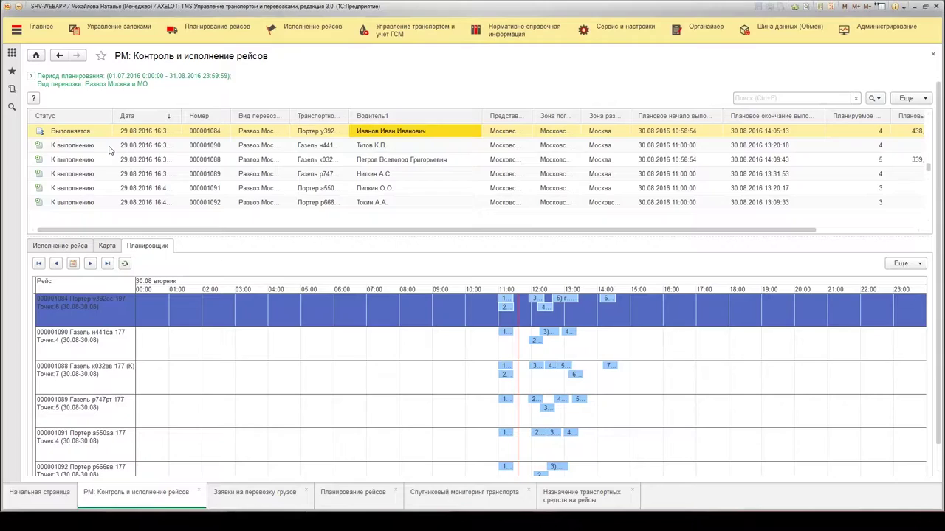
Open the cargo transport requests list and open the Дальний свет request dated 22.09.2015 18:00:26.
left_click(121, 30)
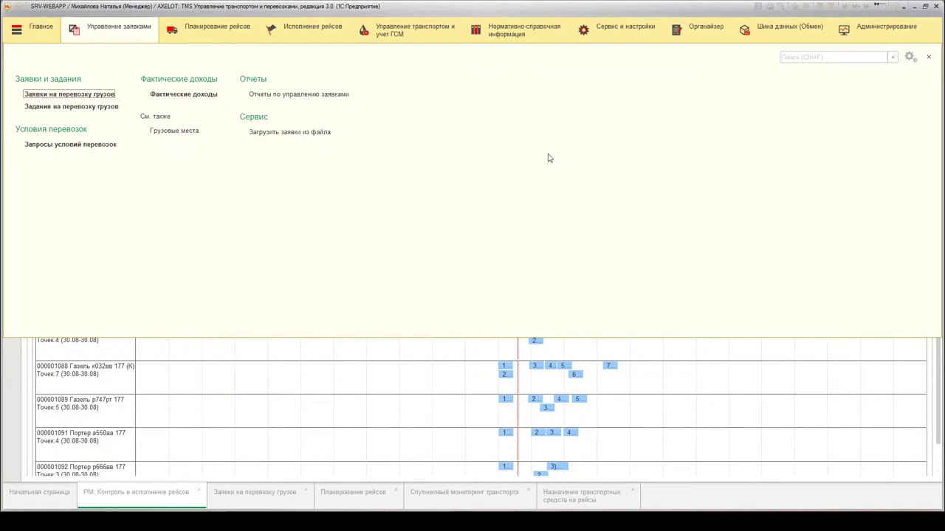
left_click(70, 96)
left_click(341, 229)
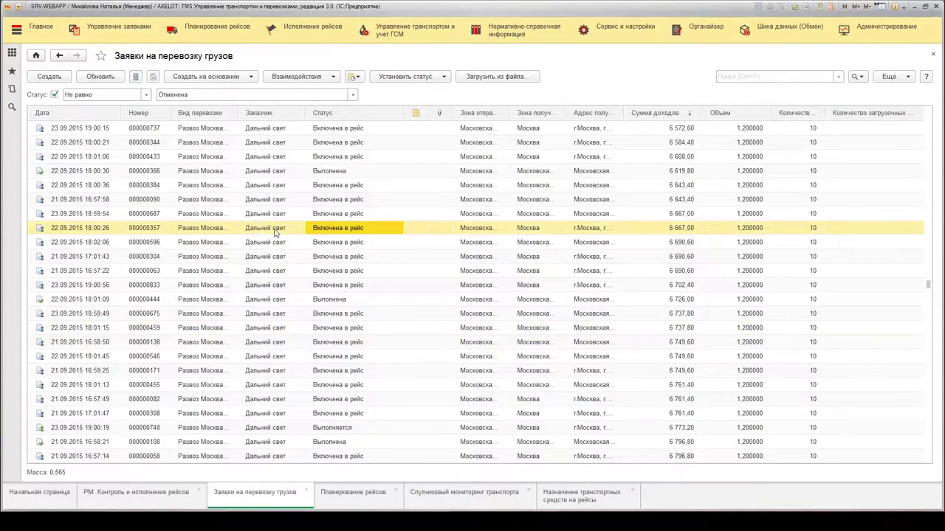
double_click(276, 233)
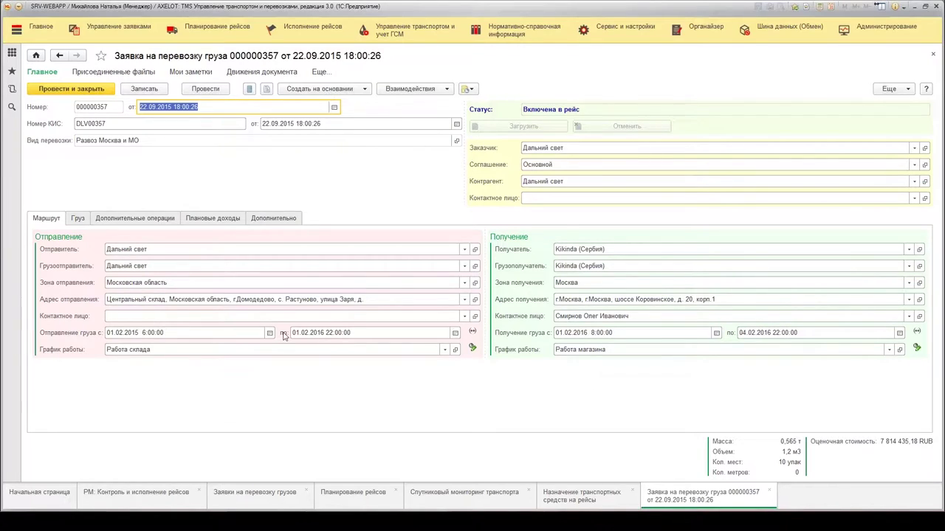
Examine the request's cargo items 1 to 3 and the goods contained in each.
left_click(80, 224)
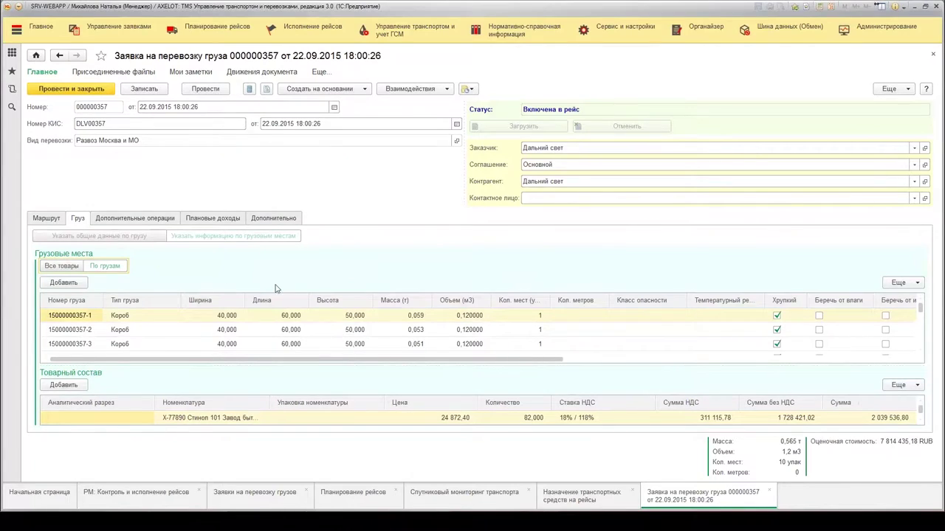
left_click(501, 319)
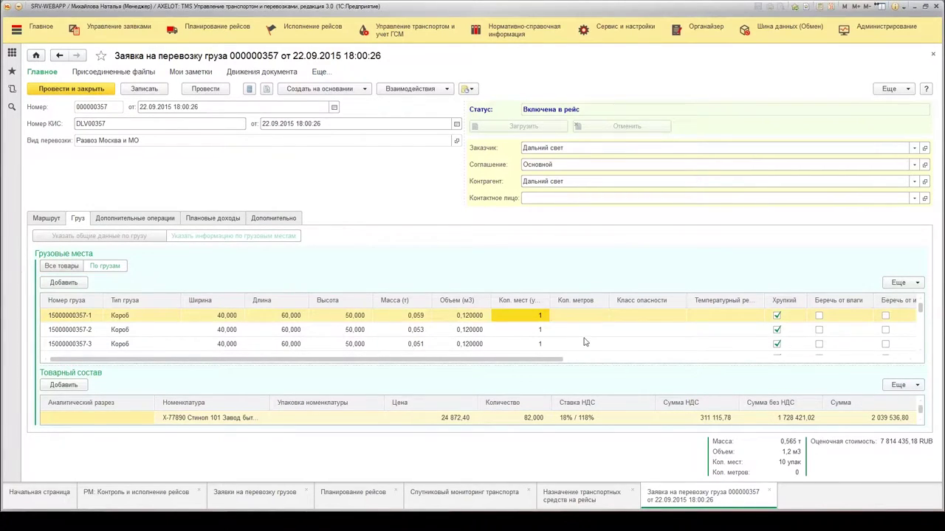
left_click(526, 332)
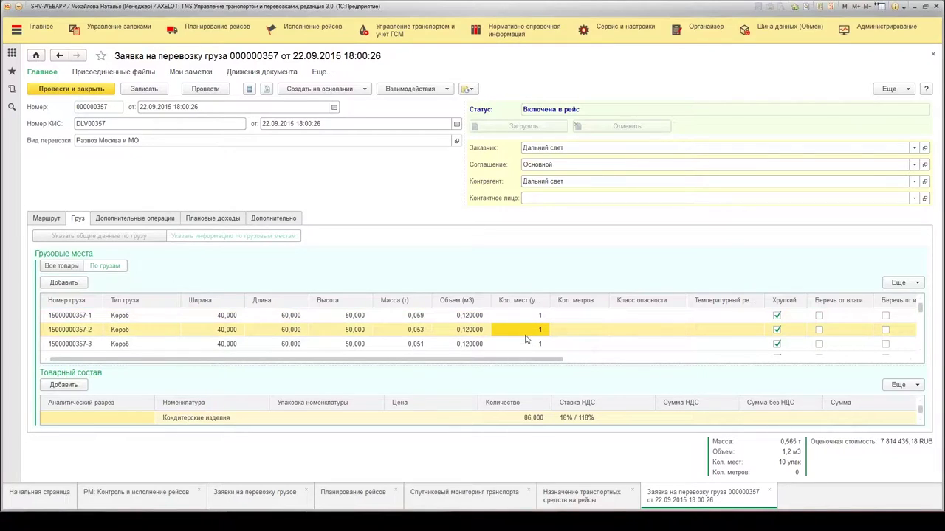
left_click(547, 347)
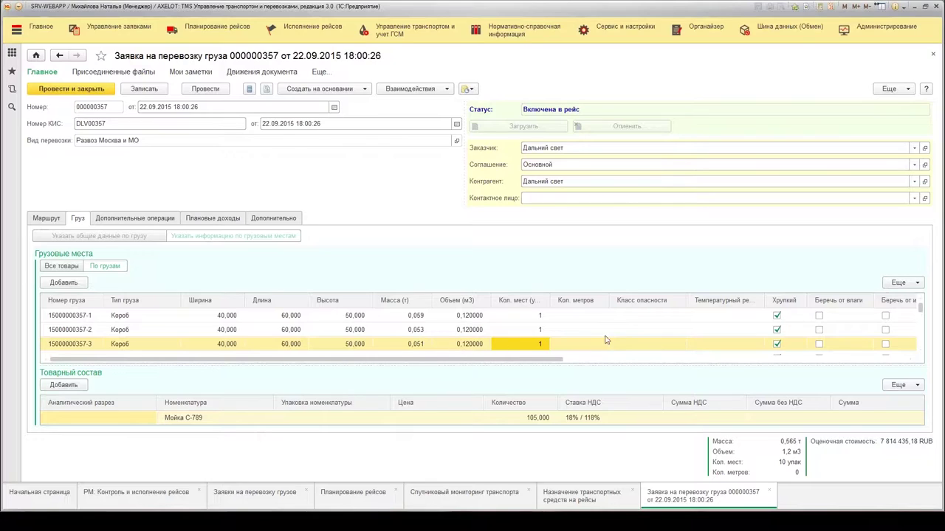
left_click(337, 318)
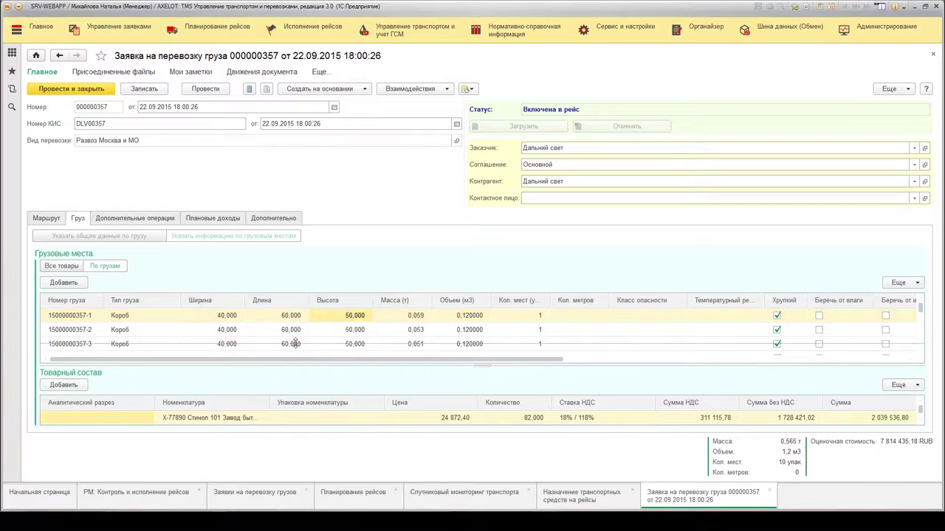
left_click(255, 400)
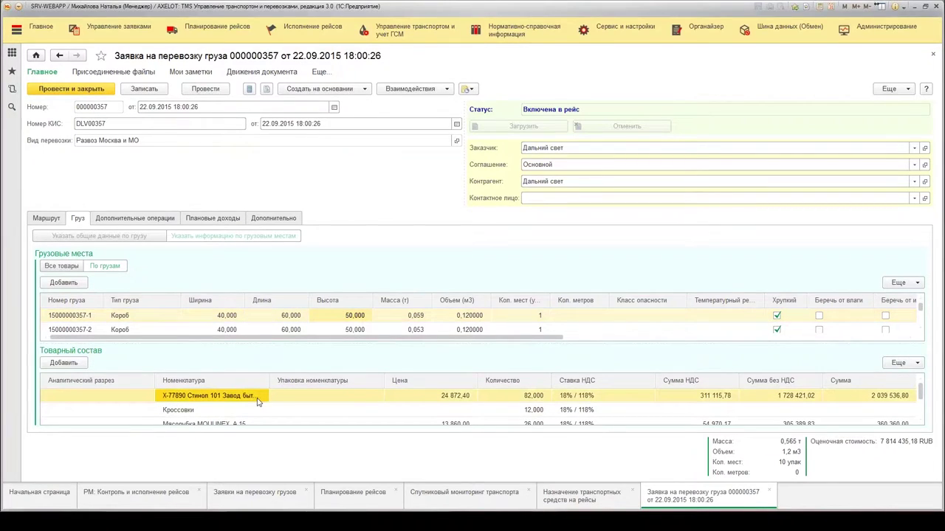
scroll(258, 400, "down", 1)
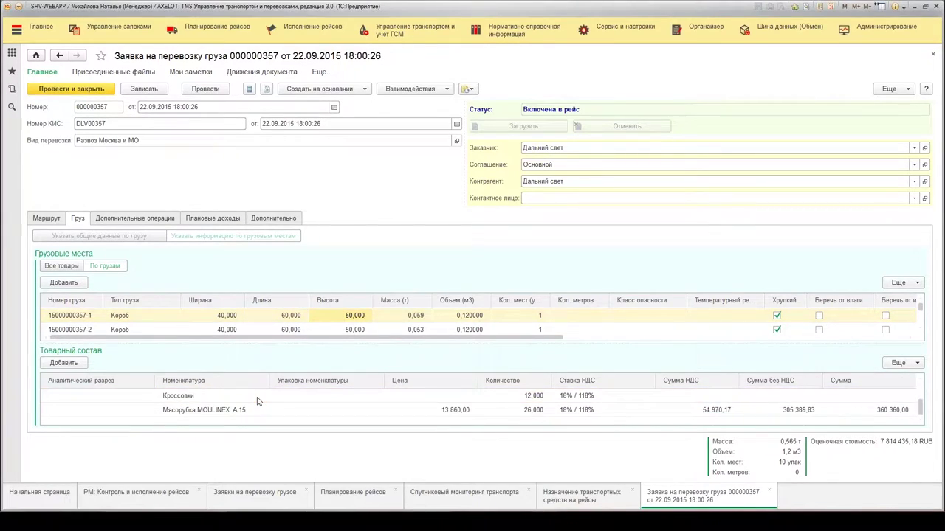
scroll(257, 401, "up", 1)
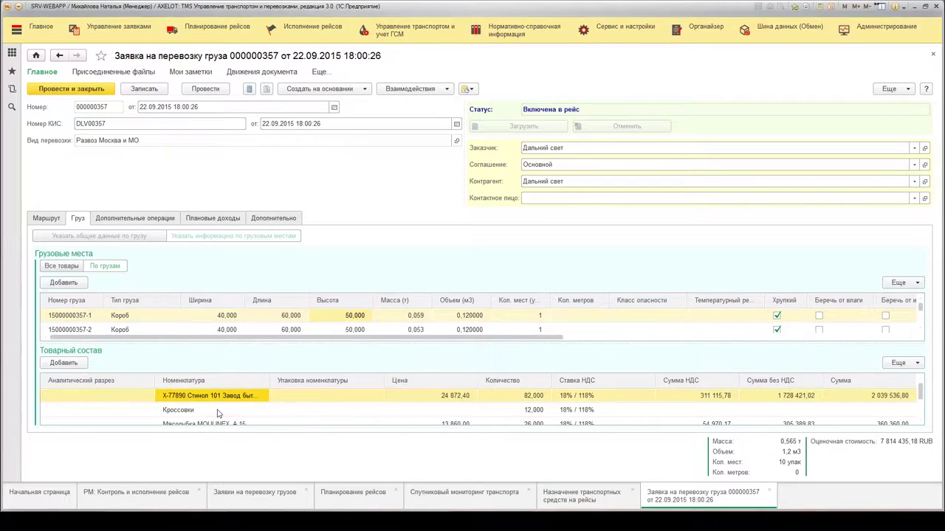
scroll(247, 401, "down", 1)
scroll(251, 400, "up", 1)
Add the additional operation "Подъем на 1 этаж" to the request with type "Разгрузка" and quantity 1.
left_click(128, 218)
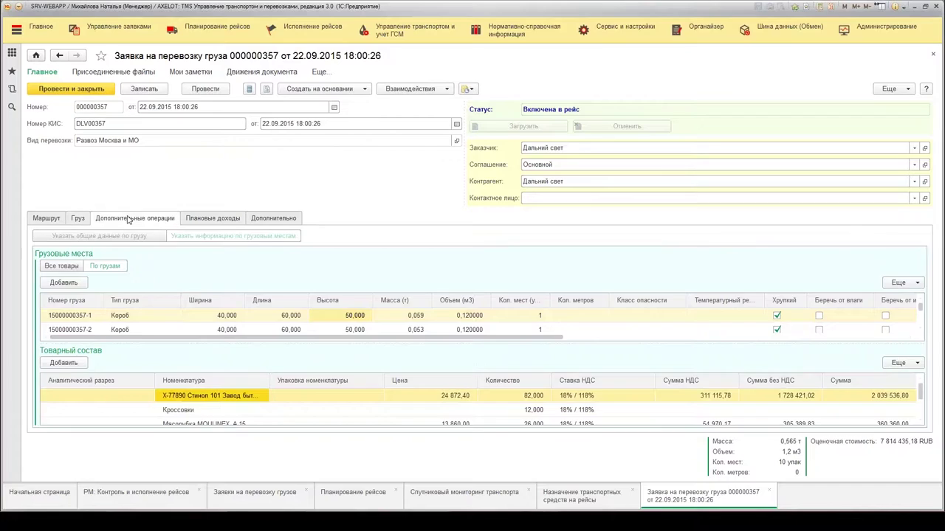
left_click(58, 236)
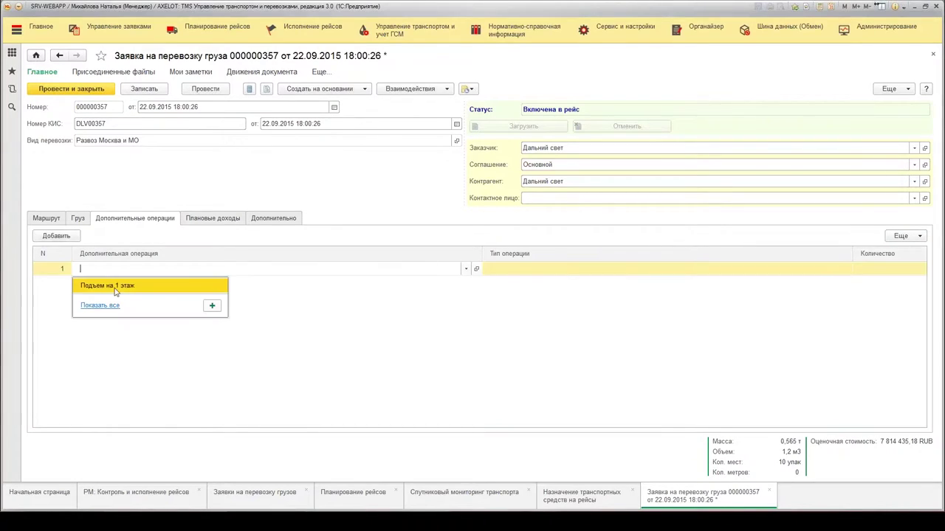
left_click(115, 285)
left_click(510, 299)
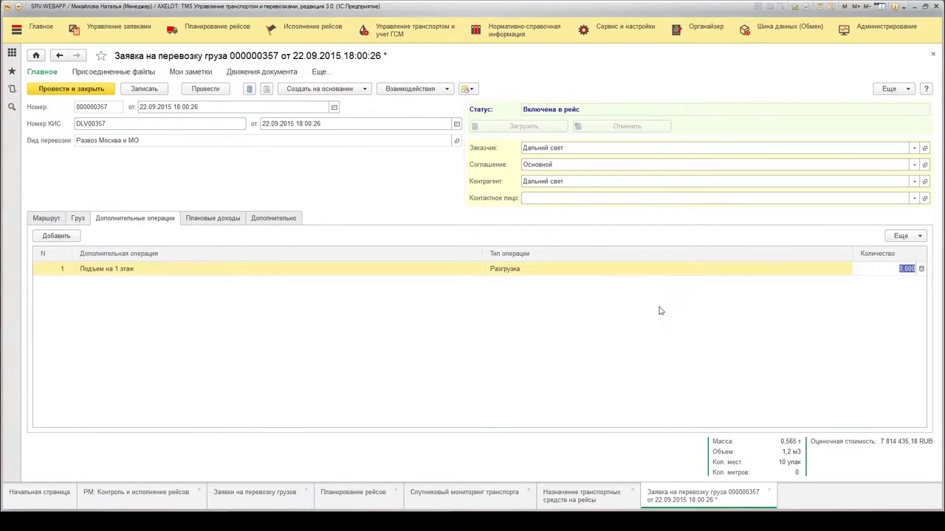
type("1")
left_click(504, 331)
View the record card of the "Подъем на 1 этаж" additional operation and close it.
double_click(450, 270)
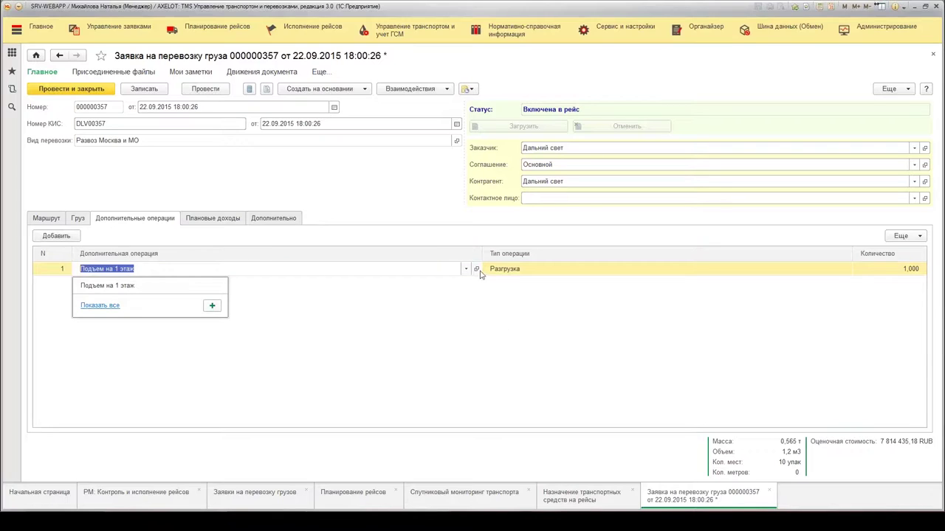
left_click(476, 268)
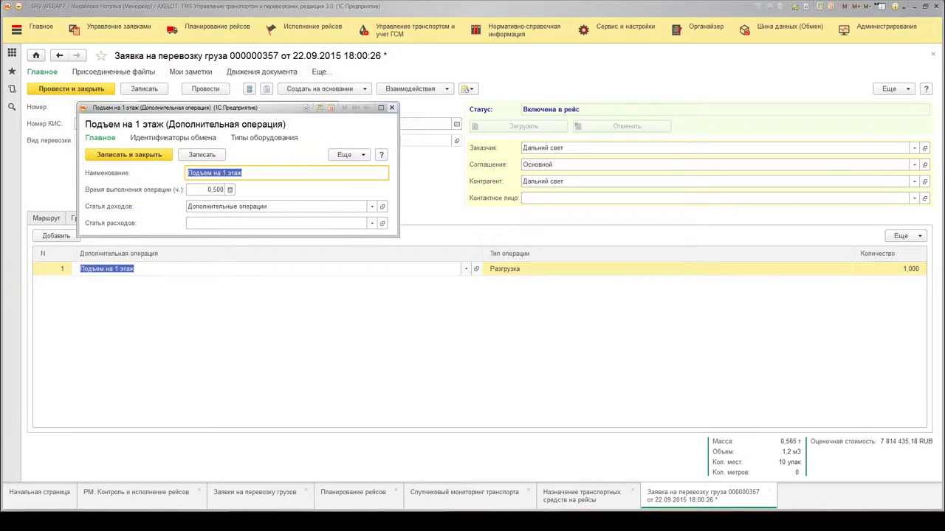
left_click(391, 108)
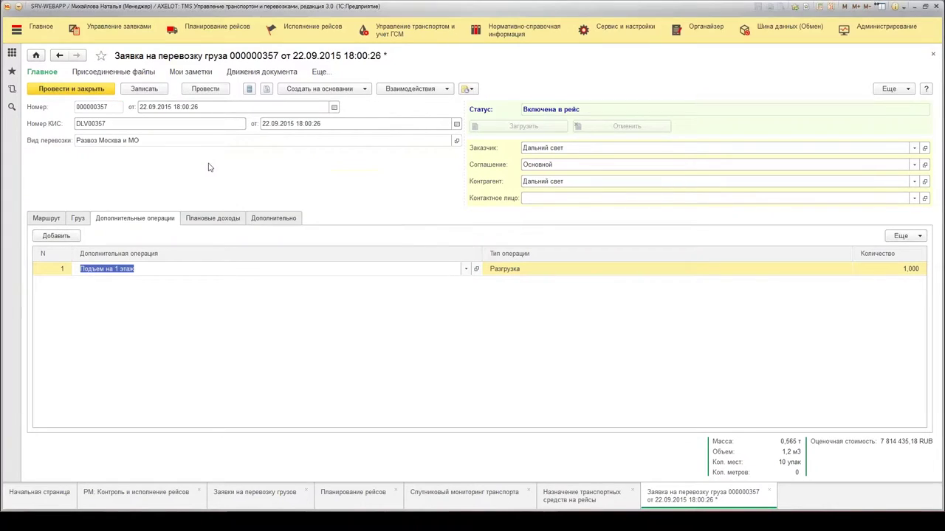
Review the request's planned income and the customer agreement "Основной" it is based on.
left_click(210, 219)
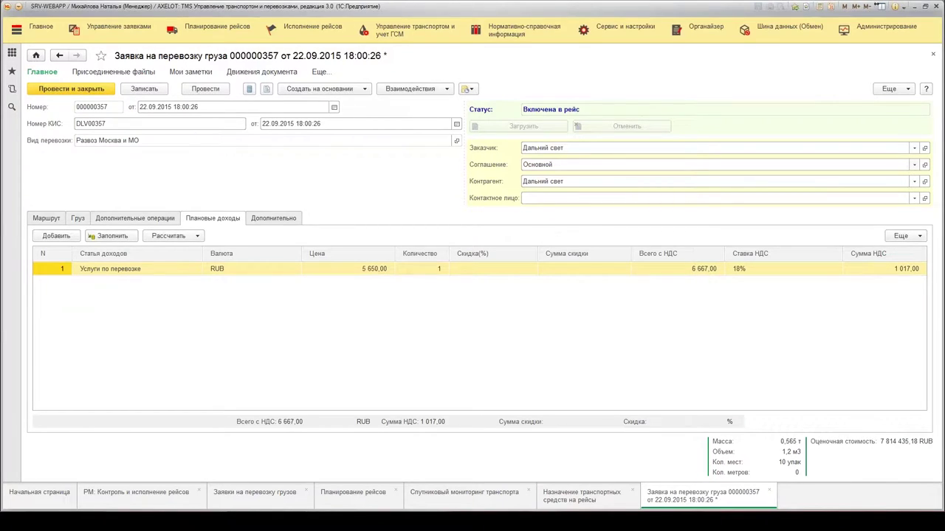
left_click(924, 165)
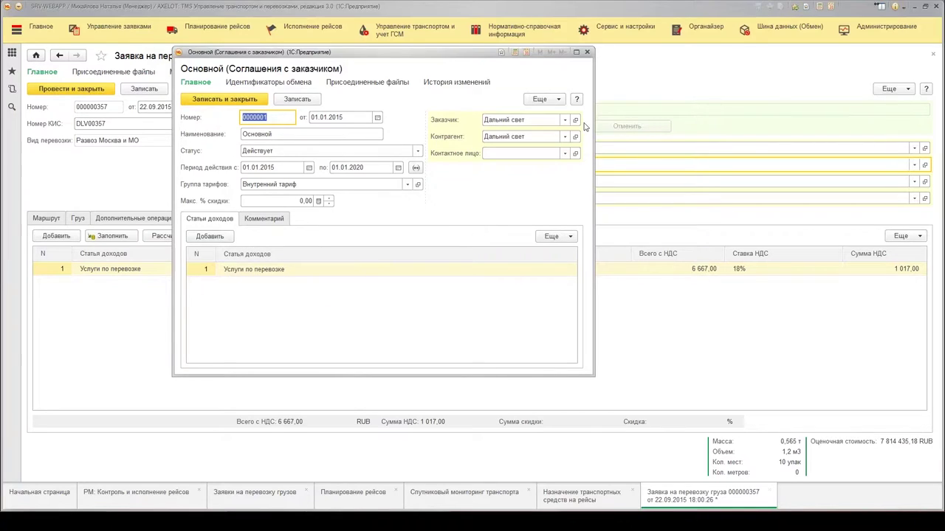
left_click(587, 54)
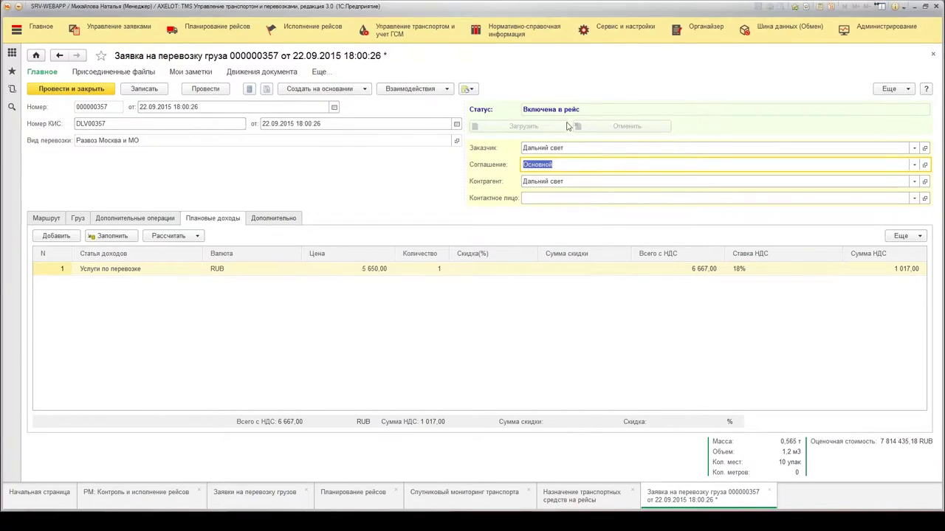
Open the tariff calculation rules list and view the formula of the rule "Страховая премия перевозчику".
left_click(626, 29)
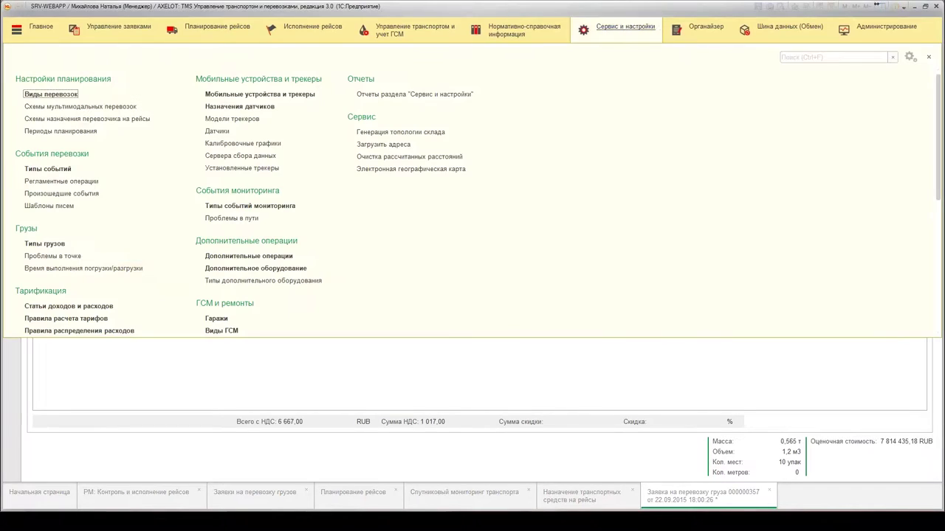
scroll(575, 232, "down", 2)
scroll(682, 243, "down", 4)
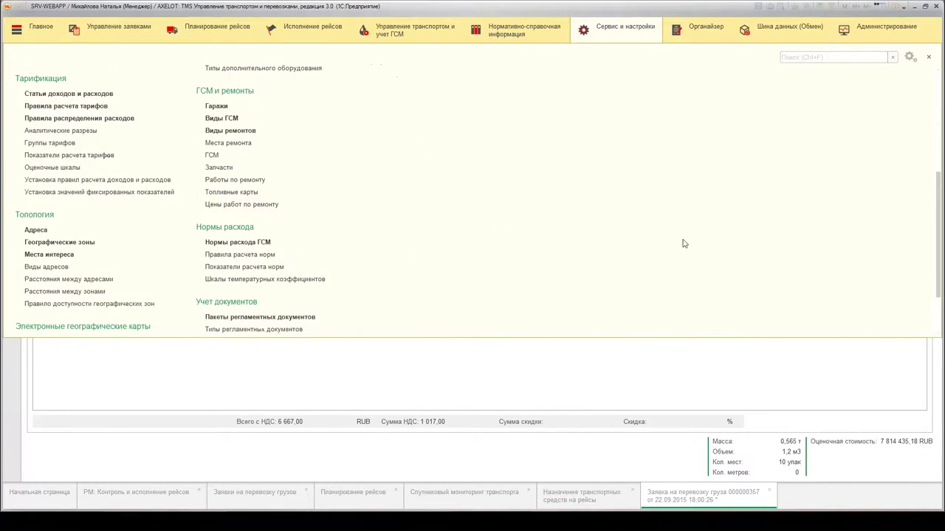
scroll(675, 240, "up", 3)
scroll(480, 220, "down", 1)
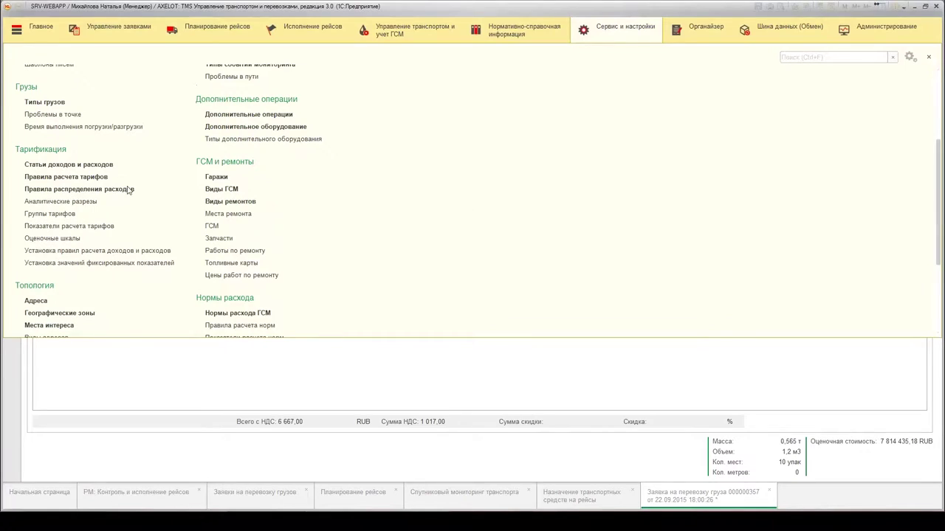
left_click(71, 177)
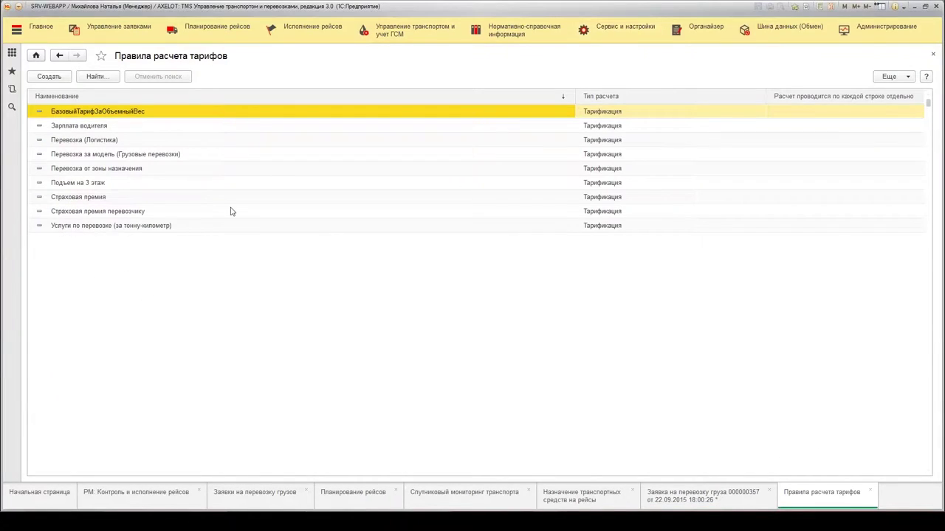
left_click(109, 225)
double_click(111, 211)
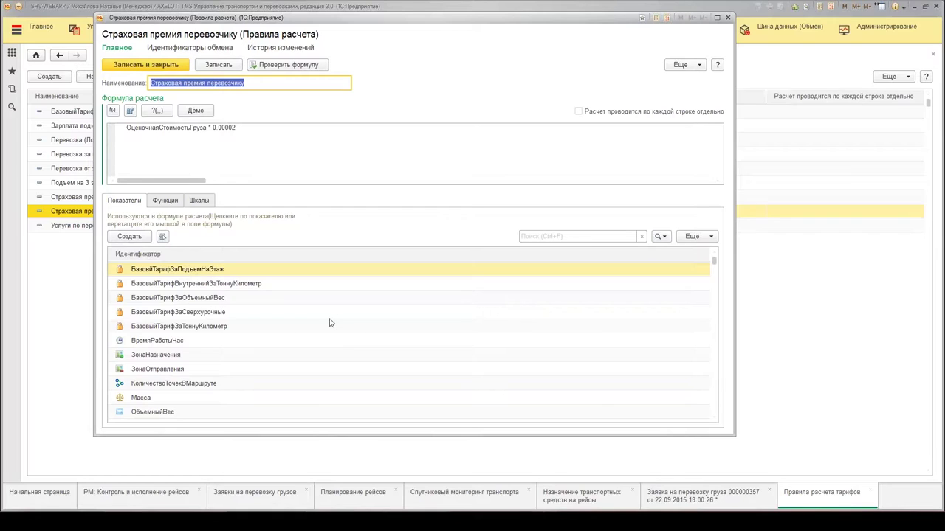
Examine the calculation parameters offered for a new calculation indicator, and close its form without saving.
left_click(134, 242)
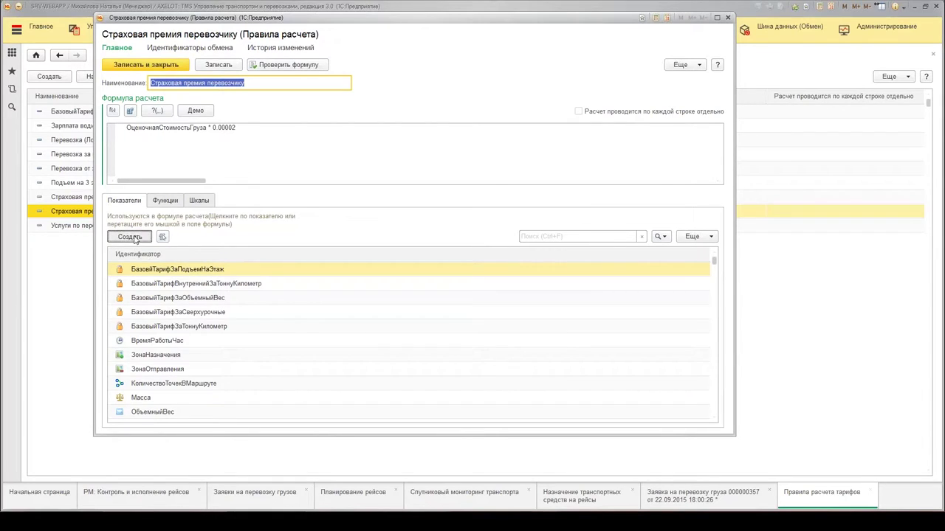
left_click_drag(405, 137, 406, 25)
left_click(548, 134)
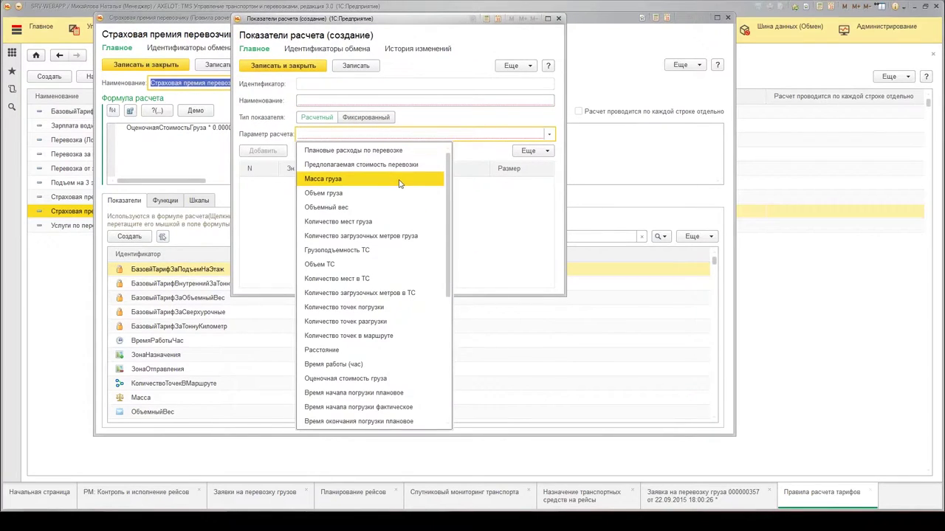
scroll(399, 183, "down", 5)
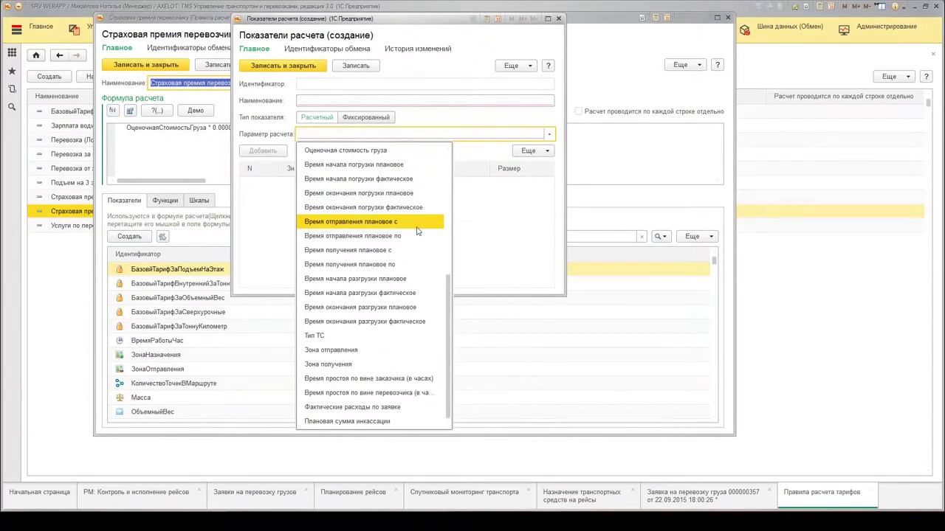
left_click(491, 232)
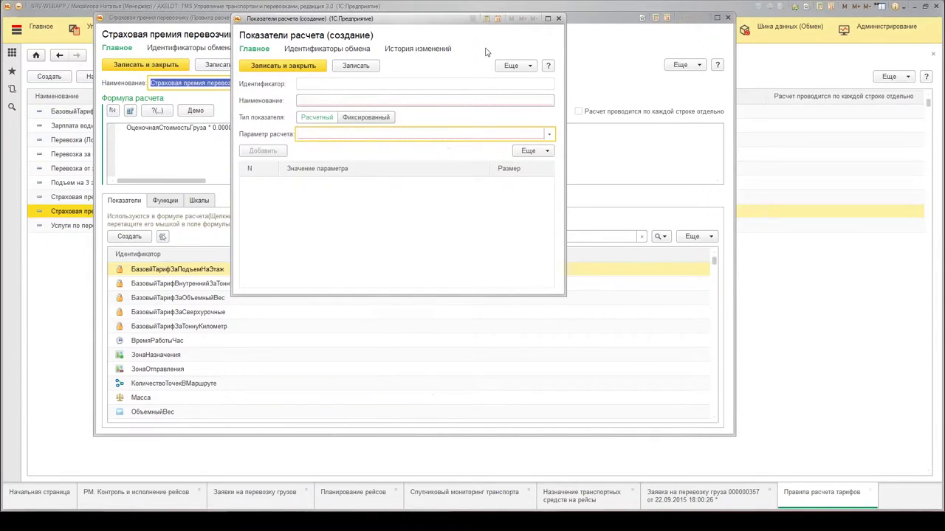
left_click(561, 19)
Look through the functions available for the rule's formula, including ОЦЕНИТЬПО.
left_click(166, 200)
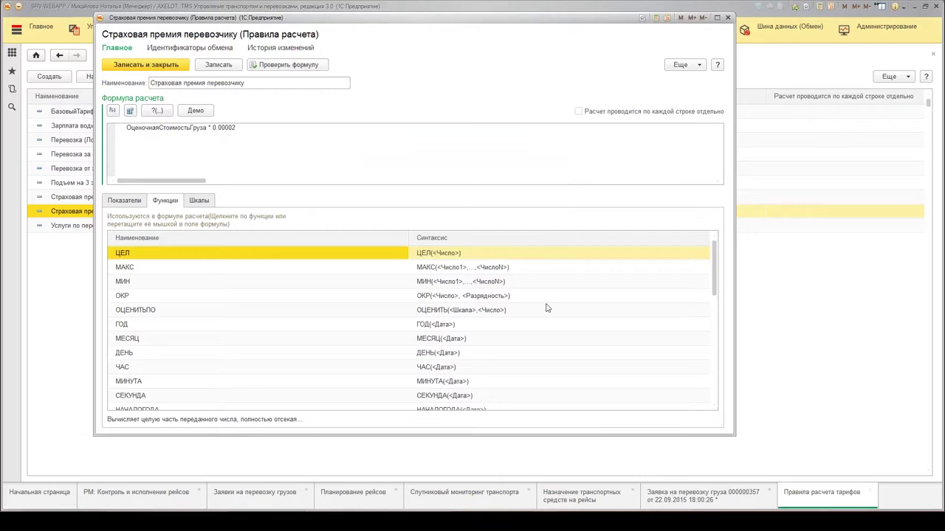
left_click(547, 309)
scroll(547, 308, "down", 5)
scroll(550, 314, "up", 5)
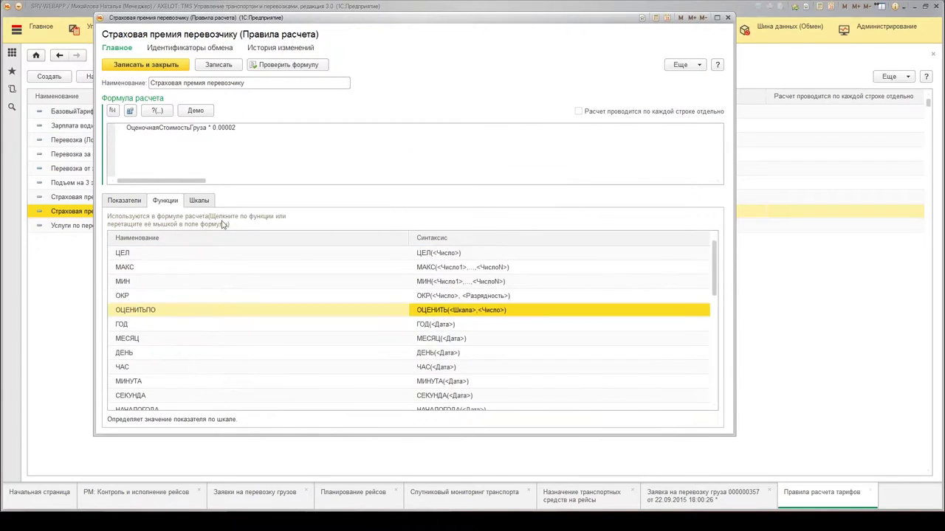
View the ranges of the rating scale ШкалаПоМассеКг, and close the scale and the calculation rule.
left_click(199, 202)
right_click(200, 264)
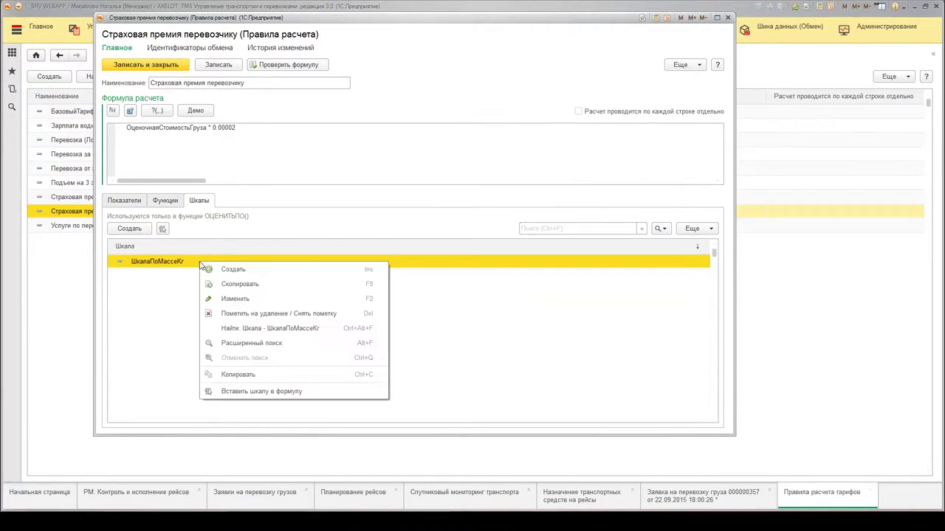
left_click(235, 298)
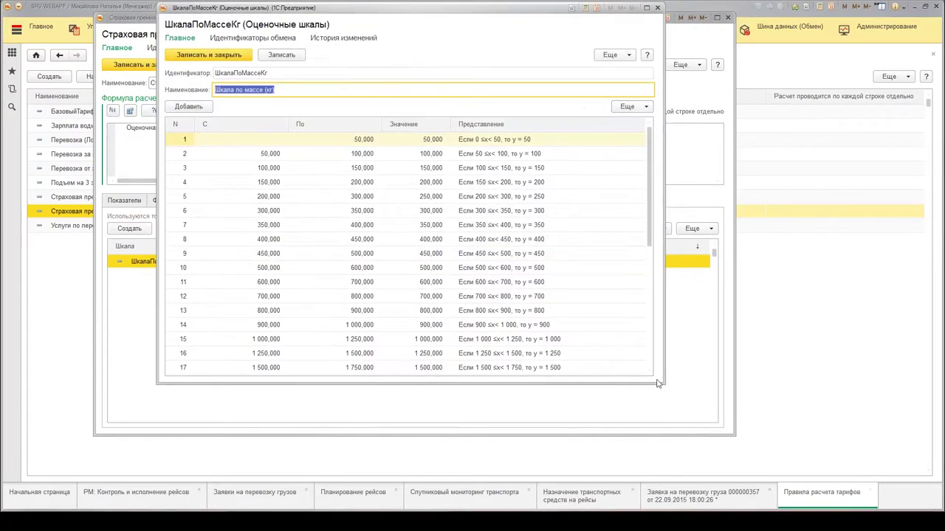
left_click(340, 230)
left_click(657, 7)
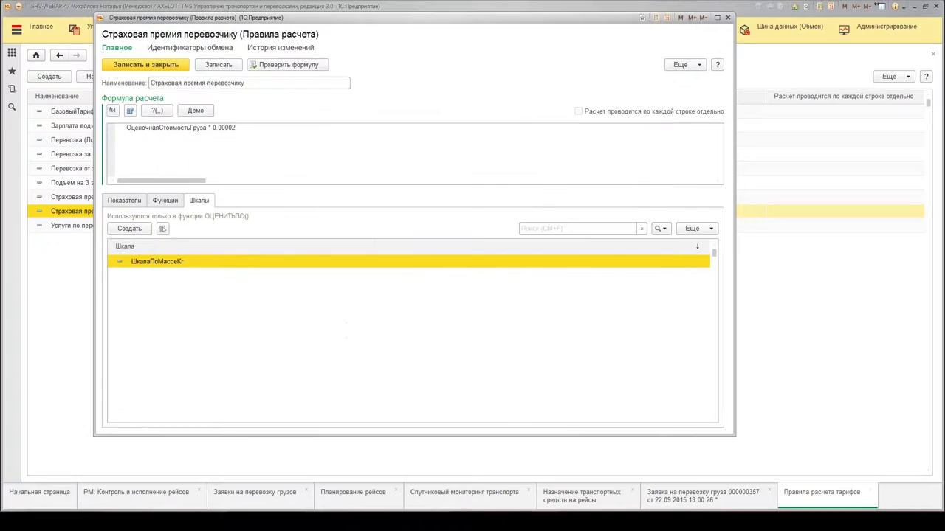
left_click(727, 17)
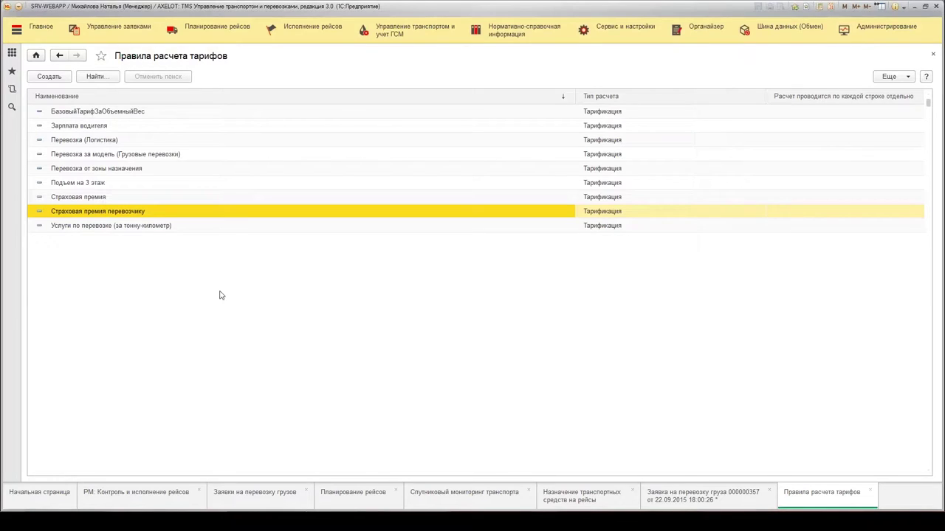
Open the cargo transport request with the transport kind Доставка в регионы from the requests list.
left_click(284, 496)
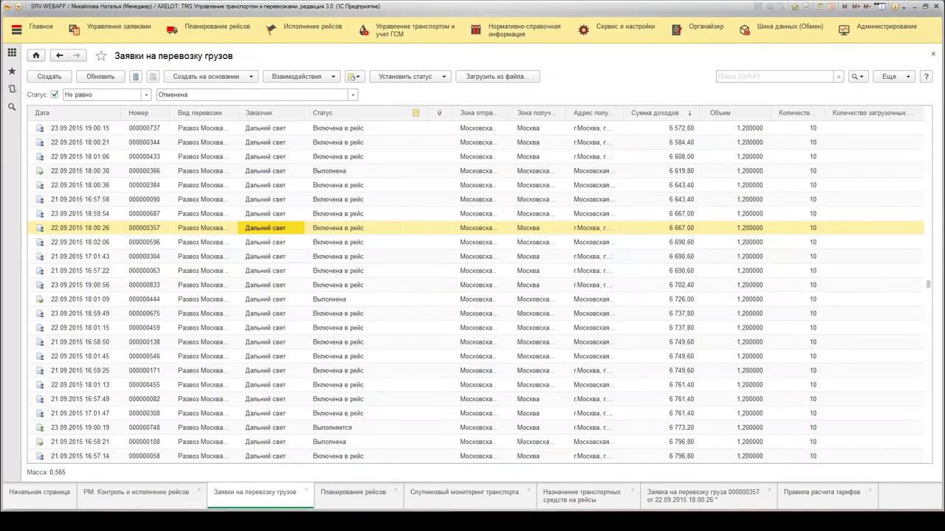
key("Return")
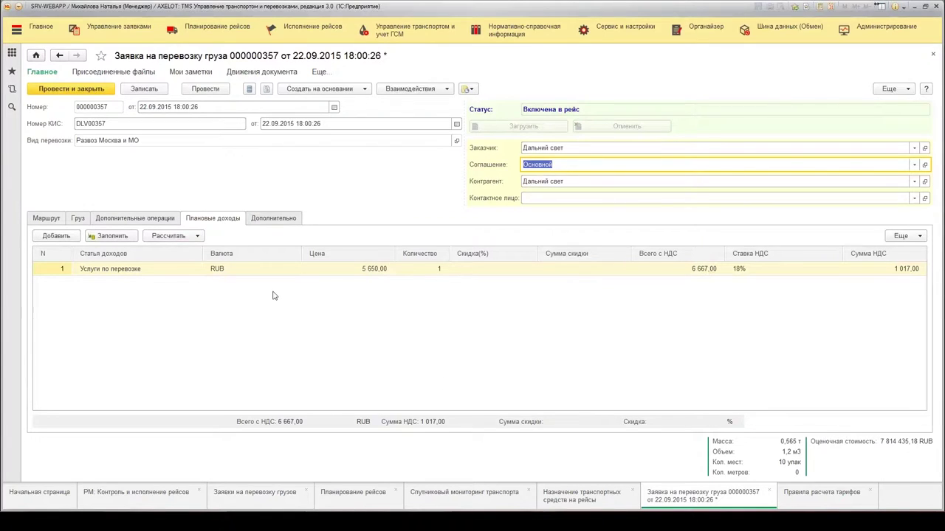
left_click(245, 501)
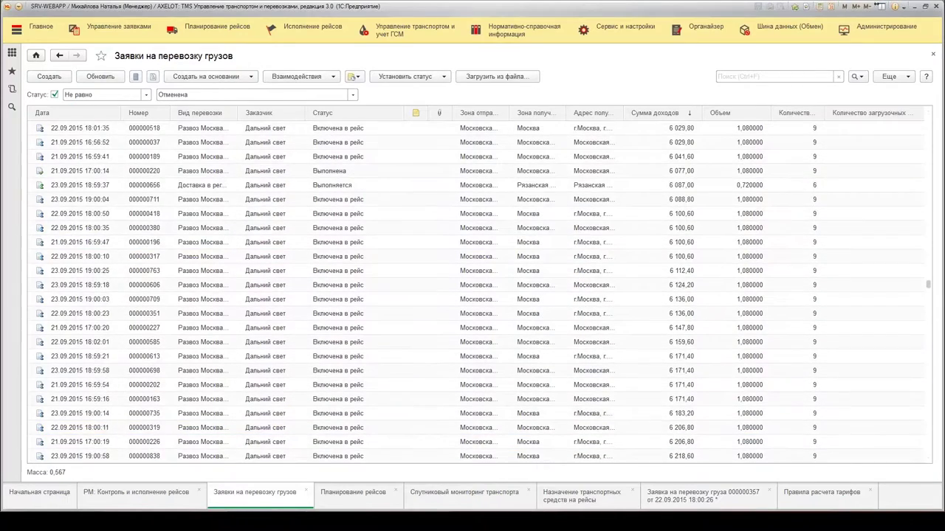
left_click(190, 272)
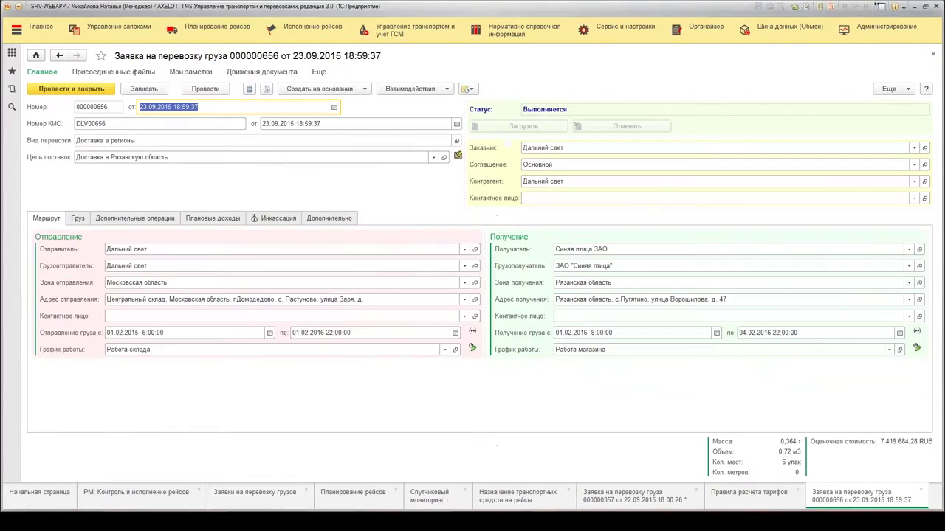
View the multimodal route scheme of the request's supply chain Доставка в Рязанскую область, and close the scheme.
left_click(444, 160)
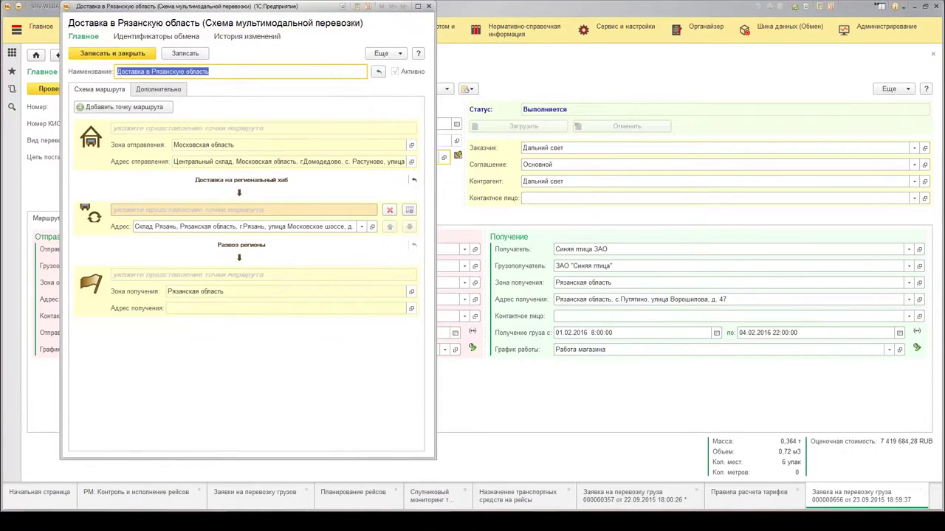
left_click_drag(437, 214, 520, 220)
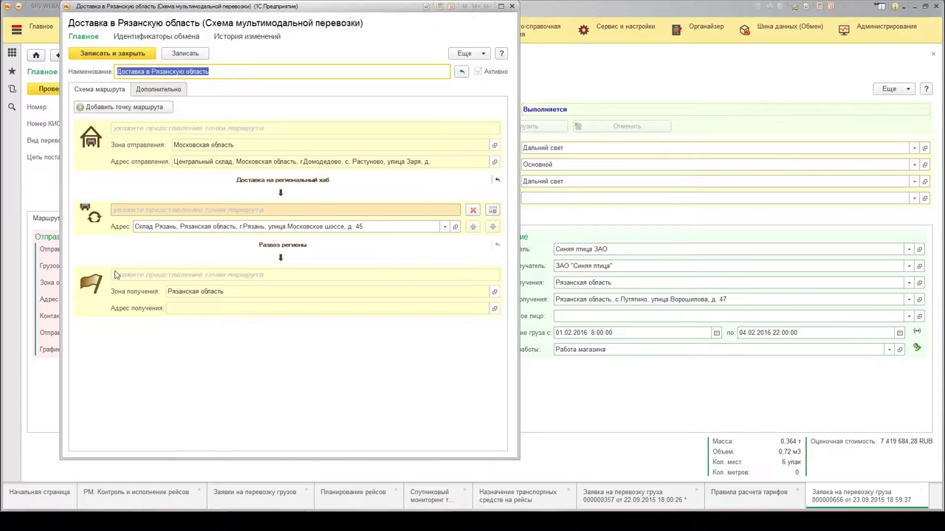
left_click(512, 7)
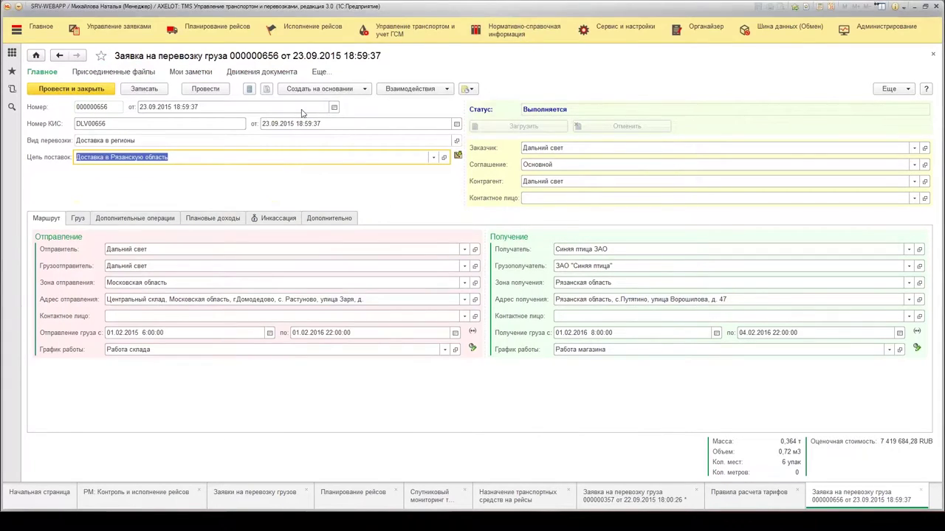
Open the request's subordination structure and point out the two cargo transport tasks based on it.
left_click(268, 89)
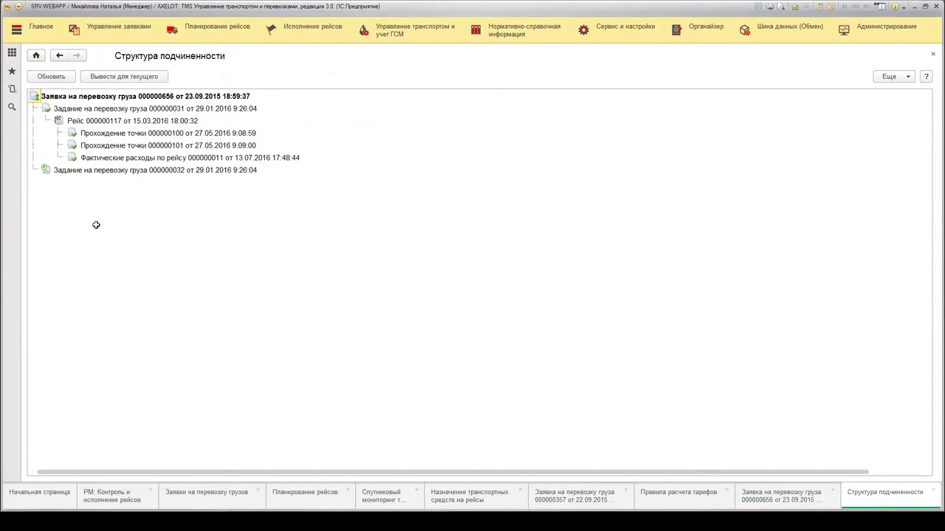
left_click(77, 110)
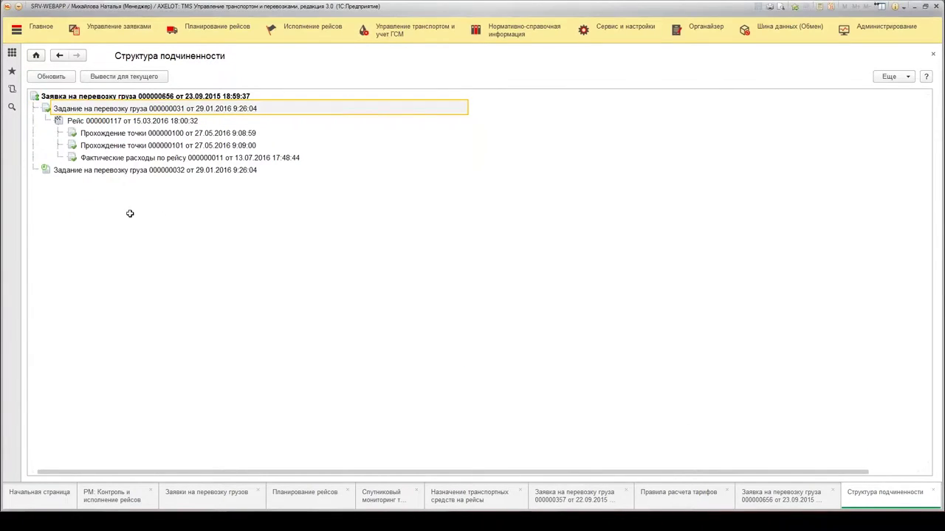
left_click(77, 171)
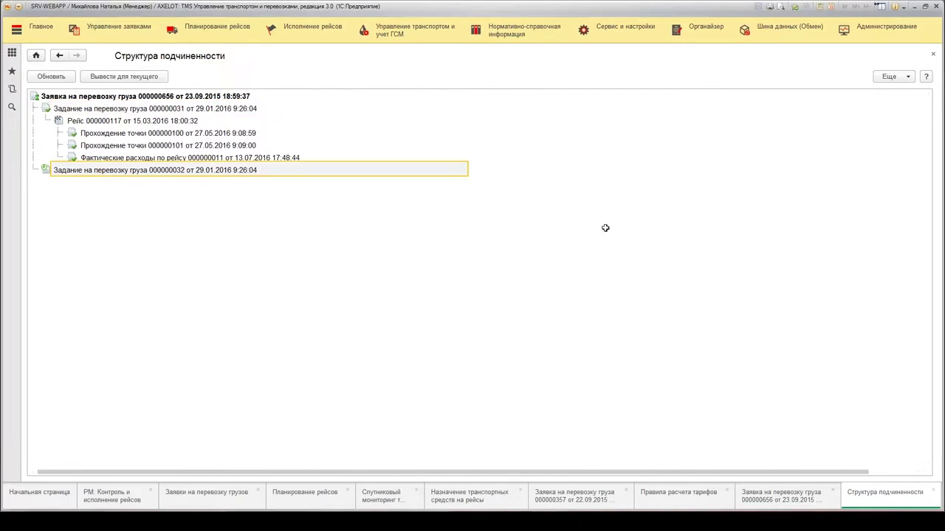
View the planned cash collection details of the Доставка в регионы request, and go back to its route.
left_click(753, 507)
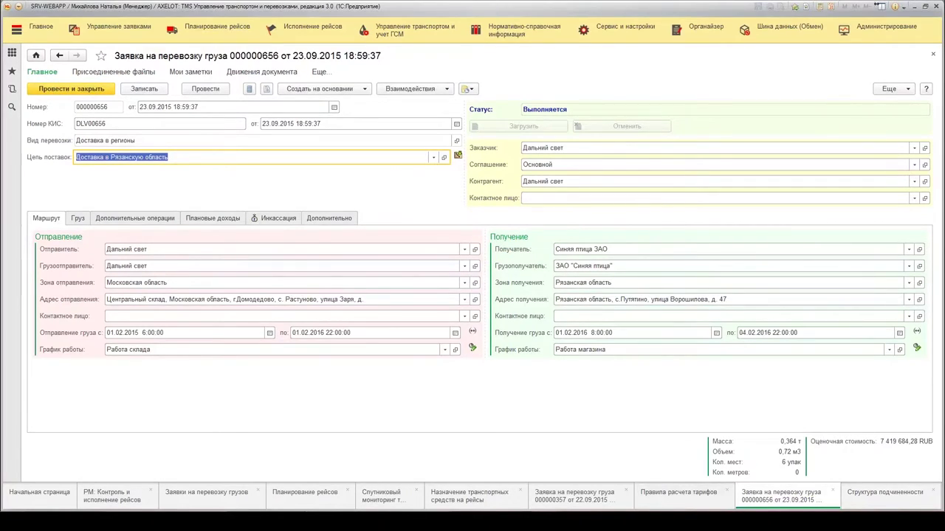
left_click(262, 224)
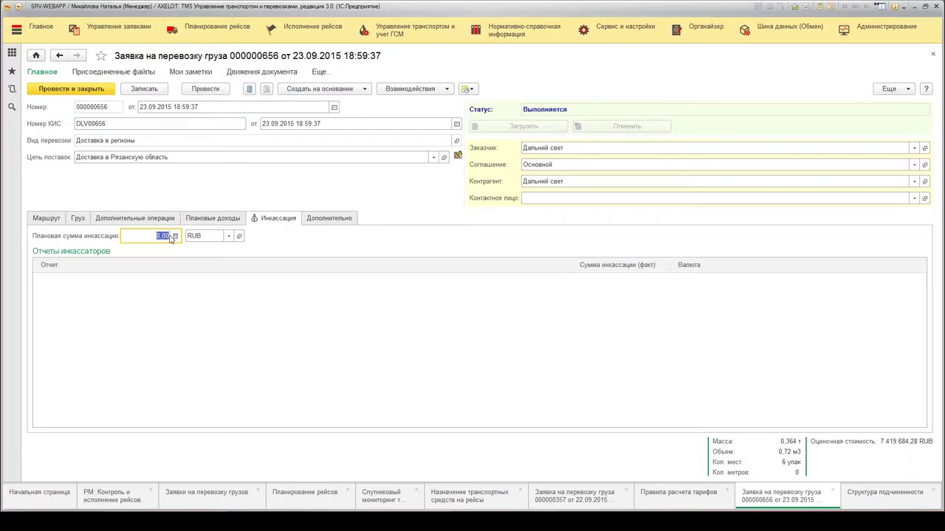
left_click(46, 218)
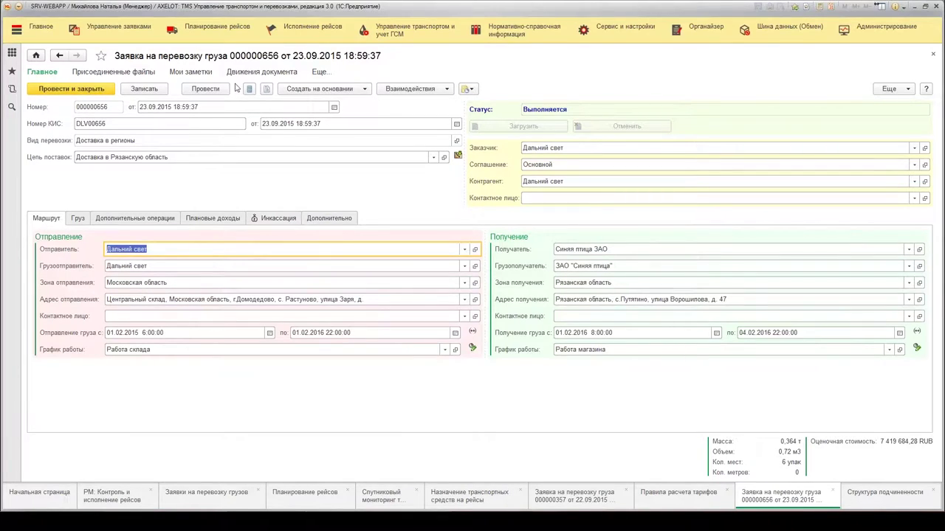
Open the second transport task from the subordination structure and review its cargo, additional operations, additional details and route.
left_click(267, 88)
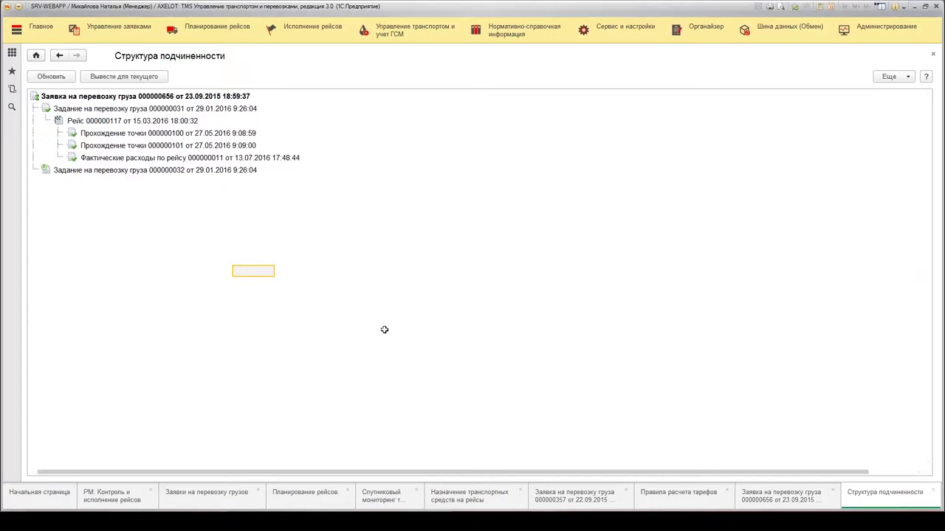
double_click(105, 171)
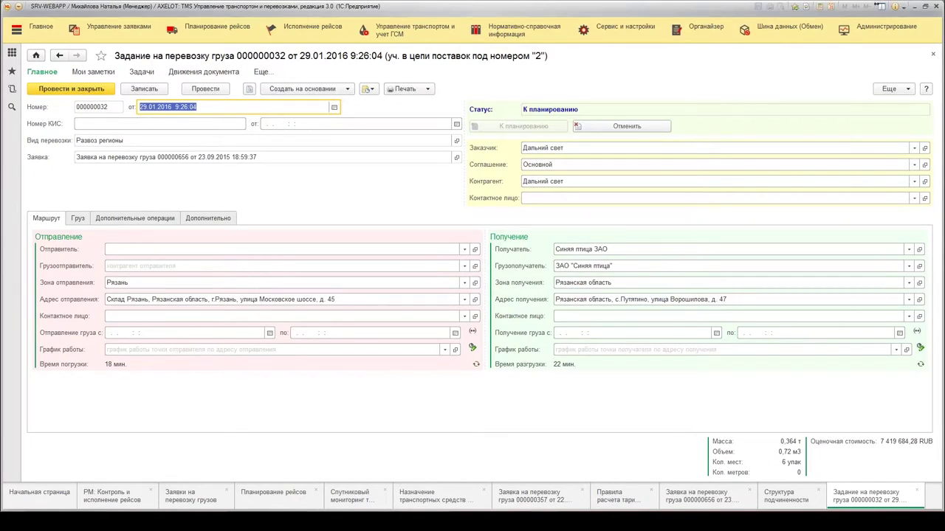
left_click(76, 219)
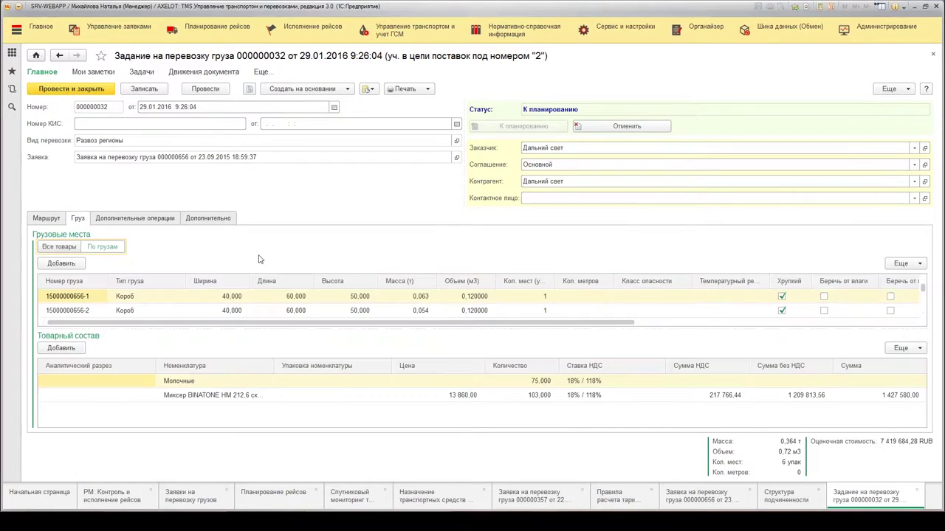
left_click(135, 220)
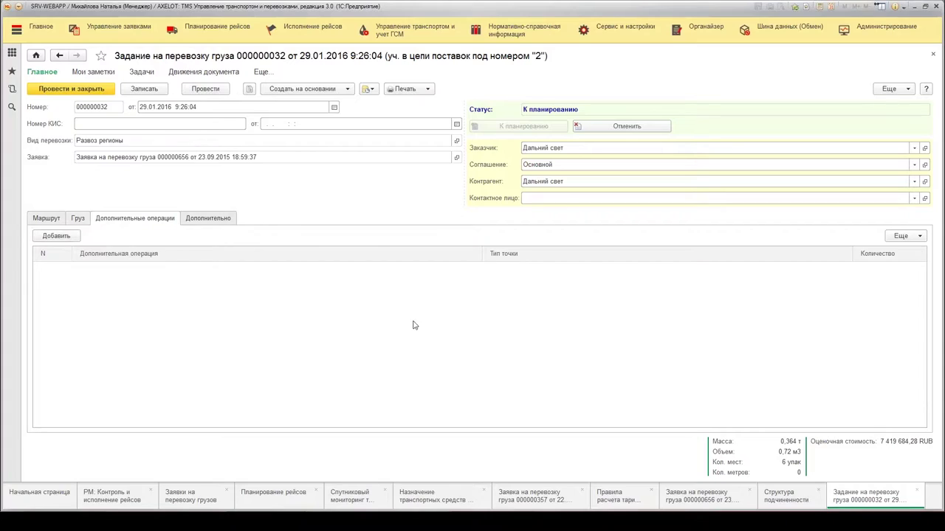
left_click(199, 220)
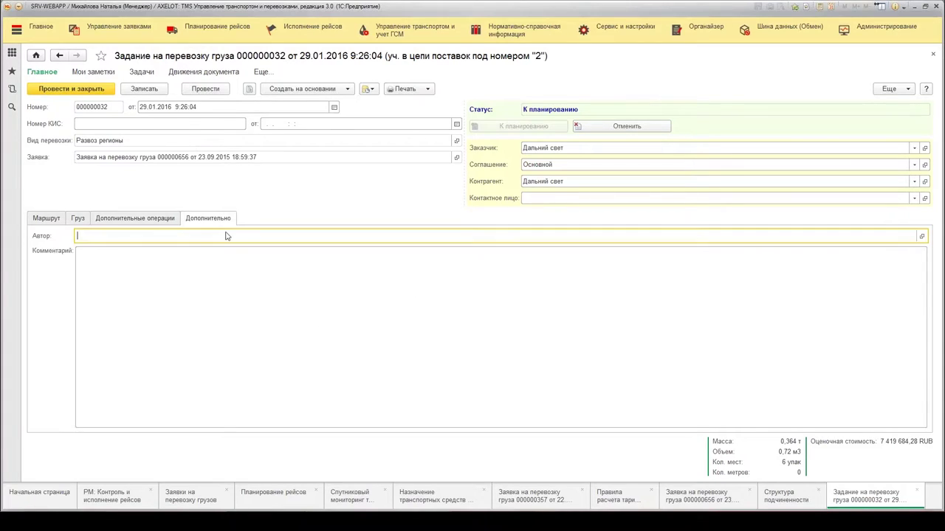
left_click(37, 220)
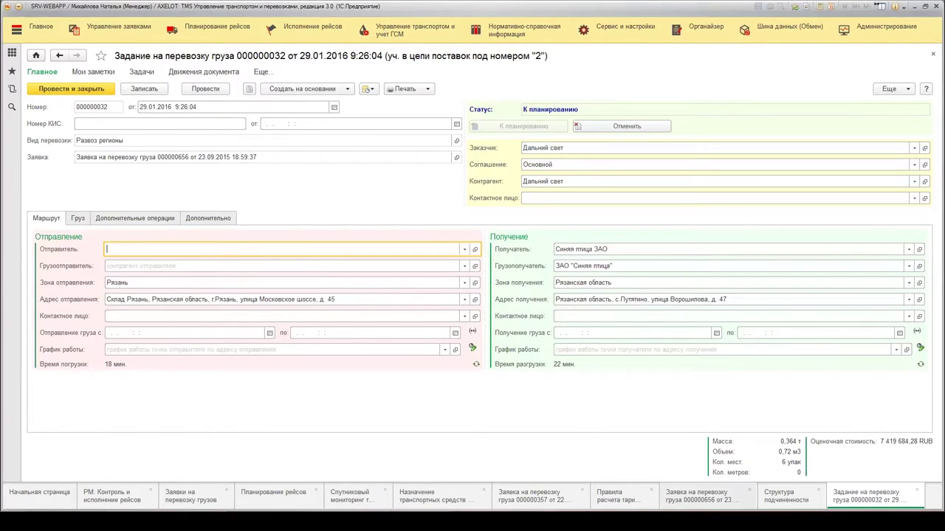
View the source request's additional details and route, and return to the transport task to check its status.
left_click(703, 498)
left_click(321, 220)
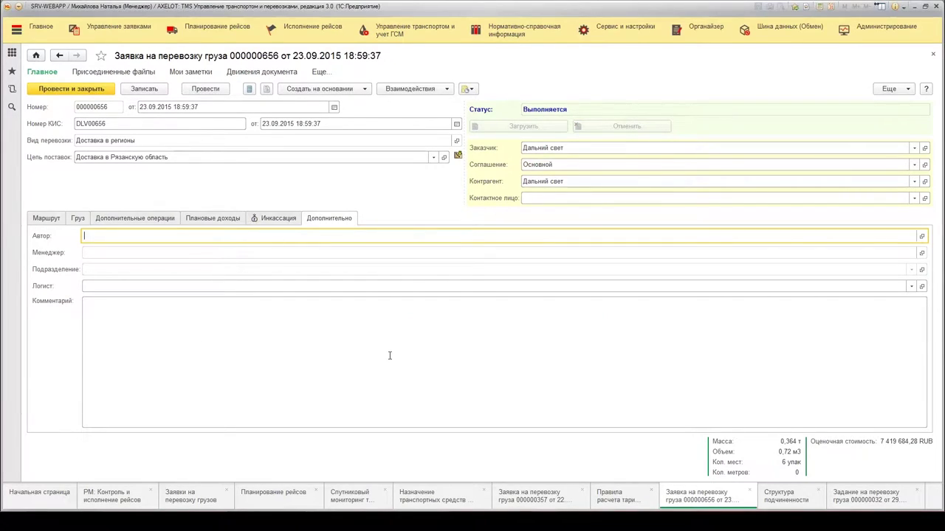
left_click(39, 219)
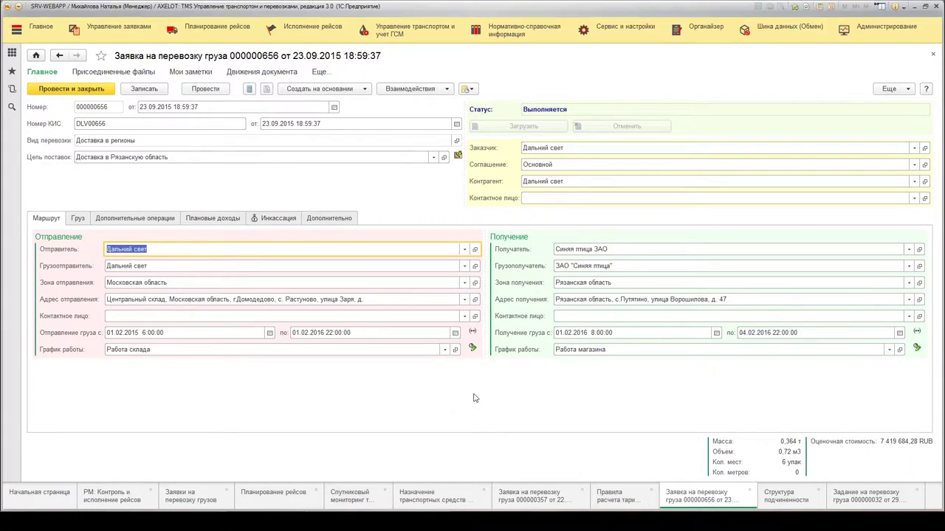
left_click(868, 496)
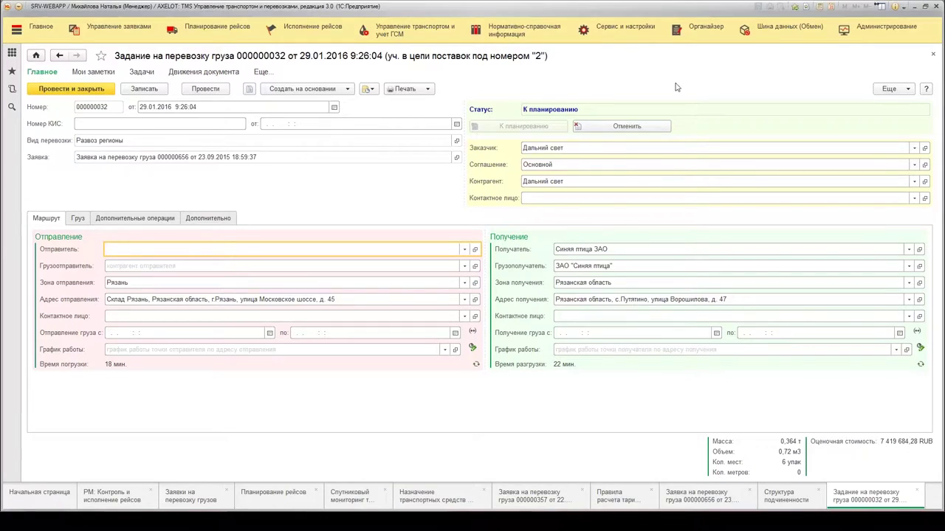
left_click(627, 110)
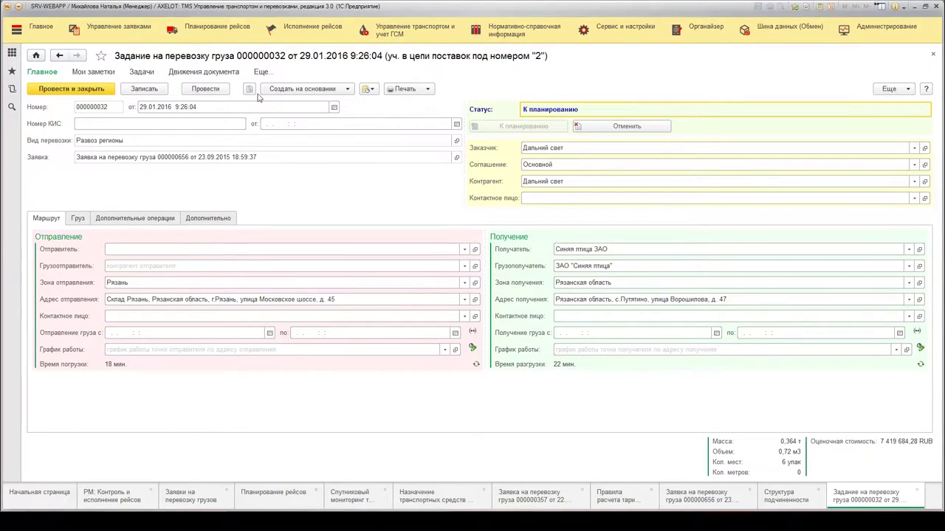
Switch to trip planning and collapse the tasks assigned to the loaded 1,5 т тент vehicle.
left_click(265, 499)
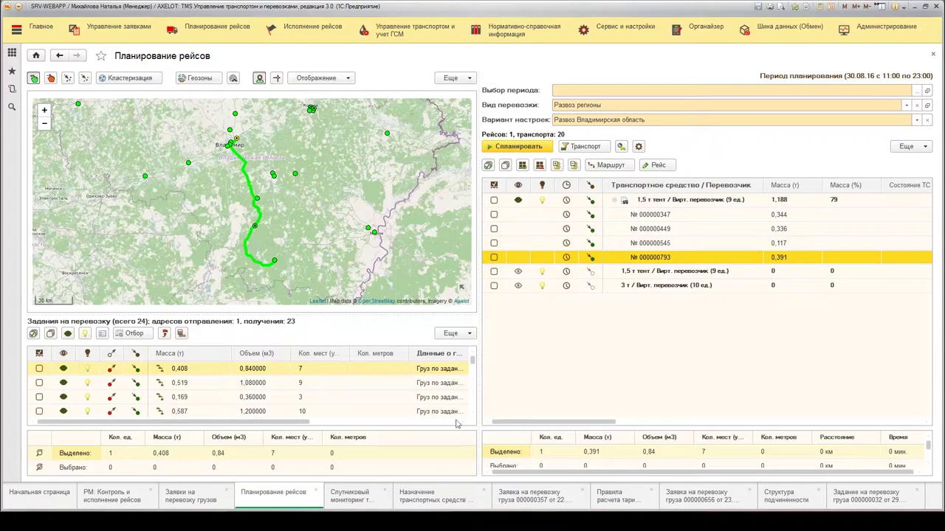
left_click(615, 200)
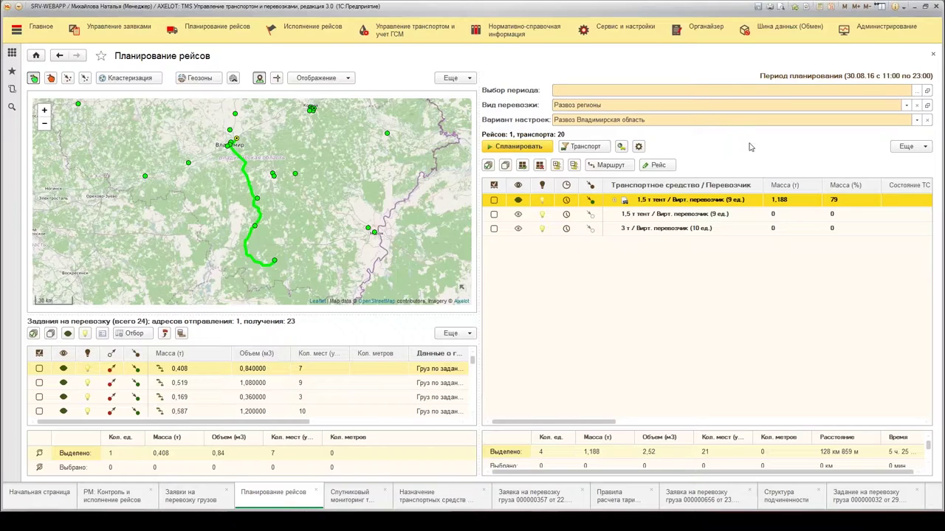
View the arbitrary period form and the list of predefined planning periods, closing both without choosing a period.
left_click(918, 91)
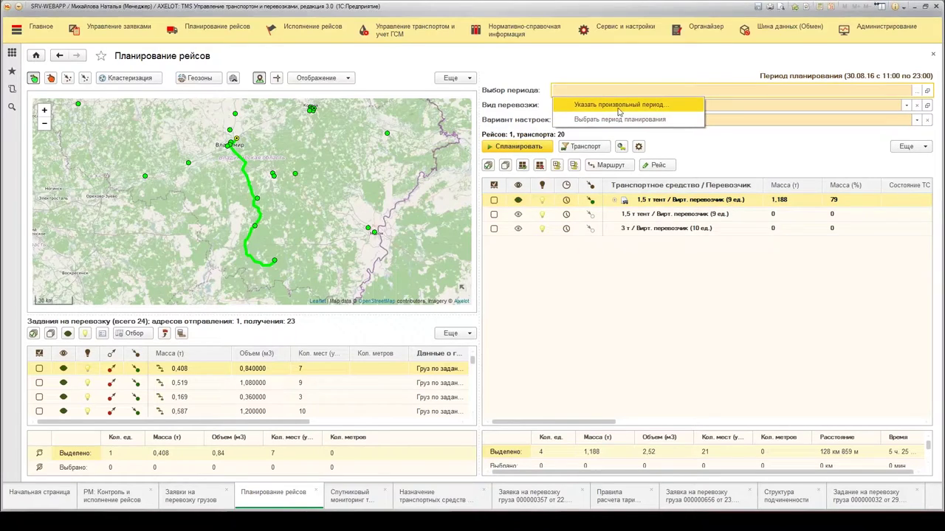
left_click(620, 105)
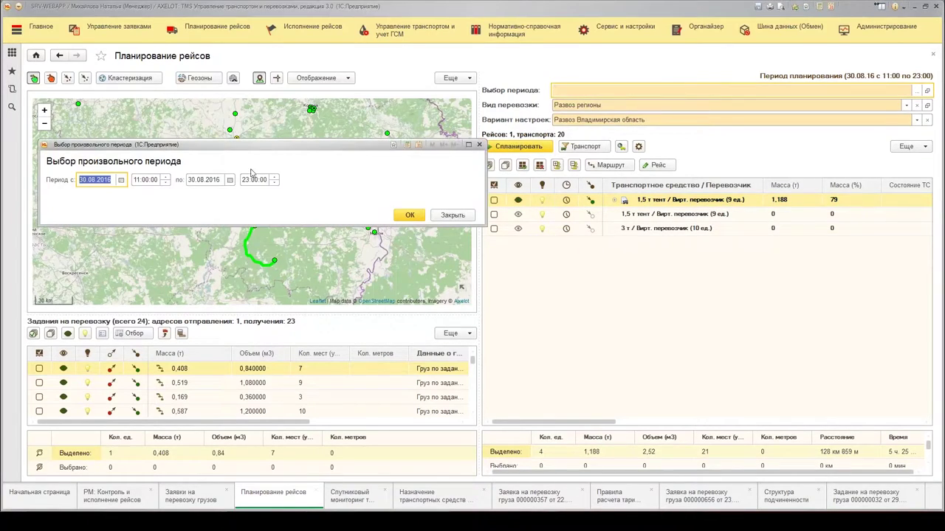
left_click(479, 144)
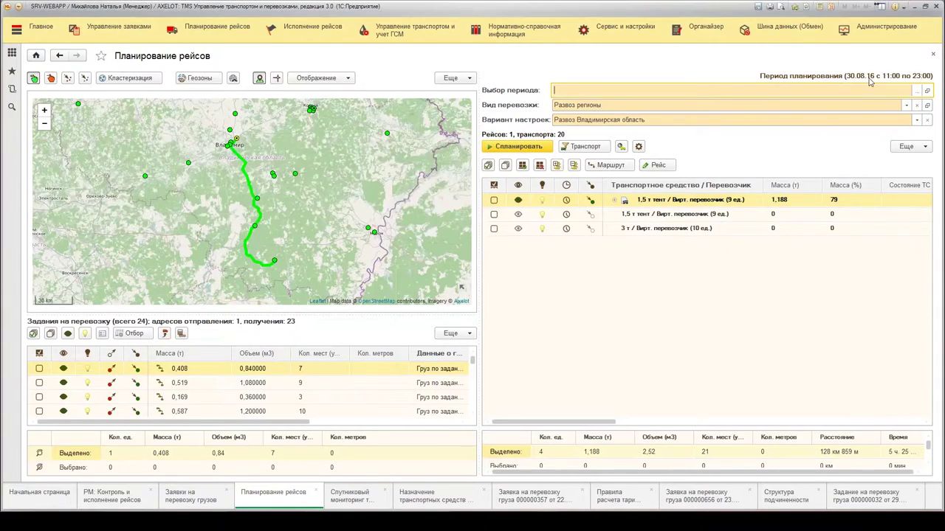
left_click(918, 90)
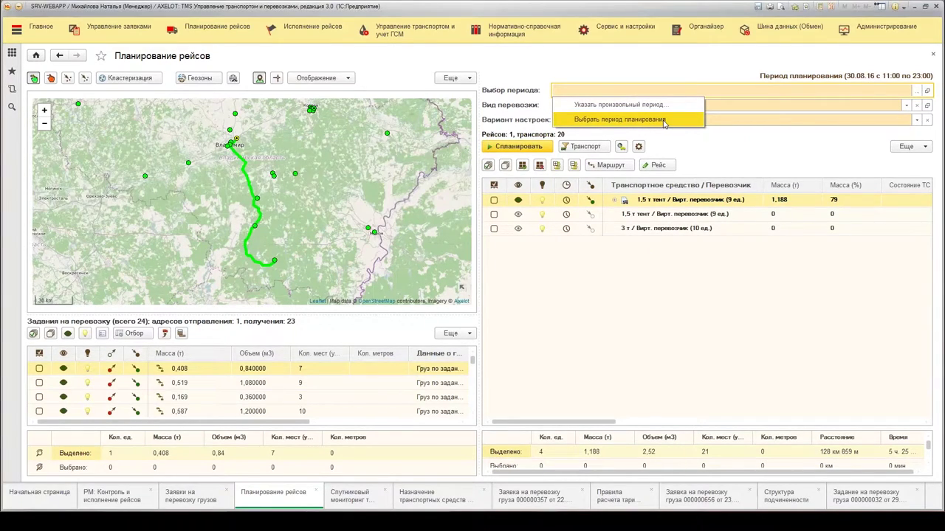
left_click(664, 119)
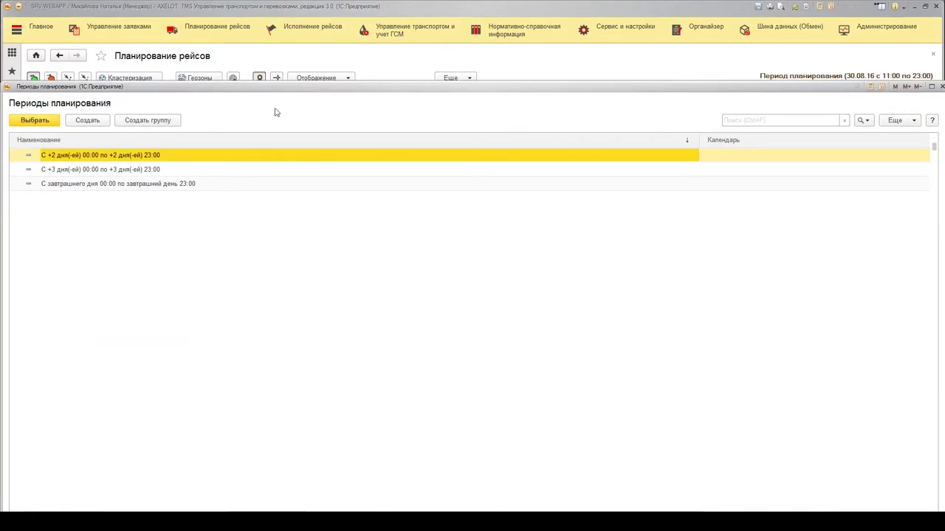
left_click_drag(904, 93, 789, 102)
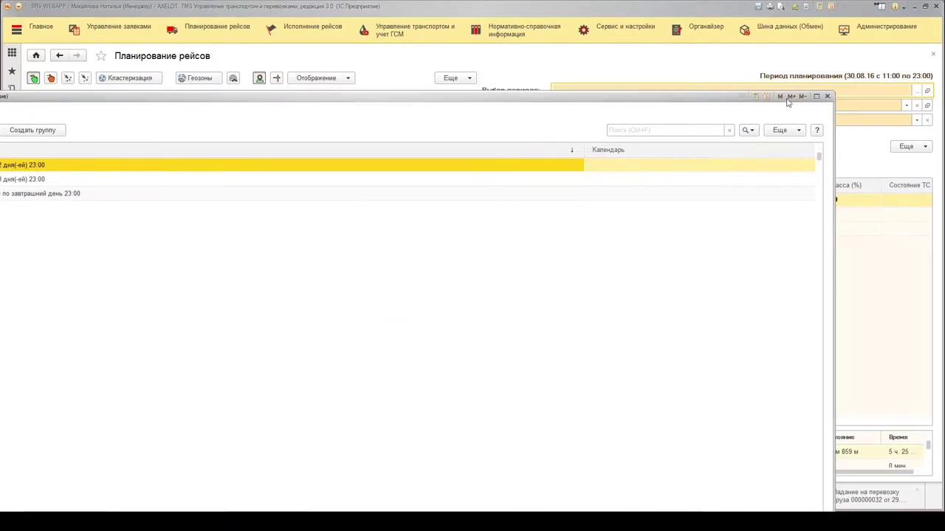
left_click(826, 96)
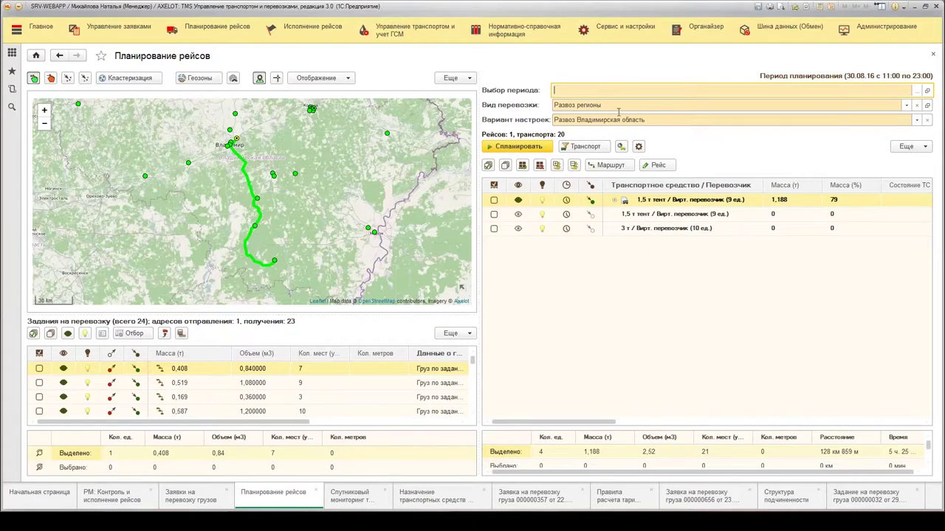
Review the transport task and trip settings of the Развоз регионы transport kind, closing its form without changes.
left_click(927, 105)
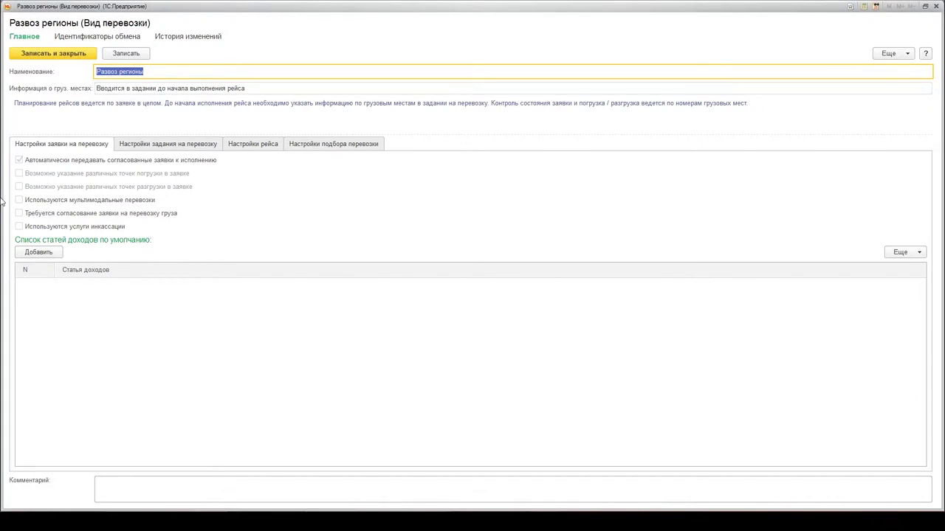
left_click(142, 146)
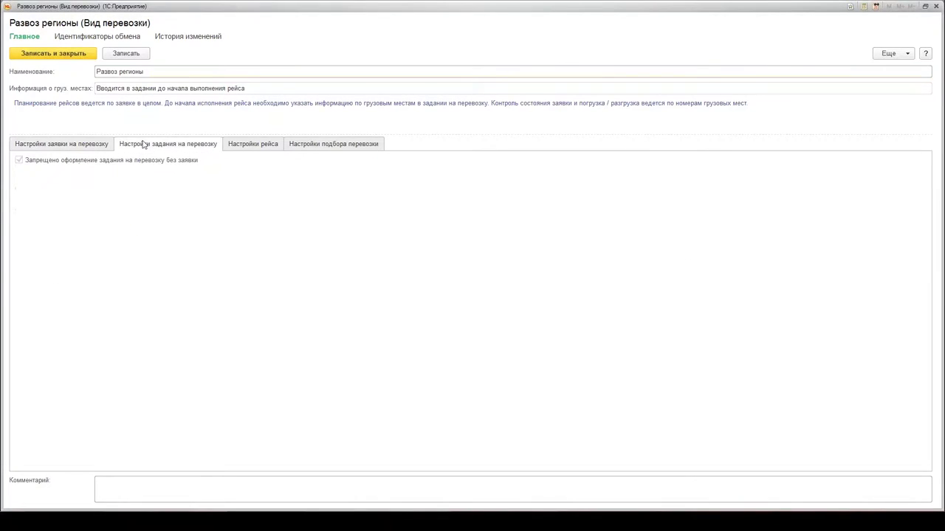
left_click(240, 146)
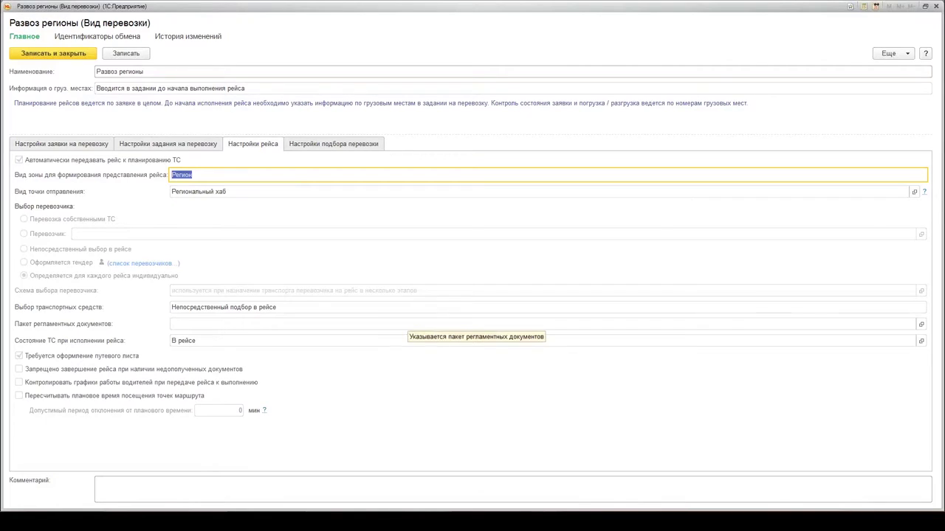
left_click(936, 6)
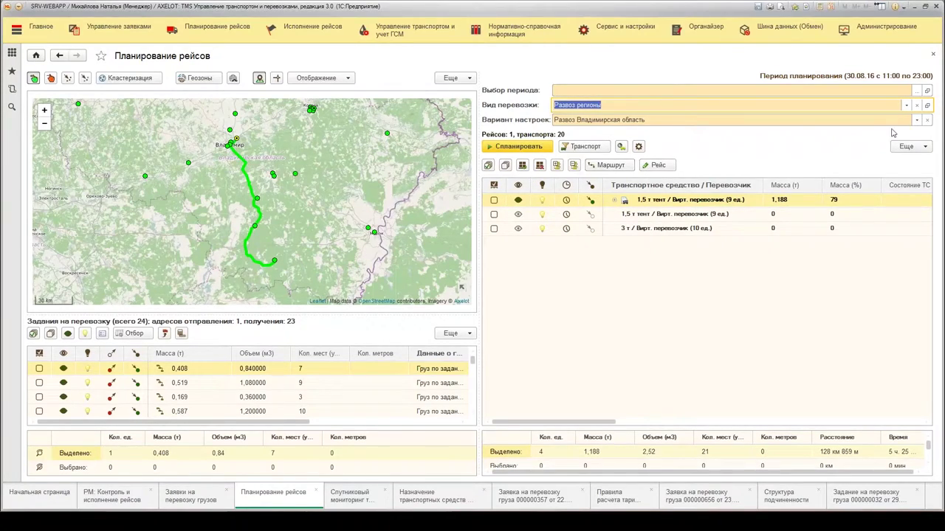
Clear the settings variant to inspect all task points on the map, and set it to Развоз Рязанская область.
key("Tab")
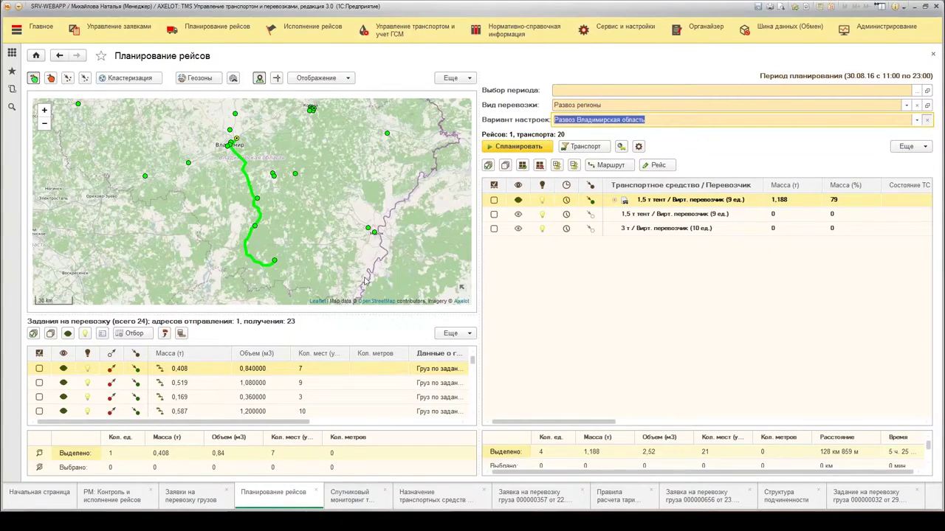
key("Delete")
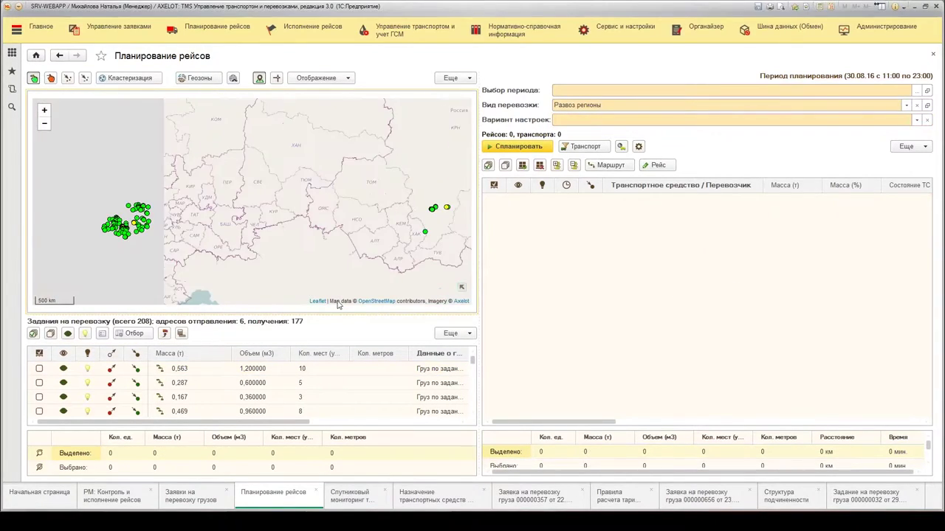
left_click(44, 110)
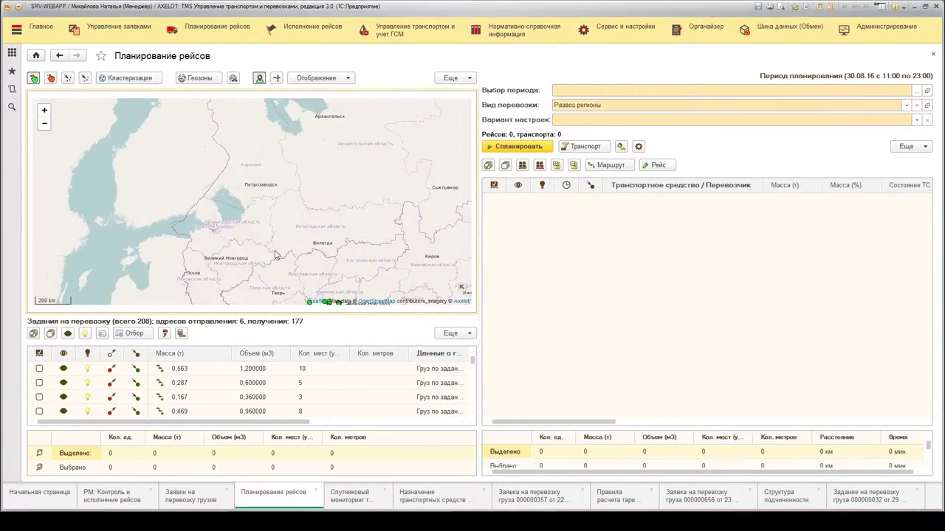
left_click(44, 111)
left_click(44, 111)
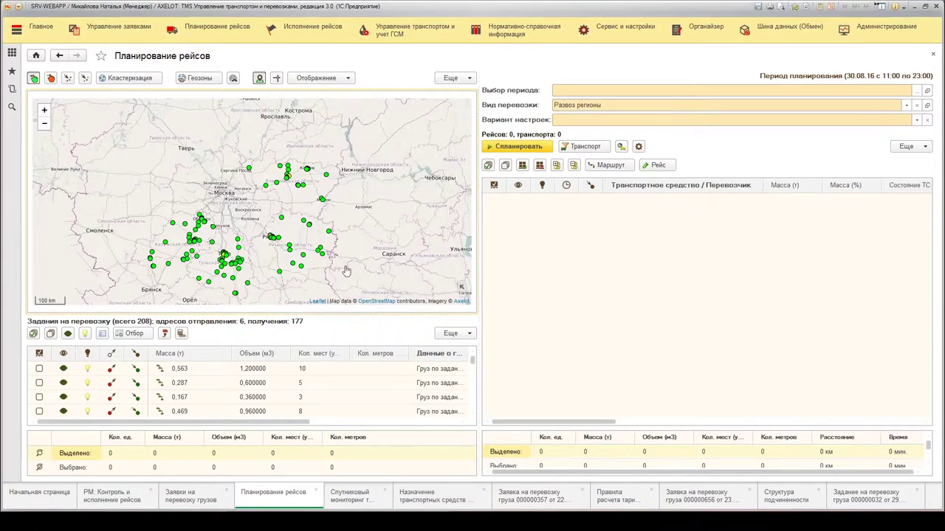
scroll(190, 211, "up", 1)
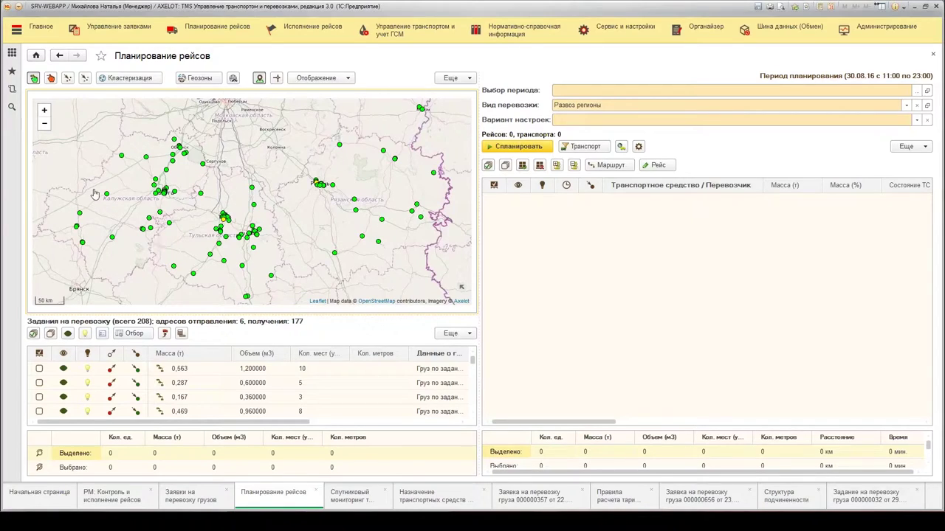
left_click(576, 120)
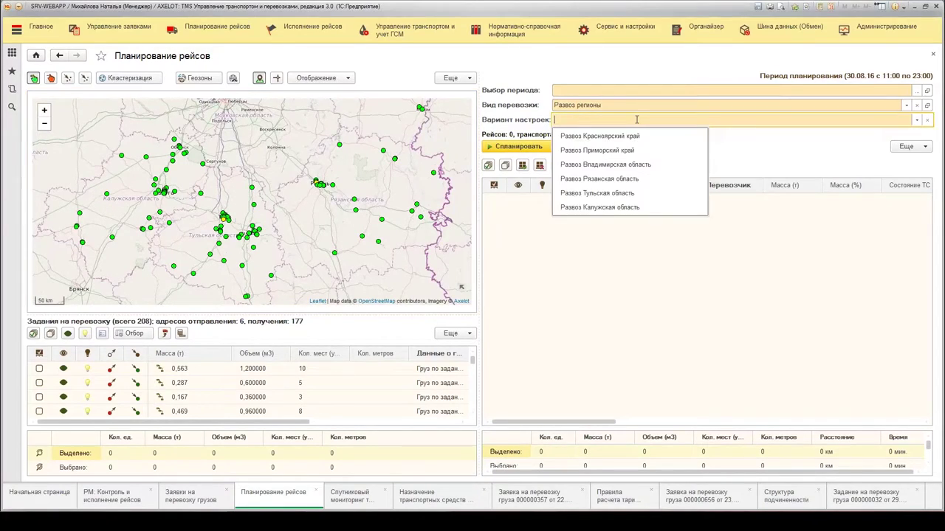
left_click(607, 179)
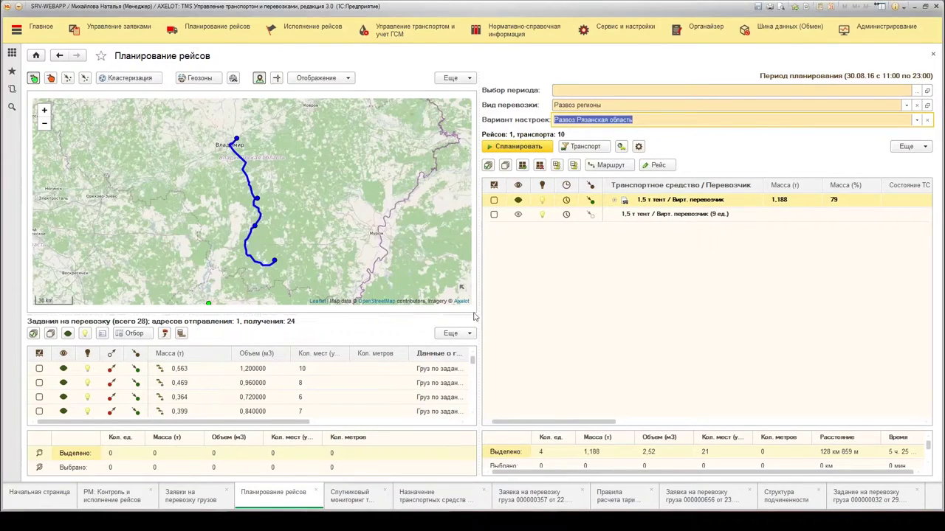
Try the По времени optimization variant in the planning parameters, and close the form without saving.
left_click(638, 146)
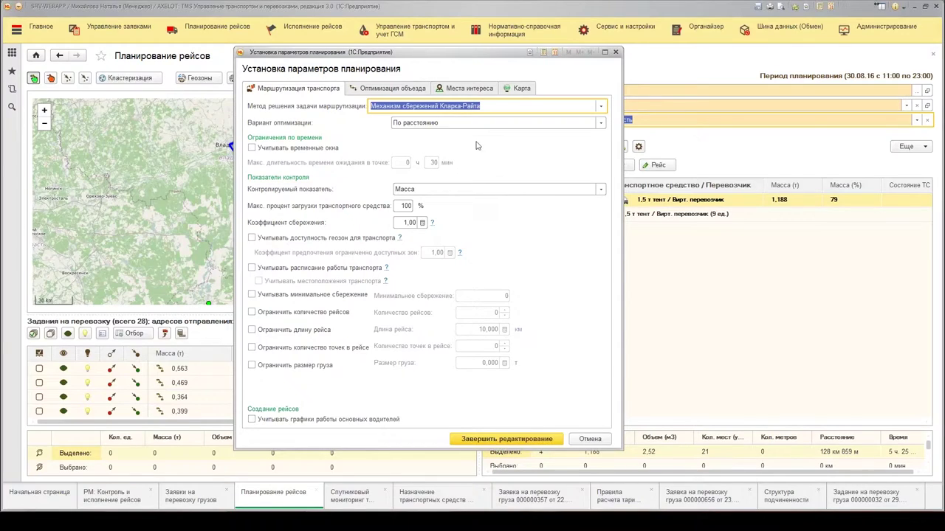
left_click(443, 122)
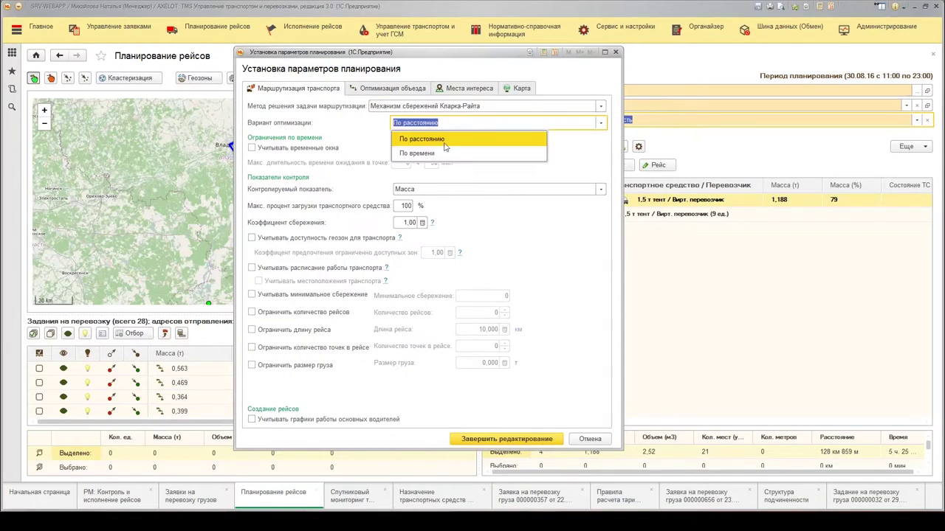
left_click(438, 153)
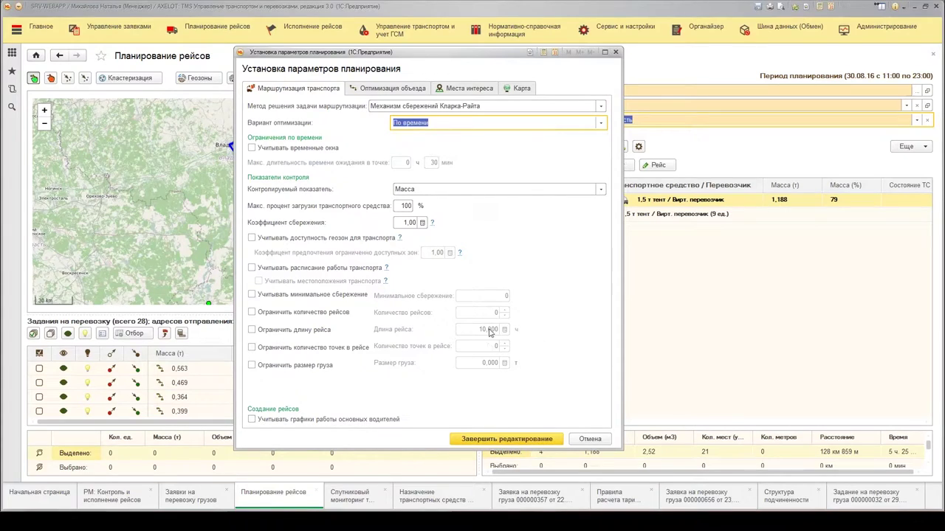
left_click(602, 126)
left_click(517, 154)
left_click(615, 52)
Show the unassigned Рязанская область task points on the planning map.
left_click(662, 283)
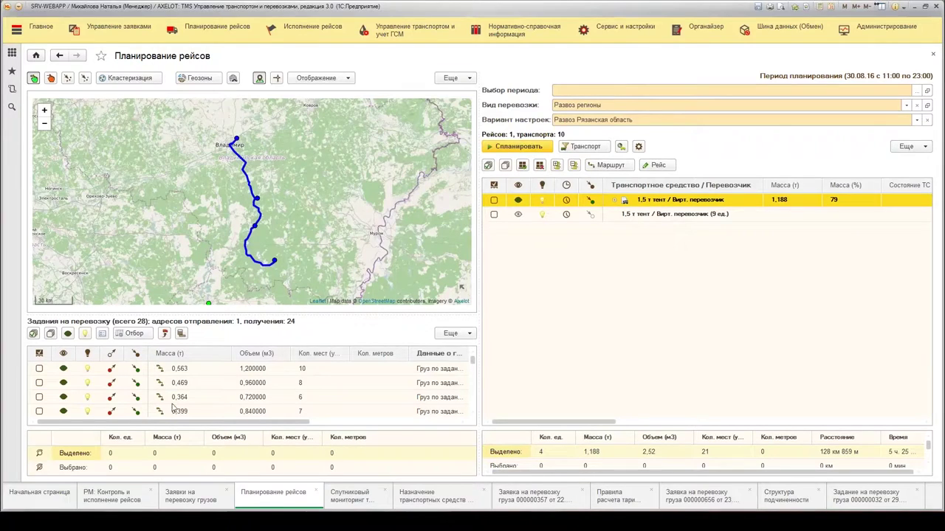
left_click(67, 79)
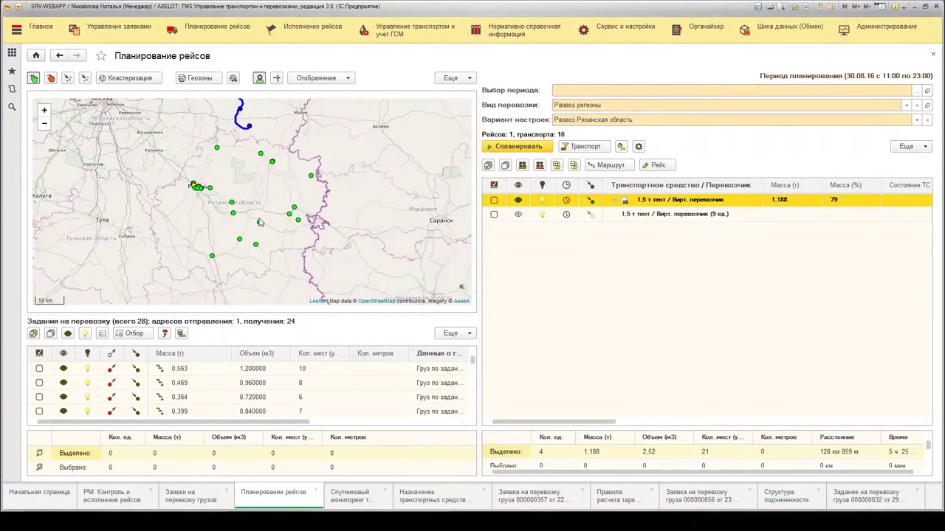
mouse_move(270, 190)
left_mouse_down()
mouse_move(241, 185)
mouse_move(251, 186)
left_mouse_up()
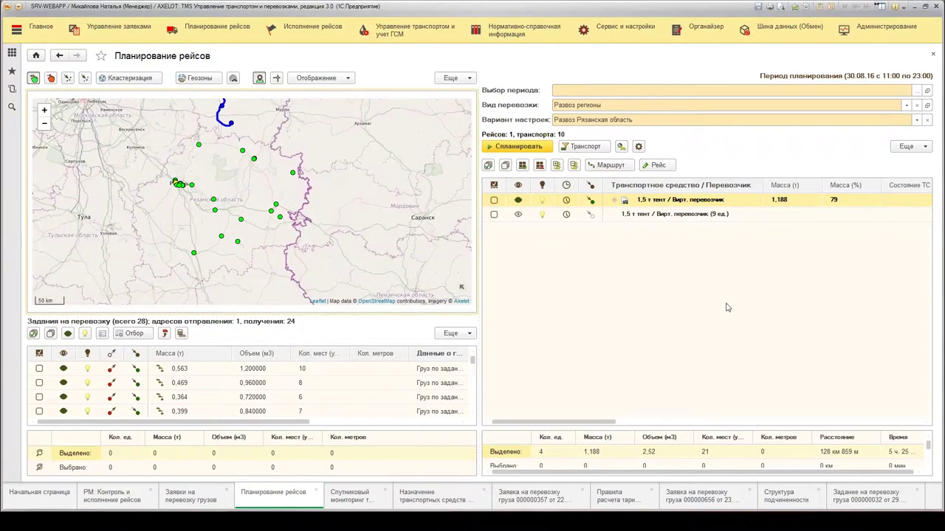
Open the available vehicle selection, switch its view mode to Дерево, and examine the real vehicles' schedules by carrier and type.
left_click(587, 150)
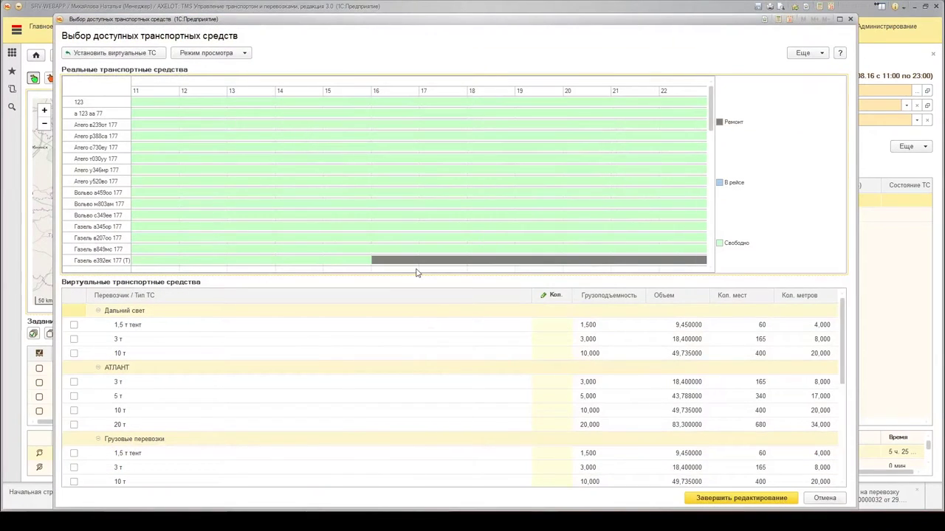
left_click(211, 52)
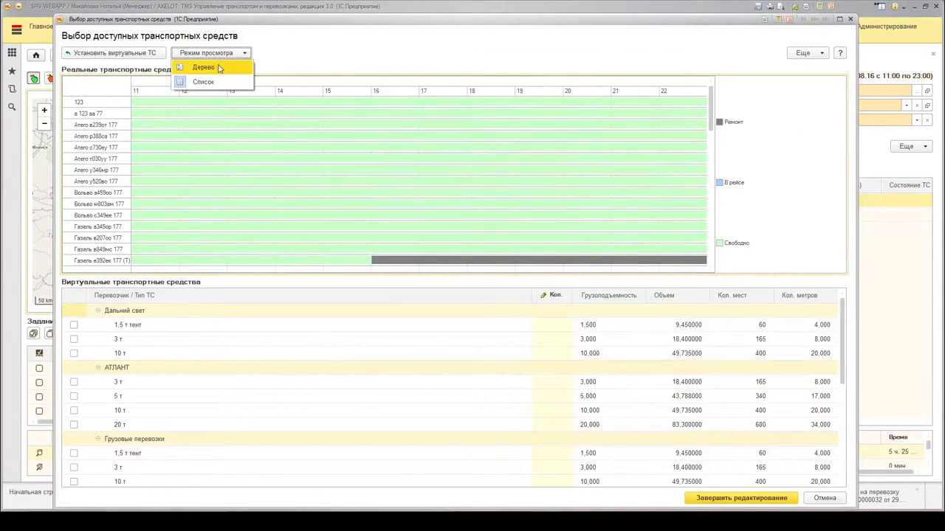
left_click(216, 65)
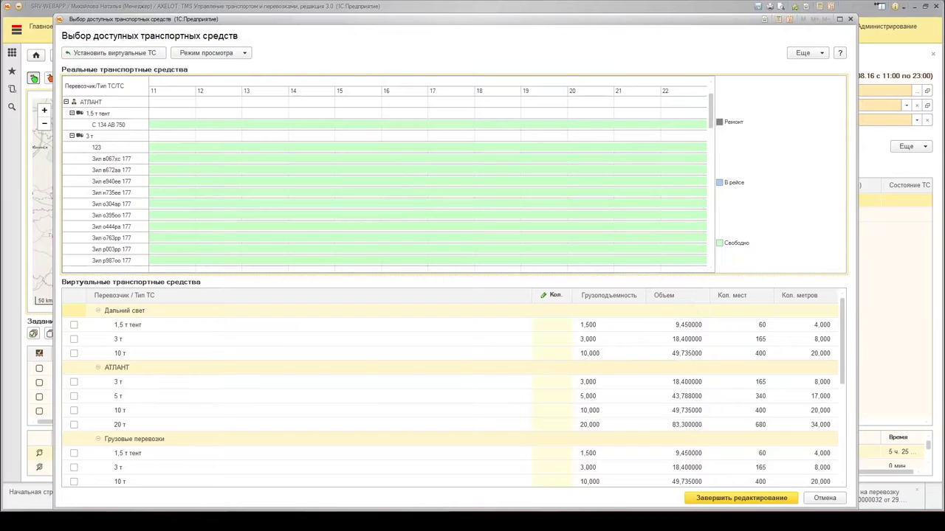
scroll(425, 182, "down", 5)
scroll(425, 183, "up", 8)
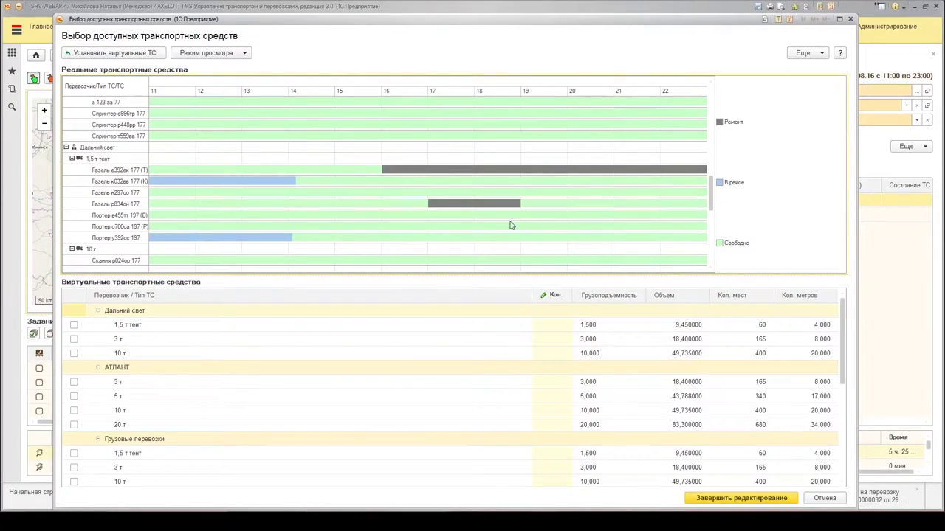
mouse_move(508, 231)
Review the virtual vehicles by carrier and type, and cancel the vehicle selection.
left_click(365, 338)
scroll(369, 340, "down", 5)
scroll(370, 341, "down", 1)
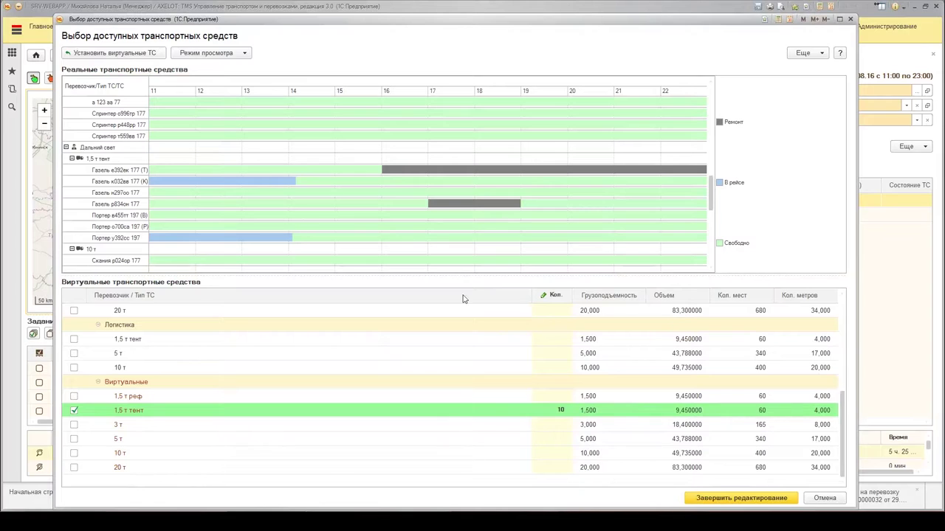
left_click(825, 499)
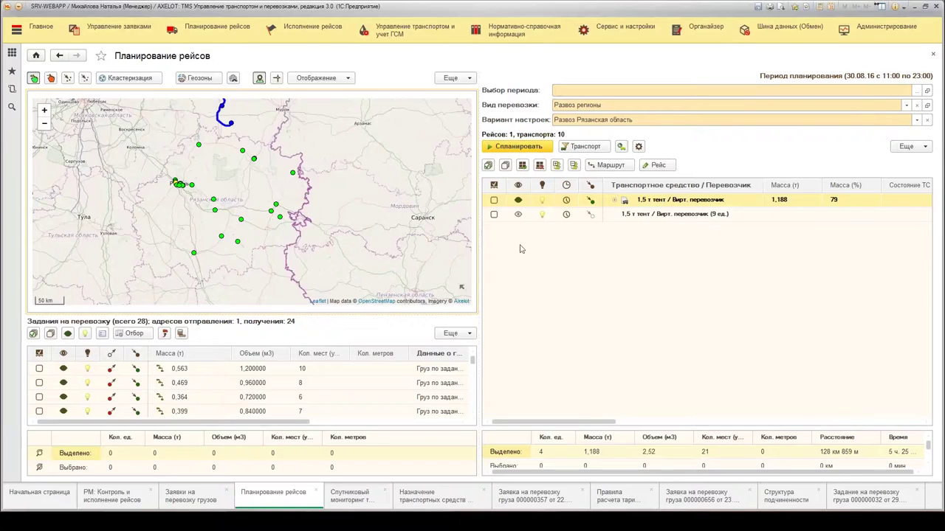
Try to plan trips for the current planning period, and dismiss the message panel.
left_click(516, 146)
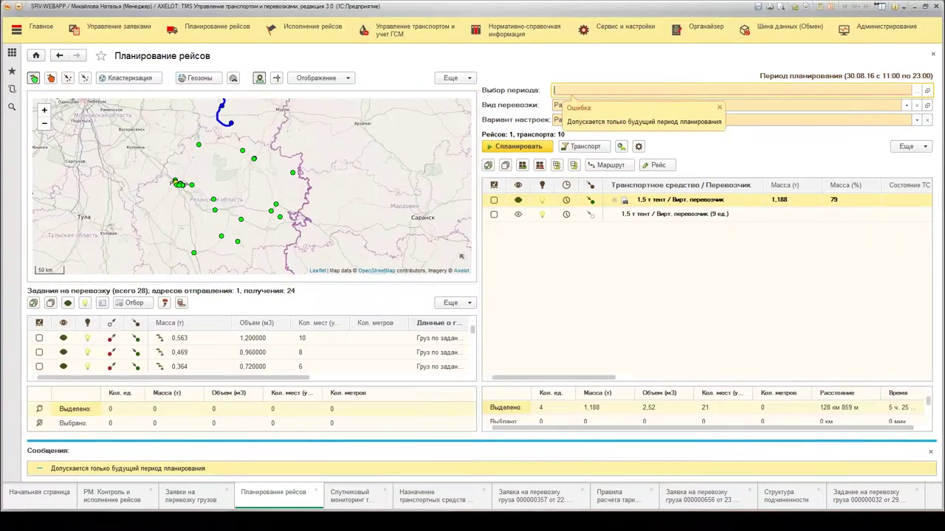
left_click(930, 452)
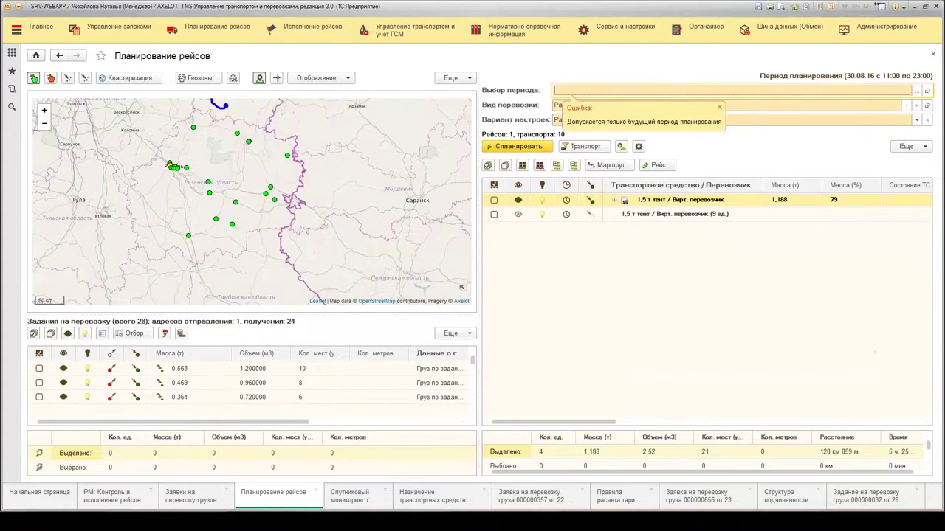
Set the arbitrary planning period's start time to 12:00:00 and run the automatic trip planning.
left_click(920, 89)
left_click(597, 107)
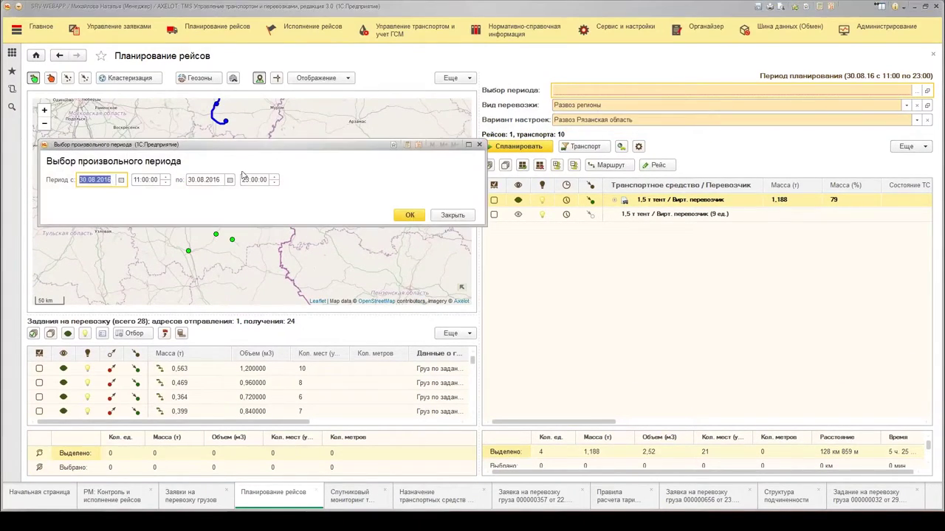
left_click(168, 177)
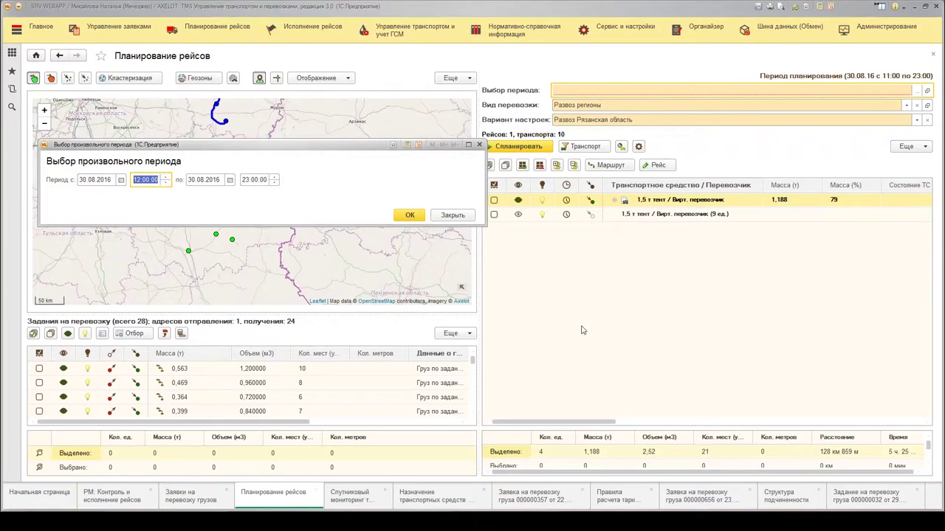
left_click(408, 215)
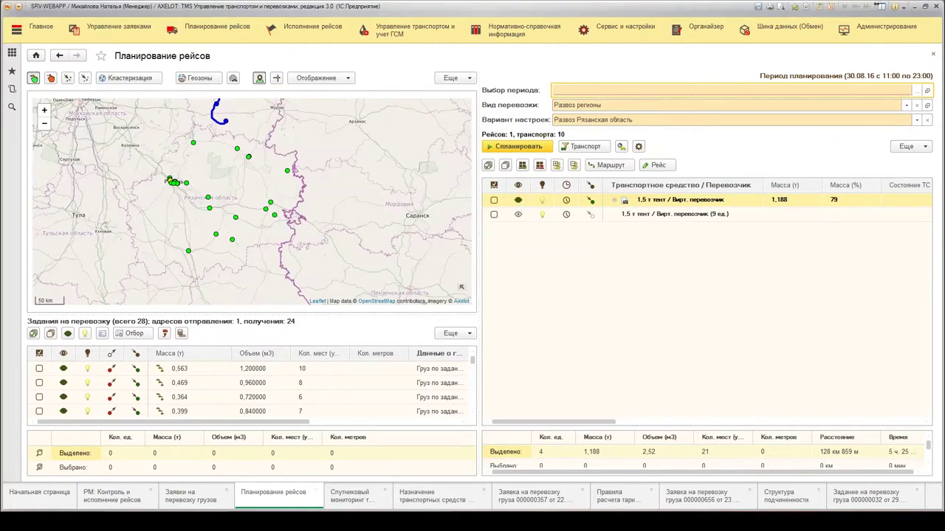
left_click(520, 145)
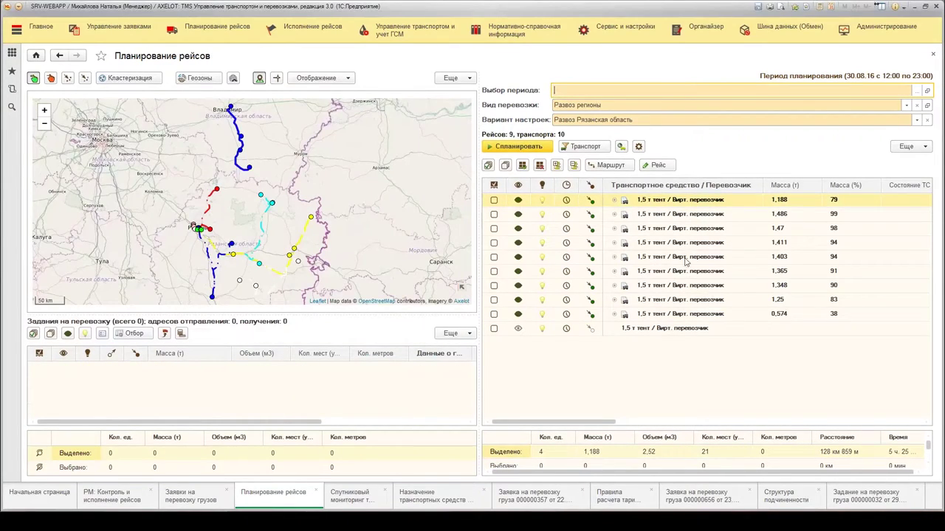
Highlight individual planned 1,5 т тент trips in the vehicle list to compare their loads and routes on the map.
left_click(686, 259)
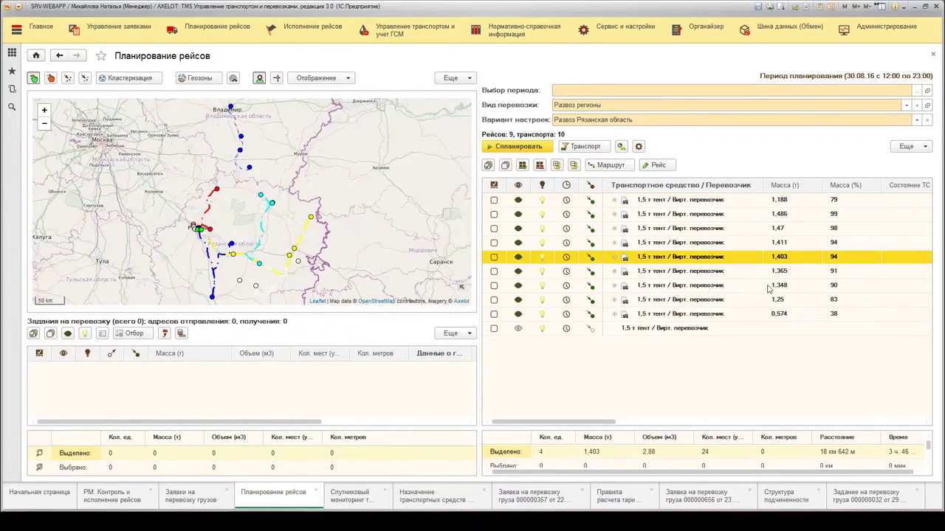
left_click(650, 288)
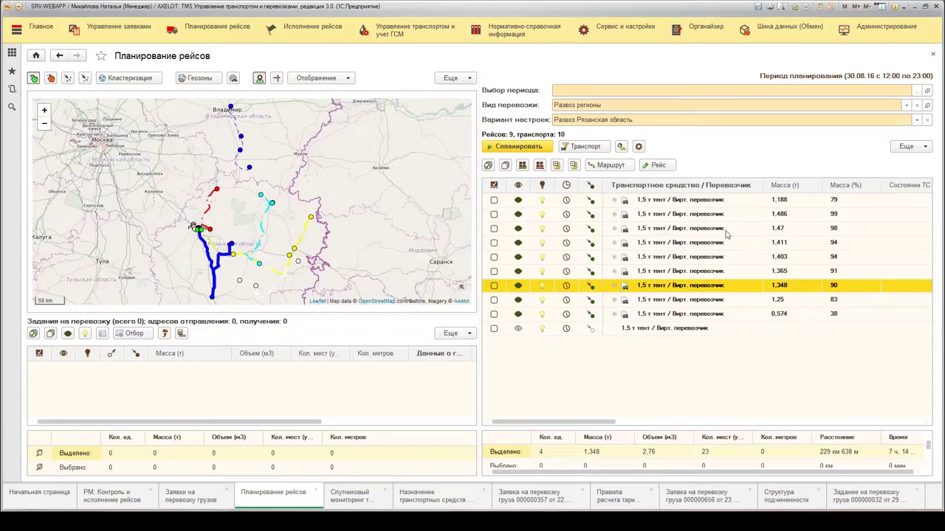
left_click(822, 245)
left_click(849, 273)
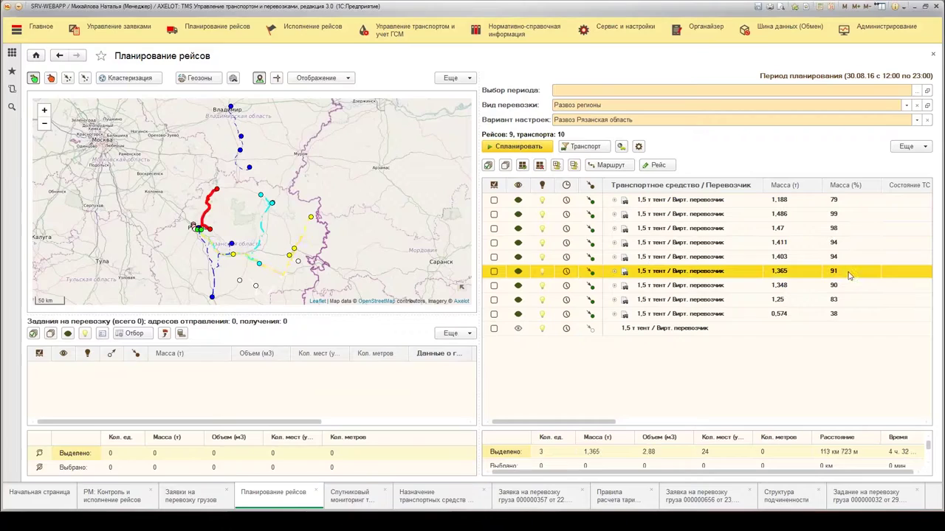
Open the route editor for the planned trip carrying 1,411 т and inspect its whole route on the map.
left_click(831, 247)
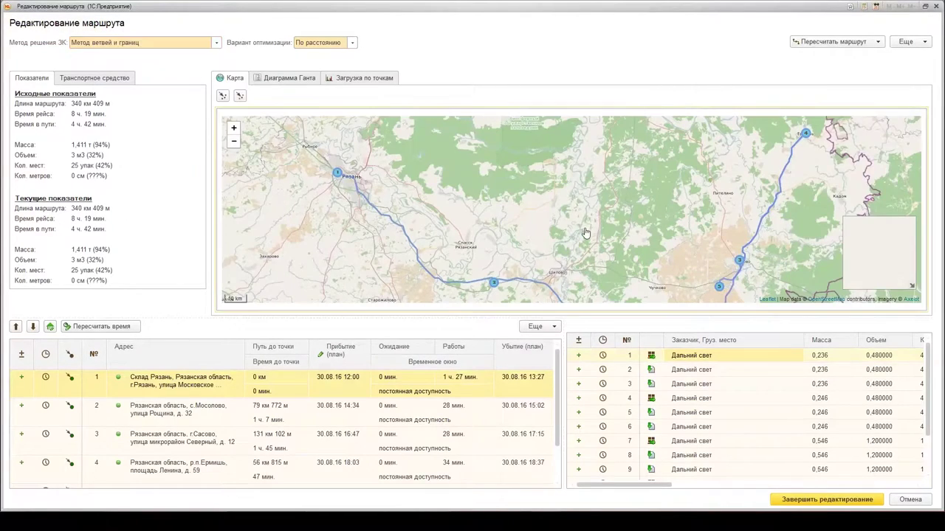
left_click_drag(585, 234, 563, 183)
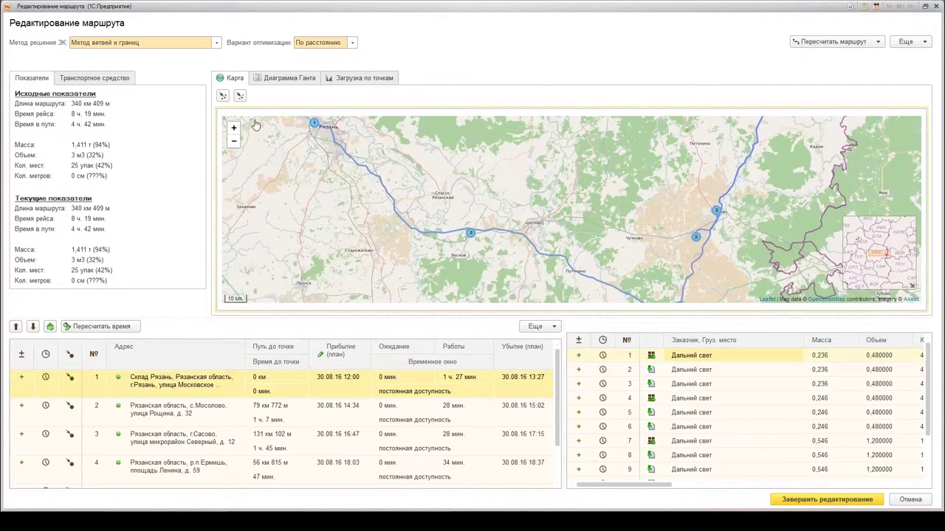
left_click(233, 141)
left_click_drag(552, 184, 508, 179)
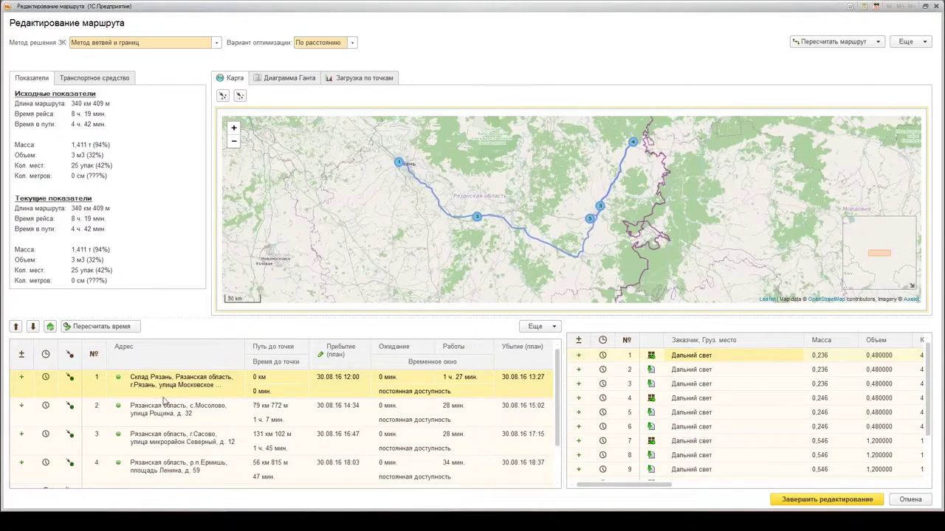
Go through the stops of the 1,411 т trip's route to examine the cargo handled at each address.
left_click(167, 387)
key("Down")
key("Down")
key("Down")
key("Down")
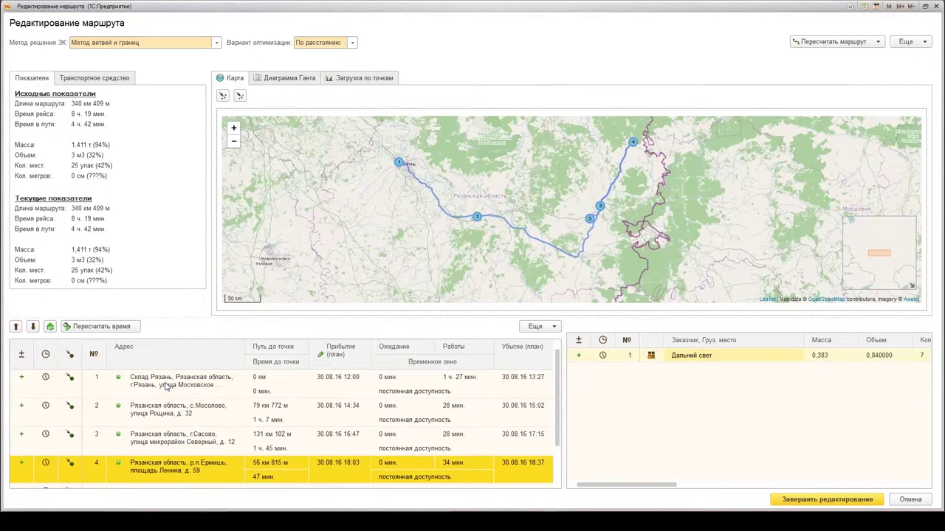
key("Up")
key("Up")
key("Up")
key("Up")
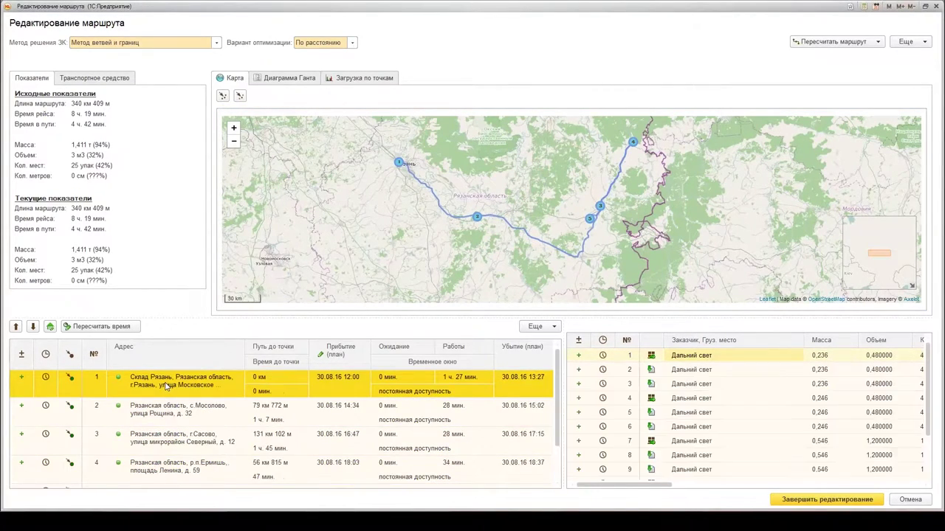
left_click(174, 419)
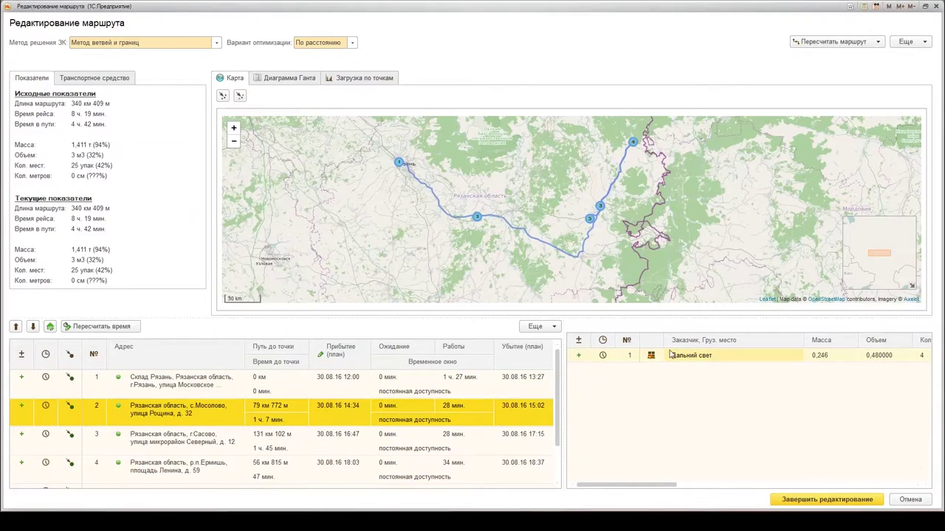
Try moving the г.Сасово stop one position later in the route, check the final с.Сотницыно stop, and discard the route edits.
left_click(184, 439)
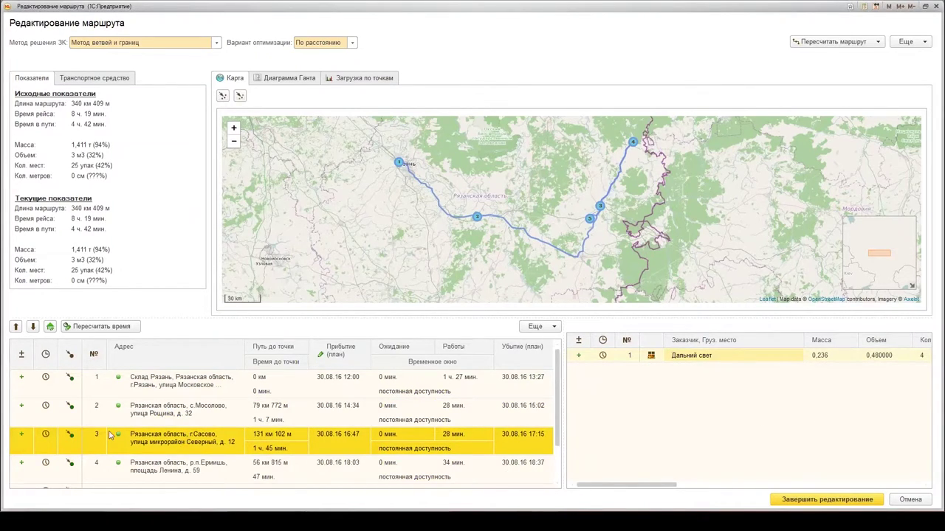
left_click(33, 327)
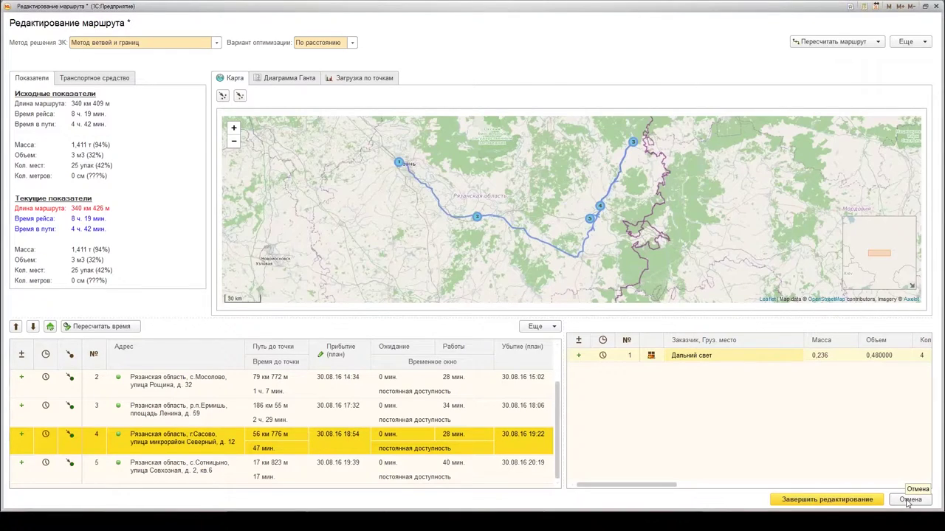
left_click(175, 473)
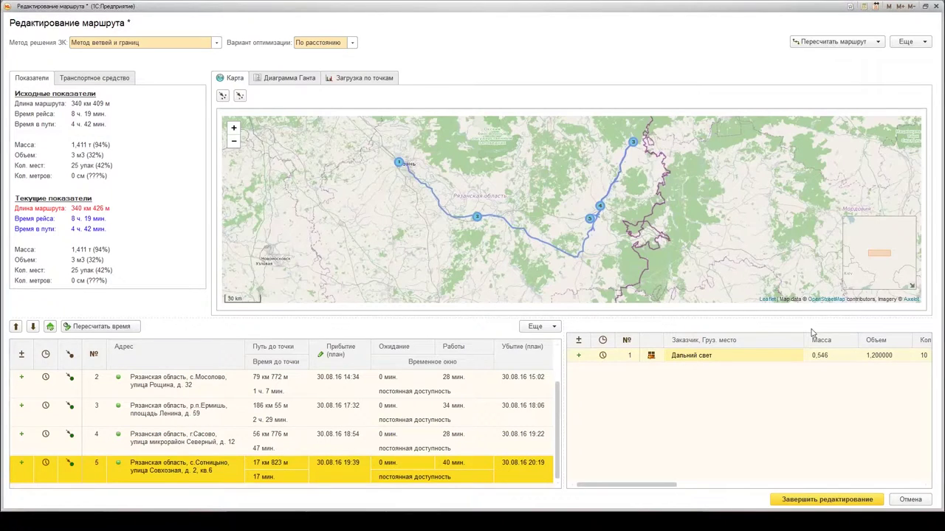
left_click(912, 499)
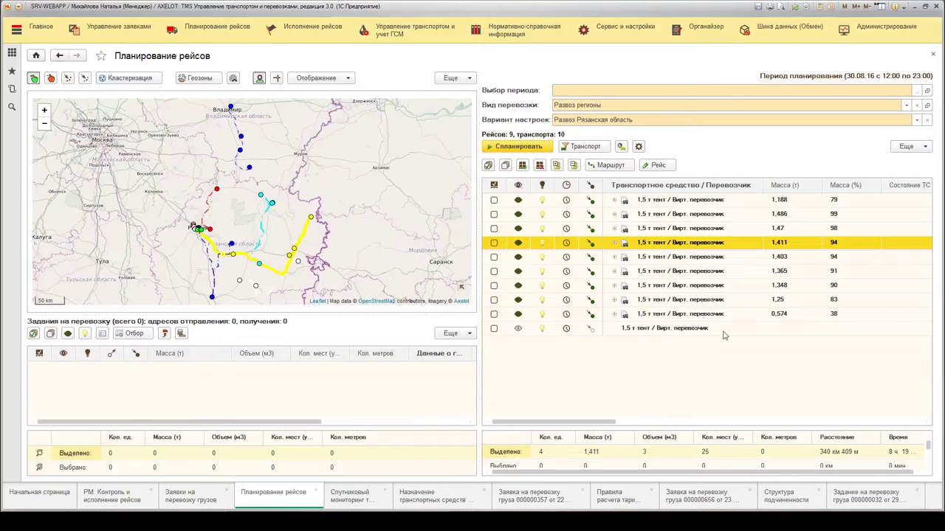
Switch the planning settings variant to Развоз Тульская область.
left_click(633, 121)
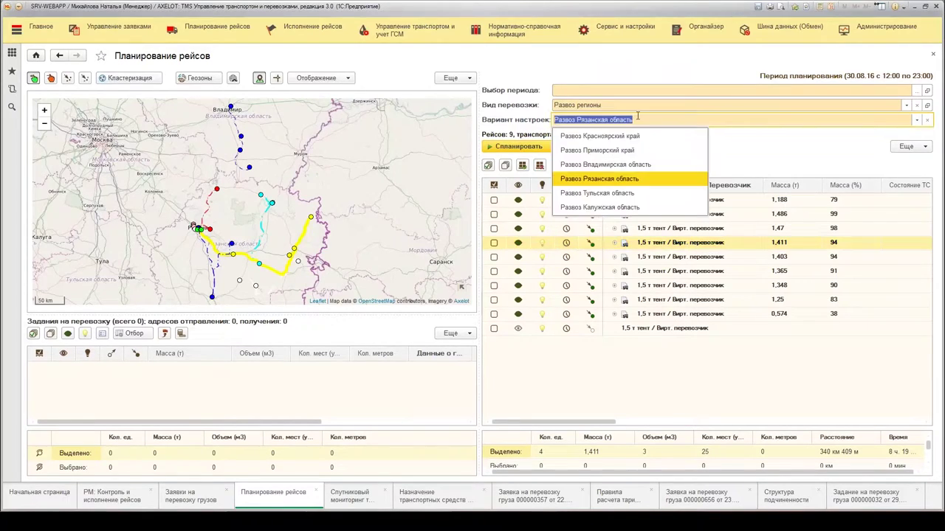
key("Escape")
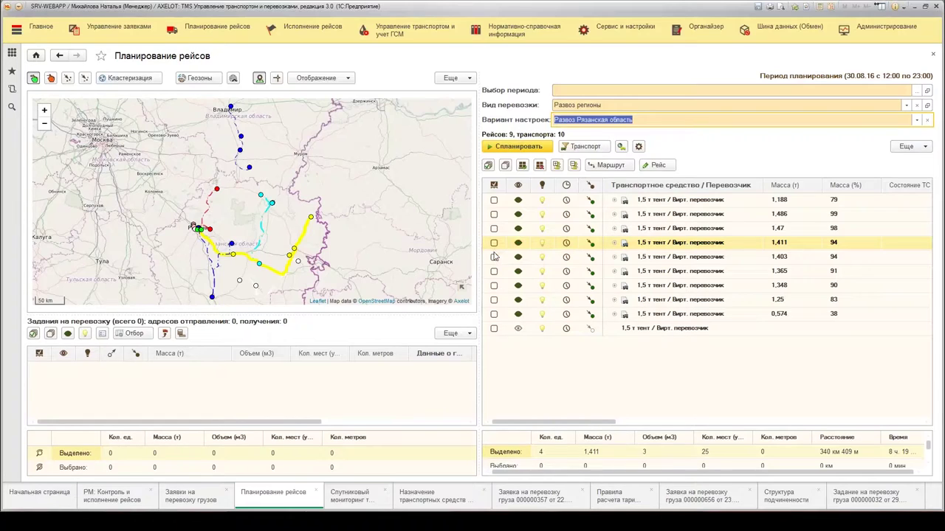
left_click(67, 78)
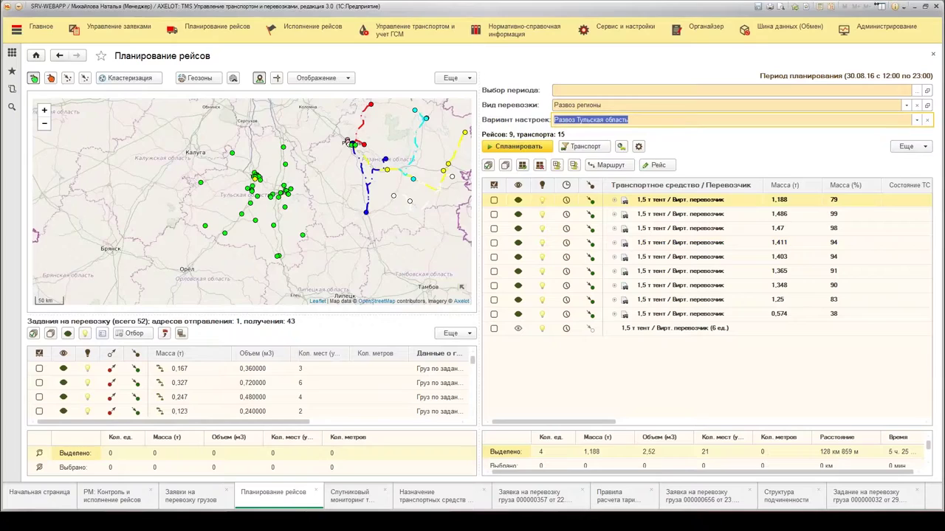
Select a group of Тульская область delivery points on the map and assign their marked transport tasks to a free 1,5 т тент vehicle.
left_click(45, 110)
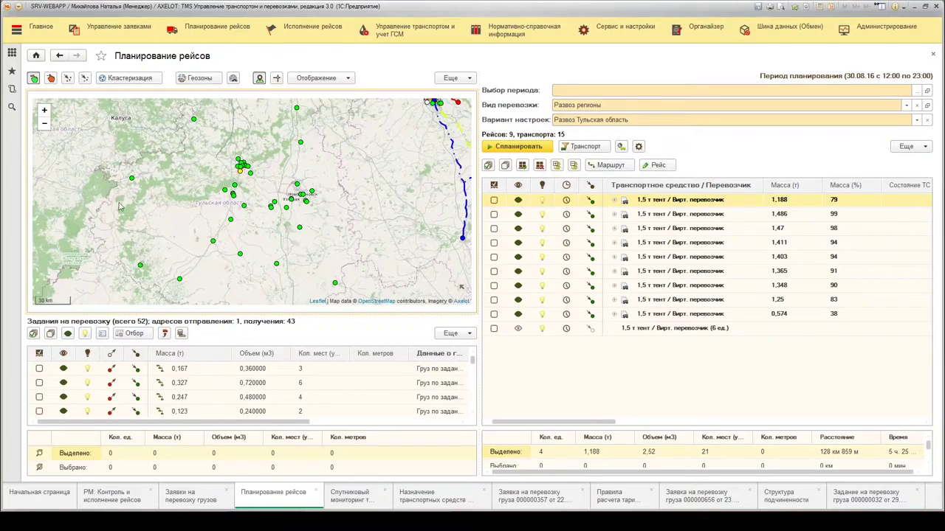
left_click_drag(190, 206, 265, 279)
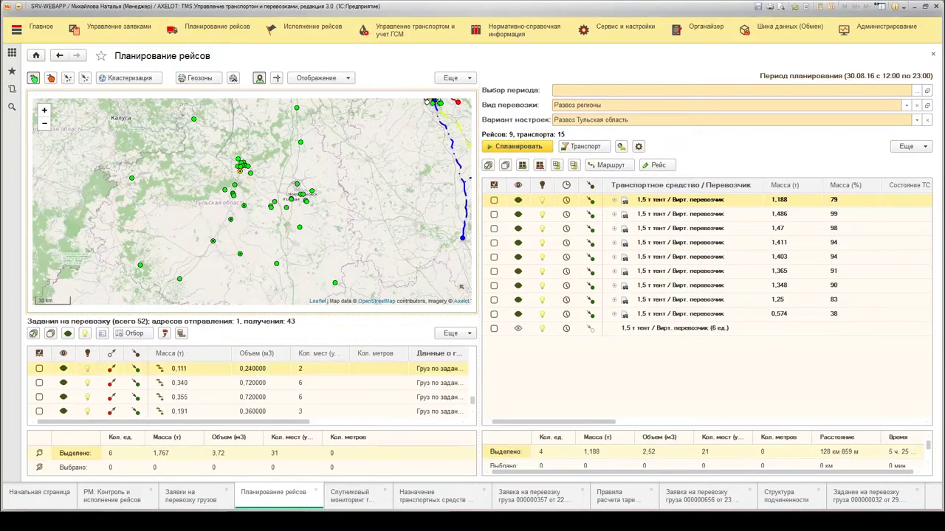
left_click(34, 334)
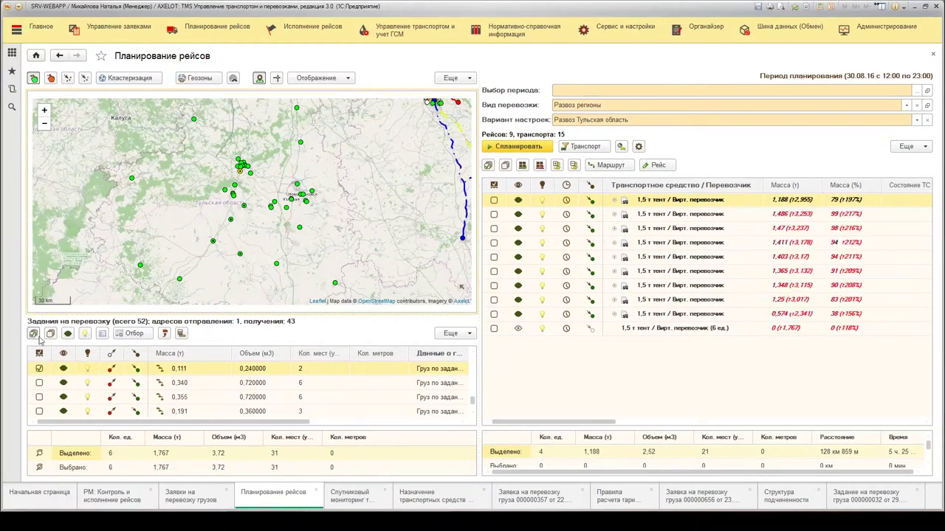
left_click(685, 328)
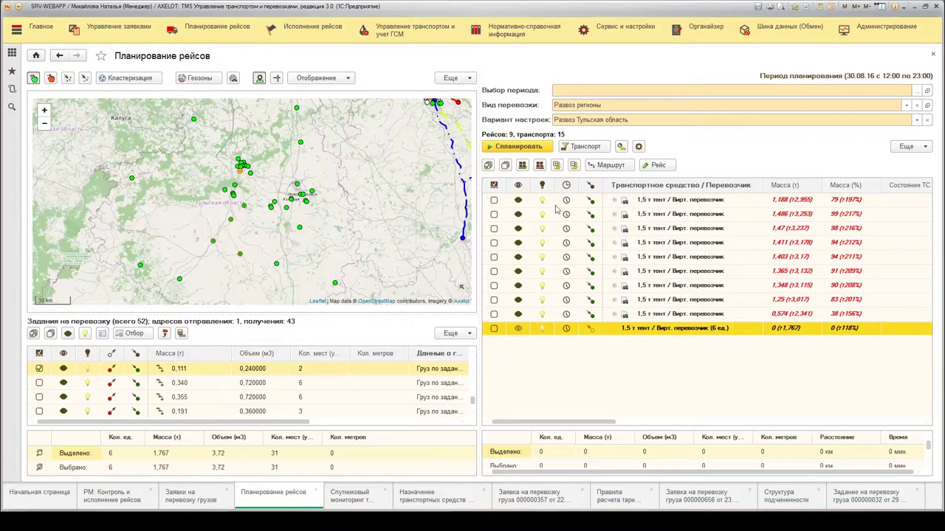
left_click(523, 165)
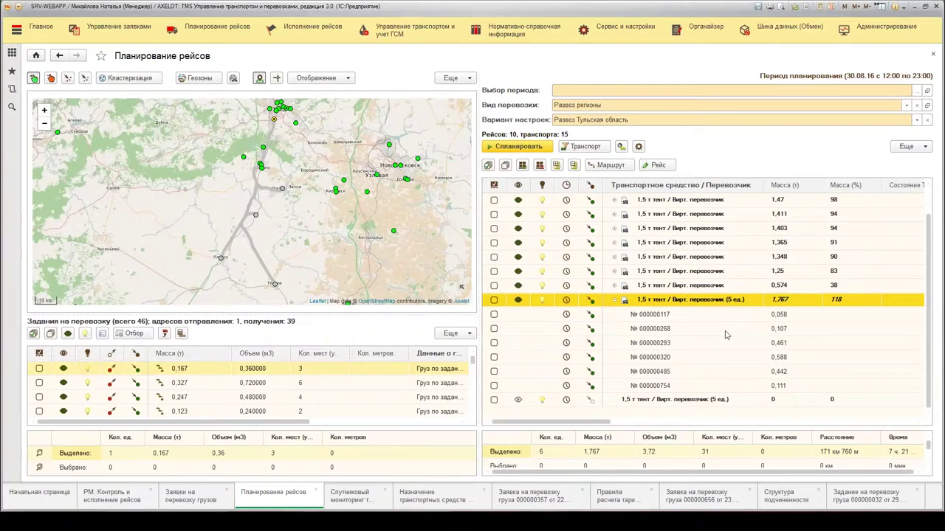
Recalculate the route of the manually built 1,767 т trip and remove the 0,588 т task from it.
left_click(811, 273)
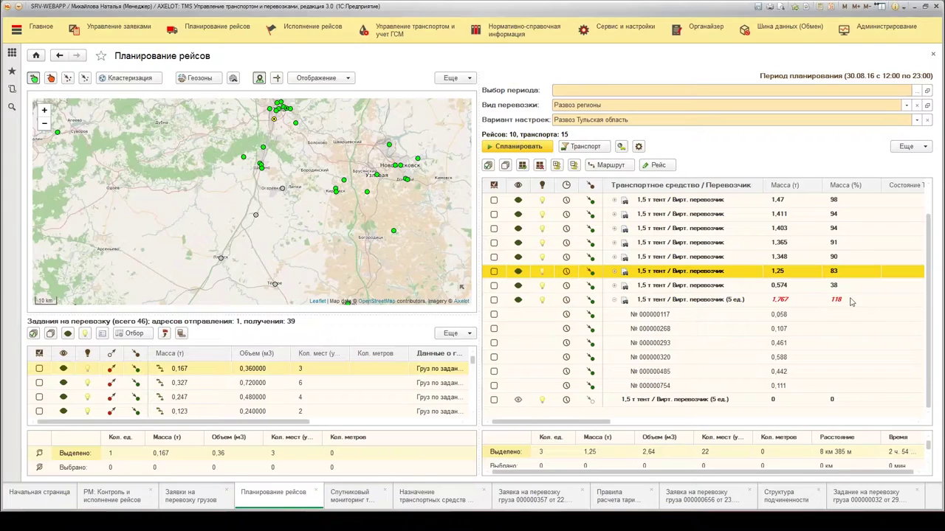
left_click(738, 303)
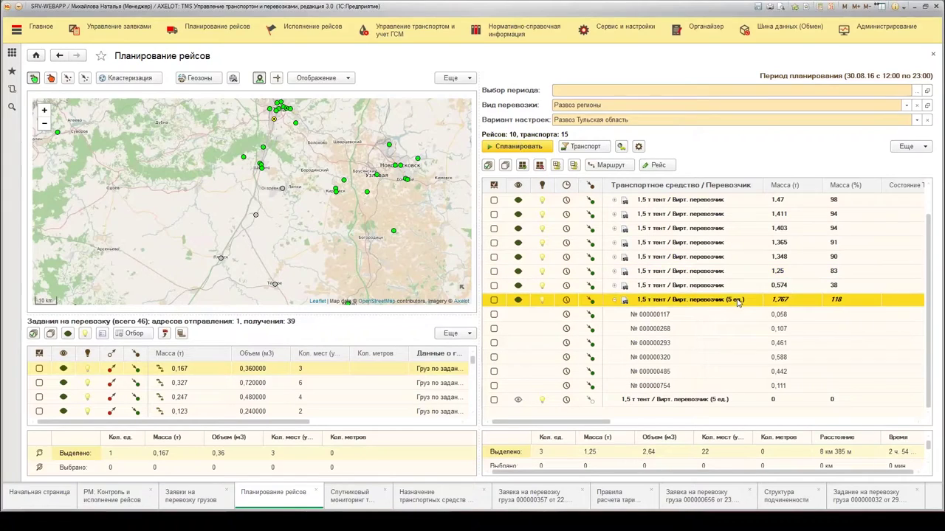
left_click(610, 165)
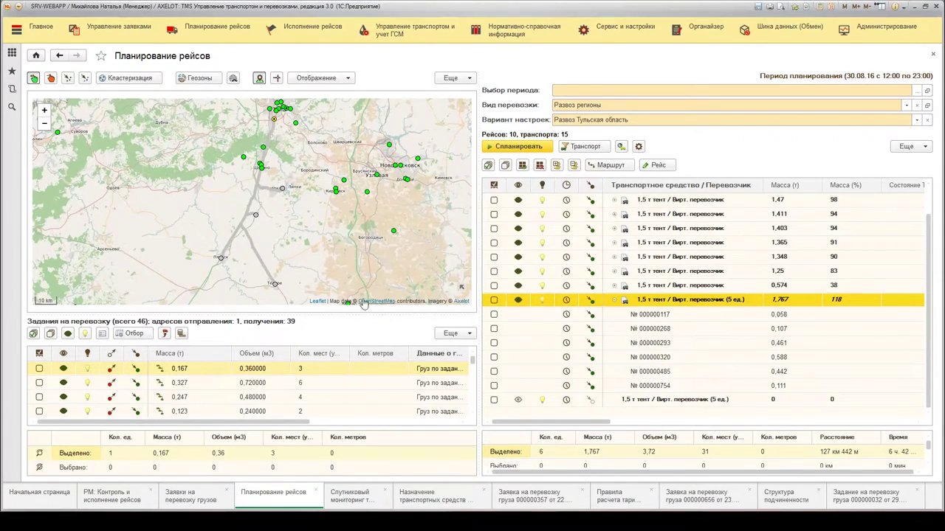
left_click(665, 357)
key("space")
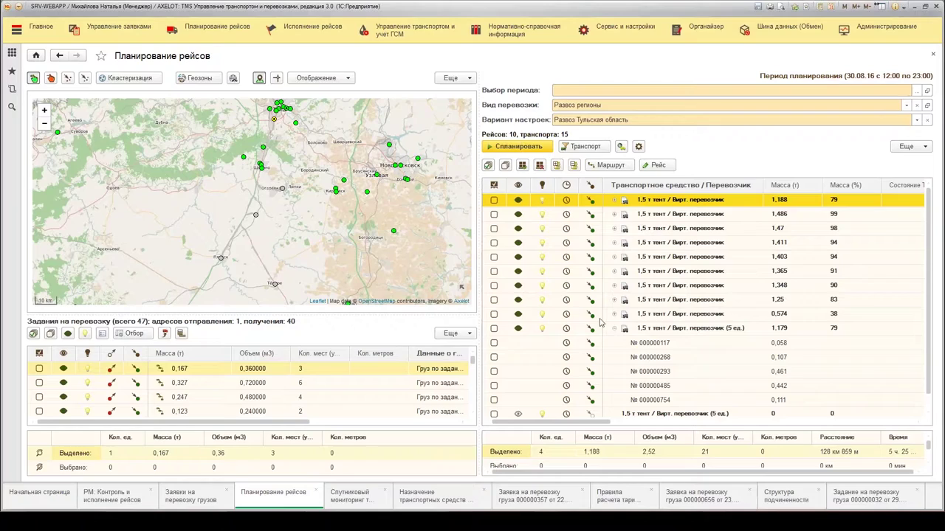
Check the 1,348 т and 0,574 т trips, then select the 1,188 т Развоз регионы trip in the vehicle assignment workplace.
left_click(647, 286)
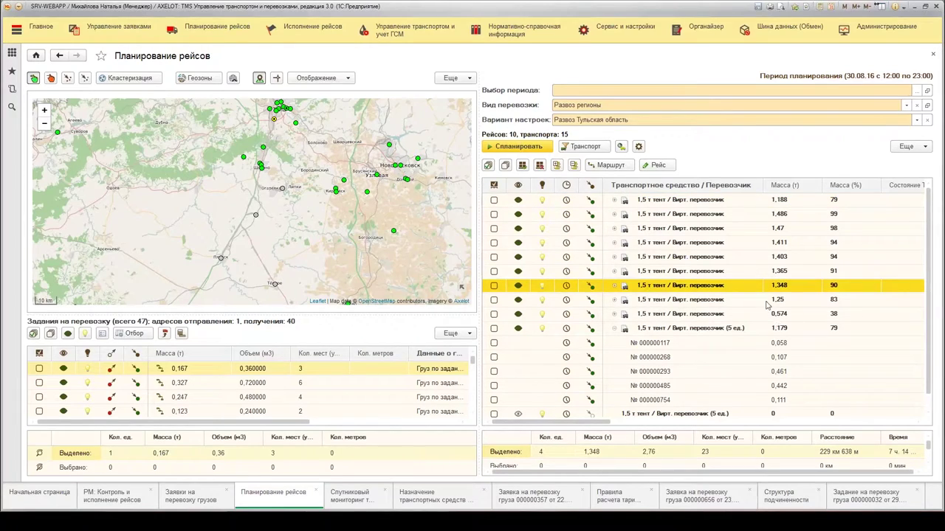
left_click(676, 319)
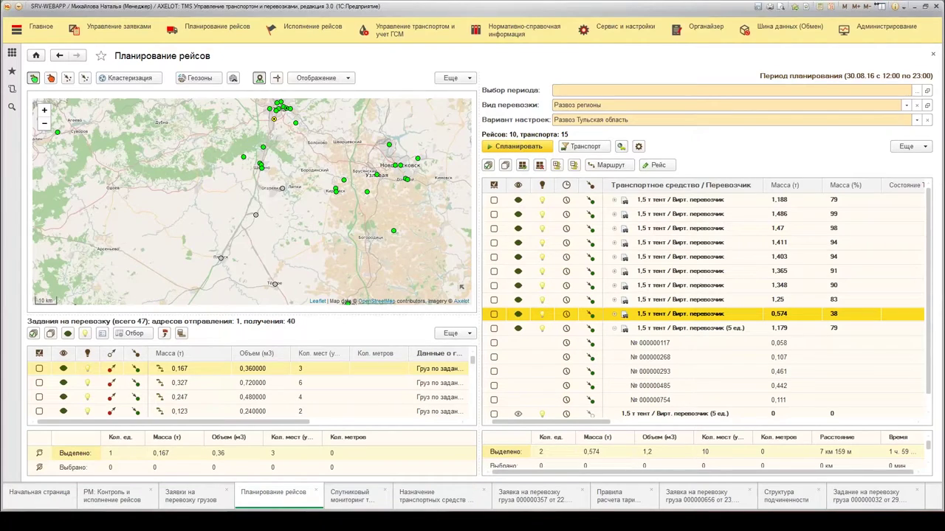
left_click(434, 497)
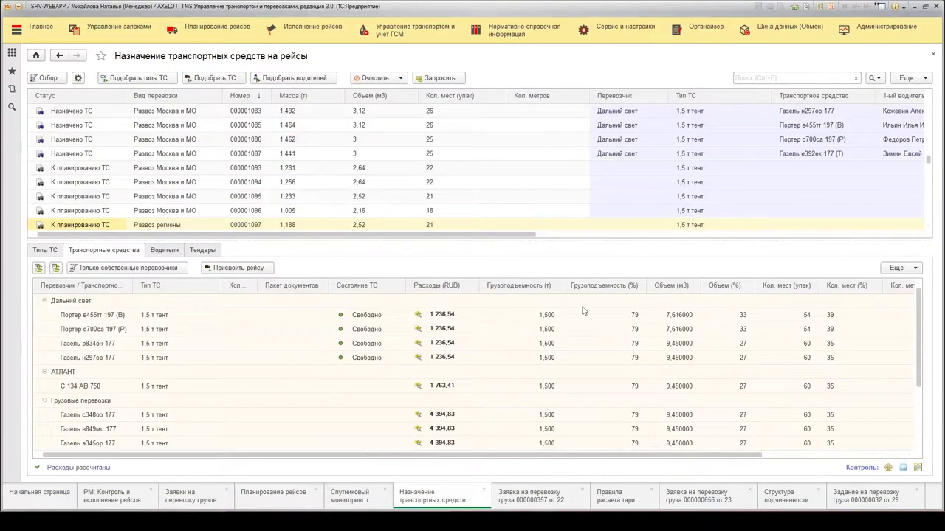
left_click(306, 229)
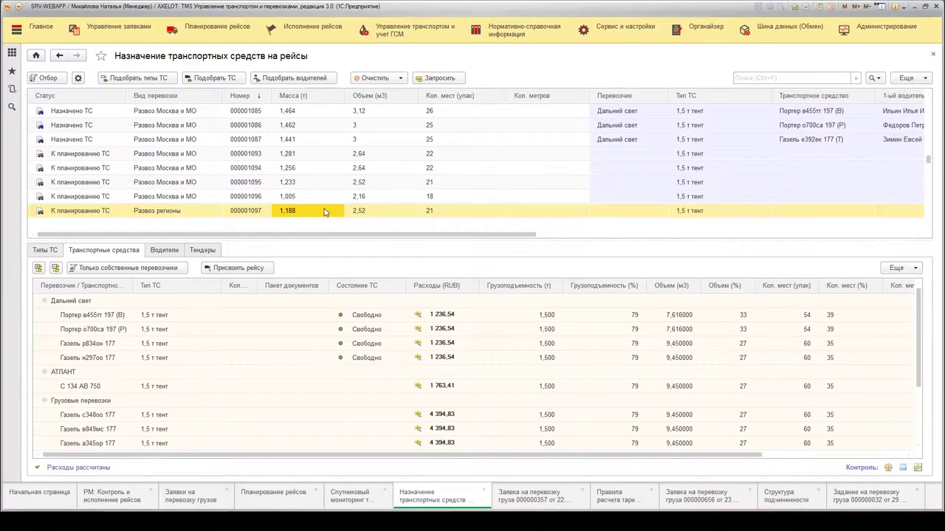
Examine the assignment workplace's compatibility control parameters and distribution priorities, and close the settings without changes.
left_click(78, 78)
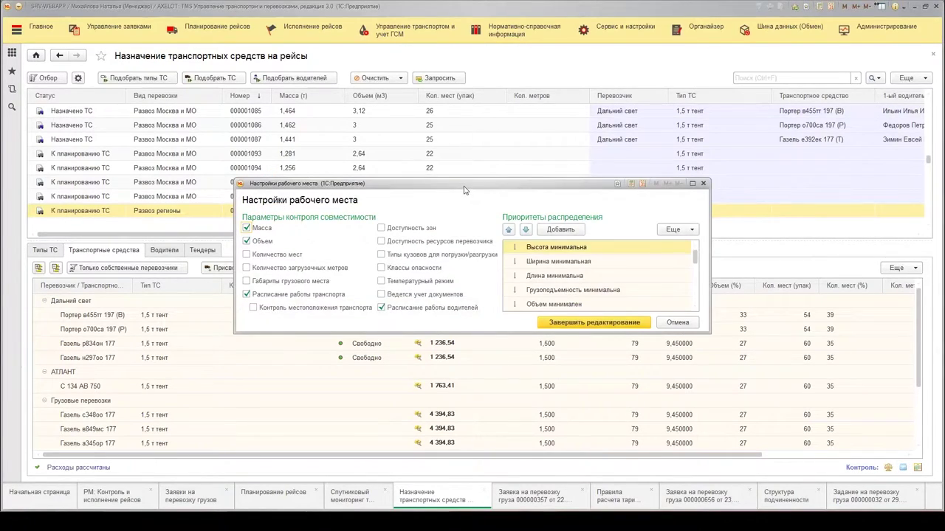
left_click_drag(465, 191, 412, 151)
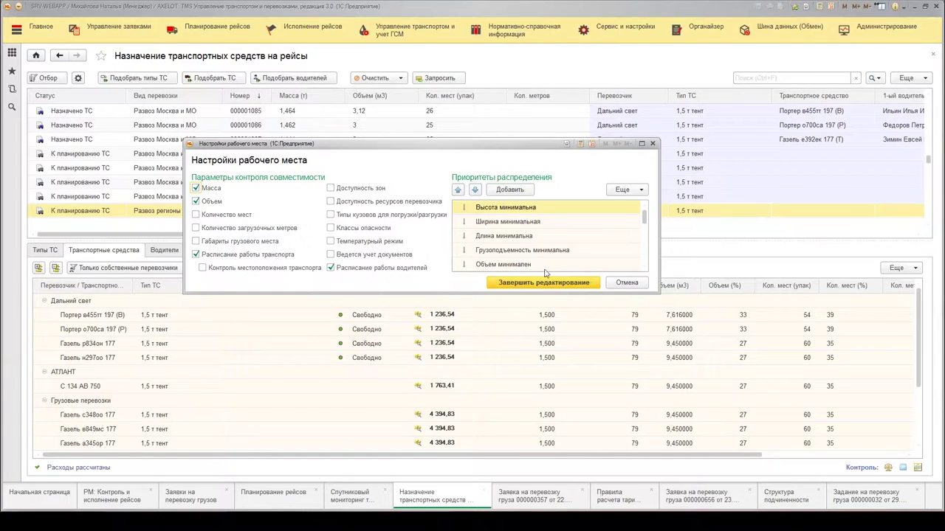
left_click(621, 287)
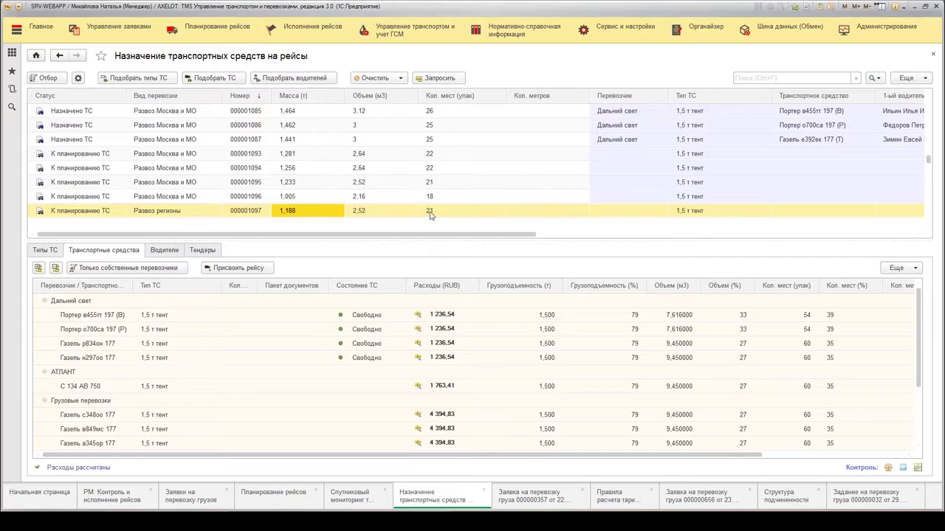
Examine the calculated expenses of the carriers' vehicles available for the 1,188 т trip.
left_click(457, 349)
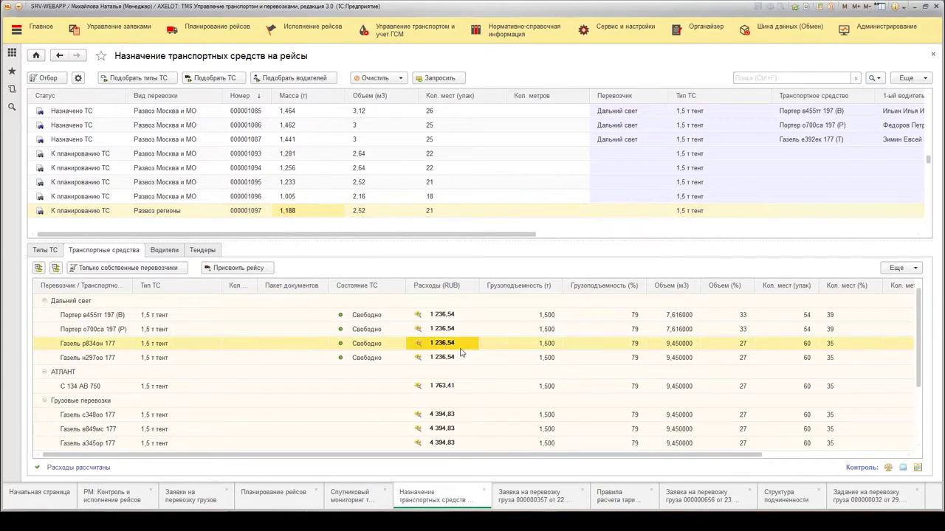
scroll(462, 353, "down", 2)
scroll(471, 364, "up", 2)
Inspect the calculation formula of the tariff rule Услуги по перевозке (за тонну-километр) and close it.
left_click(620, 29)
scroll(110, 249, "down", 2)
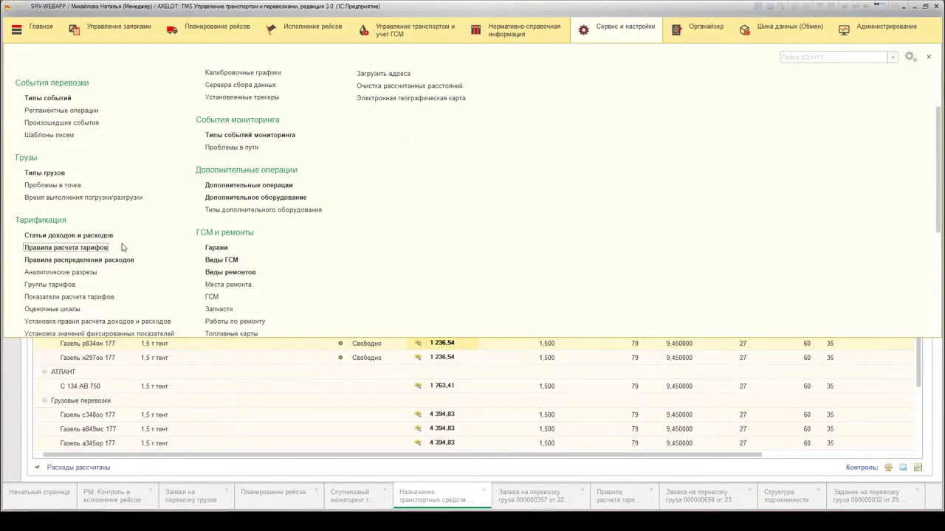
left_click(74, 248)
left_click(122, 228)
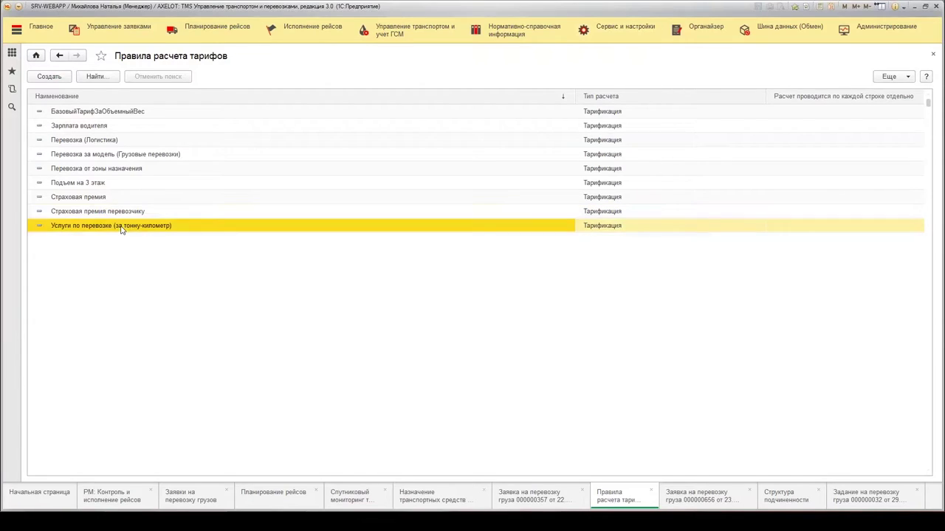
double_click(136, 230)
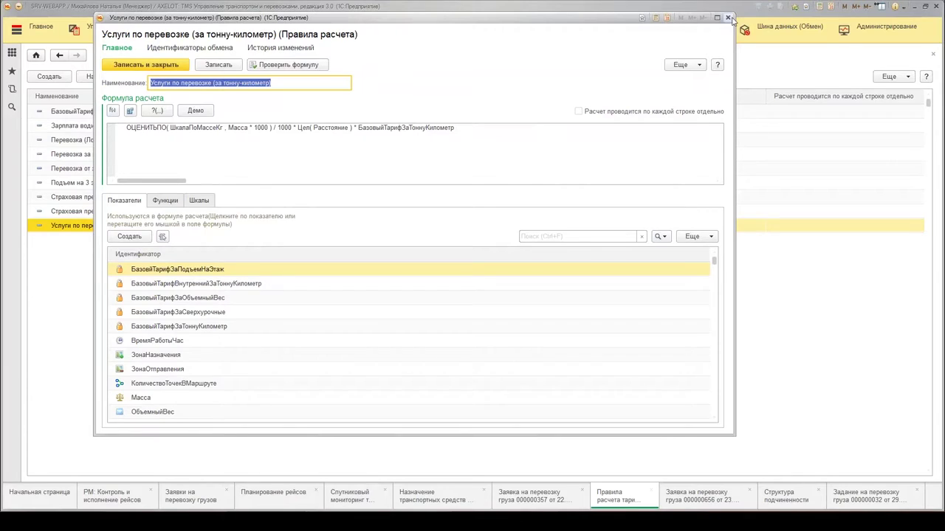
left_click(727, 17)
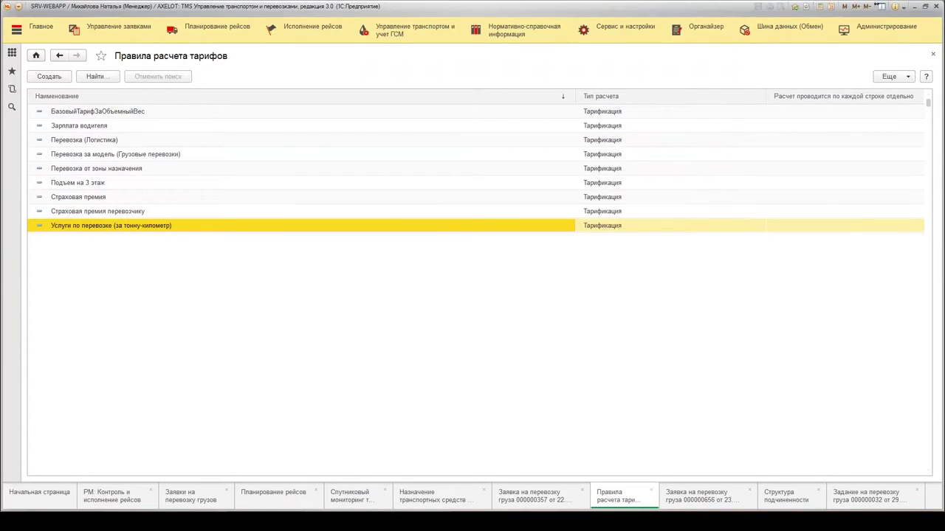
Inspect the formula of the expense distribution rule Пропорционально тонна-километрам and close it.
left_click(639, 31)
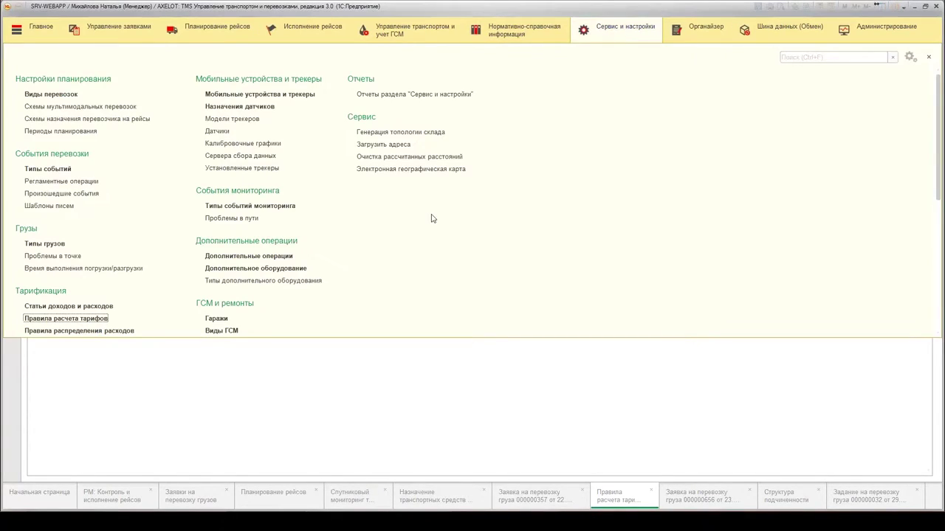
scroll(432, 218, "down", 3)
left_click(79, 224)
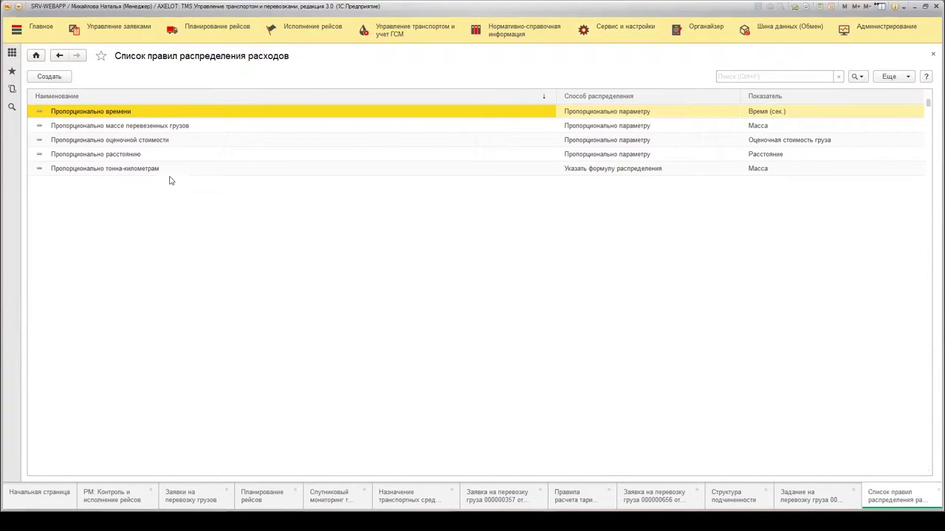
double_click(168, 171)
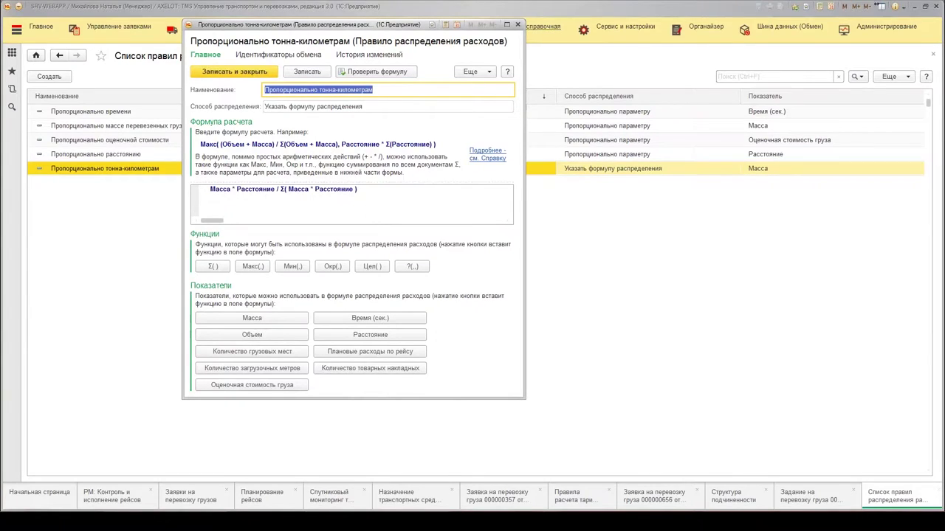
left_click(518, 25)
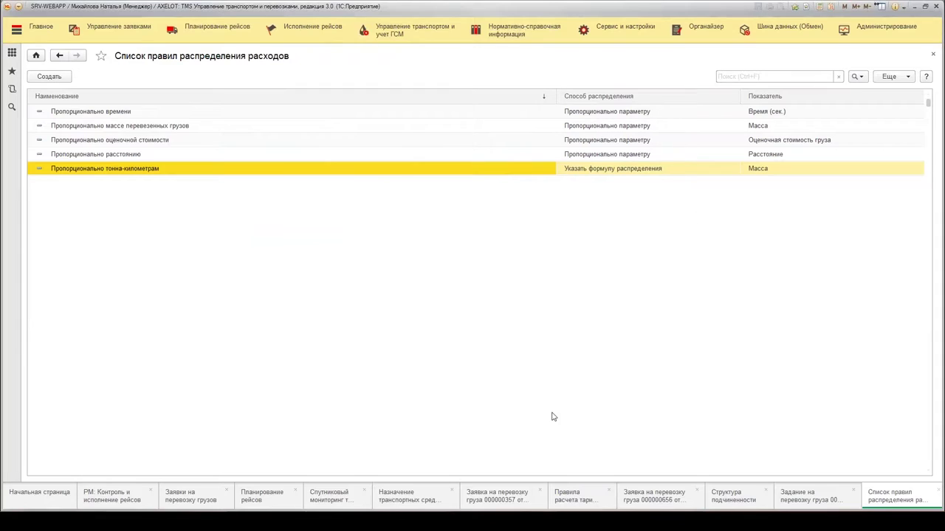
left_click(406, 500)
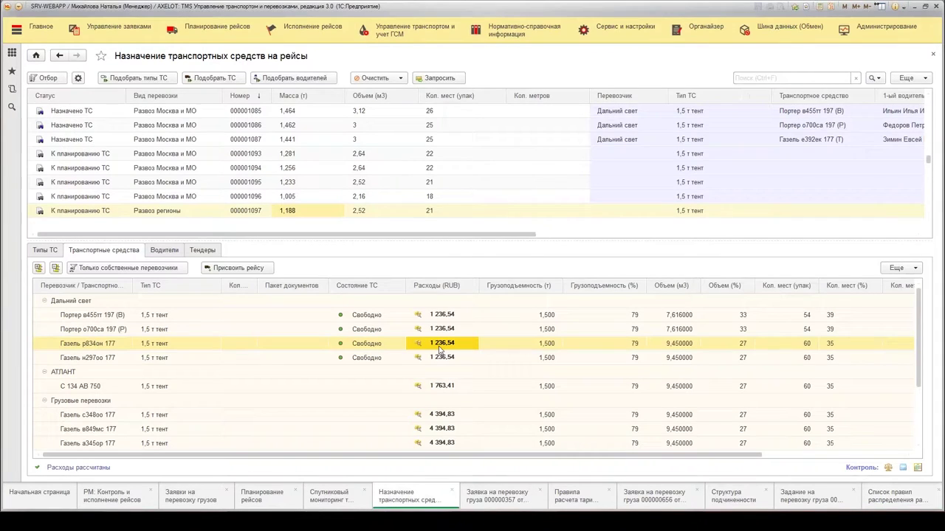
left_click(89, 346)
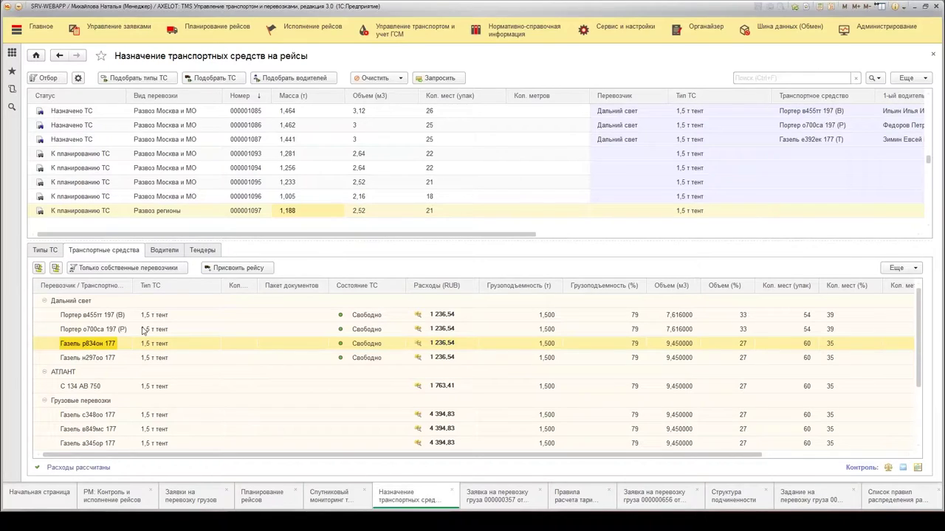
left_click(75, 213)
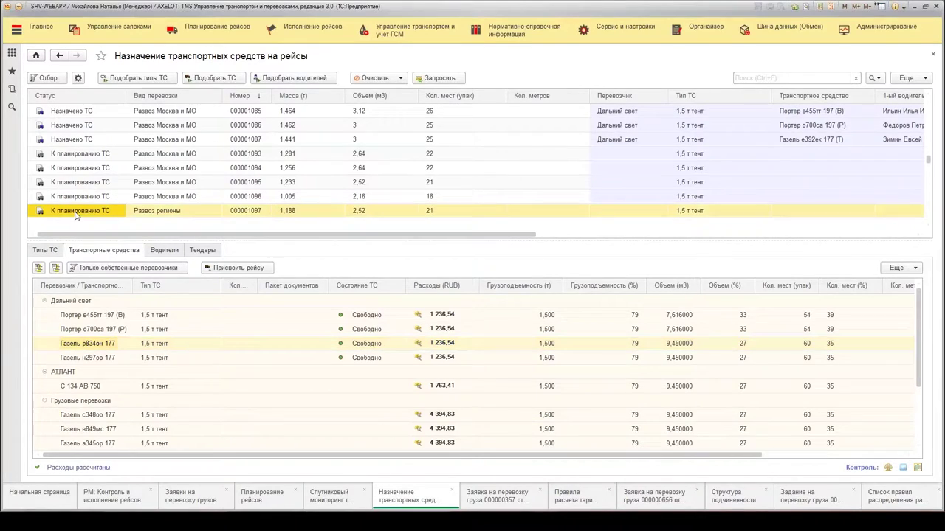
left_click(87, 348)
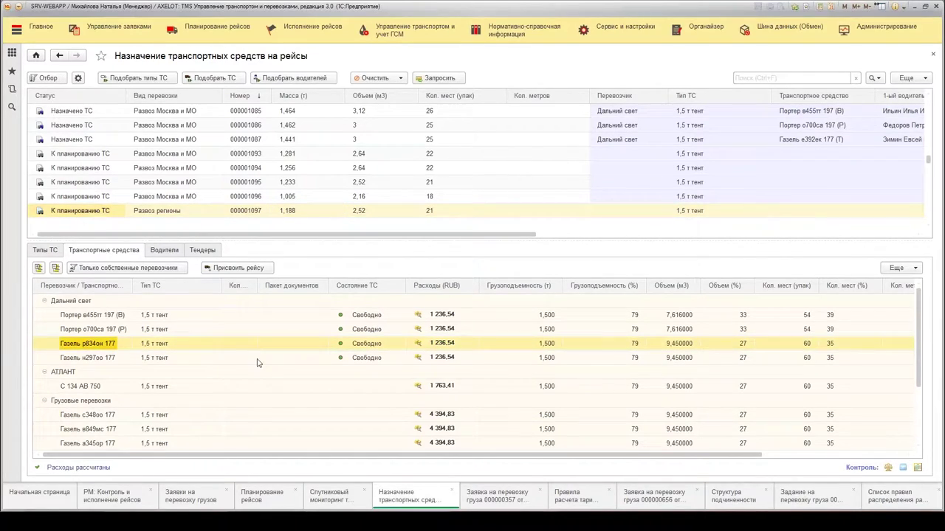
left_click(231, 269)
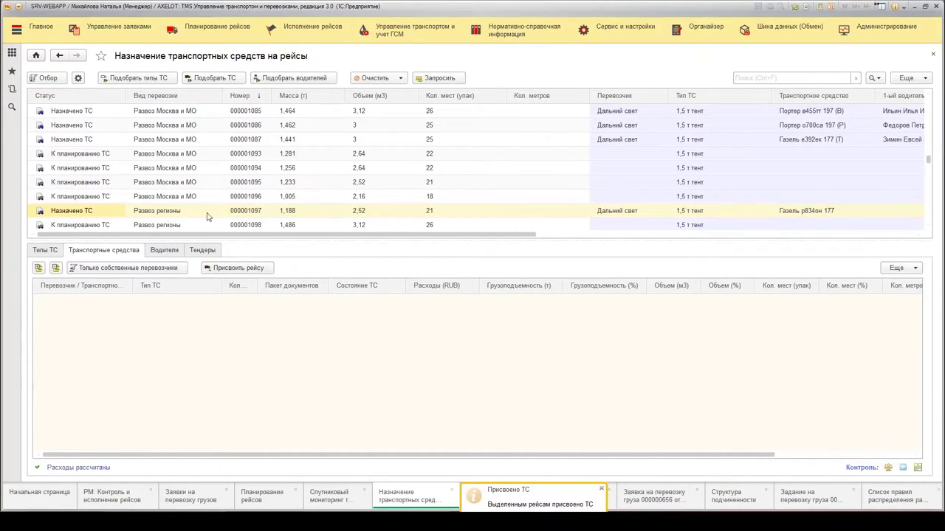
Assign the first listed Дальний свет driver, a Водитель-экспедитор, to the 1,188 т regional trip.
left_click(176, 212)
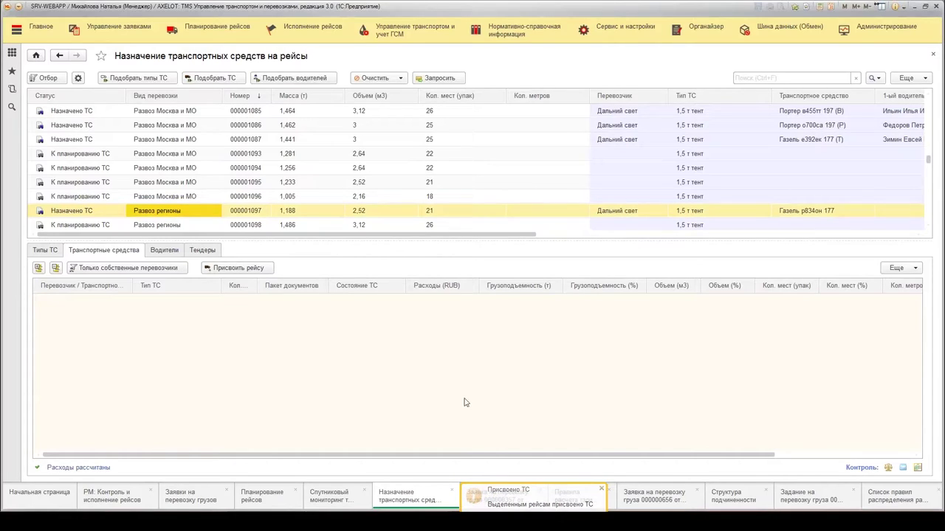
left_click(159, 253)
left_click(196, 316)
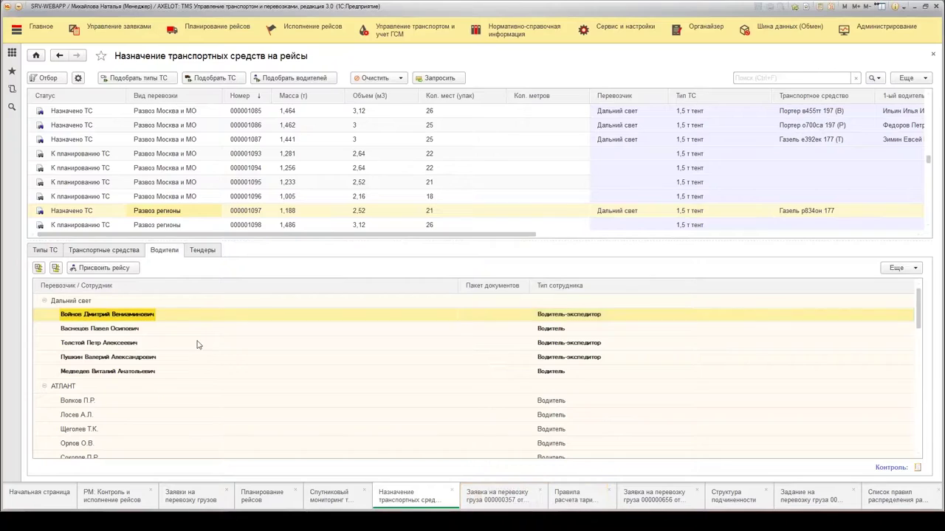
key("Down")
key("Down")
left_click(182, 318)
left_click(187, 333)
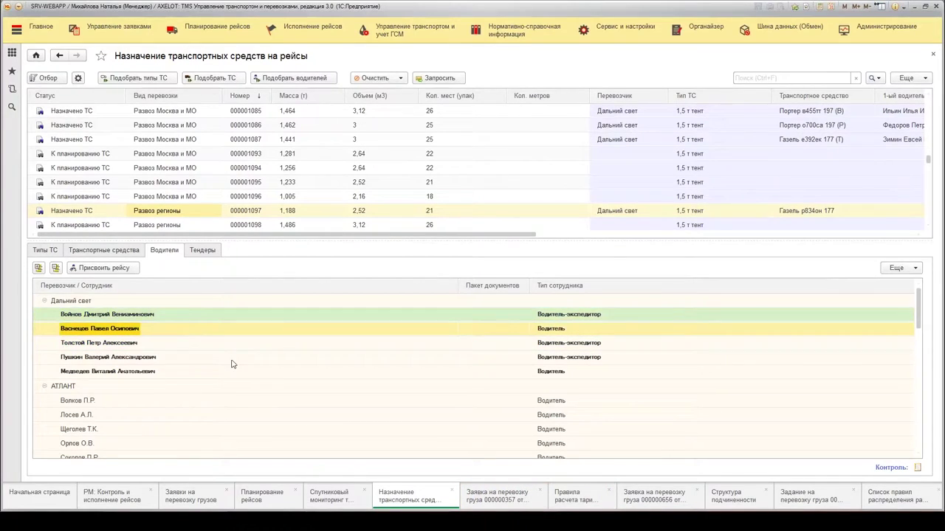
left_click(167, 317)
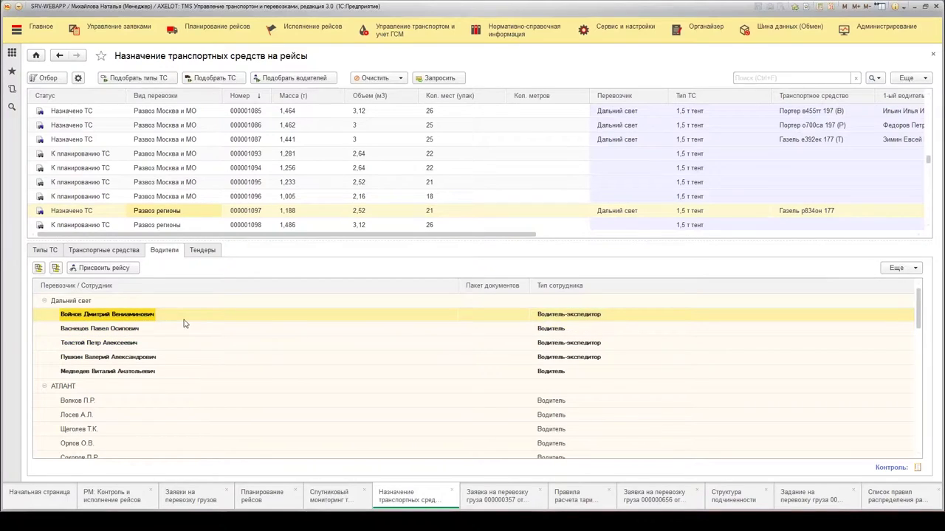
left_click(102, 270)
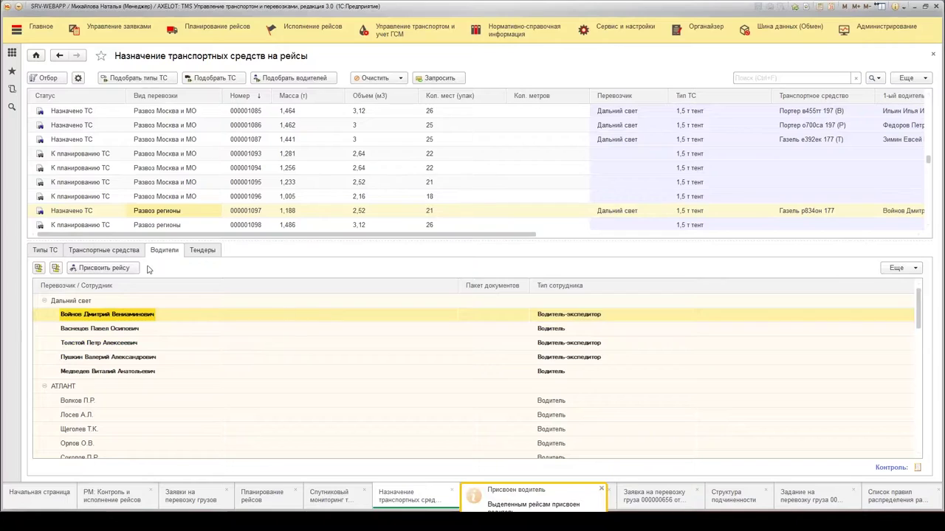
left_click(94, 197)
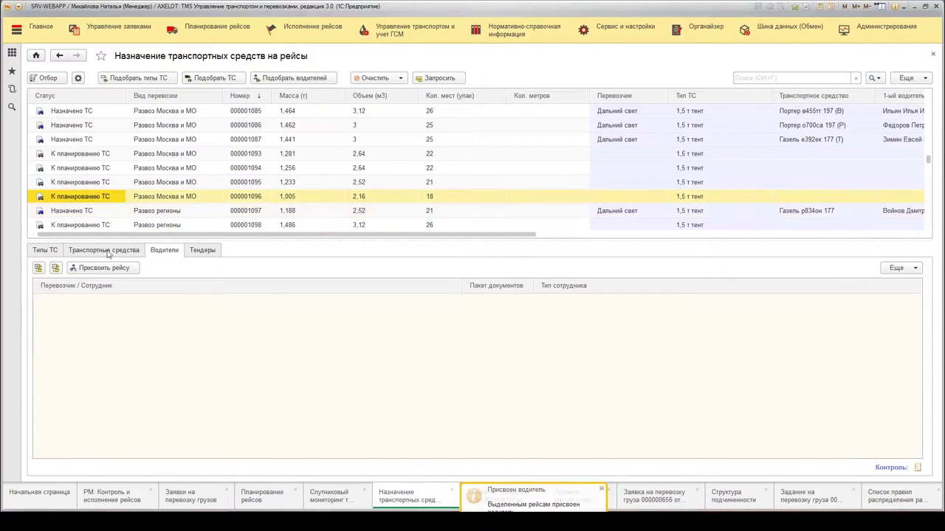
left_click(81, 253)
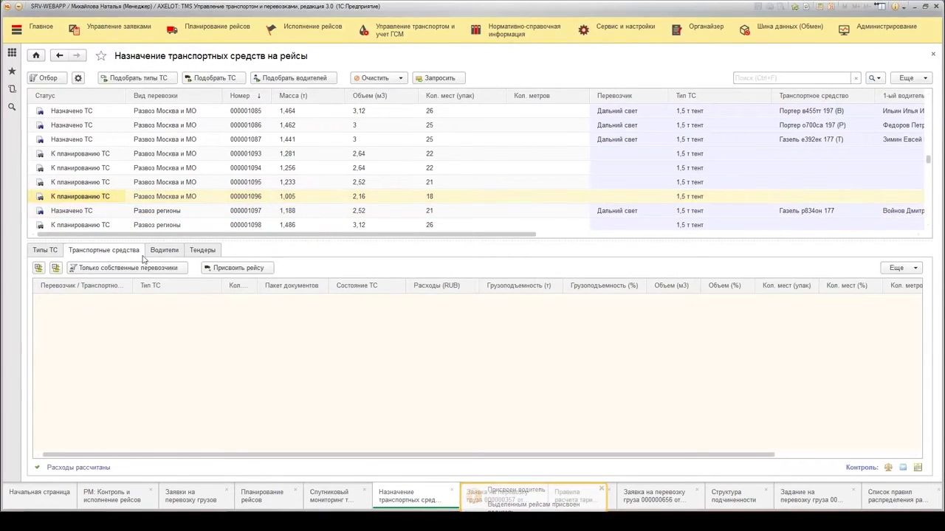
left_click(79, 201)
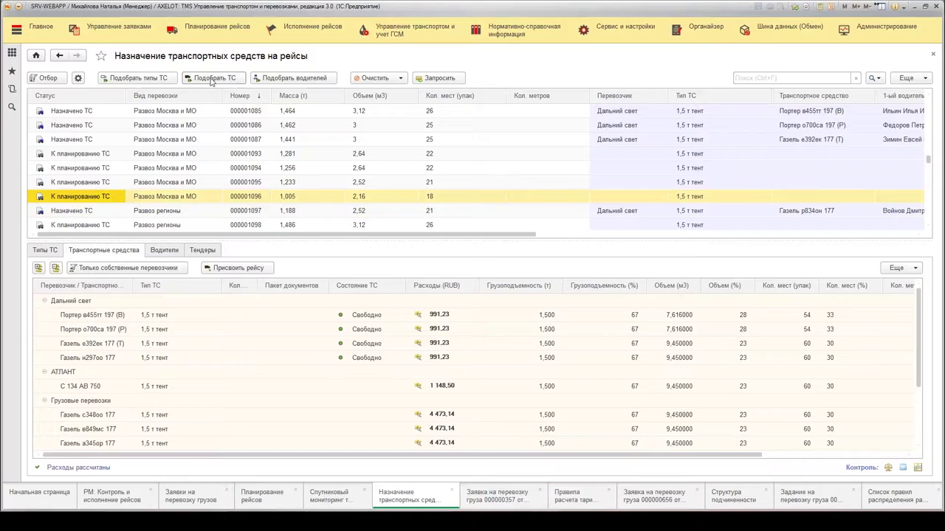
left_click(212, 78)
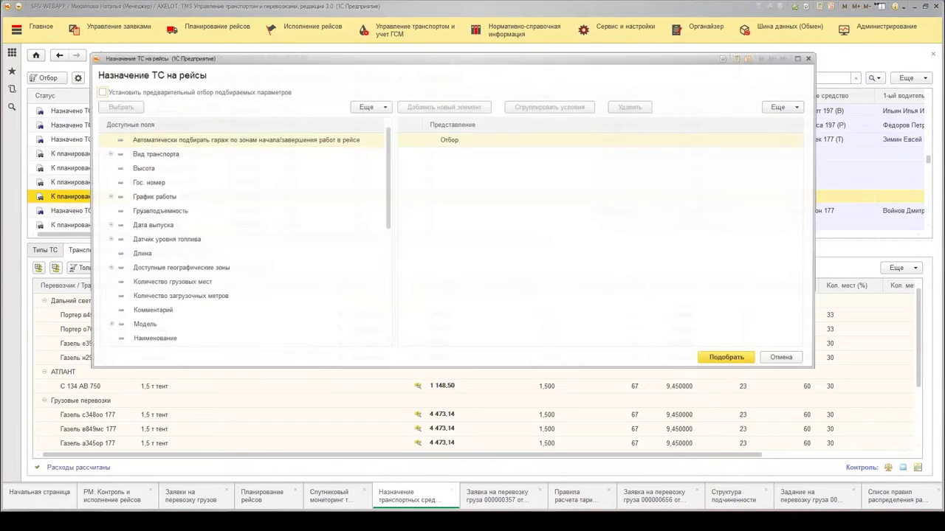
left_click(727, 360)
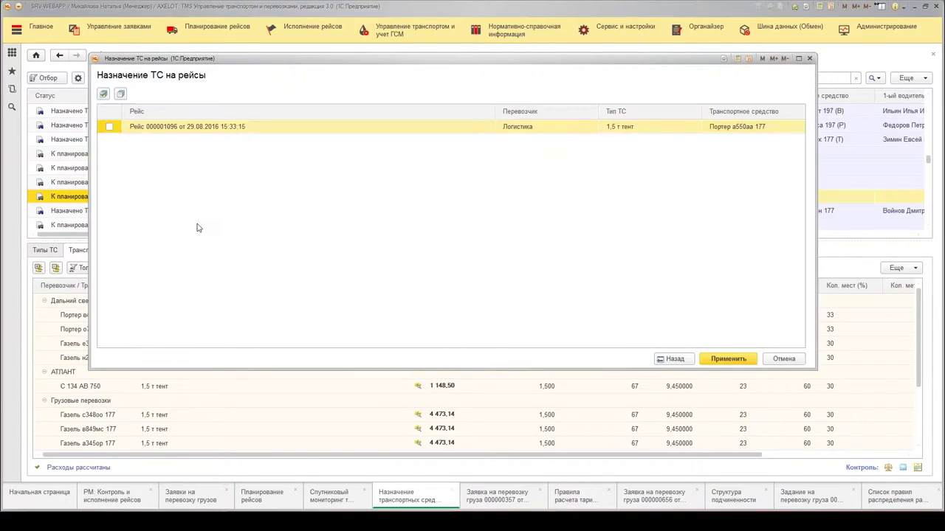
left_click(110, 127)
left_click(727, 360)
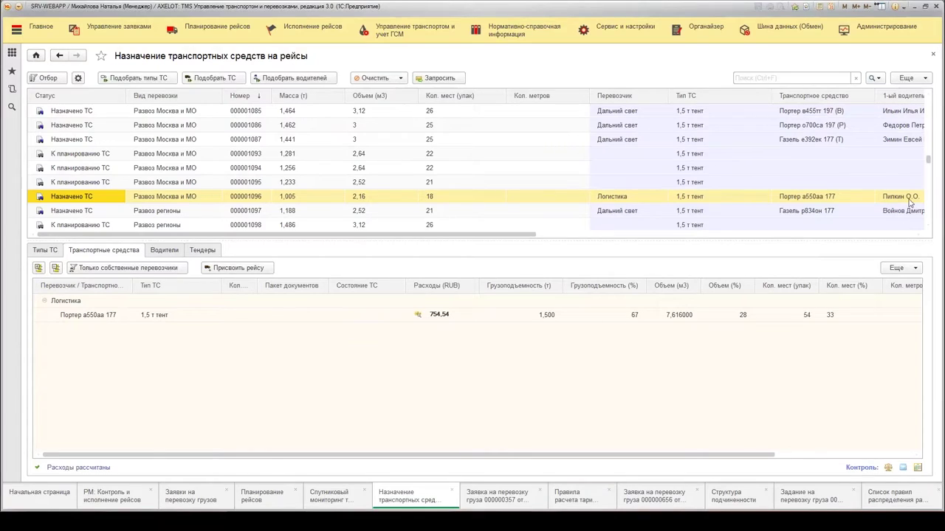
left_click(165, 255)
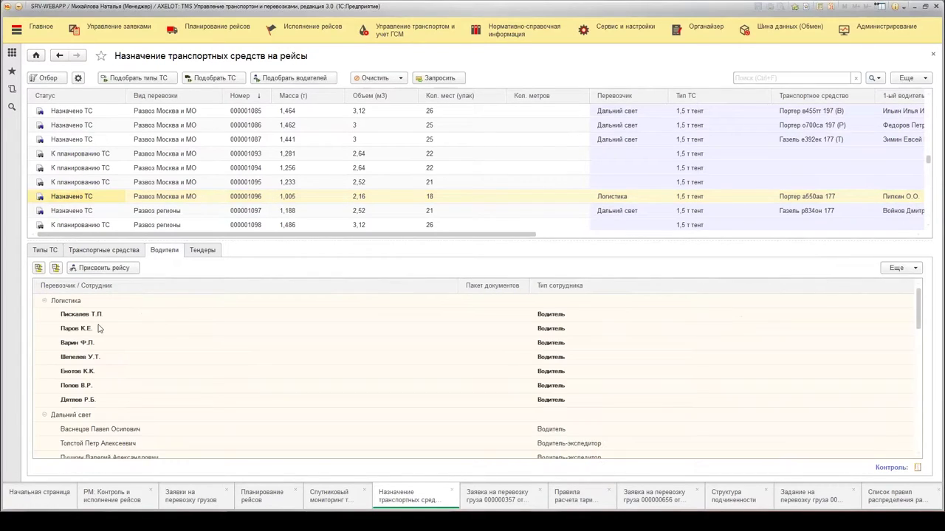
left_click(86, 250)
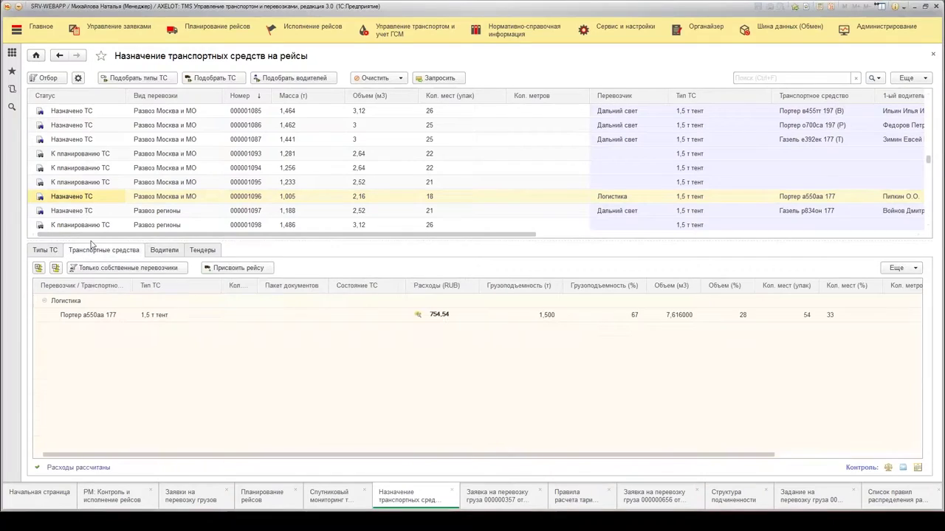
Examine the existing tender requests, expanding both trip groups, with the 1,281 т Moscow trip selected.
left_click(145, 154)
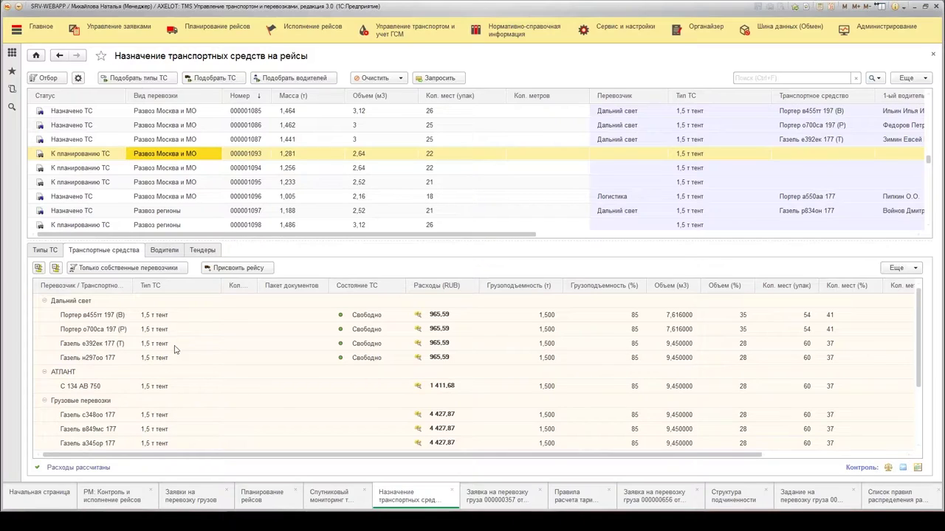
left_click(201, 251)
left_click(45, 302)
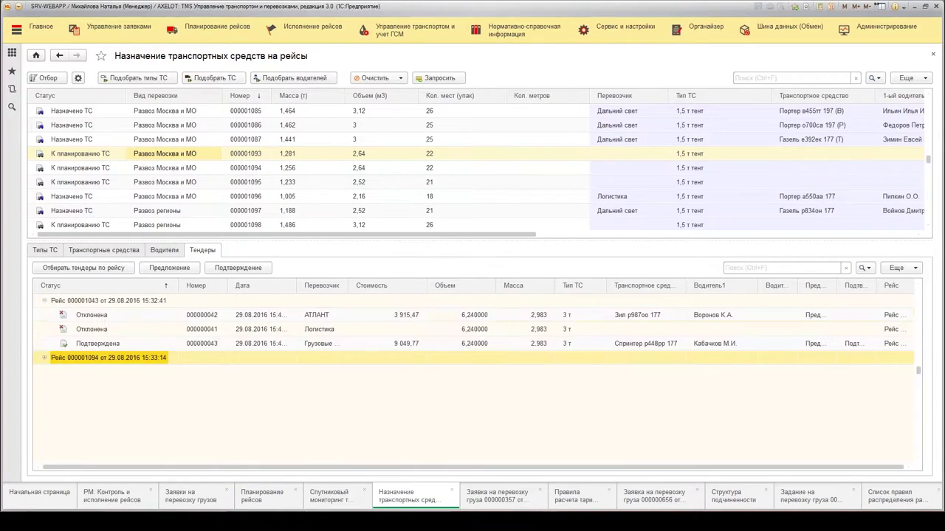
left_click(45, 358)
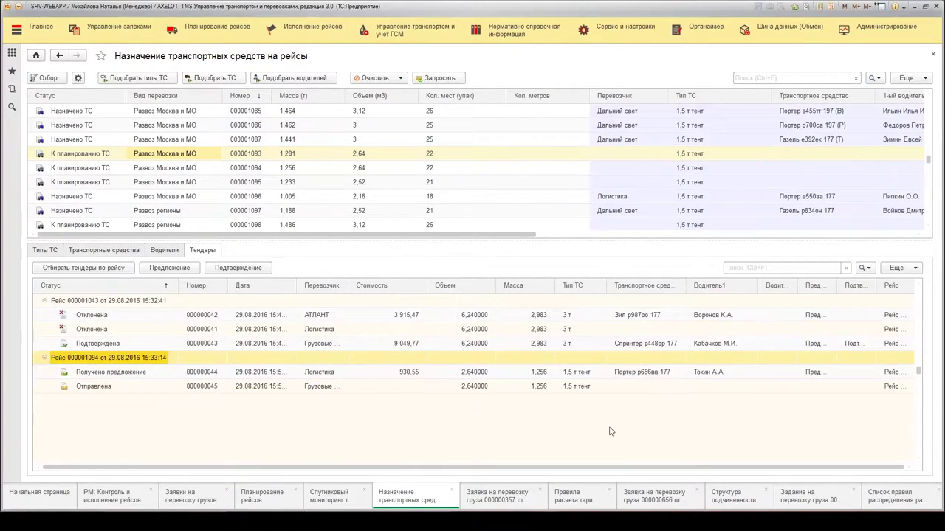
Generate tender requests for the 1,281 т trip to all listed carriers except Дальний свет, with Открыть сформированные заявки enabled.
left_click(192, 155)
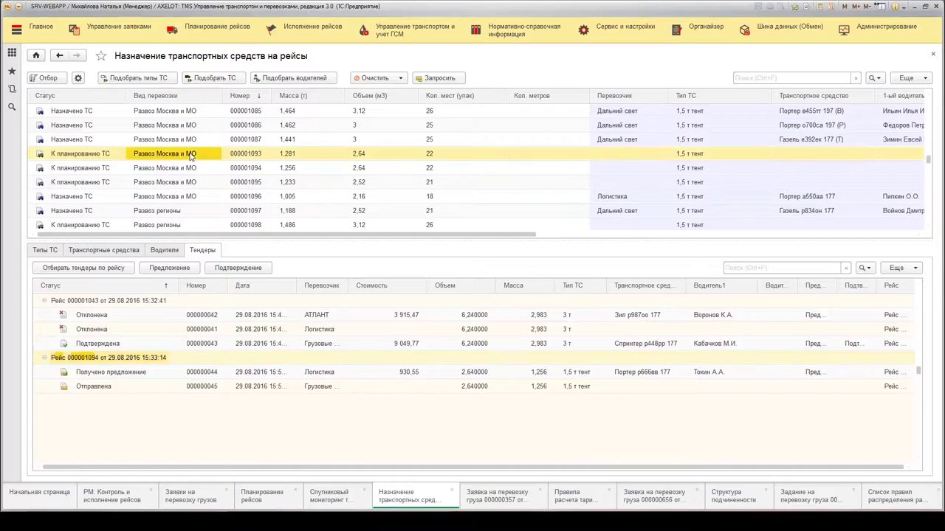
left_click(435, 78)
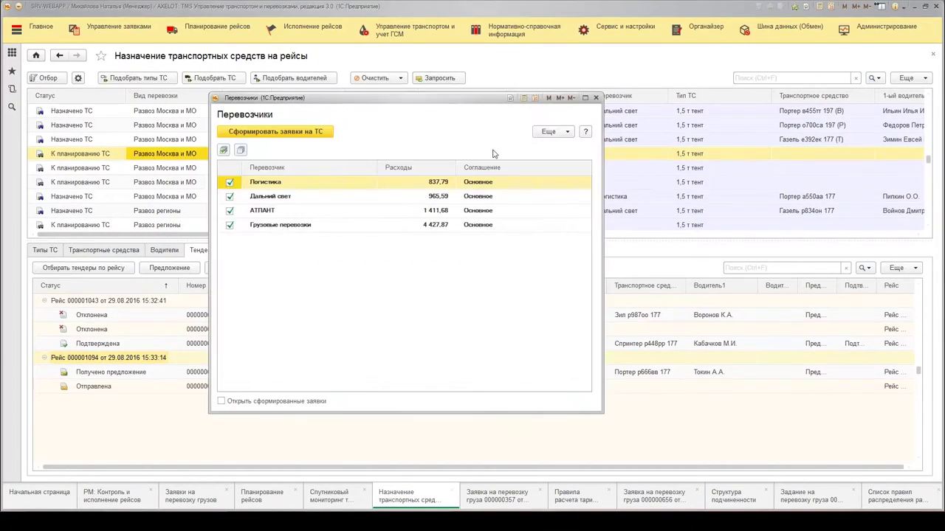
left_click(229, 197)
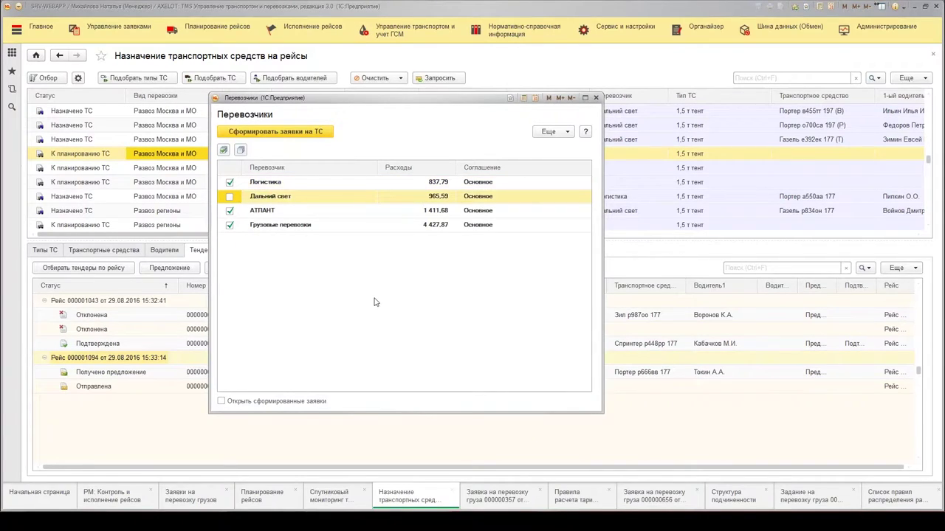
left_click(222, 402)
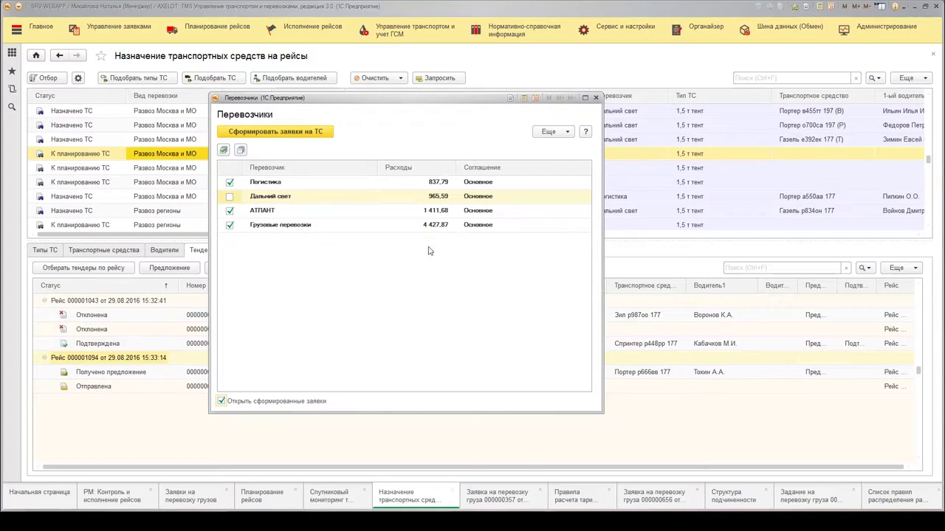
left_click(260, 133)
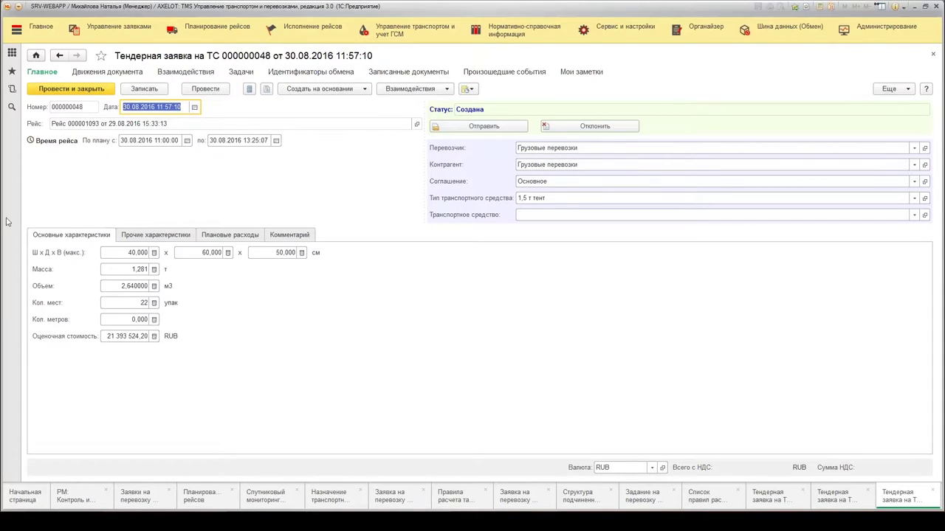
Fill in and calculate the planned expenses of the Грузовые перевозки tender request, then send, post and close it.
left_click(172, 236)
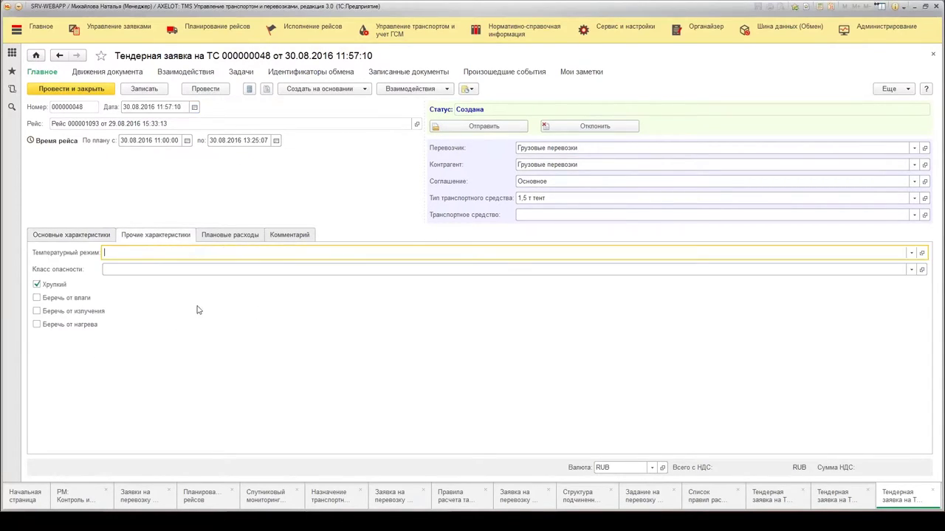
left_click(226, 235)
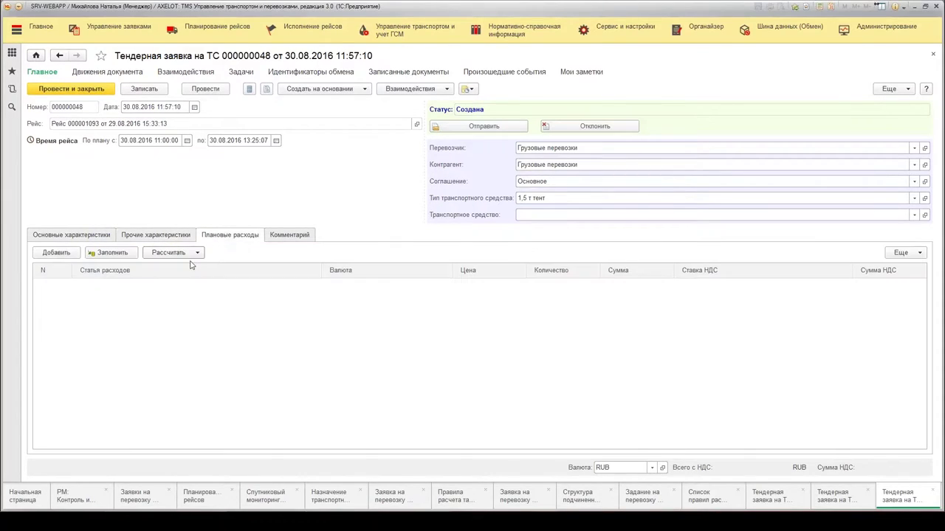
left_click(110, 253)
left_click(174, 253)
left_click(183, 266)
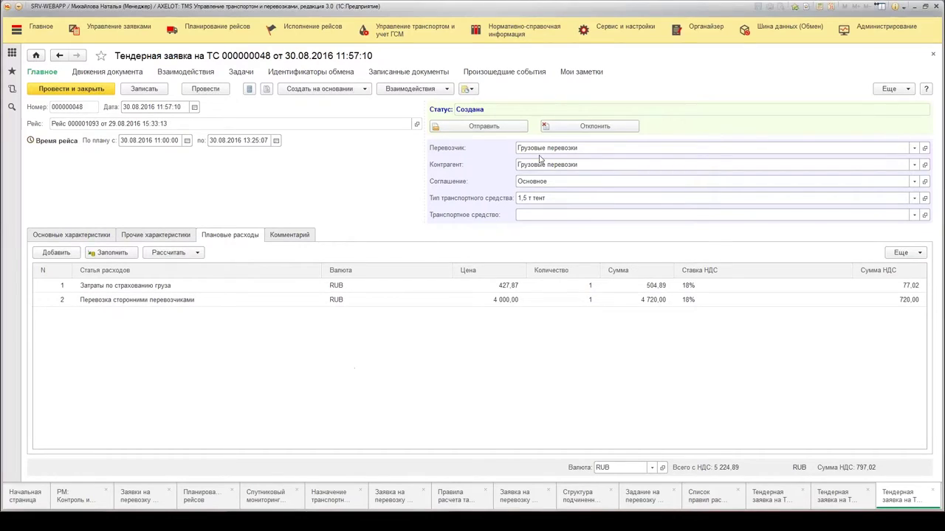
left_click(484, 128)
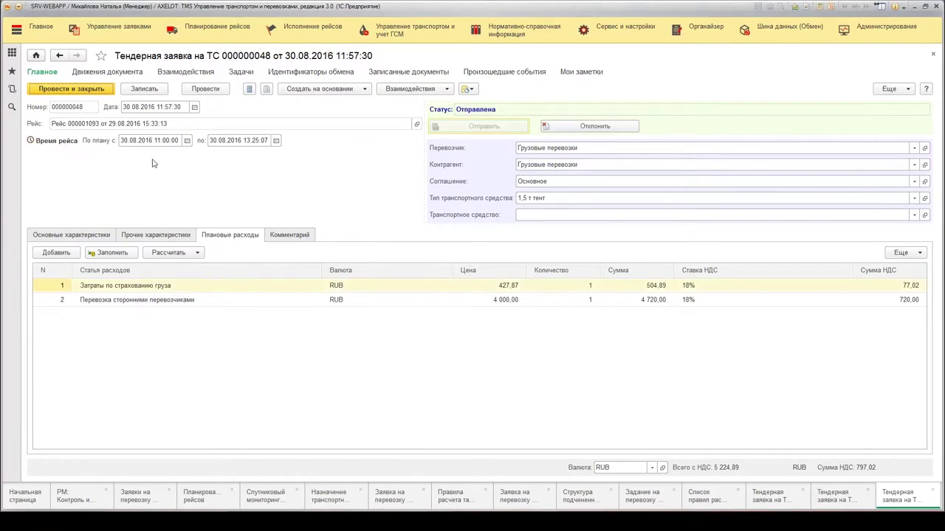
left_click(66, 89)
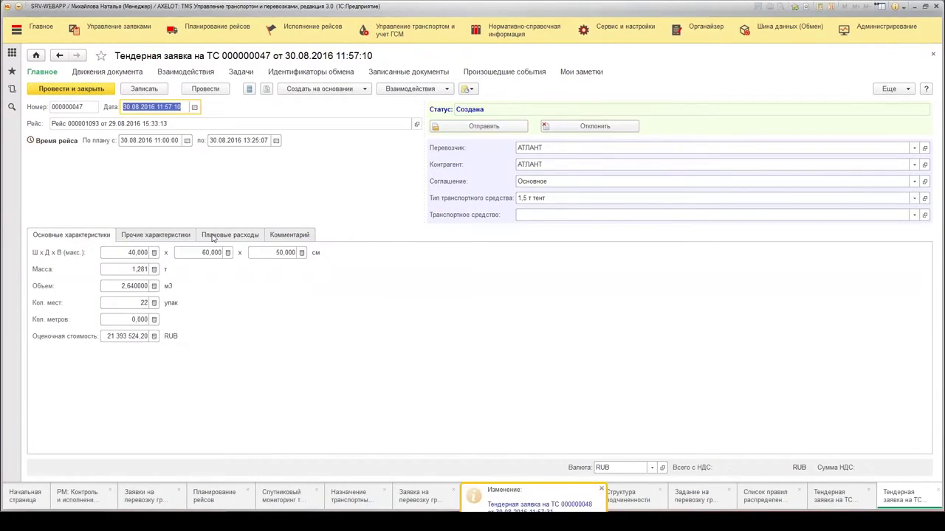
Fill in and calculate the planned expenses of the АТЛАНТ tender request, then send, post and close it.
left_click(214, 237)
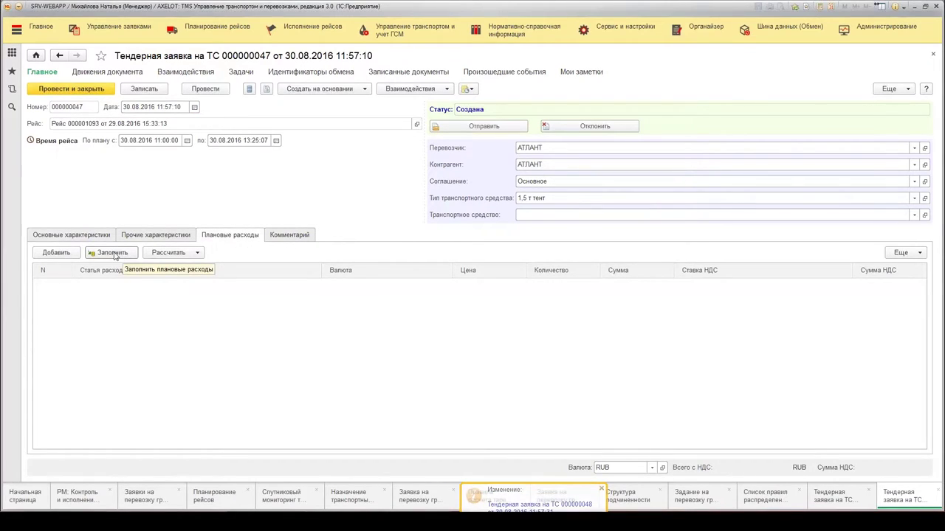
left_click(112, 252)
left_click(168, 252)
left_click(177, 264)
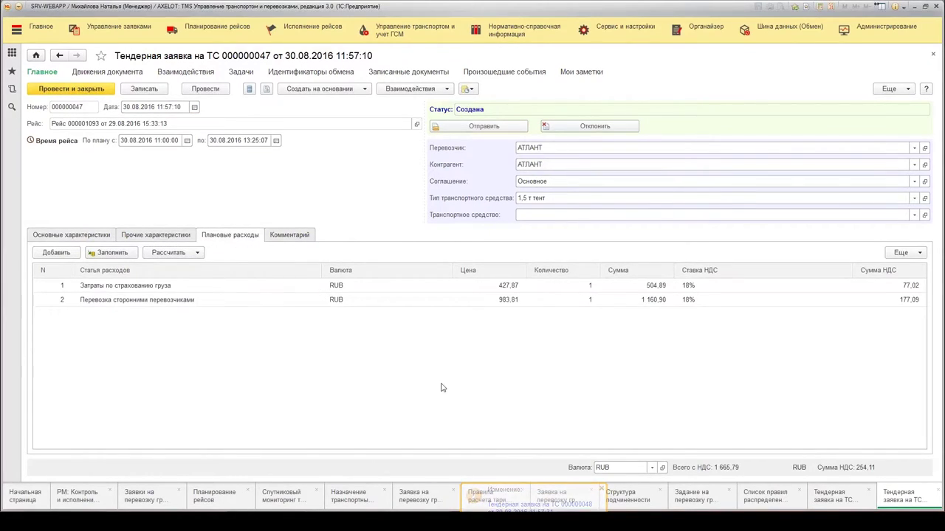
left_click(457, 127)
left_click(85, 90)
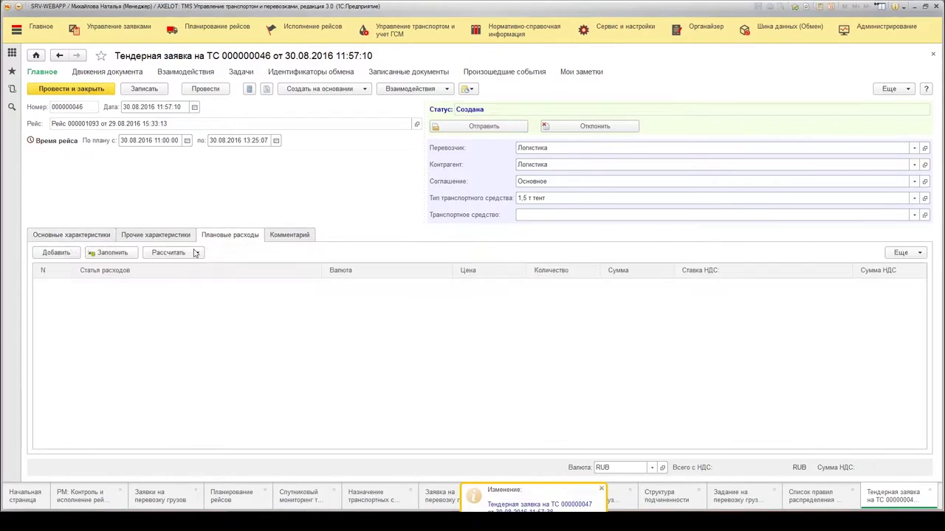
Fill in and calculate the planned expenses of the Логистика tender request, then send, post and close it.
left_click(111, 252)
left_click(169, 254)
left_click(179, 267)
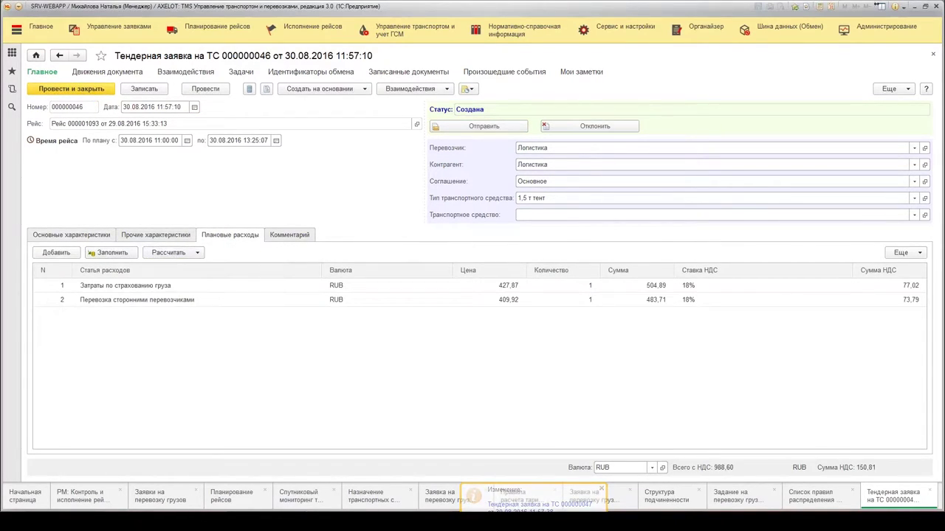
left_click(457, 126)
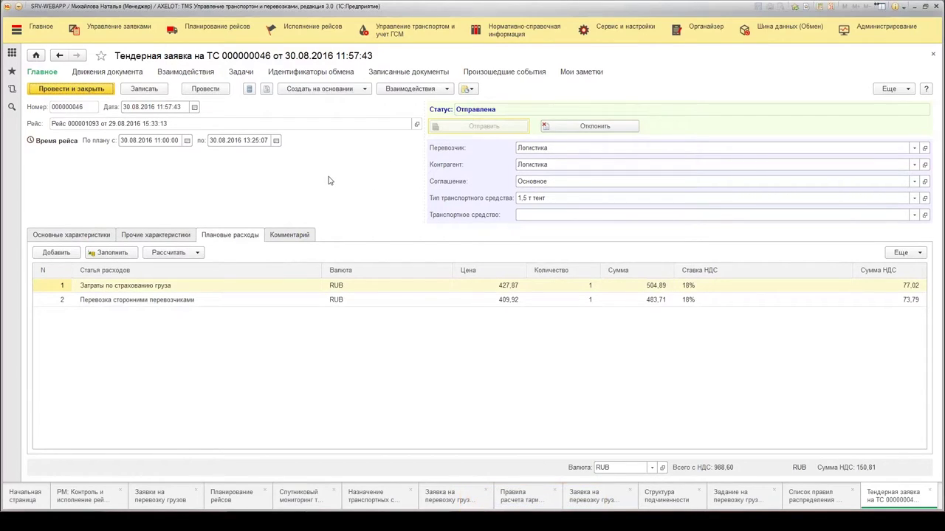
left_click(64, 89)
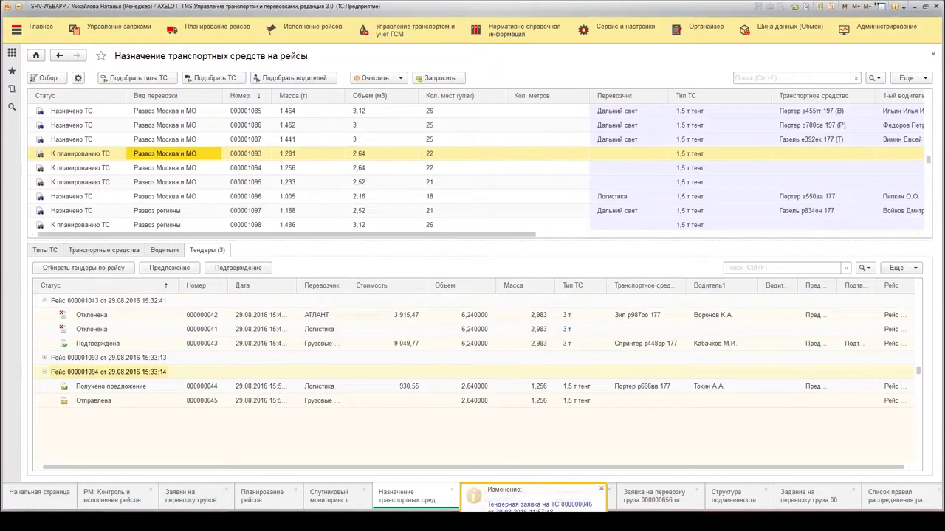
Return to the vehicle assignment workplace and expand the tender requests of the 1,281 т trip.
key("alt+Tab")
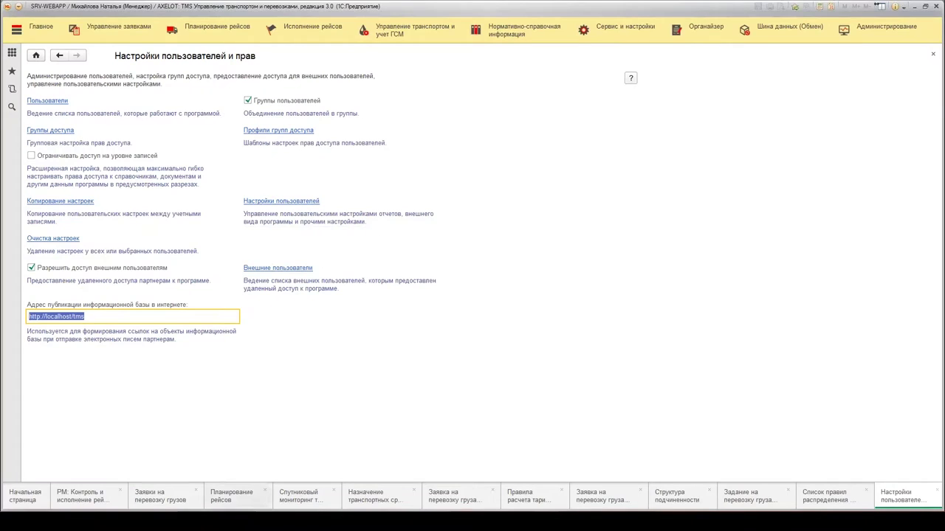
left_click(376, 497)
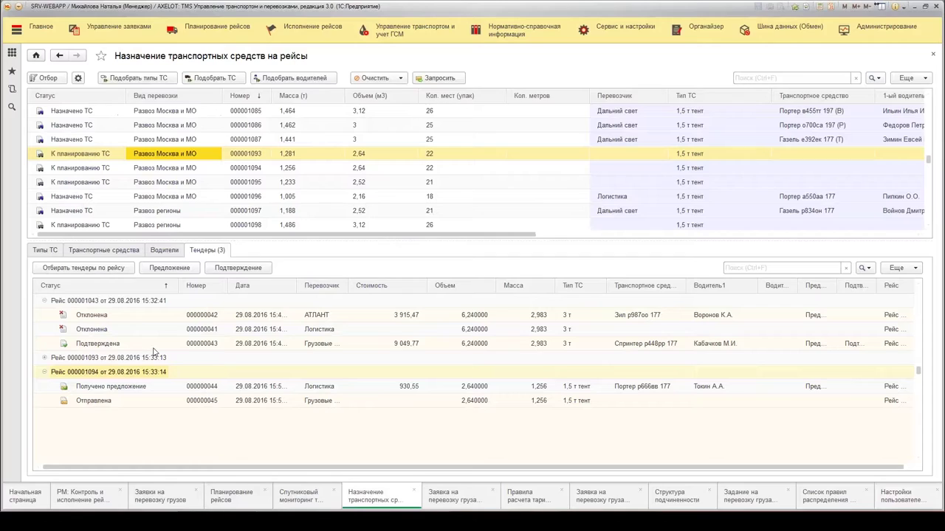
left_click(44, 358)
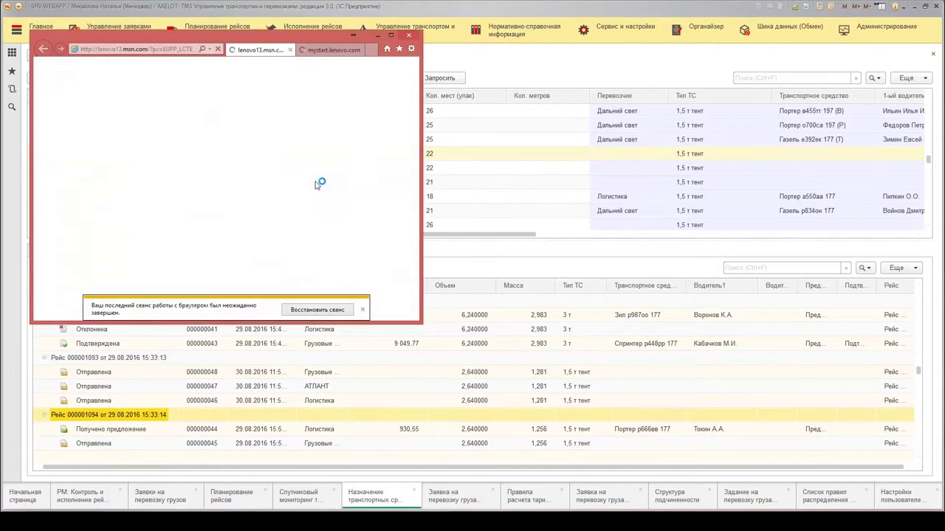
Open localhost/tms/ru_RU/ in a maximized Internet Explorer window, sign in as the carrier Логистика and show its start page without the session-restore notice.
left_click(181, 49)
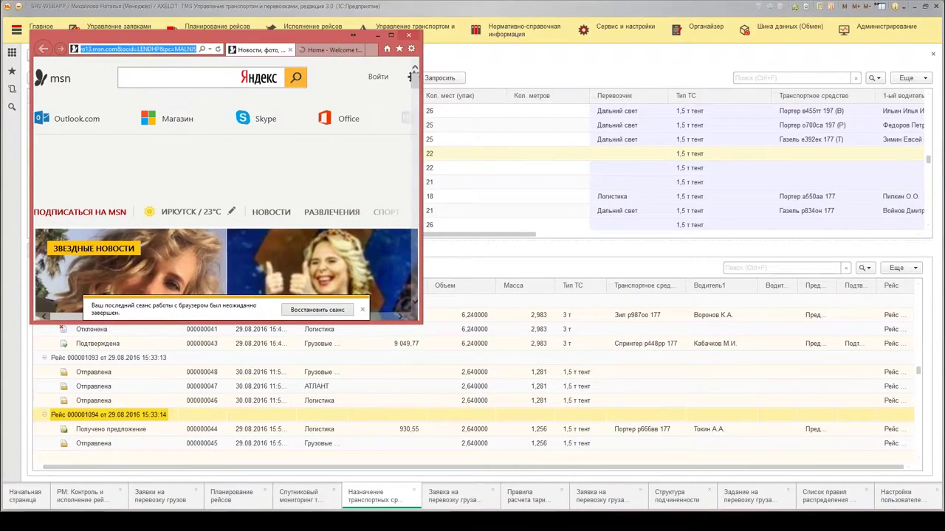
type("localhost/tms/ru_RU/")
key("Return")
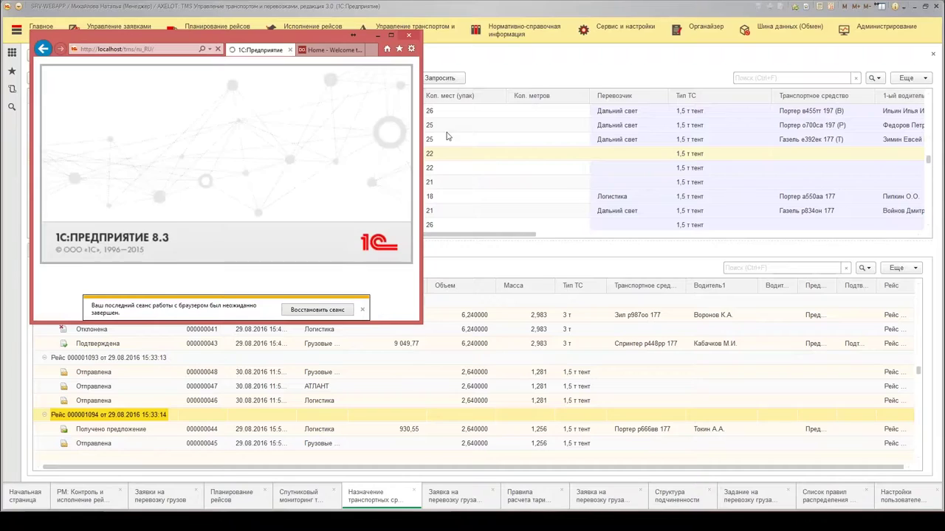
left_click(390, 35)
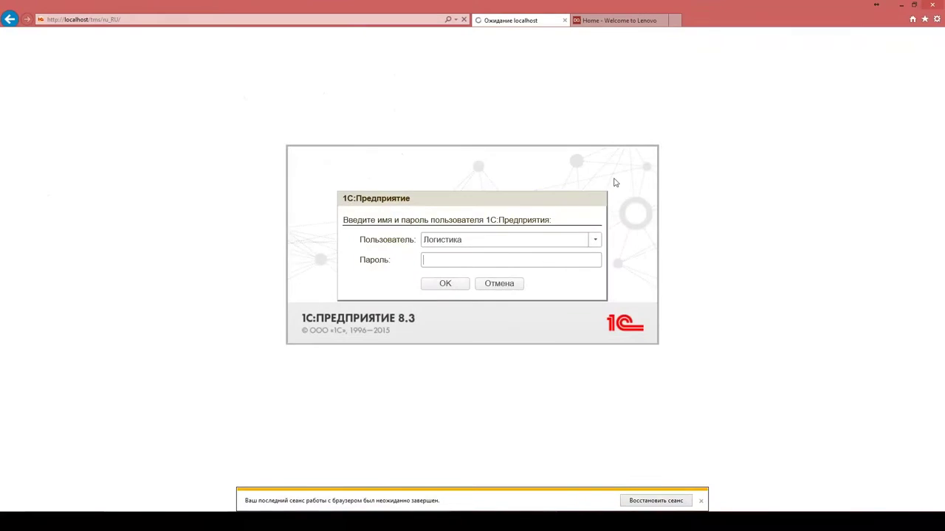
left_click(448, 285)
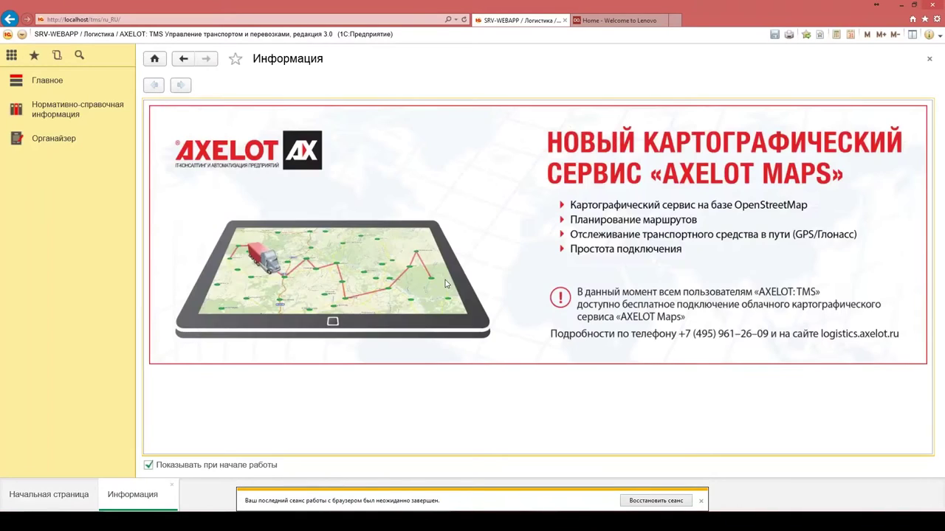
left_click(79, 494)
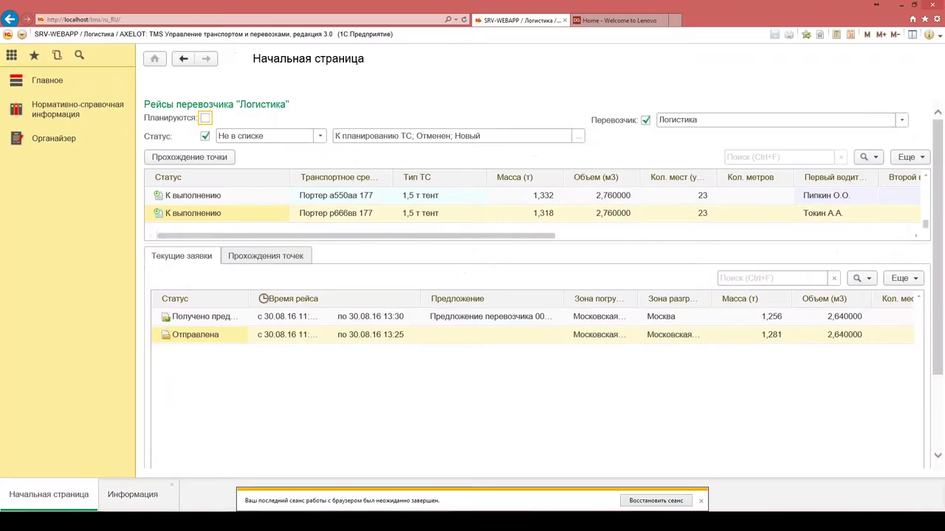
left_click(701, 500)
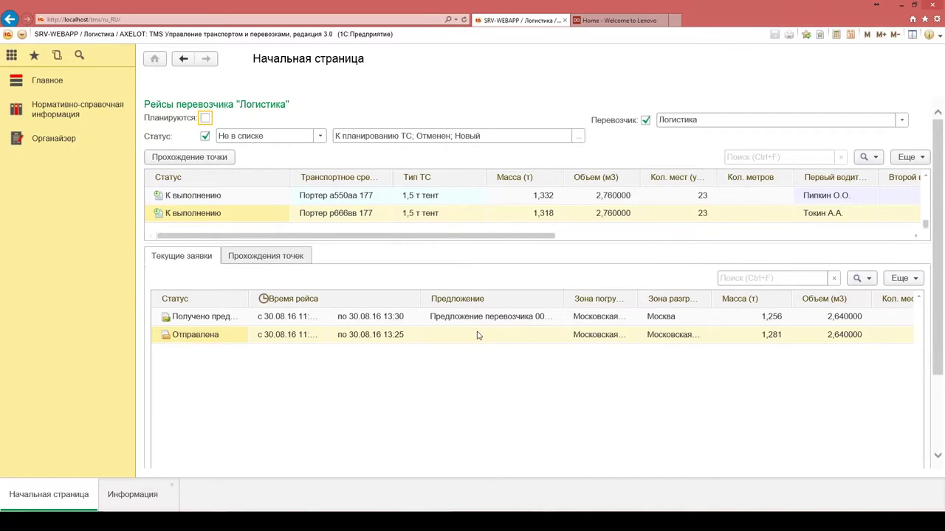
Open the sent tender request for the 1,281 т trip from the carrier's current requests.
left_click(175, 336)
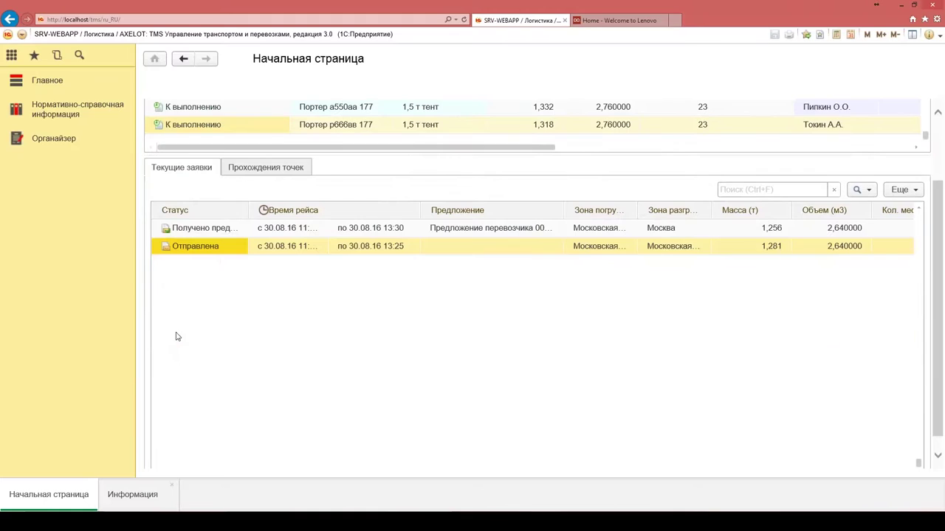
double_click(208, 248)
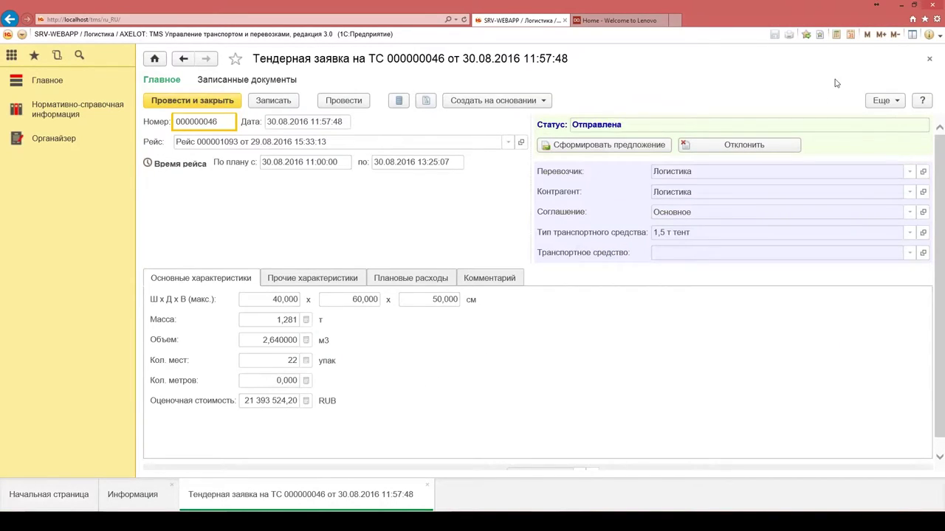
left_click(929, 58)
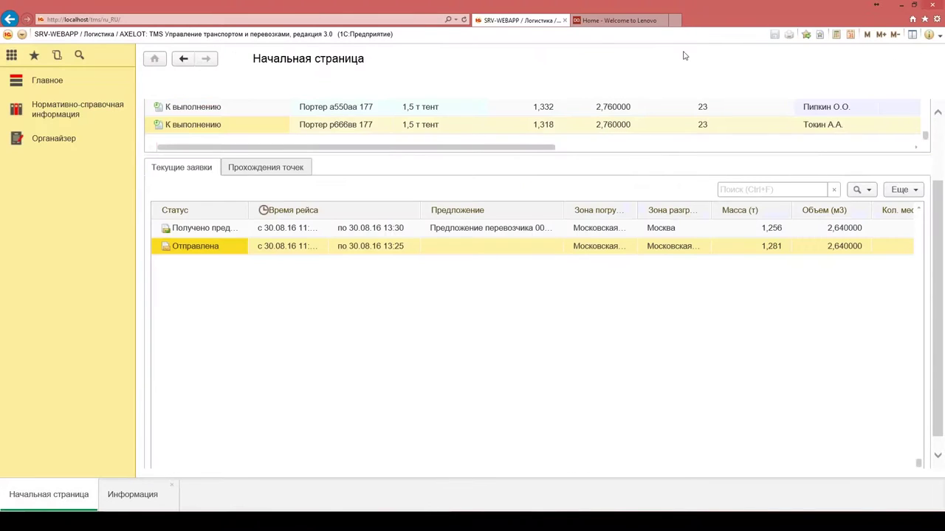
double_click(207, 247)
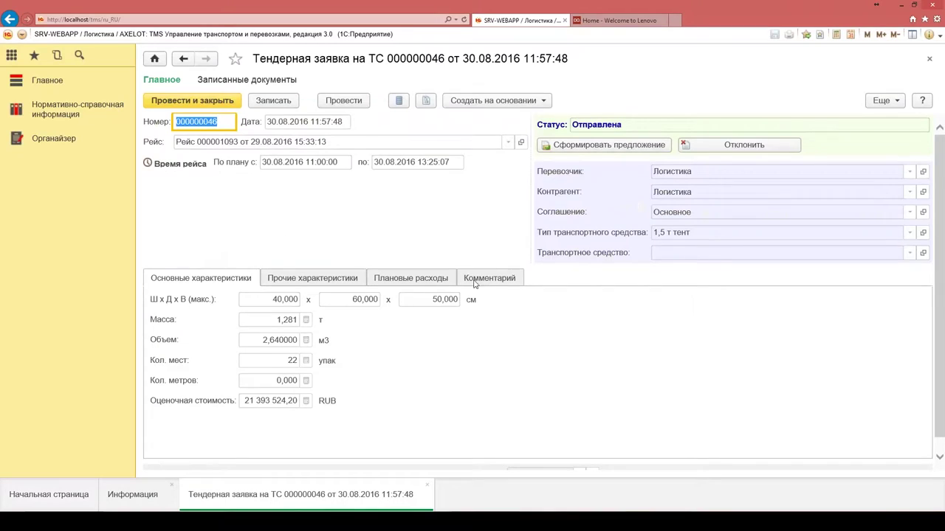
Review the planned expenses and employees in the carrier's existing offer for the 1,256 т trip.
left_click(620, 145)
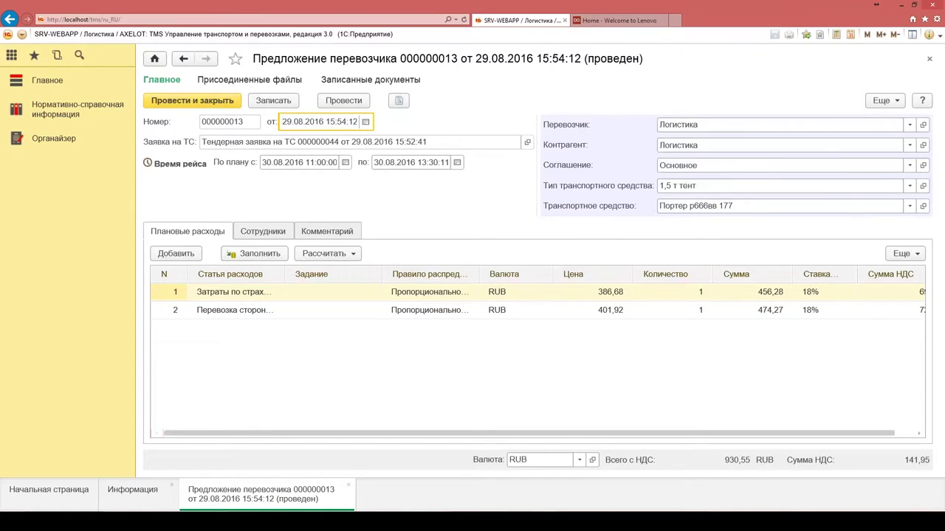
left_click(265, 235)
left_click(210, 233)
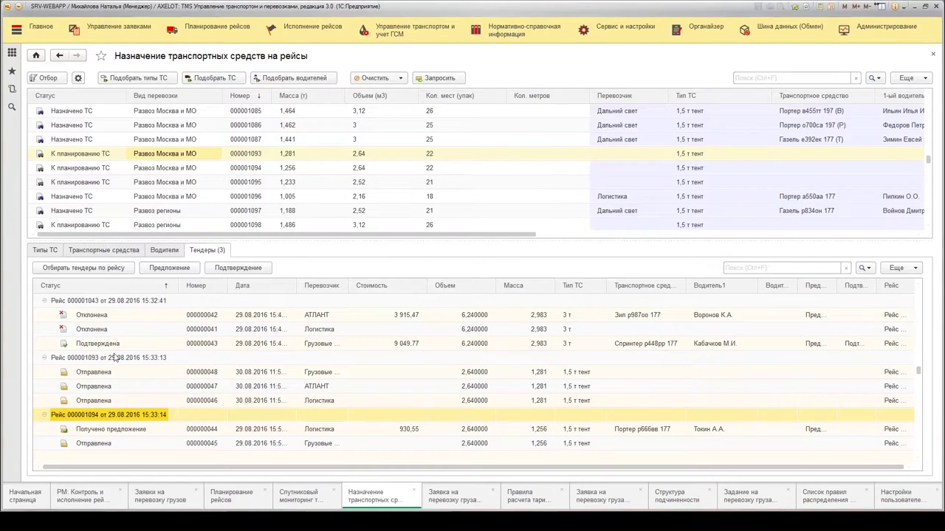
Switch back to the TMS client and compare the statuses, costs, vehicles and drivers of the carriers' tender requests across the three trips.
left_click(127, 431)
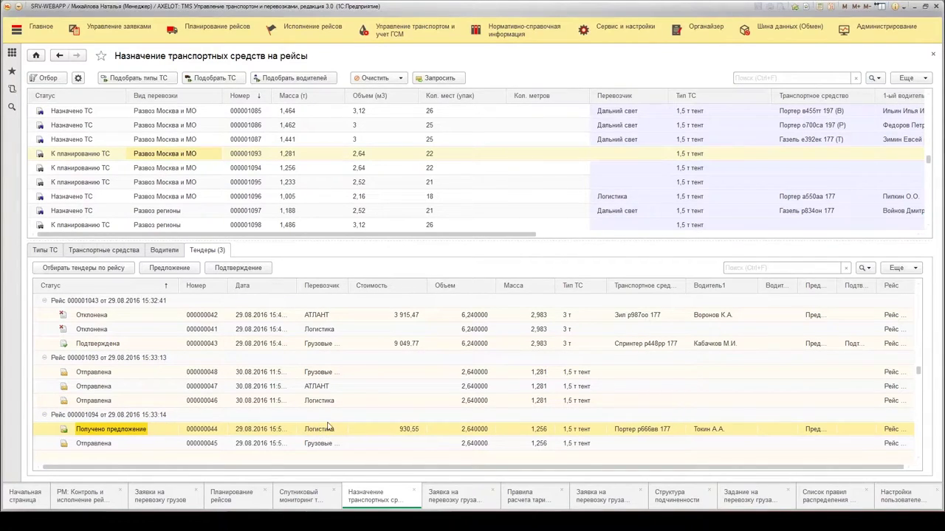
left_click(101, 404)
left_click(103, 384)
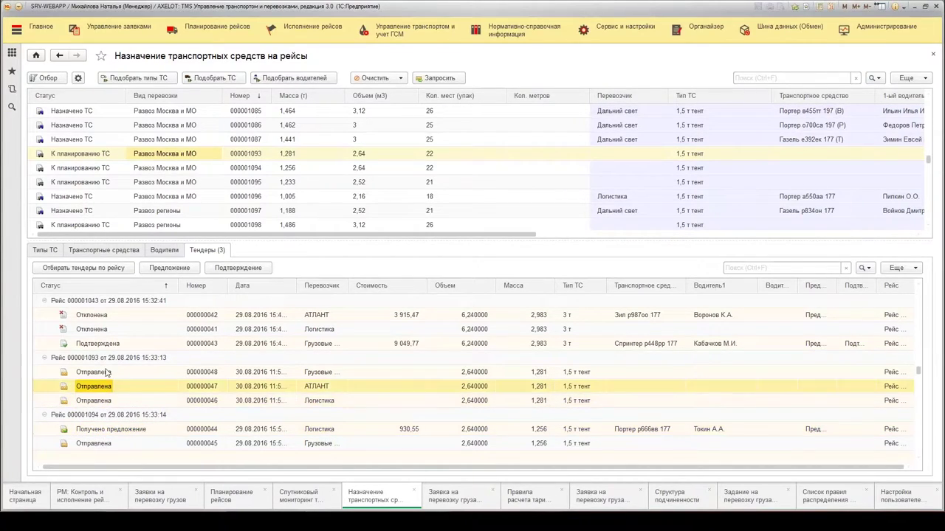
left_click(123, 375)
left_click(106, 434)
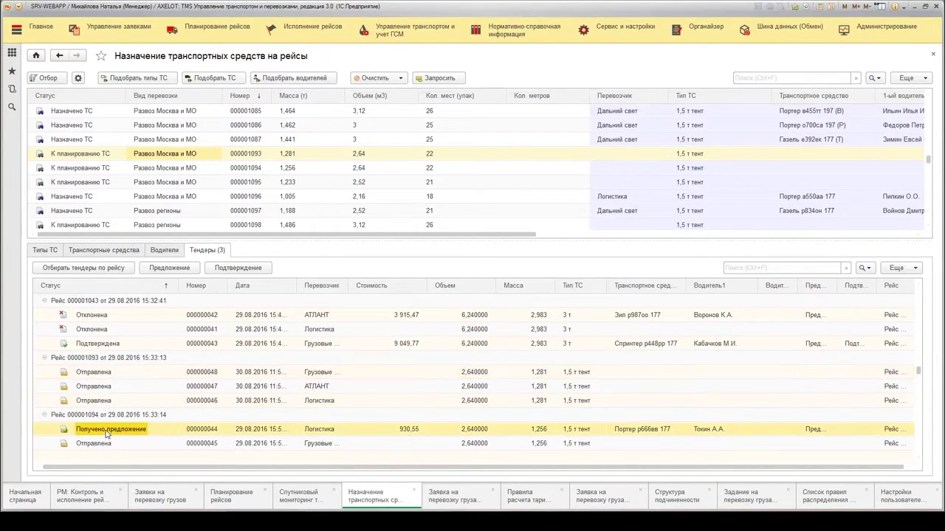
left_click(412, 429)
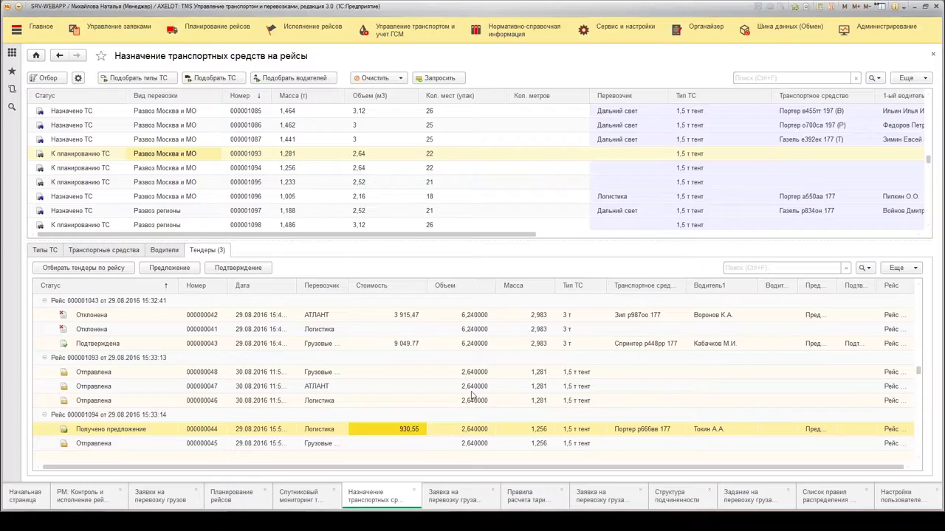
left_click(655, 351)
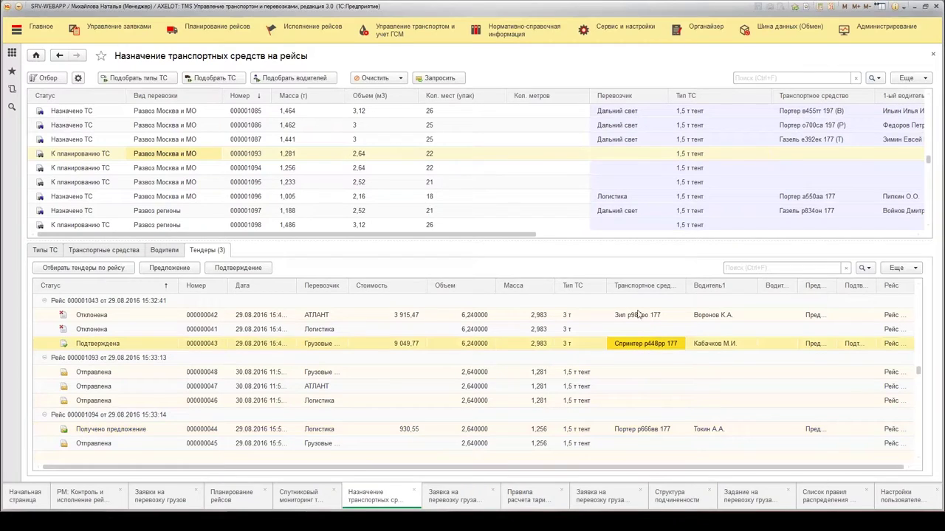
left_click(641, 318)
left_click(714, 316)
left_click(733, 345)
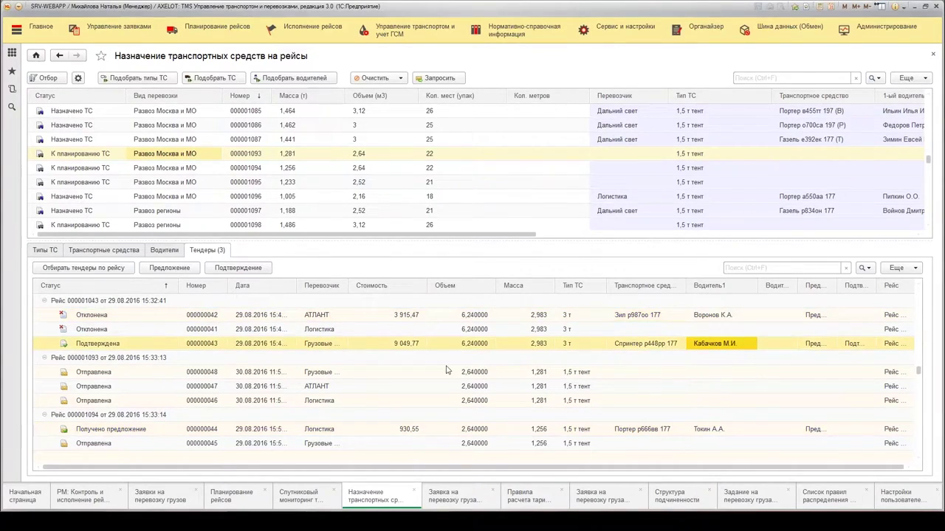
left_click(102, 431)
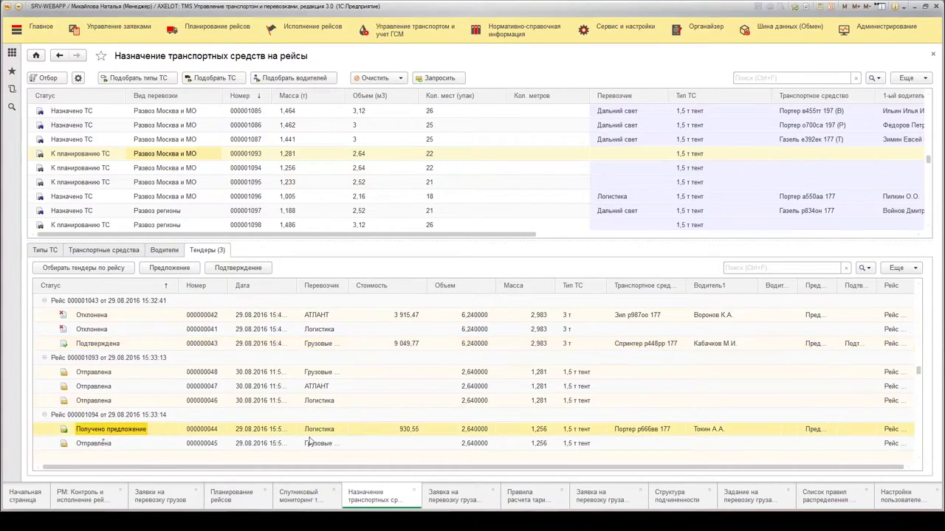
left_click(90, 349)
Create a confirmation for the Логистика offer on the 1,256 т trip, then post and close it.
left_click(116, 430)
left_click(231, 269)
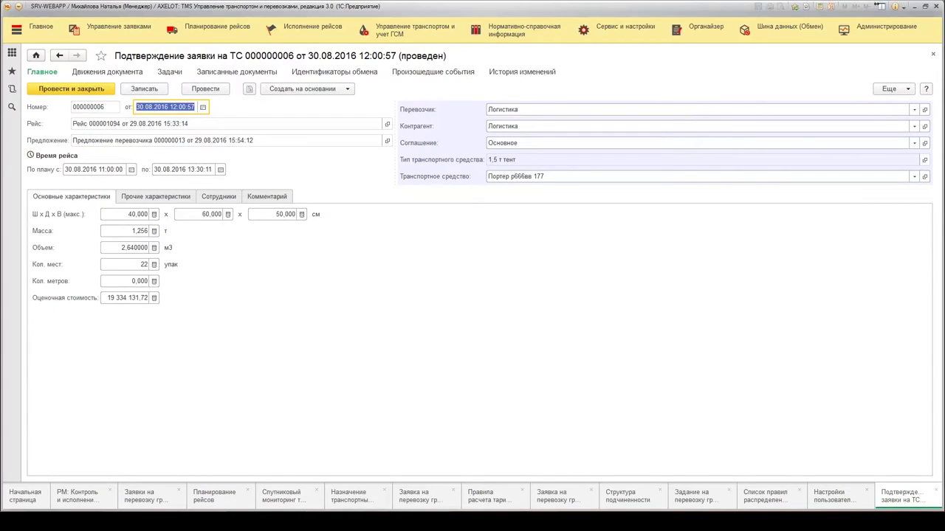
left_click(72, 92)
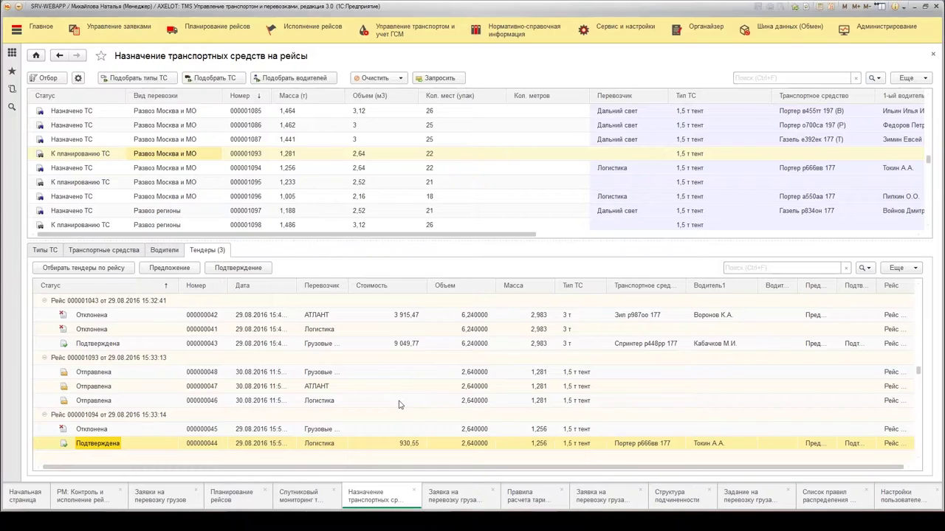
Check the rejected tender requests of the 1,256 т and 2,983 т trips.
left_click(86, 434)
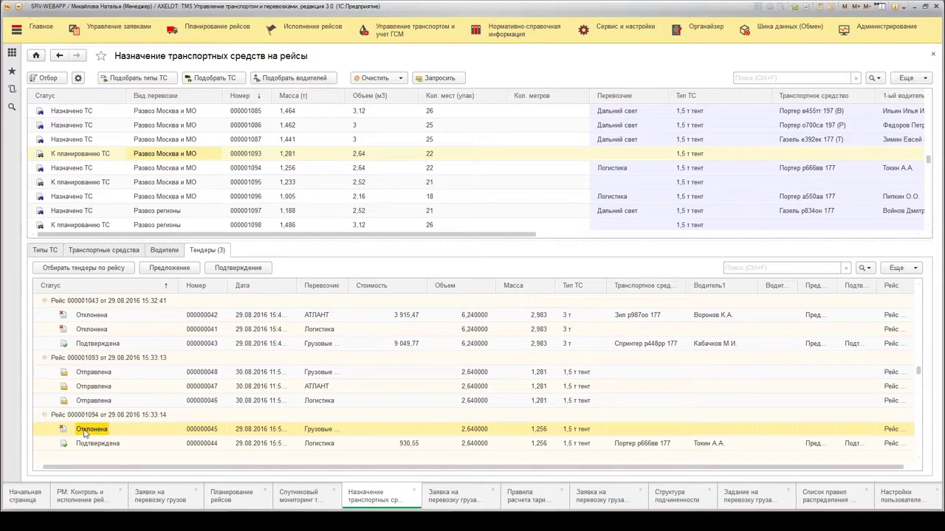
left_click(87, 332)
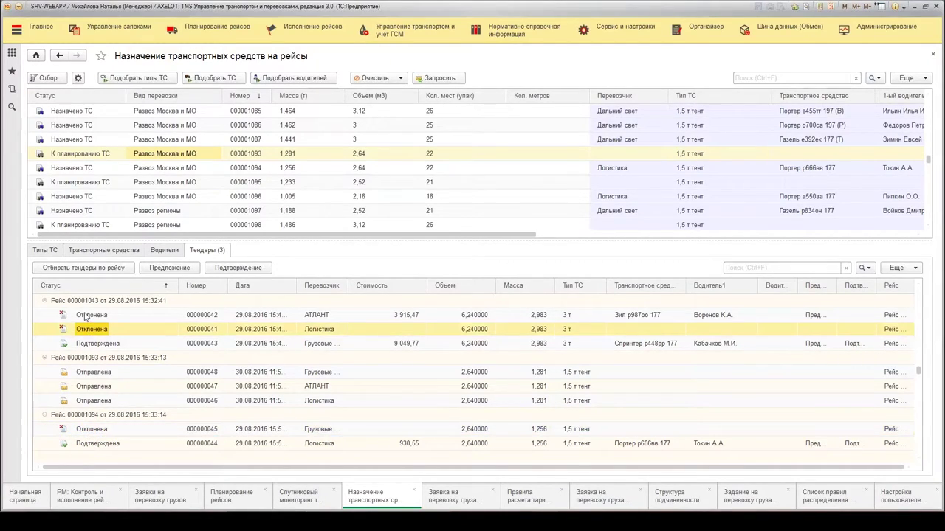
left_click(85, 316)
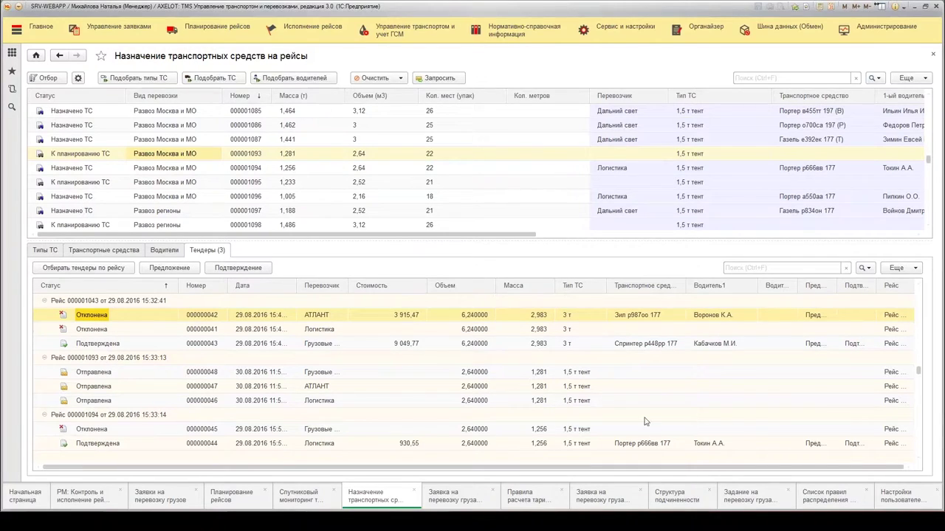
Switch to the Контроль и исполнение рейсов workplace and show the execution details of the first trip.
left_click(77, 496)
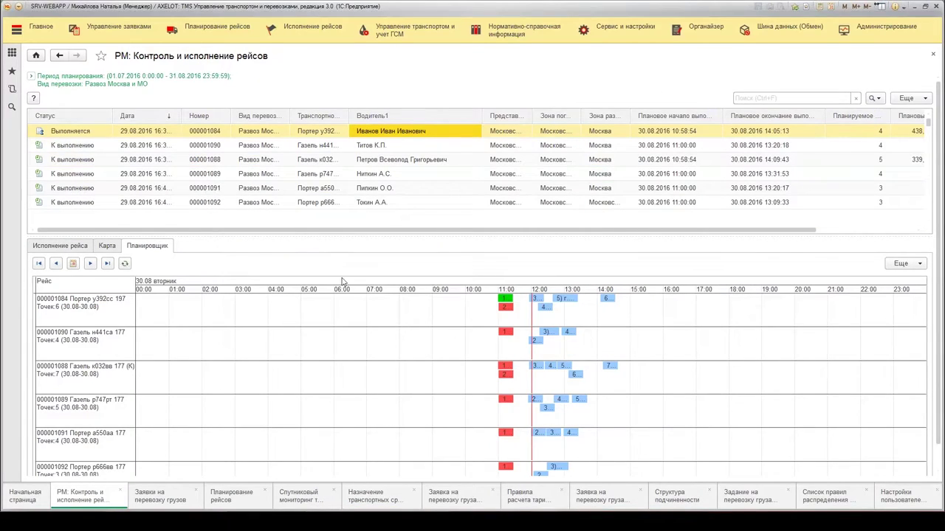
left_click(47, 247)
left_click(68, 286)
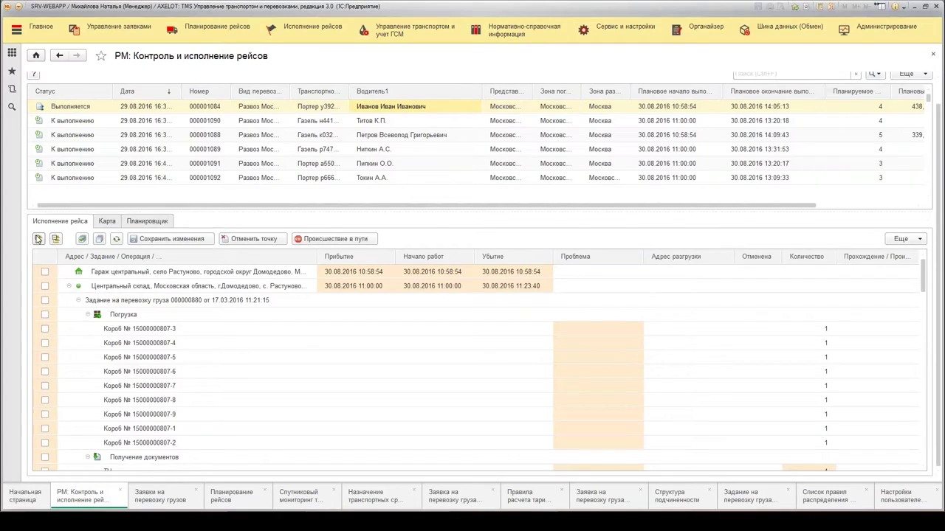
Show the third trip's execution details collapsed to its route points and narrow the Водитель1 column in the trip list.
left_click(70, 124)
left_click(73, 136)
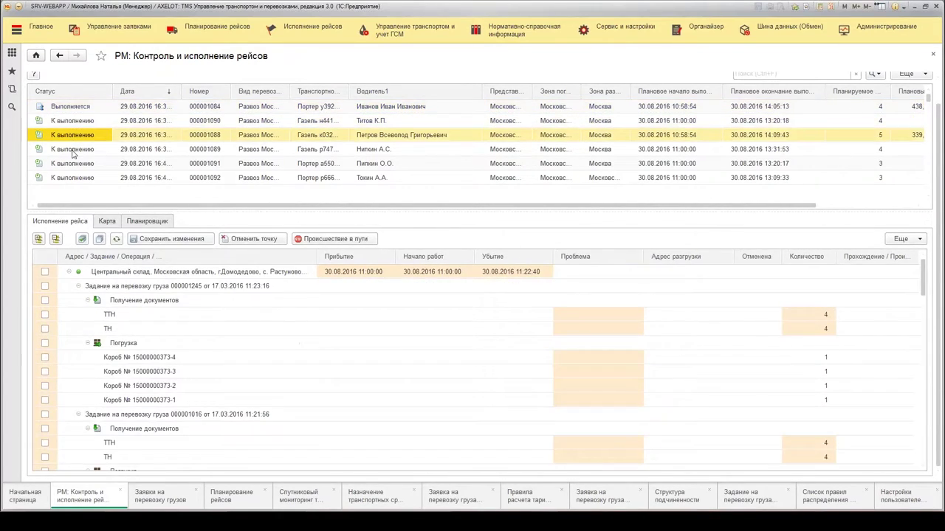
left_click(39, 238)
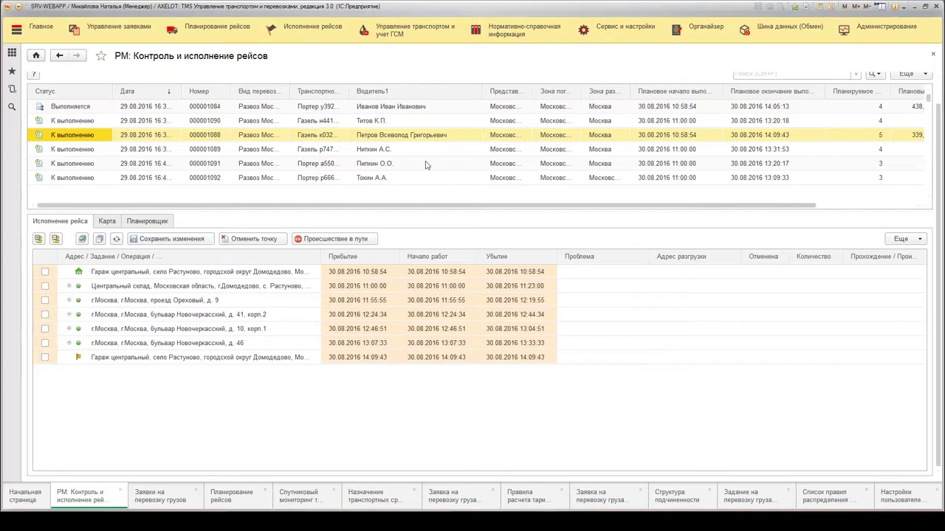
left_click_drag(485, 91, 461, 91)
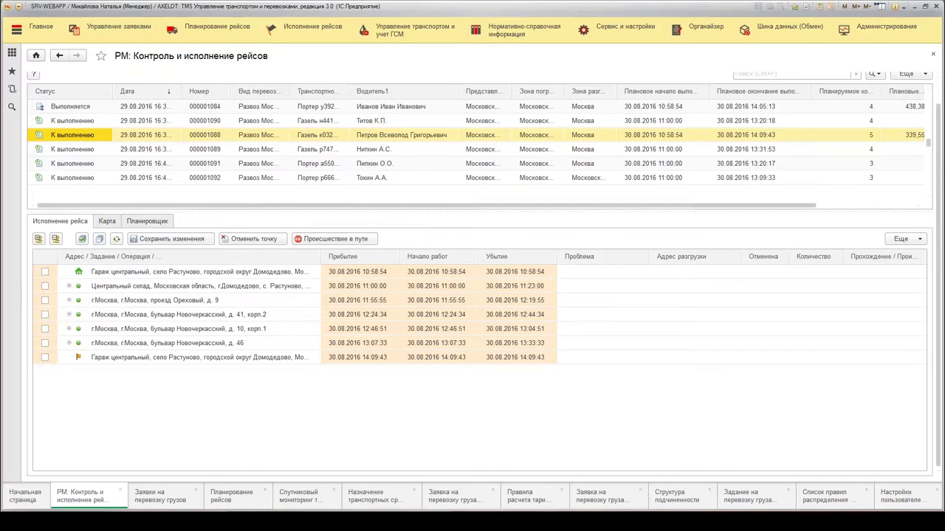
Show the execution details of the trip in progress, collapsed to its route points.
left_click(159, 275)
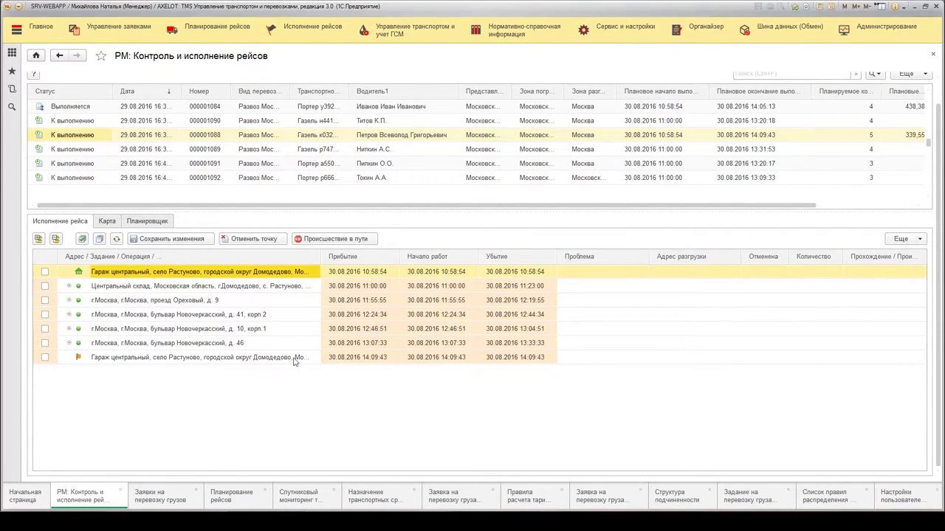
left_click(90, 107)
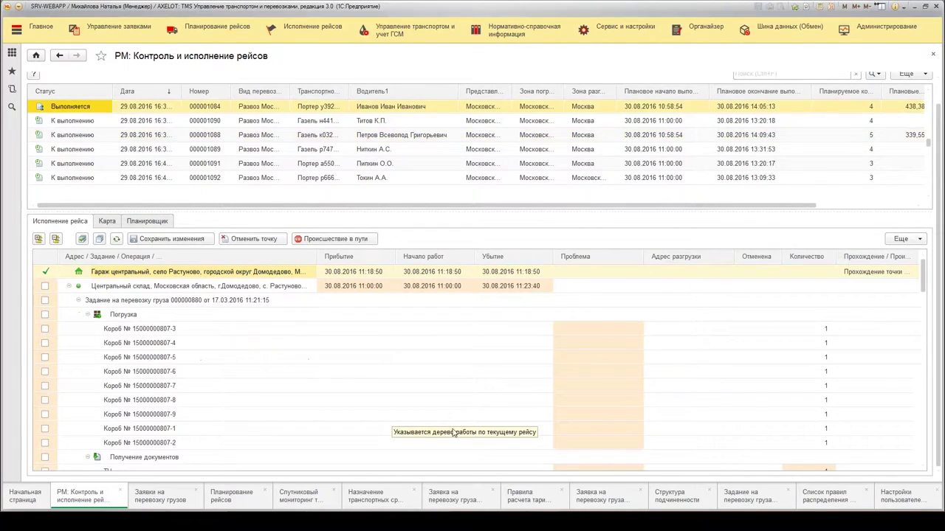
left_click(39, 238)
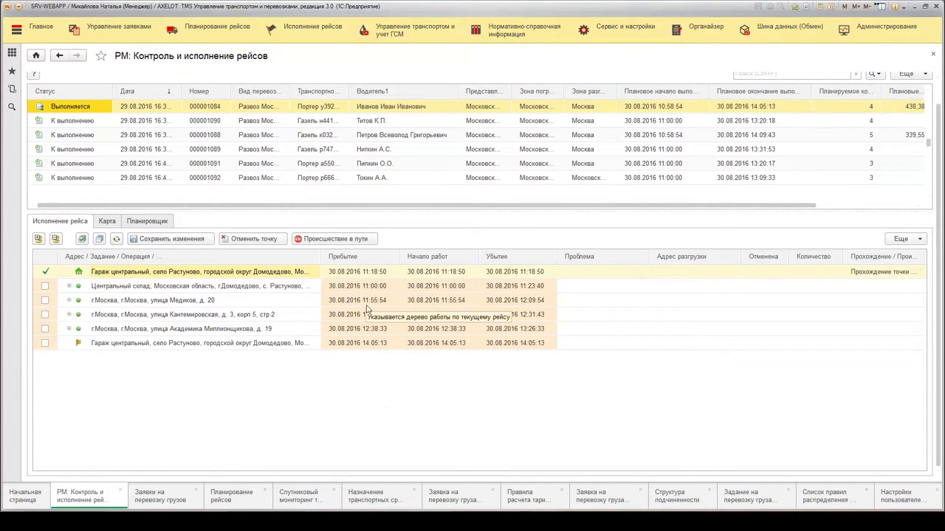
View the route of the trip in progress on the map and its points on the planner timeline.
left_click(104, 226)
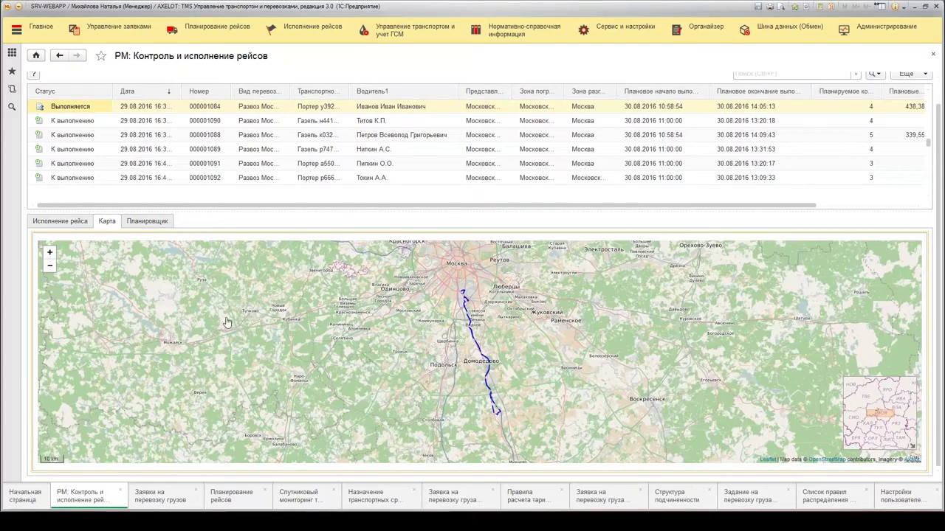
left_click(147, 223)
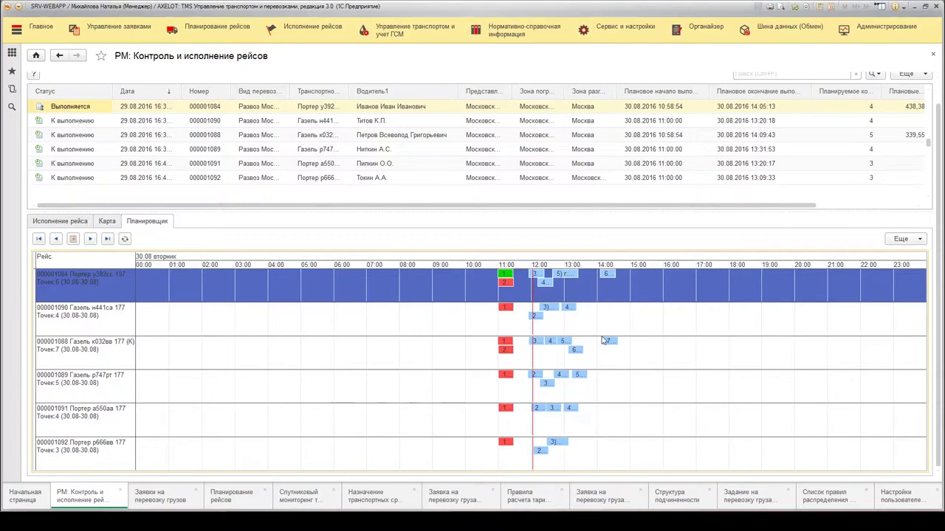
left_click(93, 110)
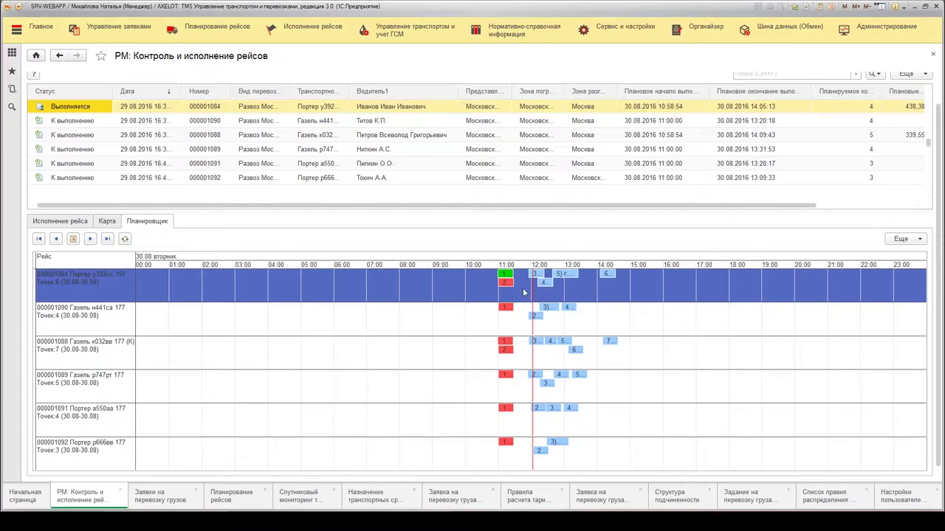
mouse_move(504, 277)
Switch to the remote-control window of the phone and review the route sheet's points in the Axelot:TMS mobile app.
key("alt+Tab")
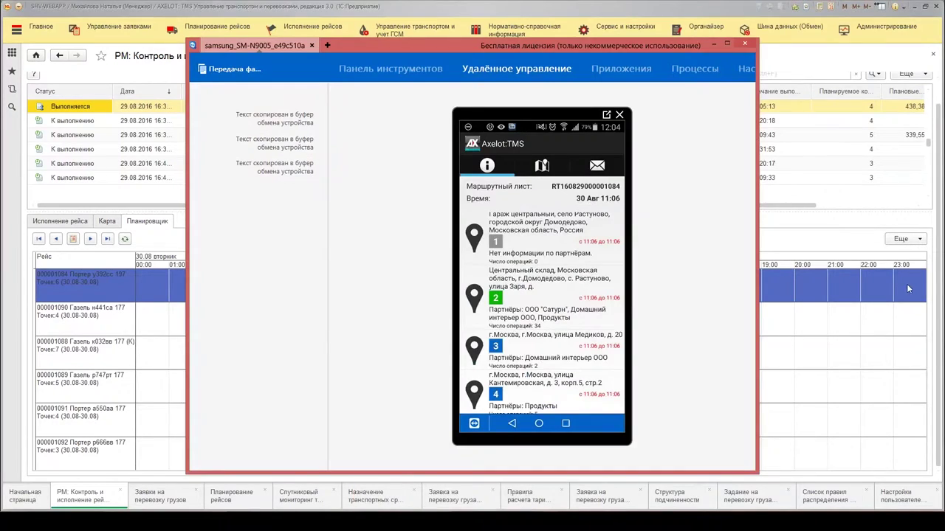
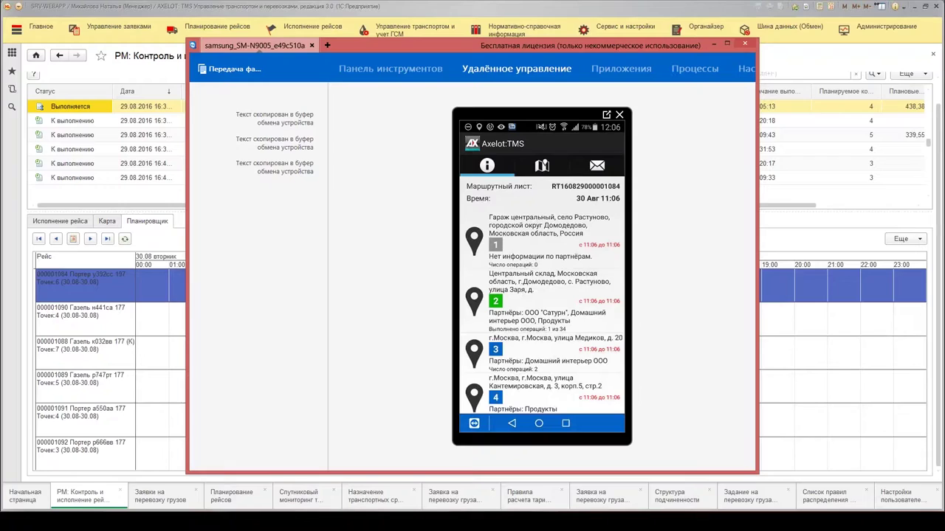
scroll(541, 313, "down", 5)
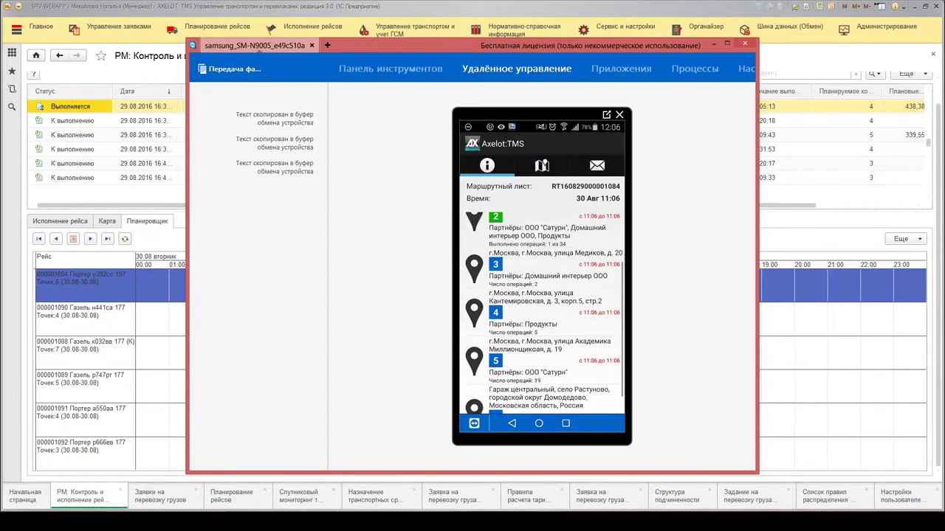
scroll(541, 313, "up", 3)
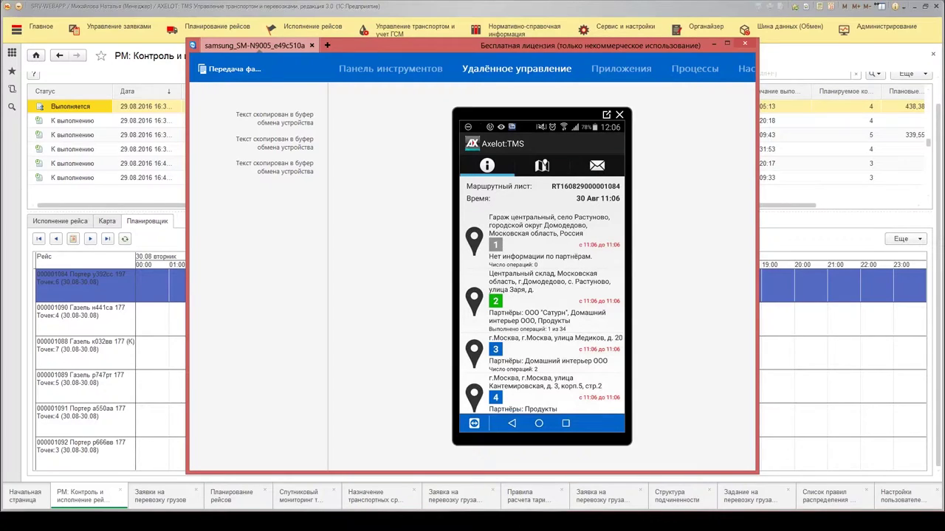
left_click(541, 296)
left_click(541, 284)
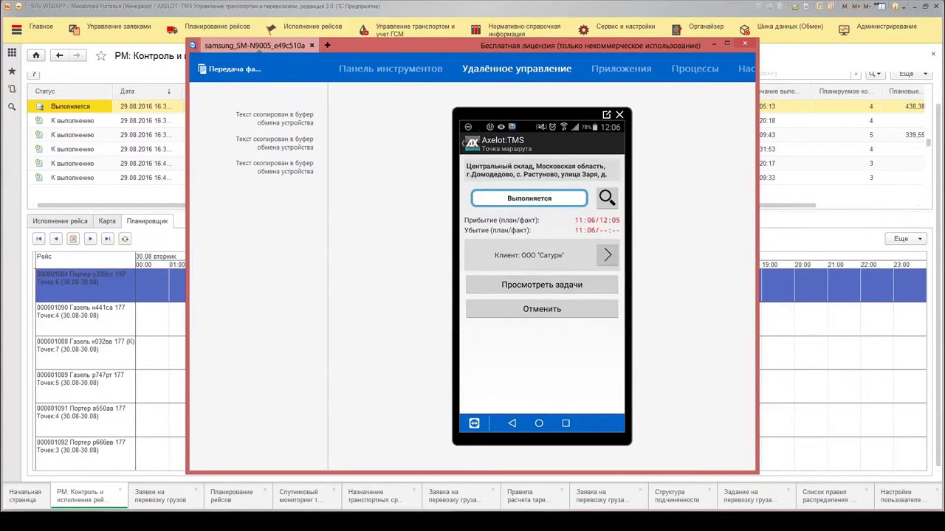
left_click_drag(591, 236, 509, 236)
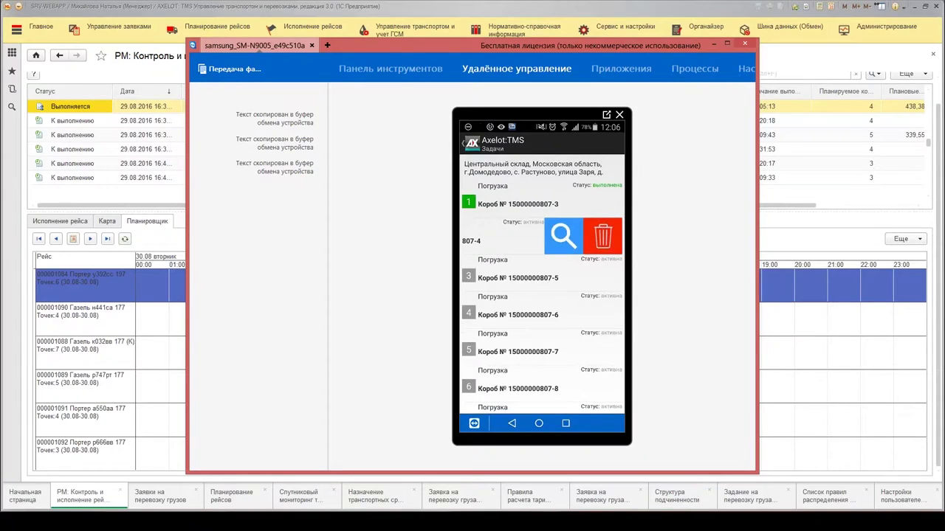
left_click(602, 236)
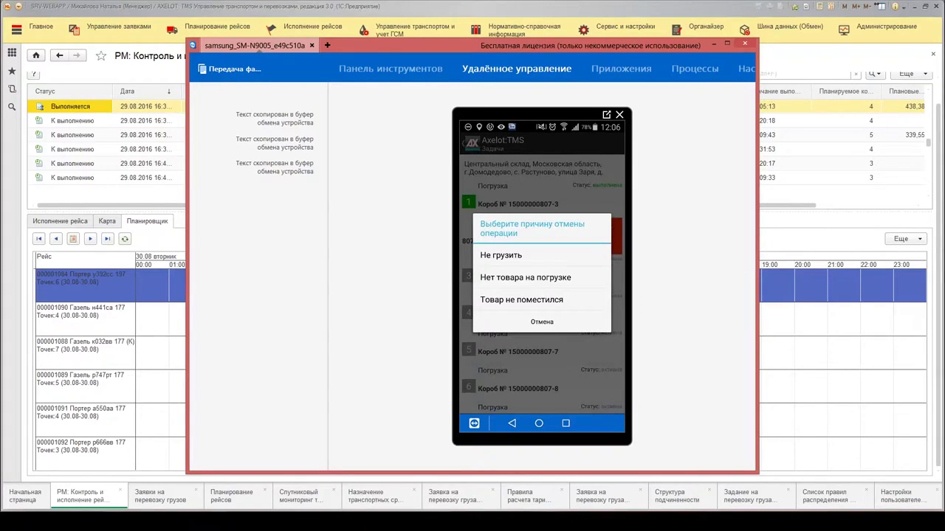
left_click(542, 321)
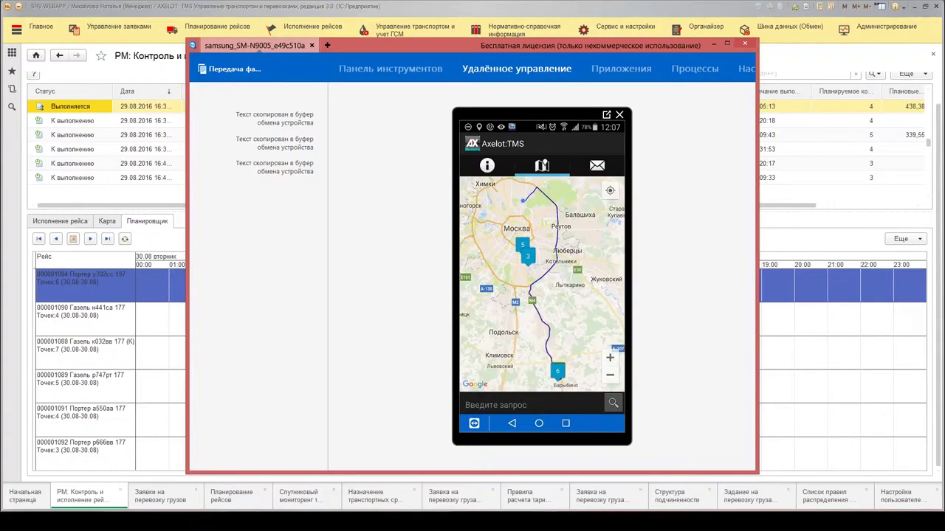
Check the reasons for contacting the dispatcher in the mobile app's messages, as well as the message entry field.
left_click(596, 166)
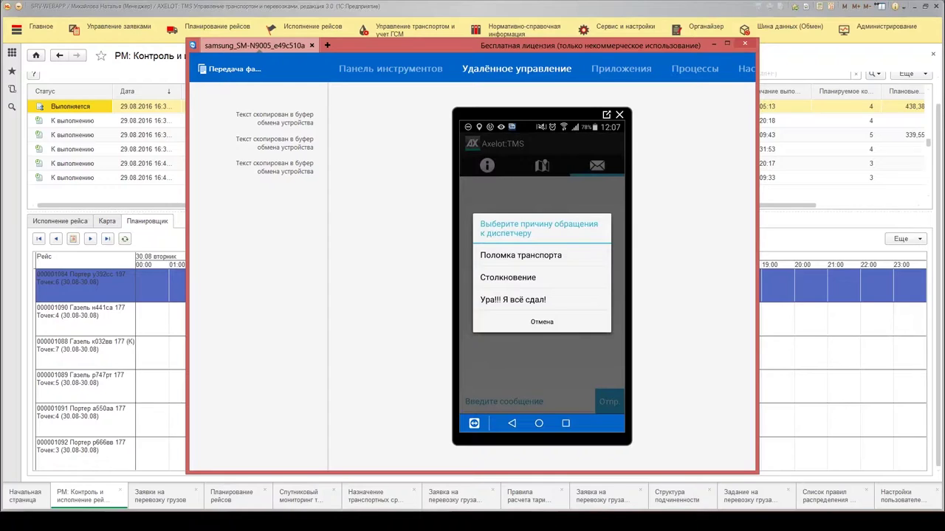
left_click(542, 322)
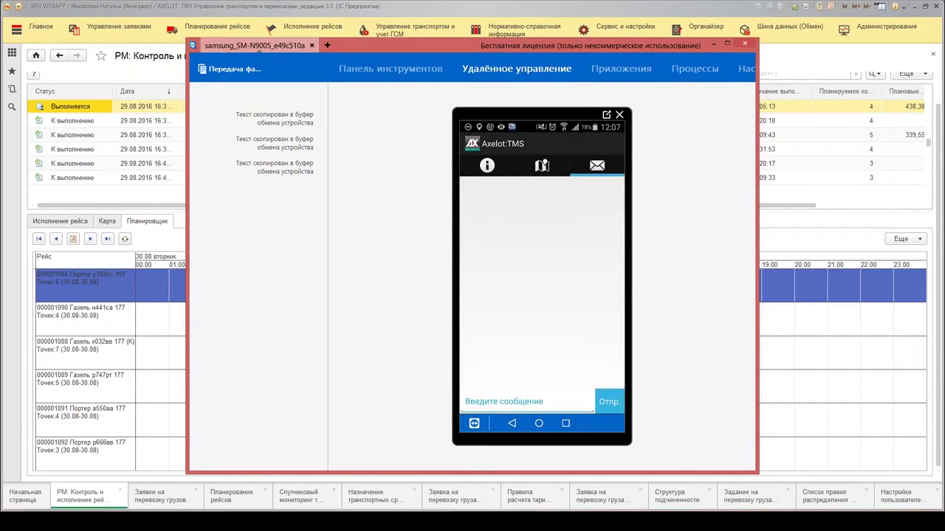
left_click(517, 401)
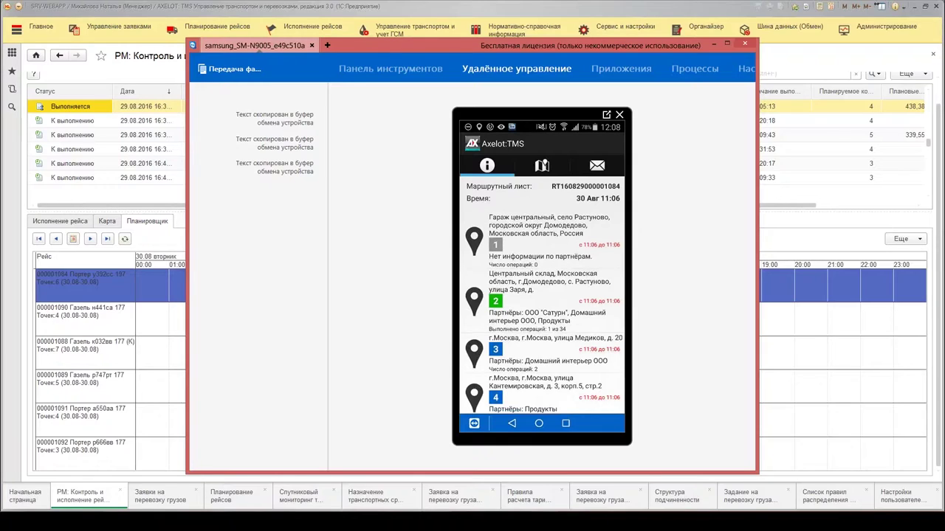
Switch back to AXELOT: TMS and check the tasks and employees of correction 000000015 in Корректировки рейсов.
key("alt+Tab")
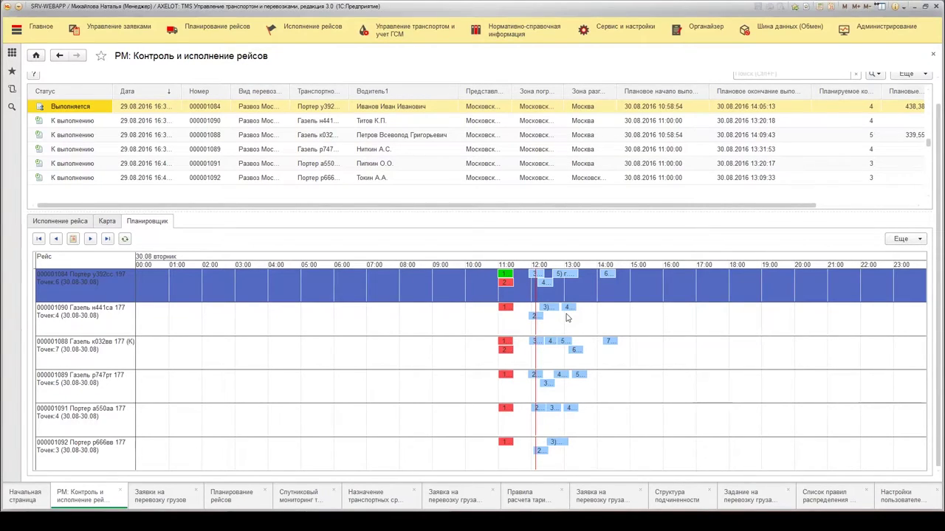
left_click(234, 27)
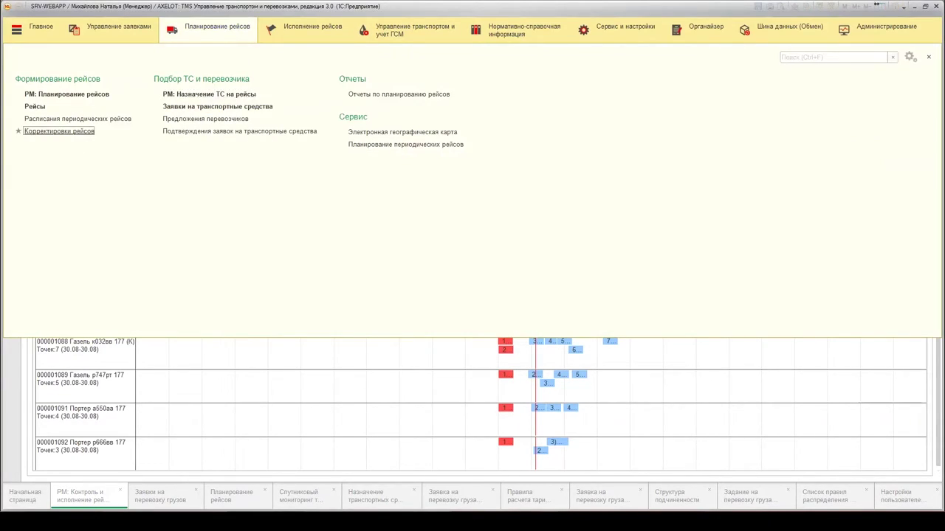
left_click(34, 130)
double_click(269, 310)
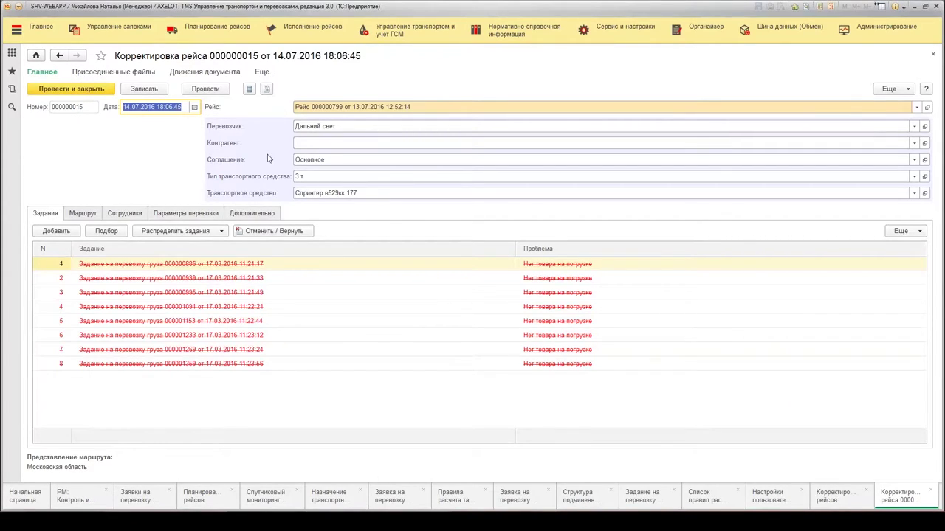
left_click(130, 215)
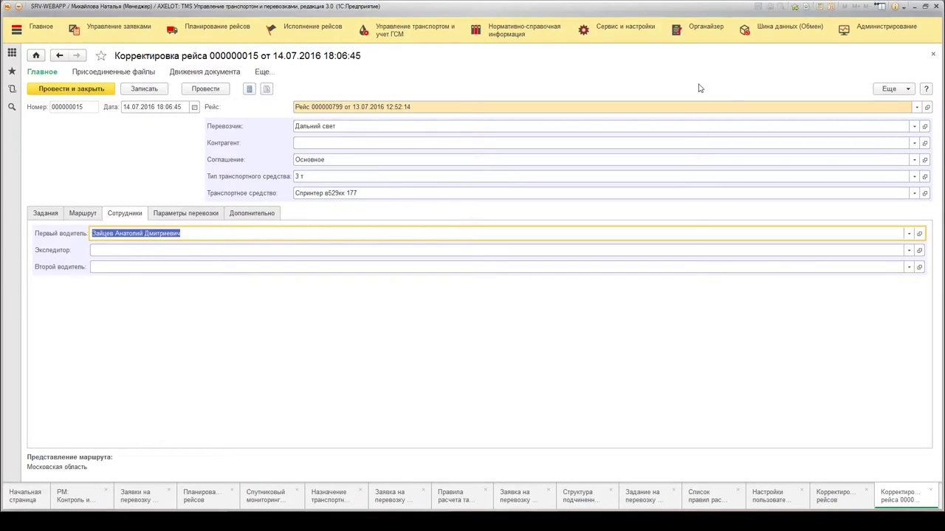
key("Escape")
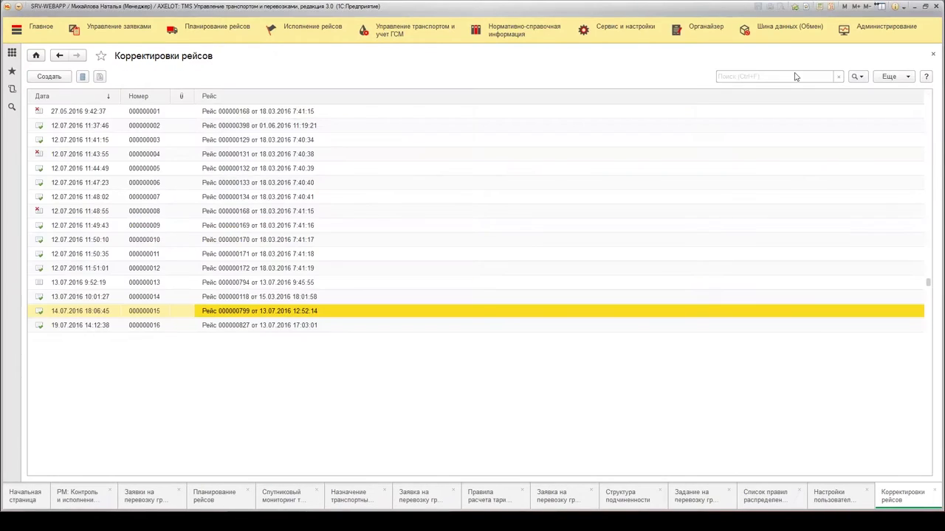
Check the tasks of trip correction 000000014 and the tasks and route of correction 000000012.
left_click(252, 296)
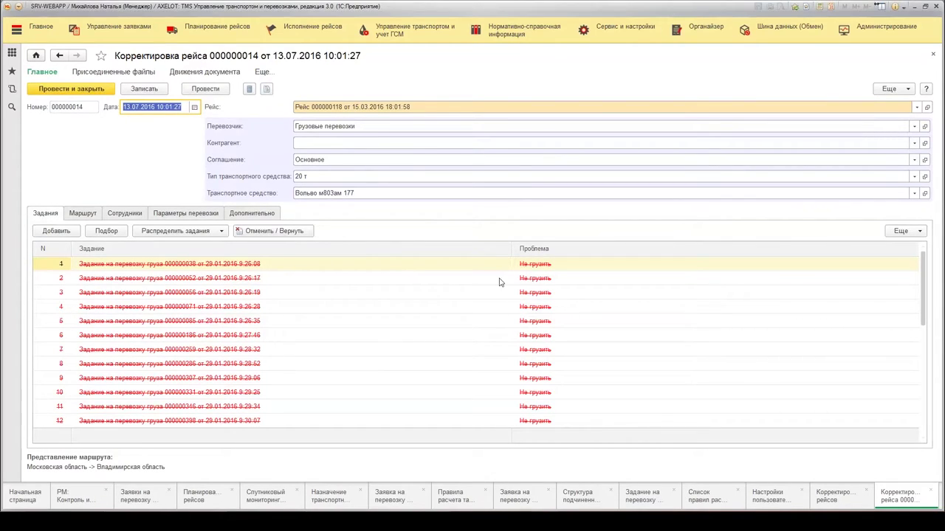
key("Escape")
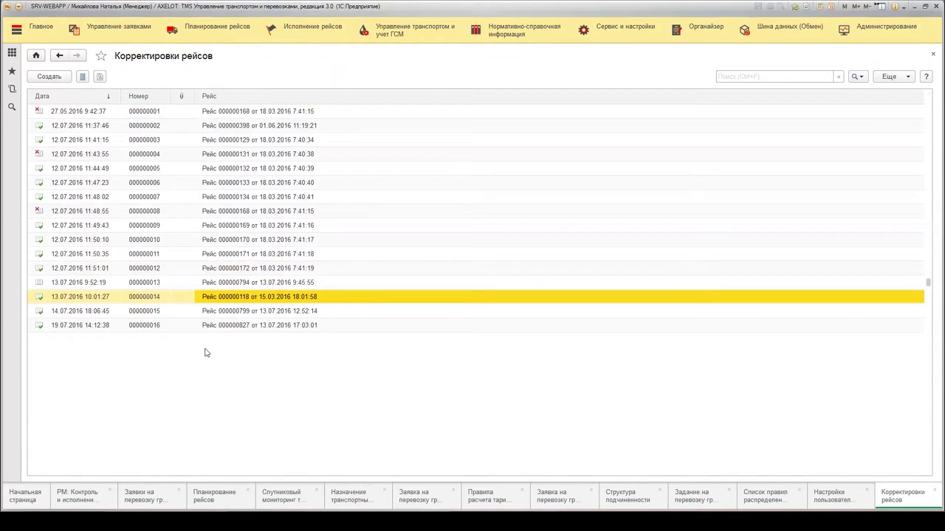
left_click(202, 270)
double_click(201, 271)
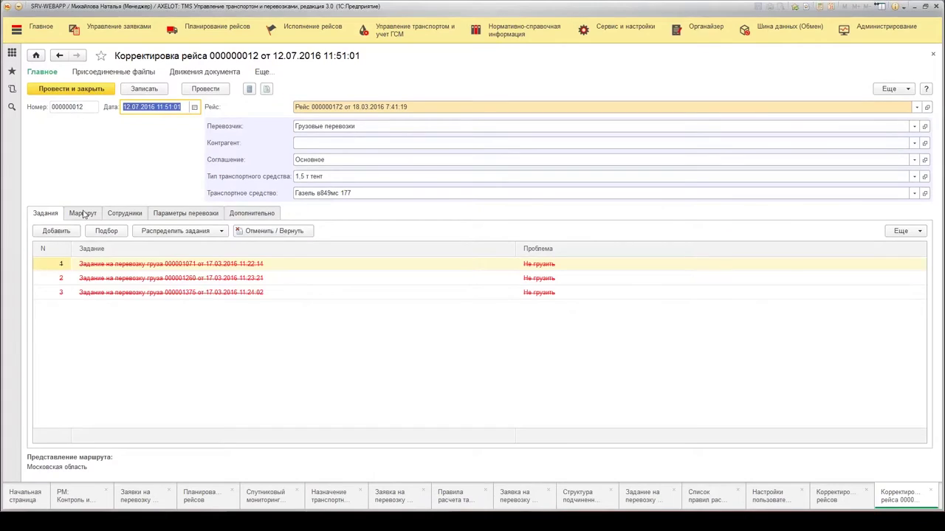
left_click(83, 213)
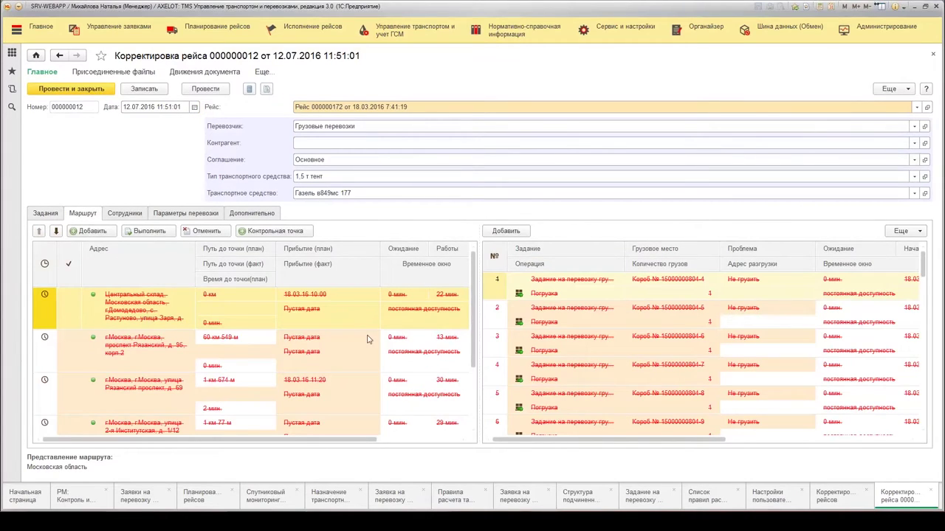
key("Escape")
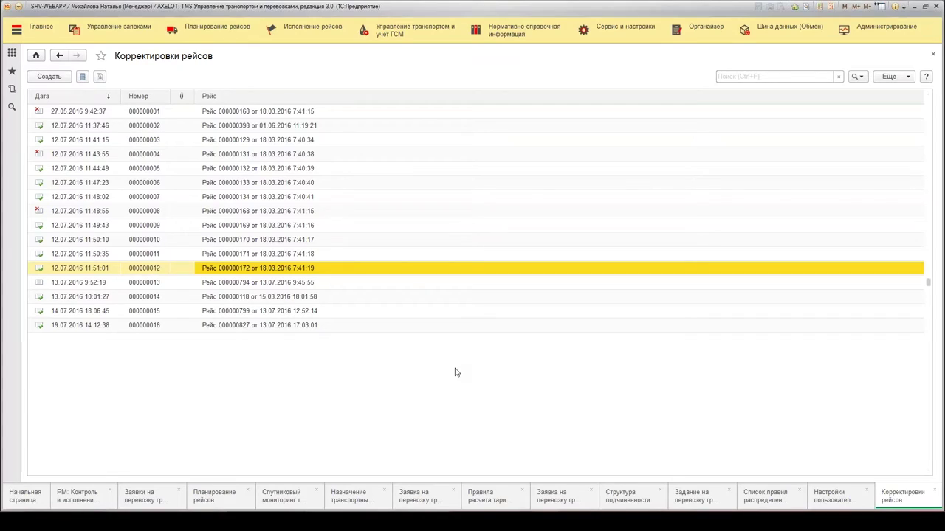
Close the trip corrections list and select the fourth route point in the execution details of the trip in progress.
key("Escape")
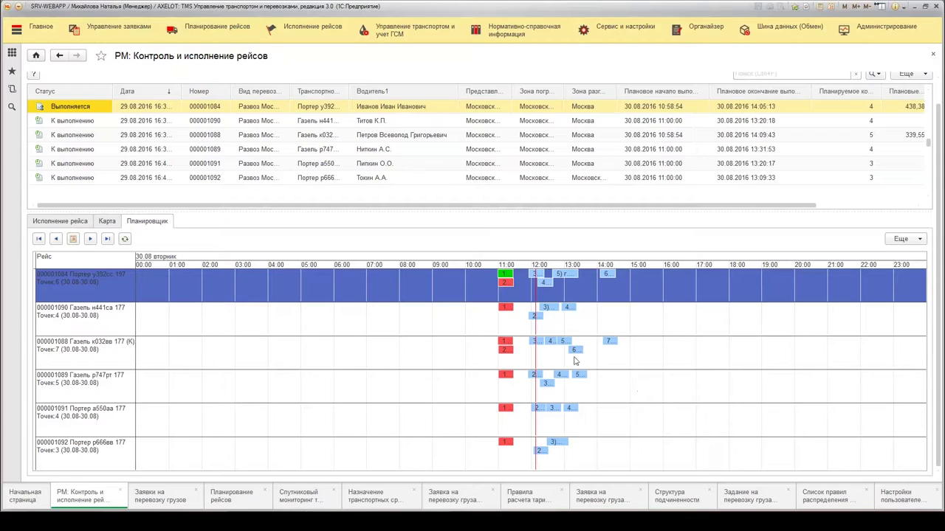
left_click(59, 221)
left_click(137, 317)
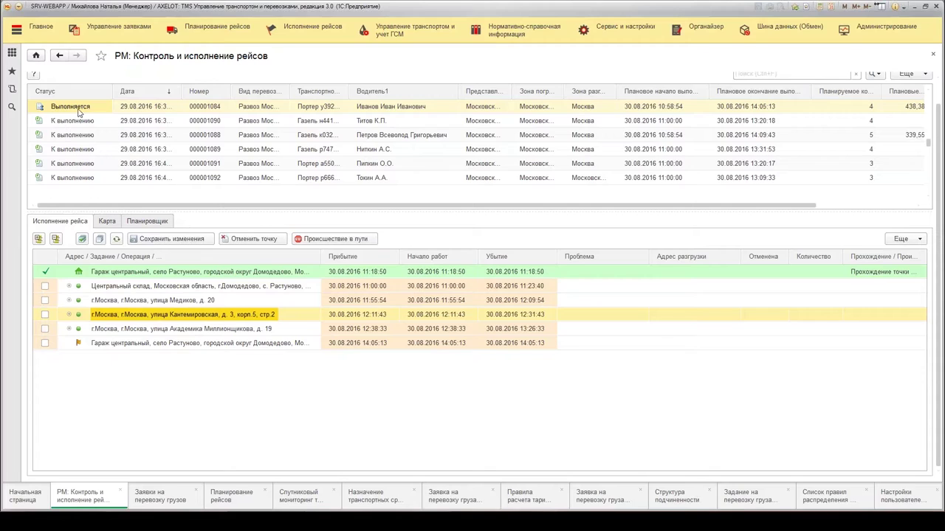
Open completed trip 000000225 of 27.05.2016 from the Рейсы list.
left_click(217, 28)
left_click(35, 107)
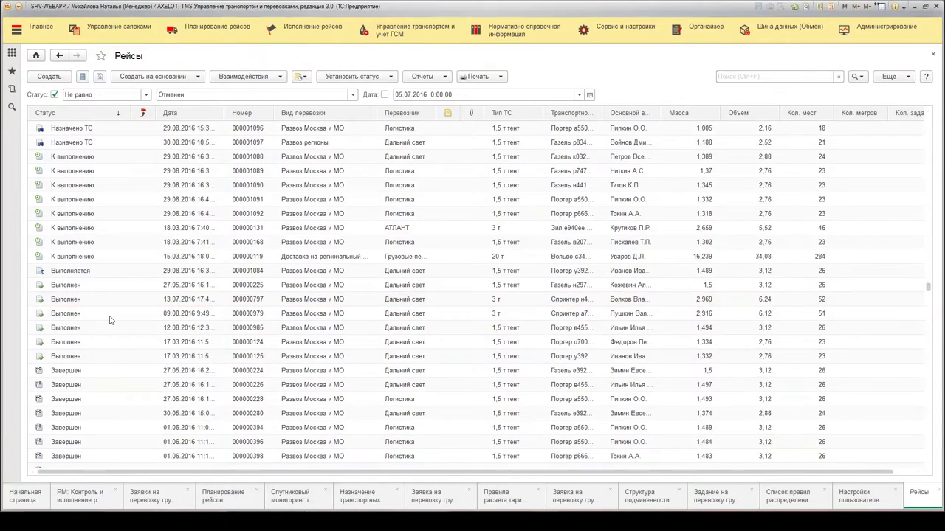
left_click(94, 288)
double_click(95, 288)
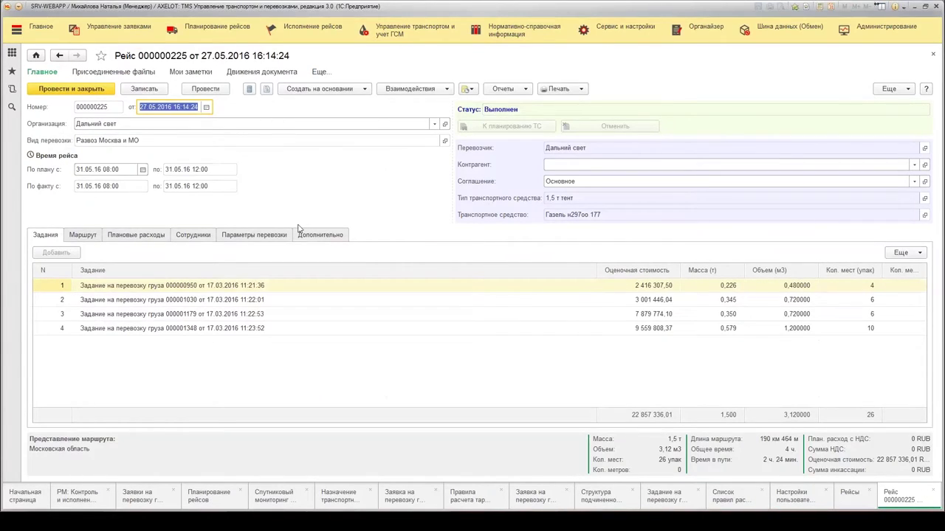
Fill in the trip's planned expense items automatically and calculate their amounts without a breakdown.
left_click(123, 237)
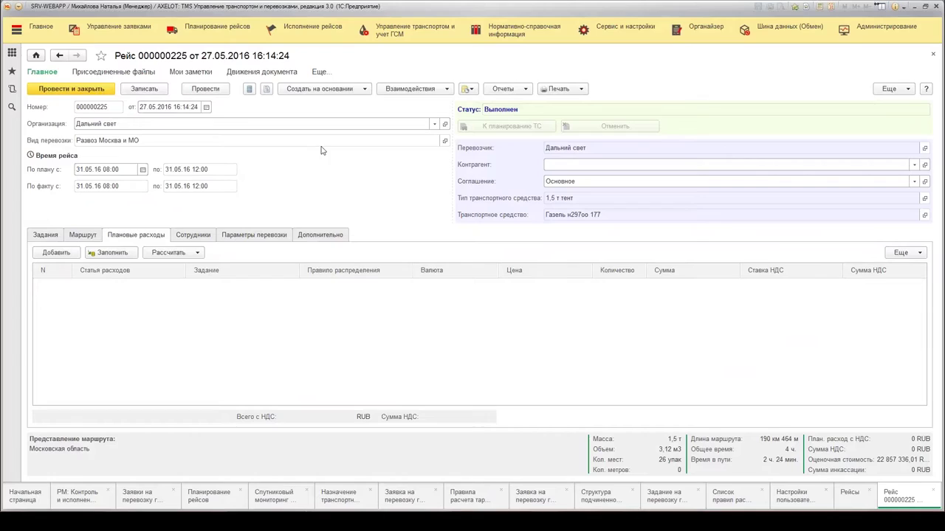
left_click(111, 253)
left_click(184, 255)
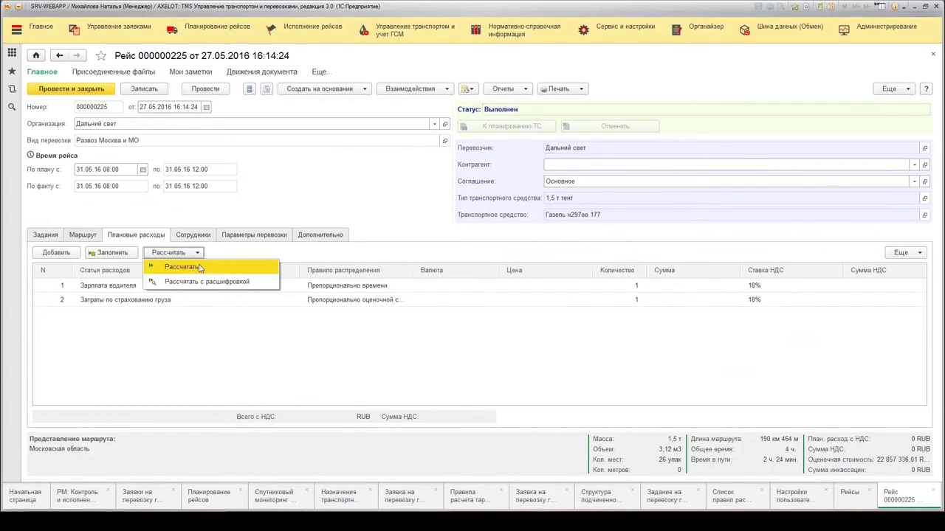
left_click(181, 267)
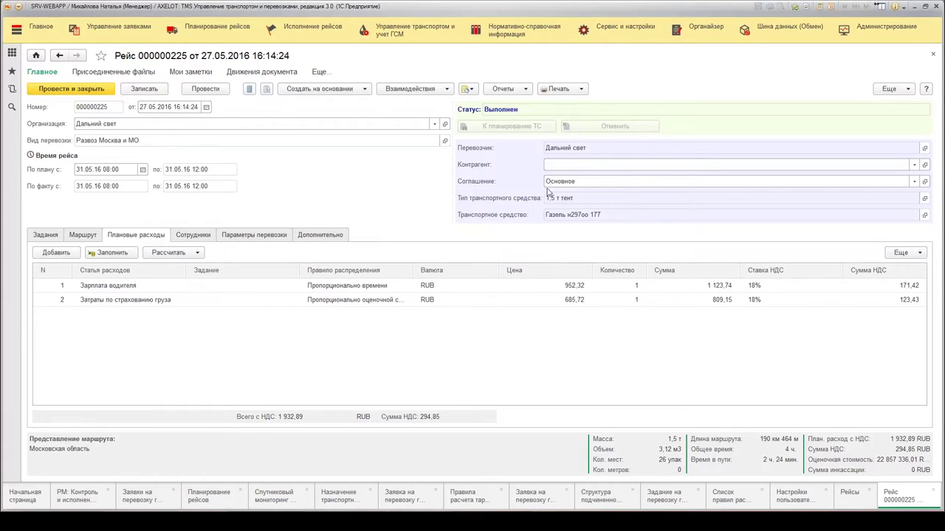
left_click(113, 288)
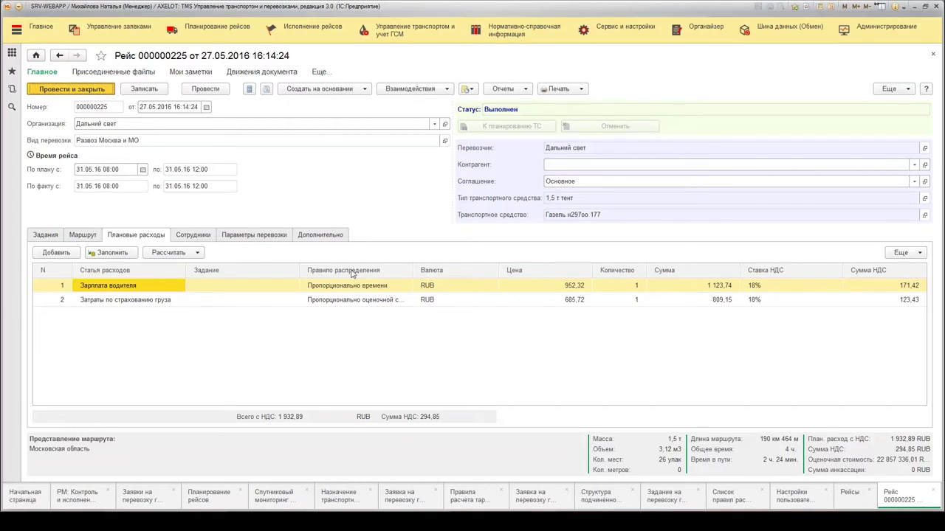
Close trip 000000225 and select completed trip 000000985 in the Рейсы list.
left_click(471, 278)
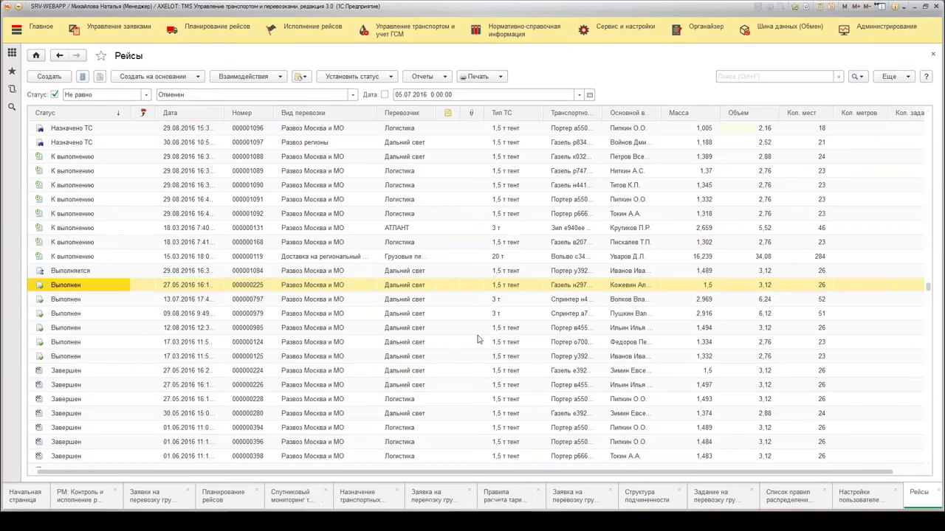
left_click(269, 326)
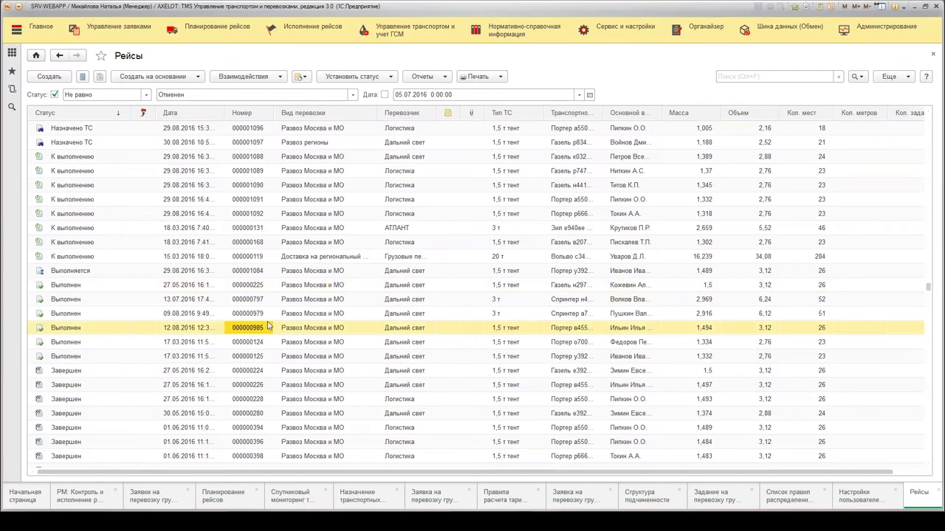
left_click(120, 374)
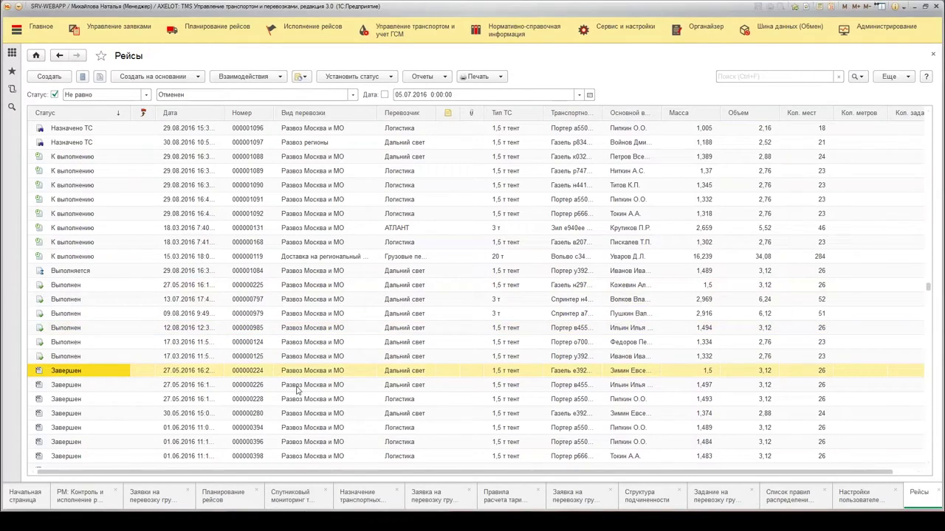
left_click(152, 328)
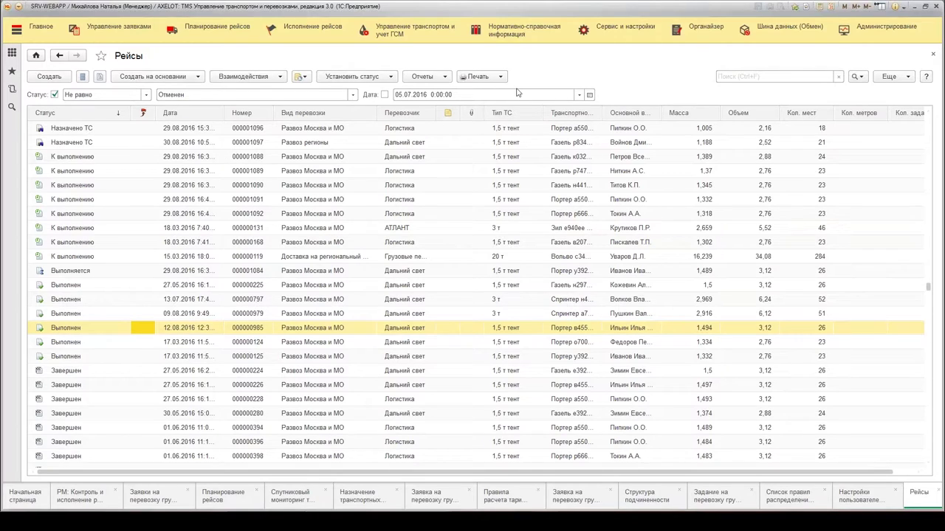
Open the card of the partner Дальний свет from the reference list of partners.
left_click(521, 22)
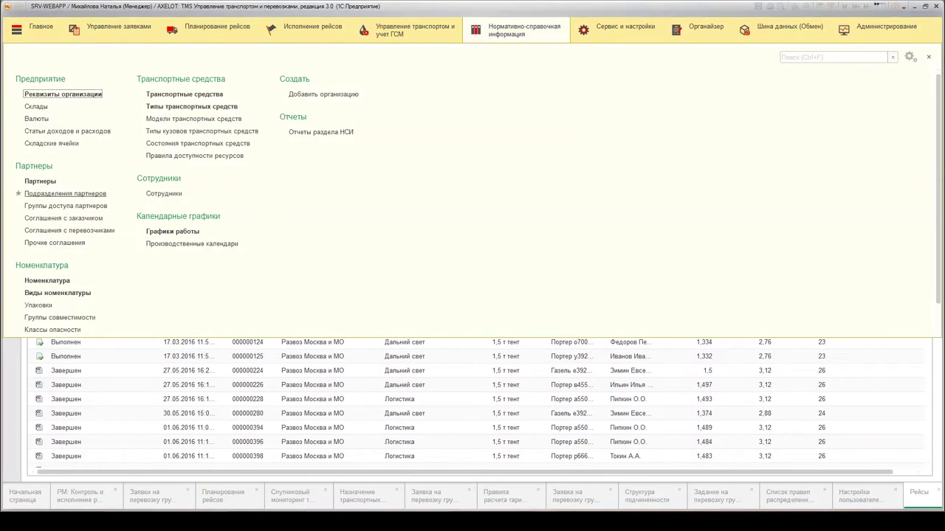
left_click(40, 181)
left_click(274, 299)
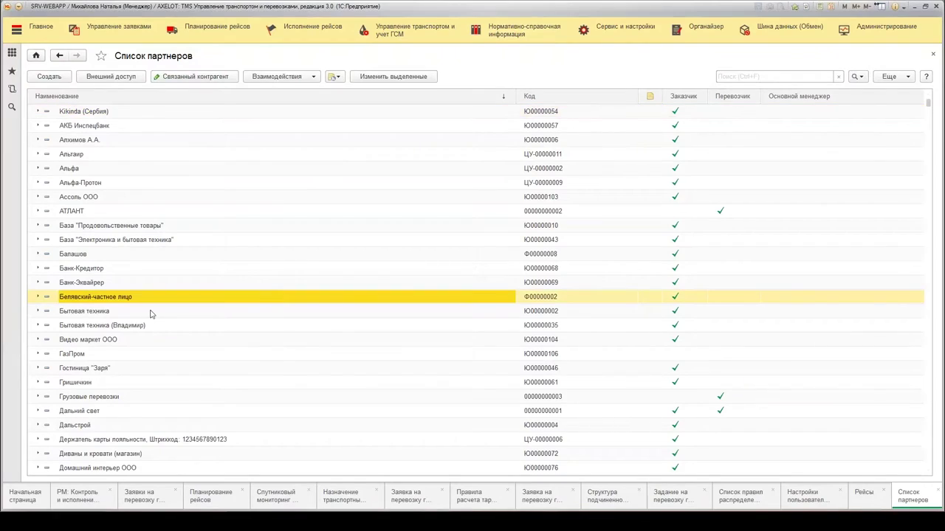
left_click(117, 412)
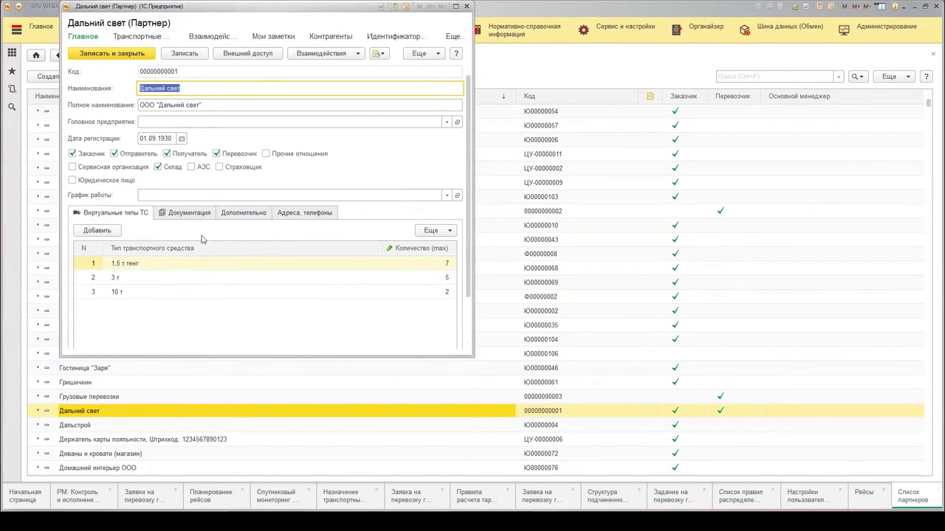
Review the partner's documentation settings and the contents of its ТН+ТТН regulatory document package.
left_click(189, 212)
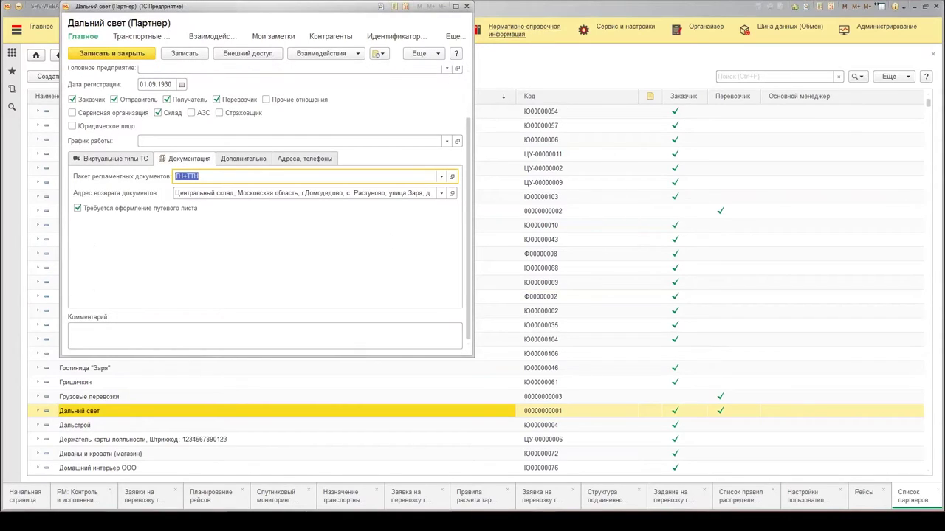
left_click(455, 6)
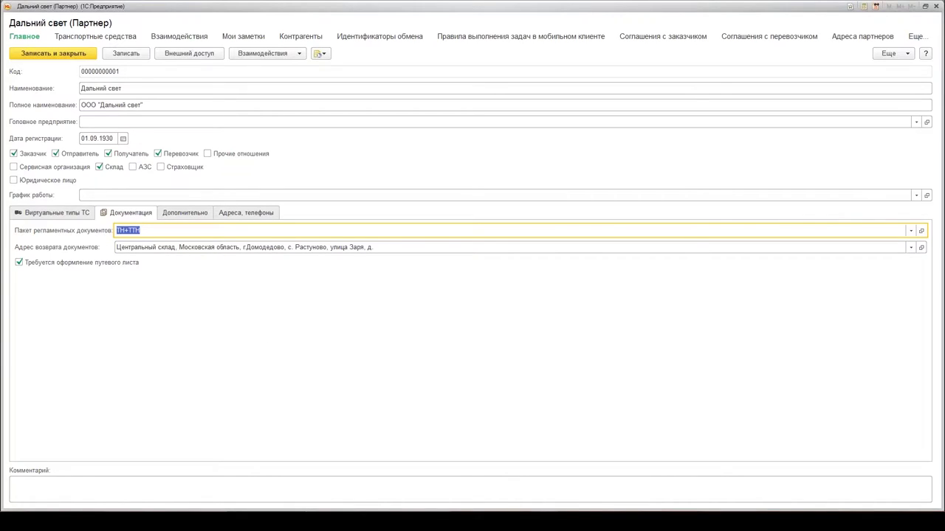
left_click(922, 231)
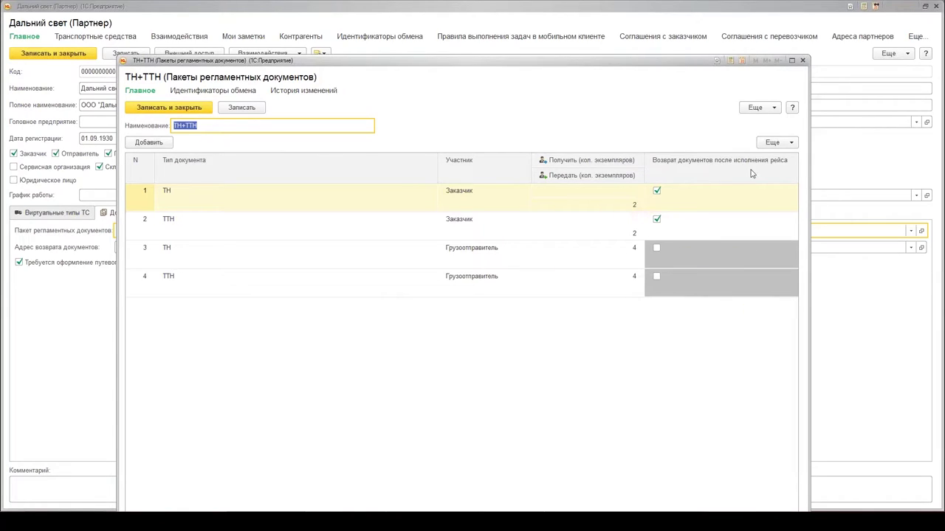
left_click(803, 60)
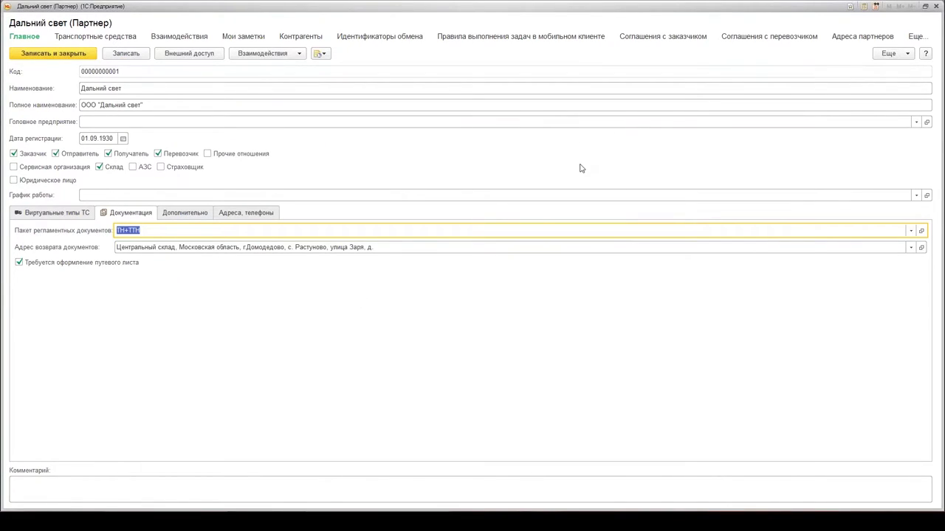
Close the partner card and check the trip settings of the transportation type Развоз Москва и МО.
key("ctrl+Return")
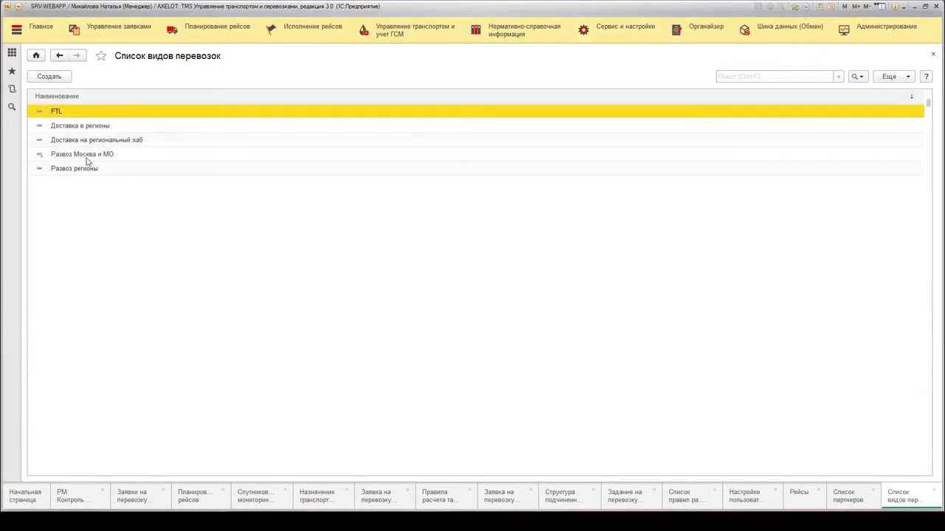
double_click(86, 157)
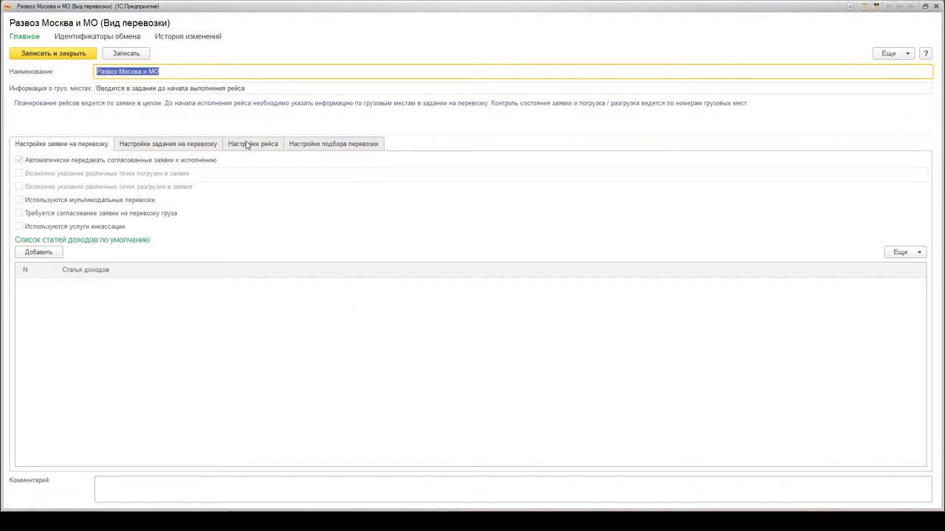
left_click(247, 145)
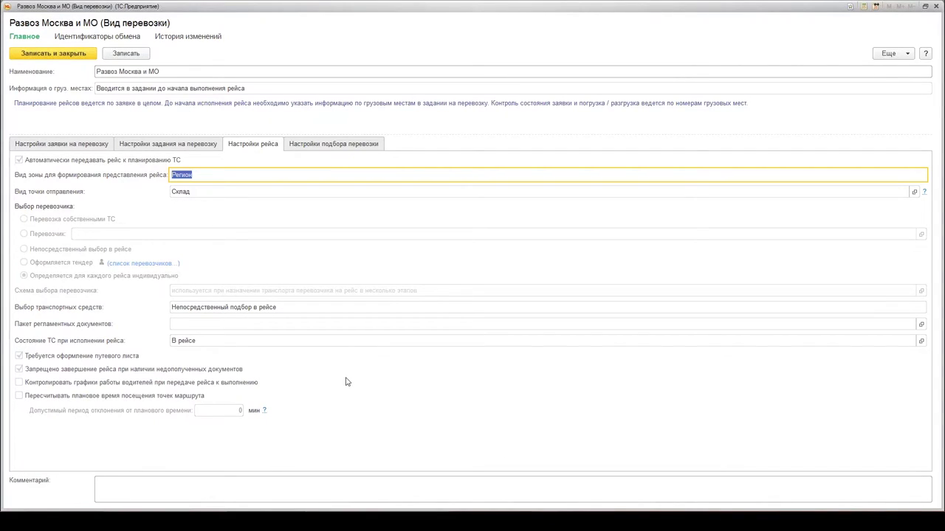
Close the transportation type with both reference lists and open finished trip 000000224 of 27.05.2016.
key("Escape")
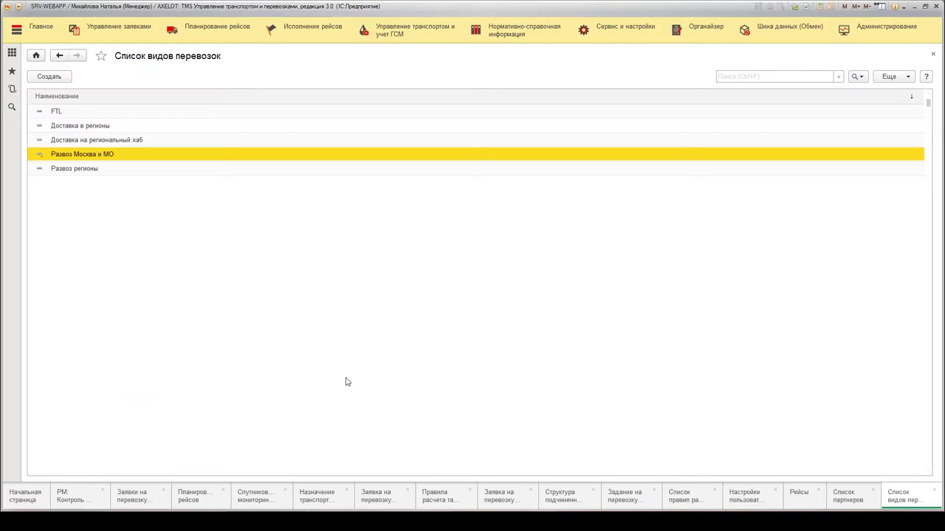
key("Escape")
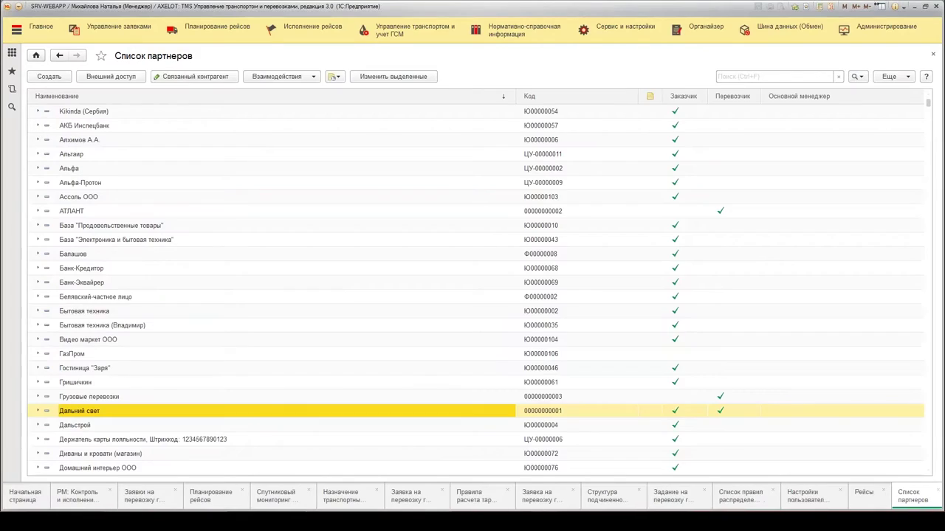
key("Escape")
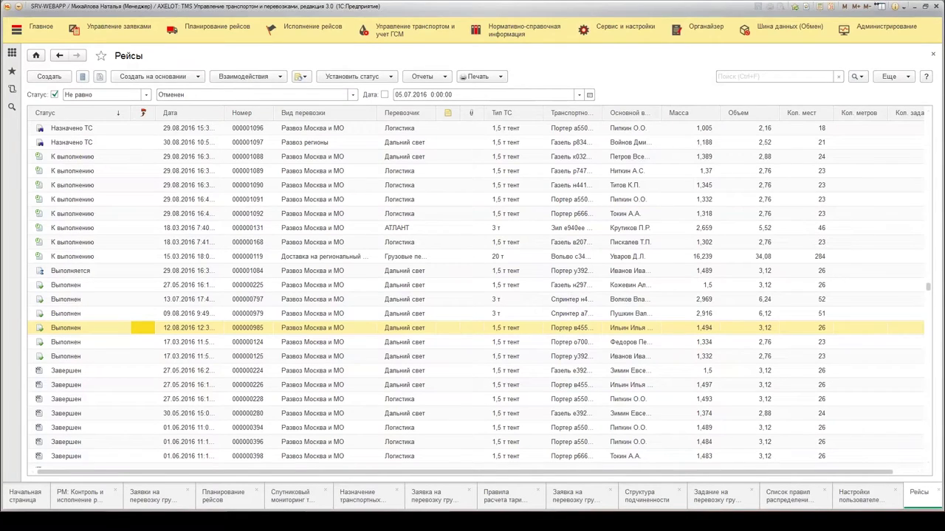
left_click(103, 374)
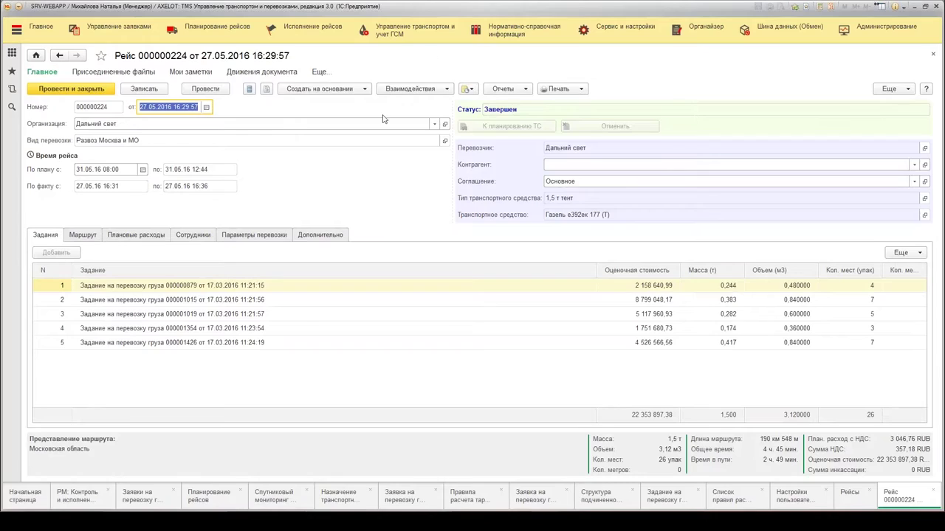
Open actual trip expenses document 000000014 of 13.07.2016 and view the available expense entry methods without changing the current one.
left_click(295, 31)
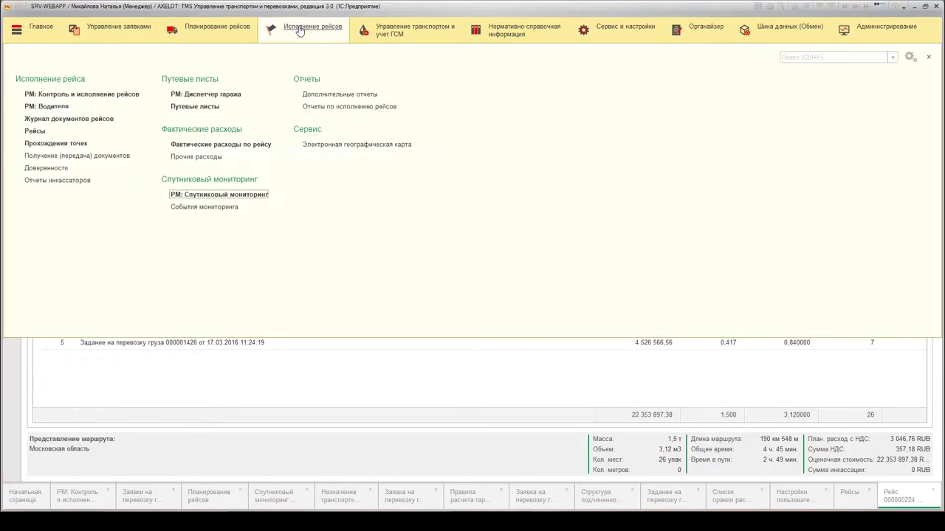
left_click(211, 145)
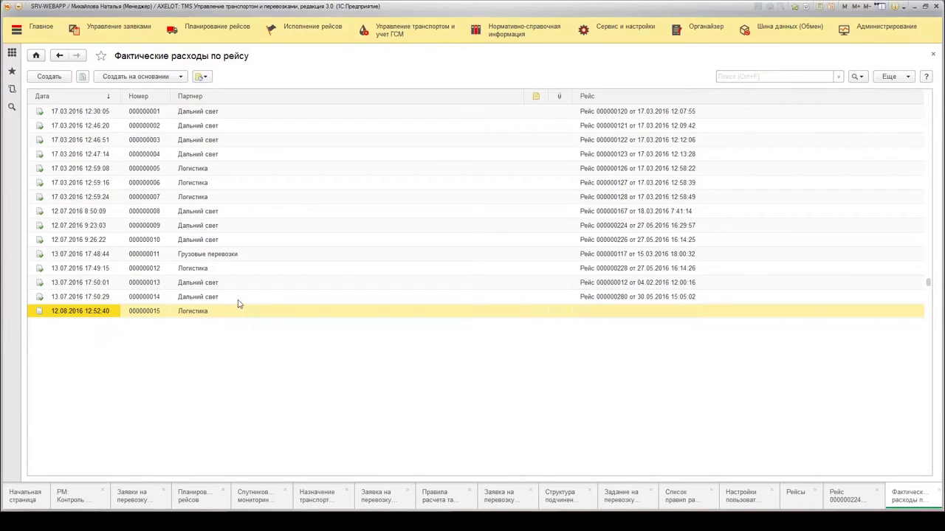
double_click(237, 299)
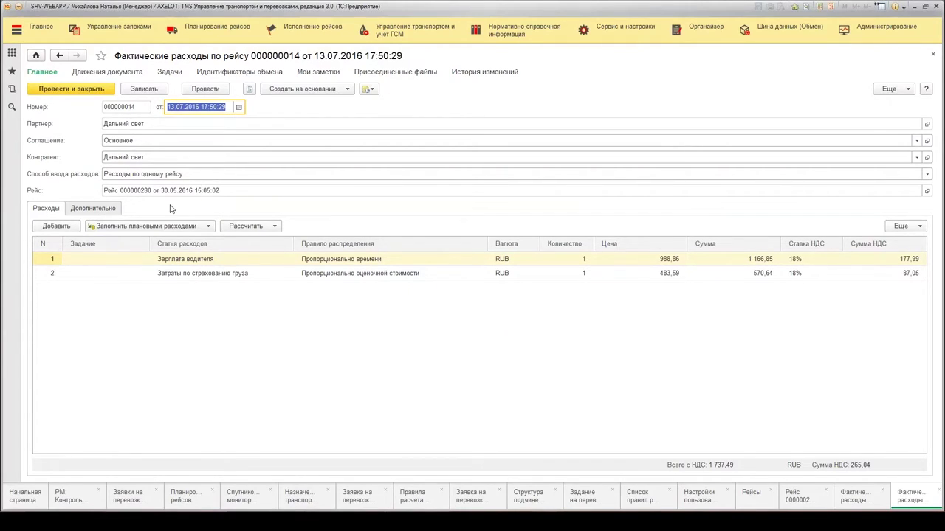
left_click(198, 175)
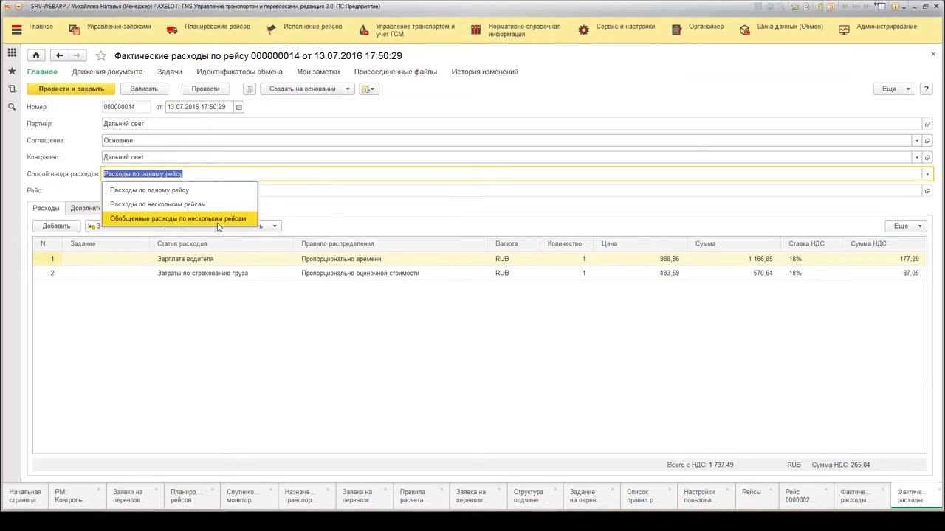
left_click(522, 355)
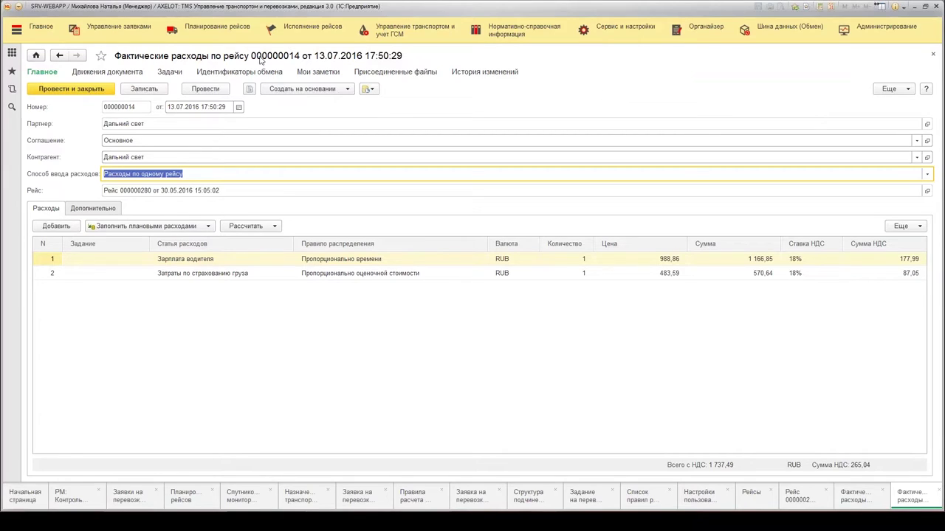
Open actual income document 000000038 of 17.03.2016 for cargo transportation request 000000726.
left_click(120, 32)
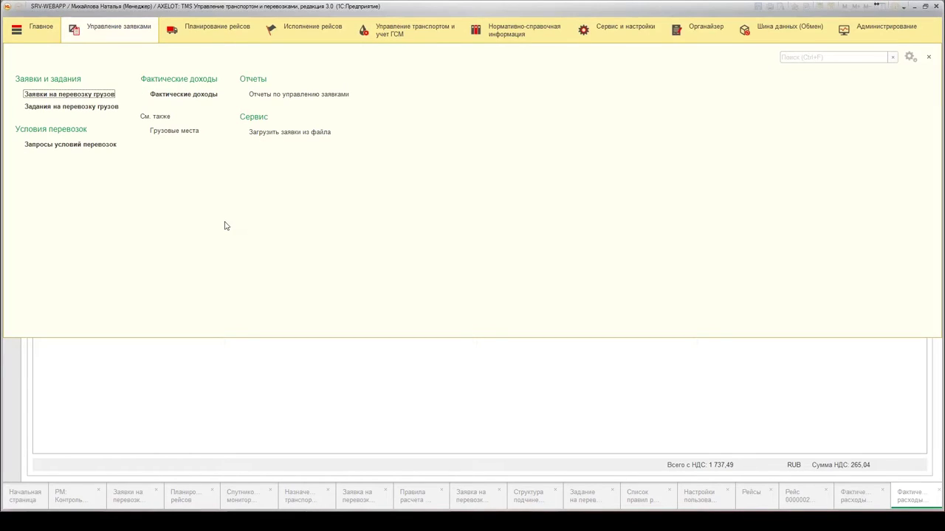
left_click(181, 95)
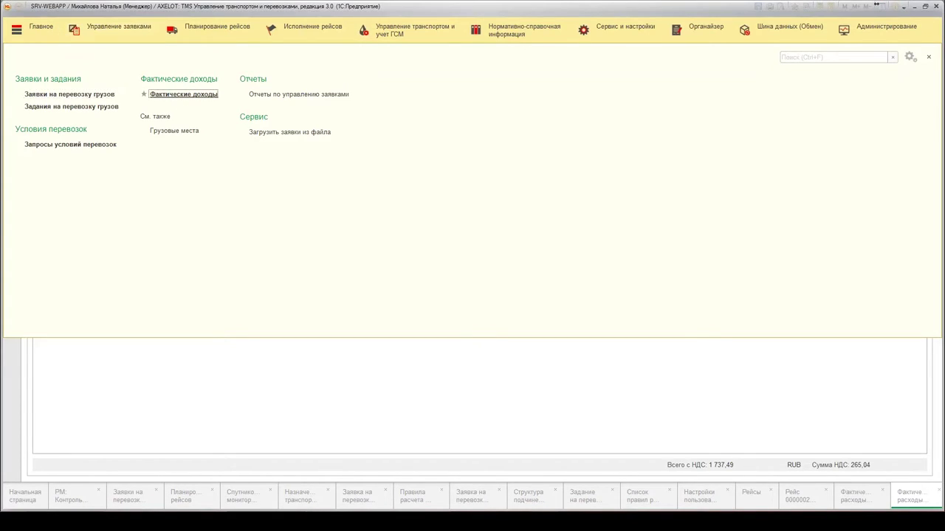
left_click(255, 401)
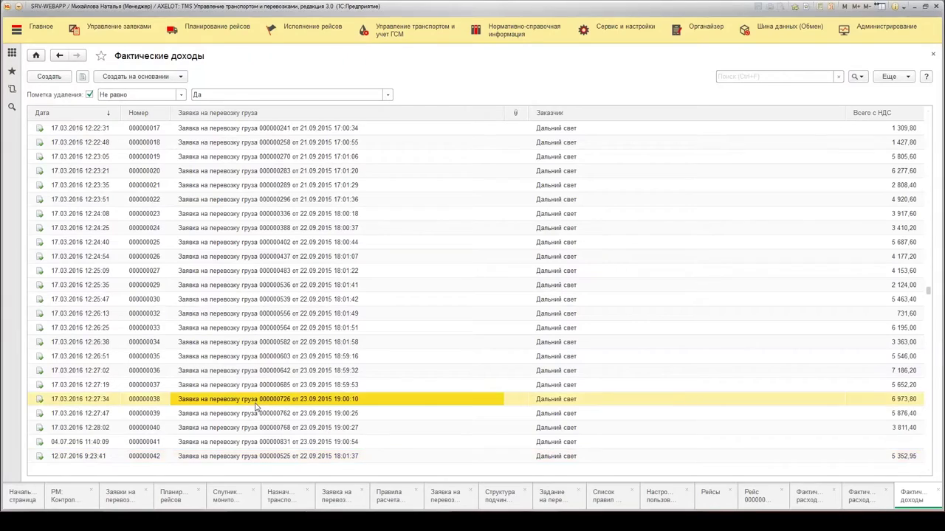
double_click(256, 405)
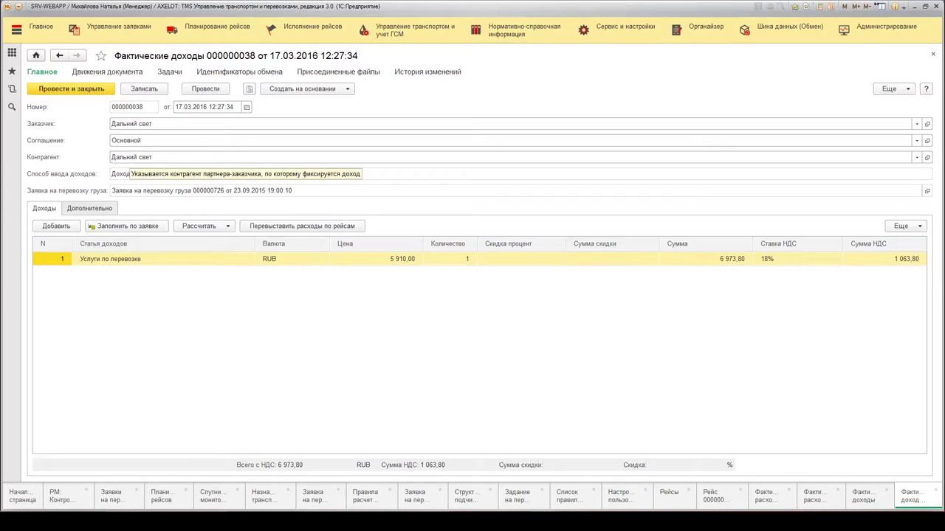
Start a new Фактические доходы document and view the available Способ ввода доходов options.
left_click(236, 174)
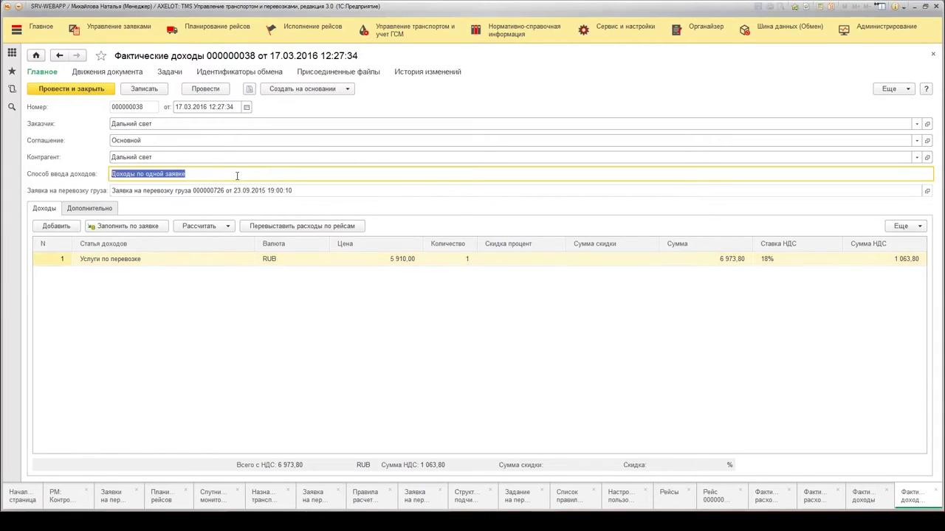
key("Escape")
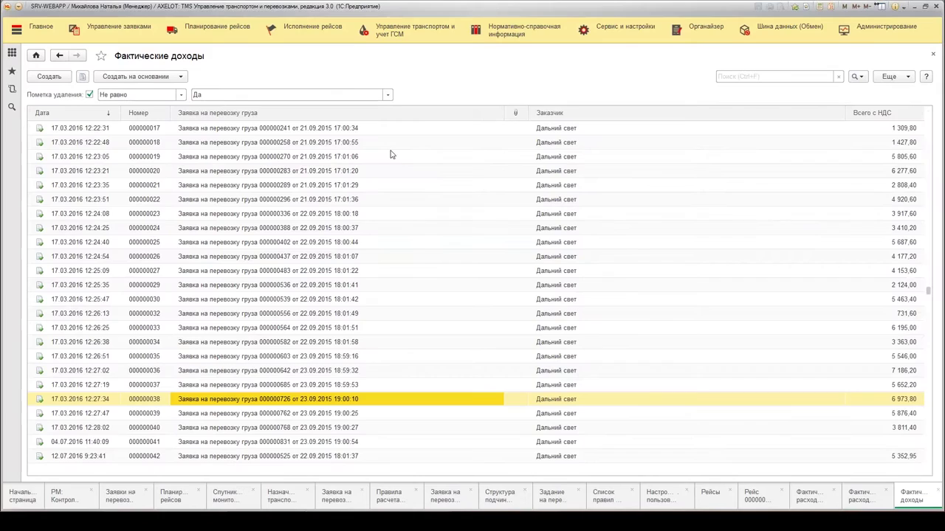
left_click(48, 77)
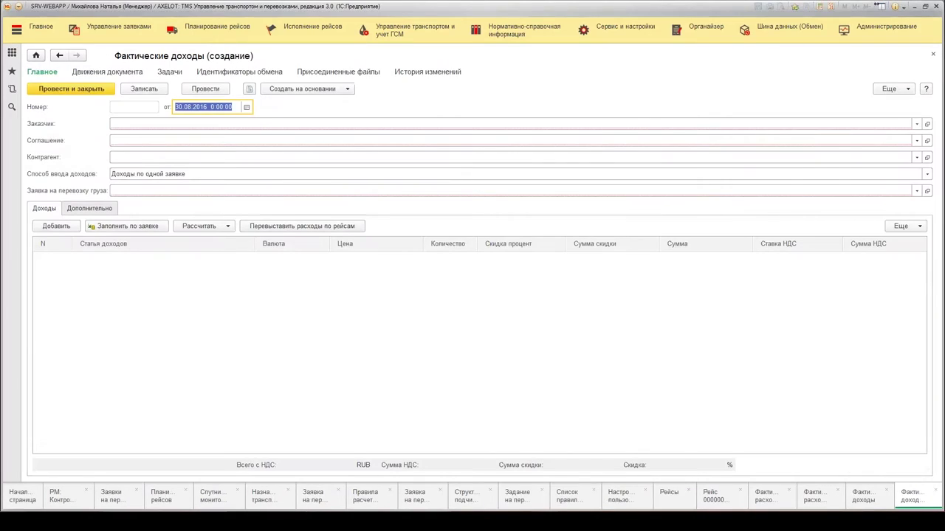
left_click(207, 172)
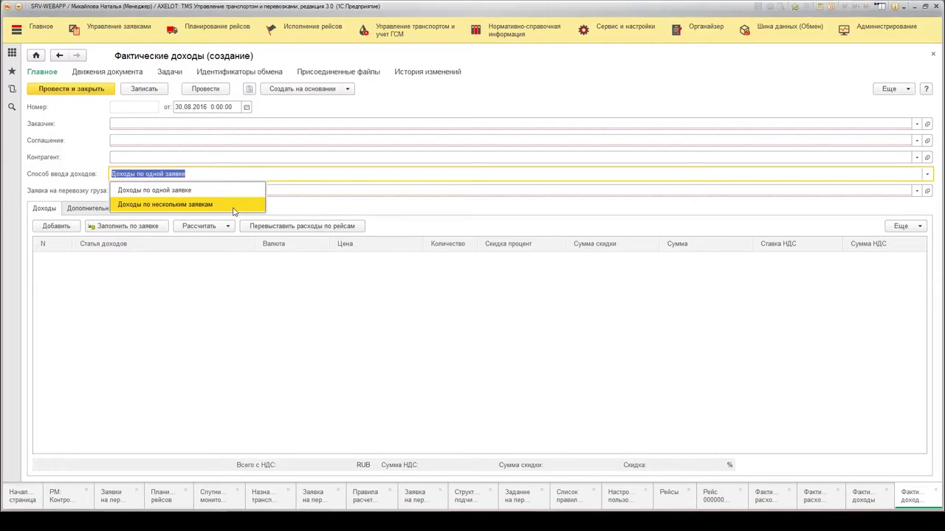
left_click(230, 325)
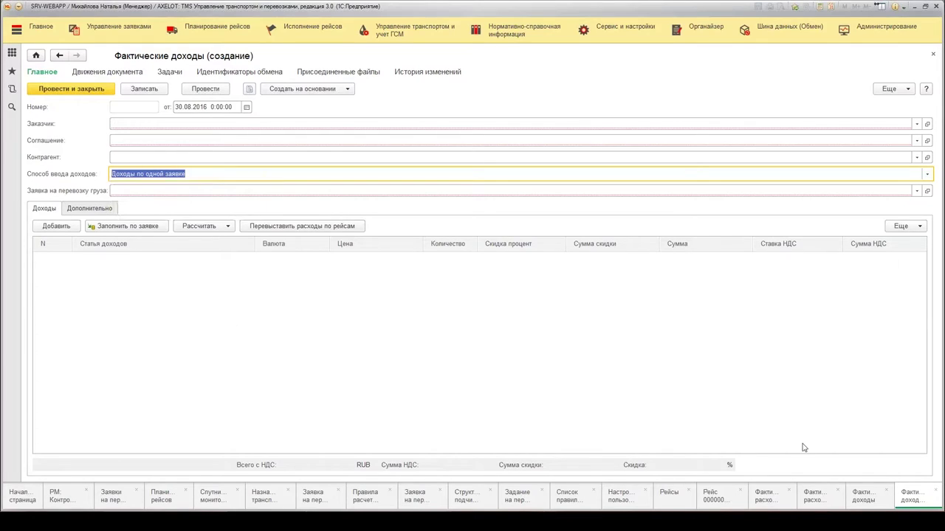
Return to the Фактические доходы list, view the document dated 17.03.2016 12:25:35 and close it.
left_click(862, 506)
double_click(209, 285)
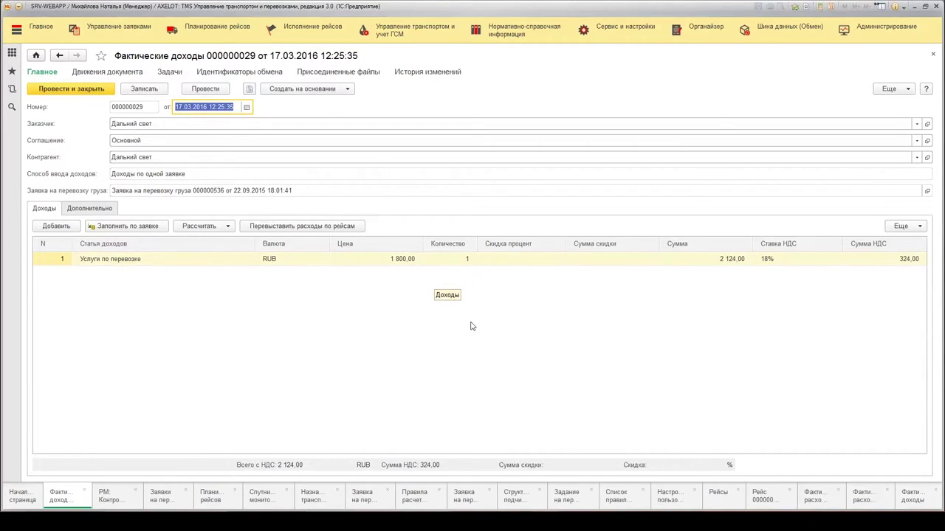
key("Escape")
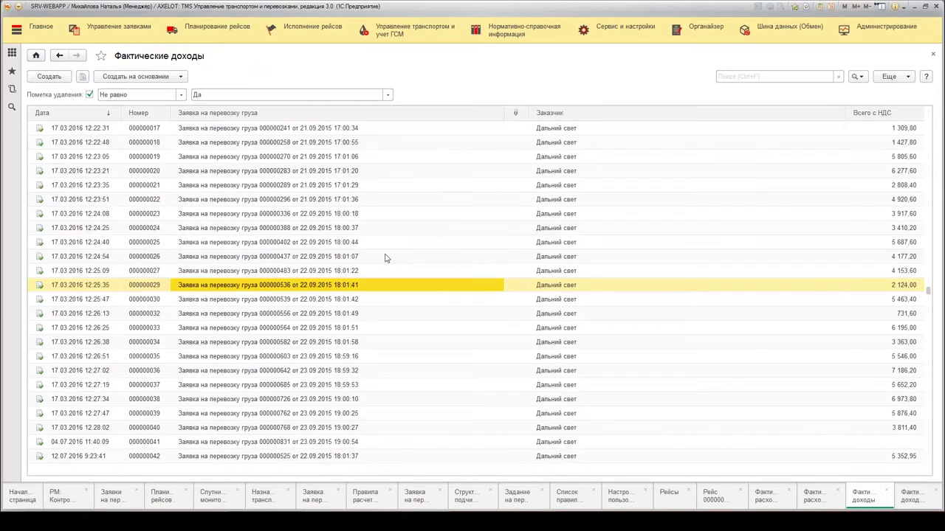
Start a new Прочие расходы document and view the available Вид прочих расходов options.
left_click(318, 27)
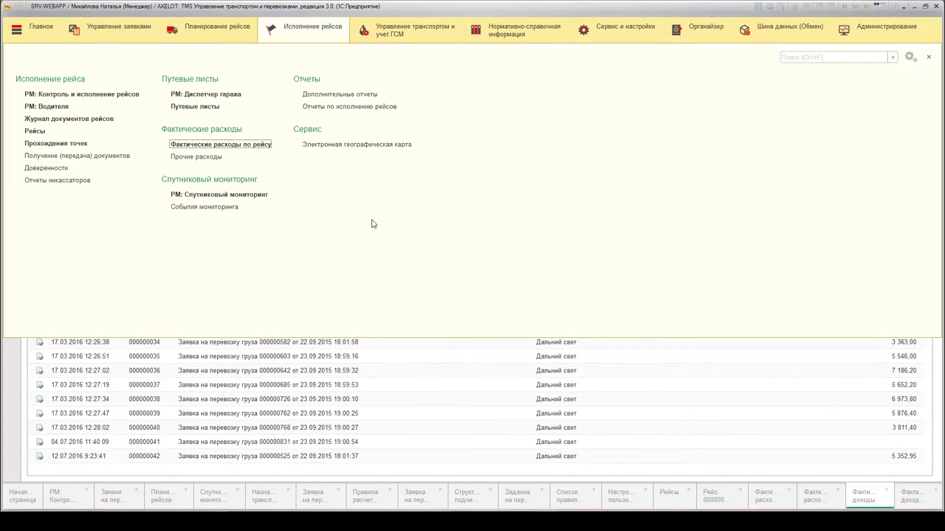
left_click(185, 158)
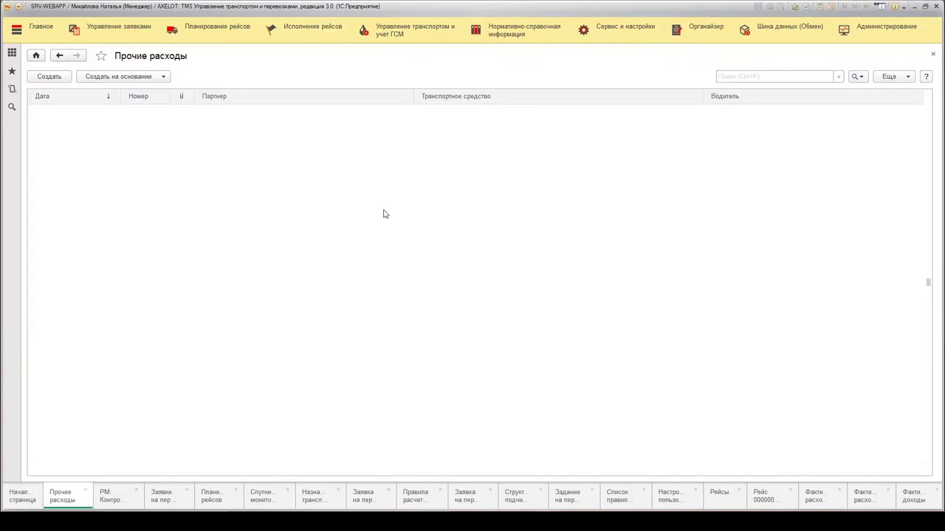
left_click(49, 79)
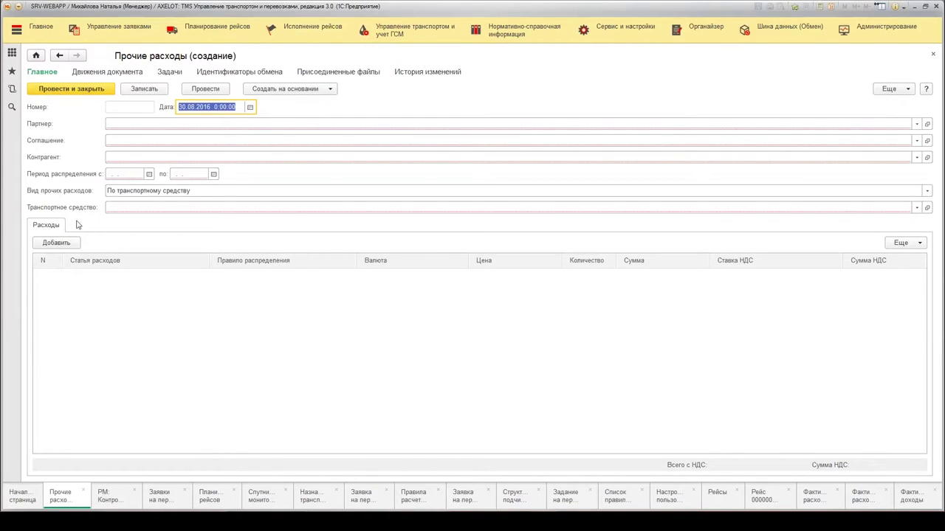
left_click(204, 189)
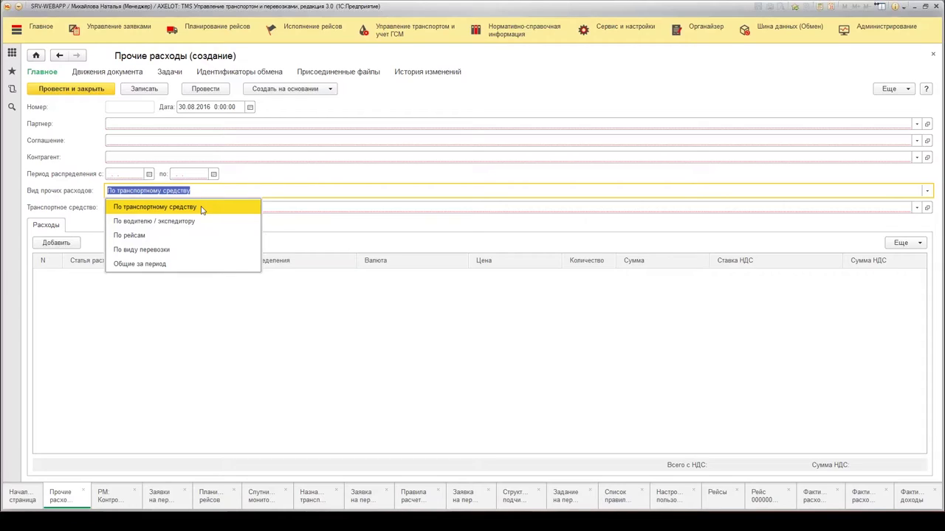
left_click(337, 349)
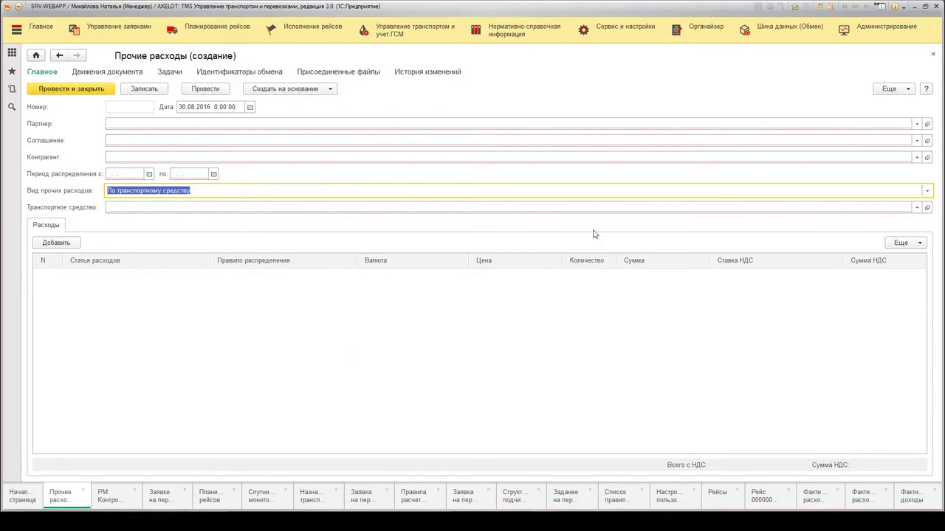
Open the Анализ маржинальности по заявкам report from the trip execution reports and generate it for last month with status Выполнена.
left_click(304, 27)
left_click(344, 108)
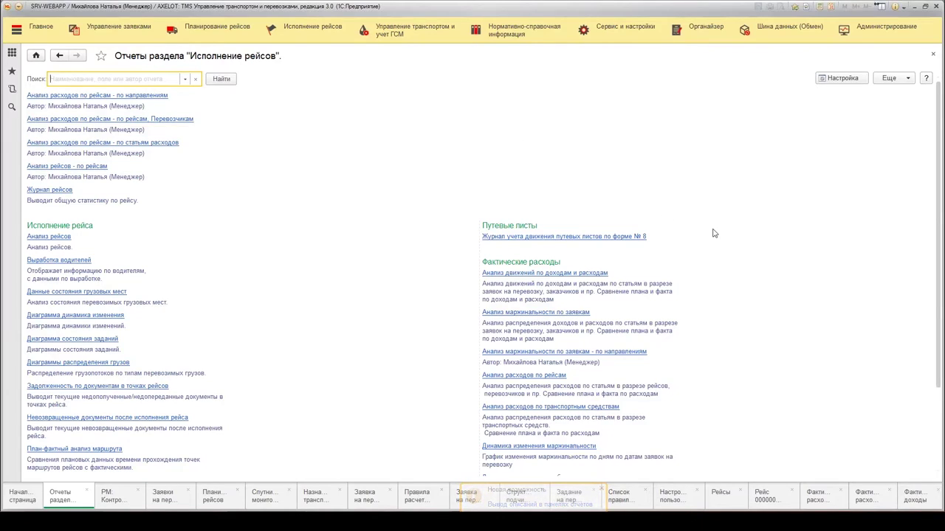
left_click(542, 312)
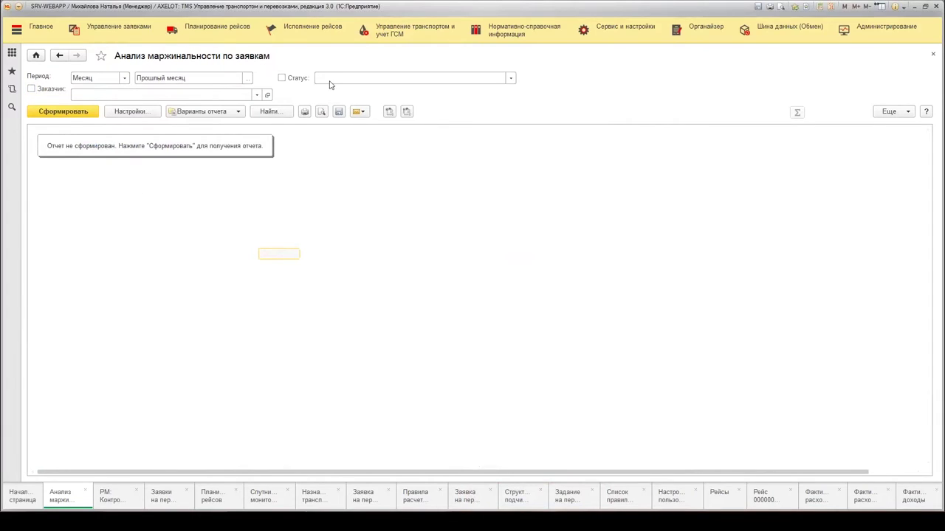
left_click(330, 83)
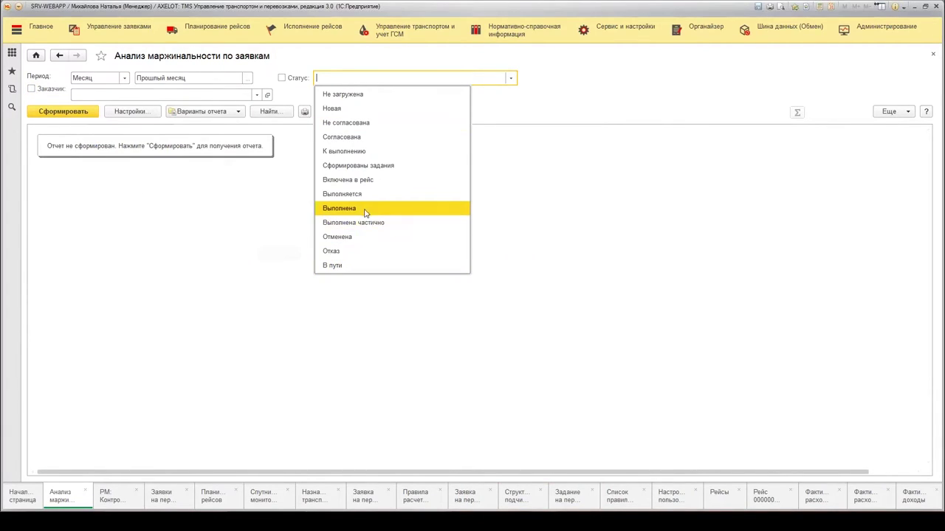
left_click(364, 209)
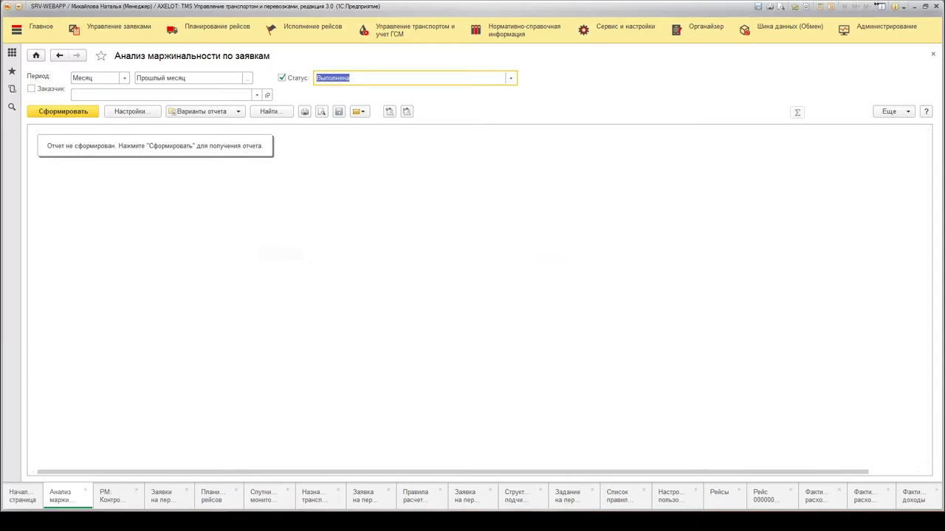
left_click(124, 77)
left_click(88, 136)
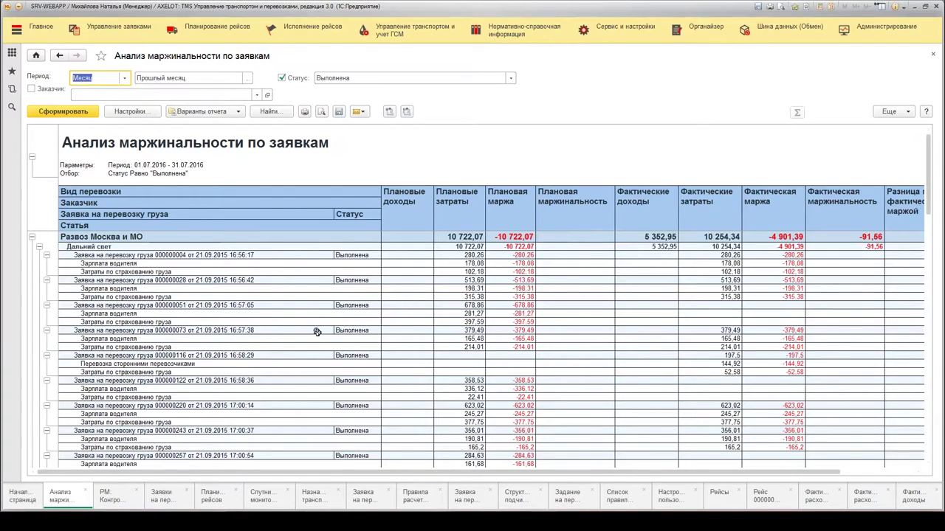
Look through the last-month margin report down to its Итого row.
left_click(483, 346)
scroll(744, 369, "down", 15)
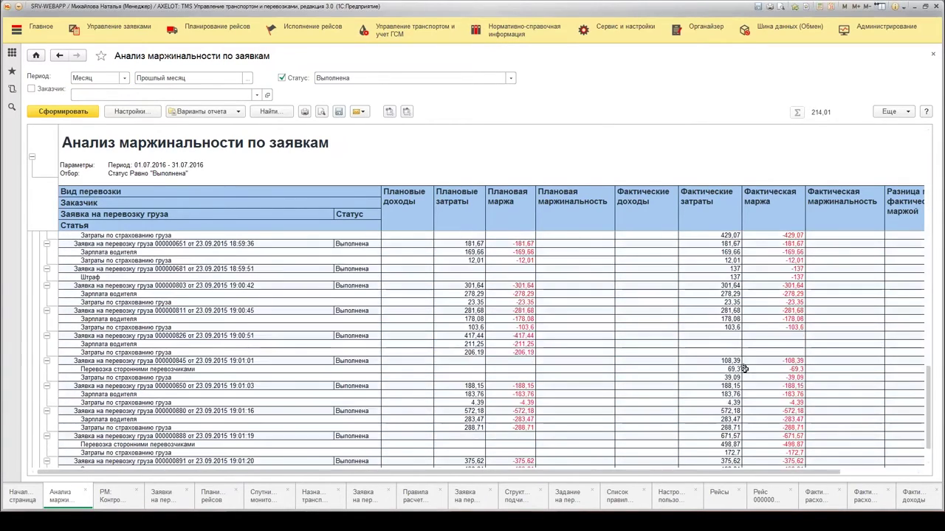
scroll(744, 369, "down", 2)
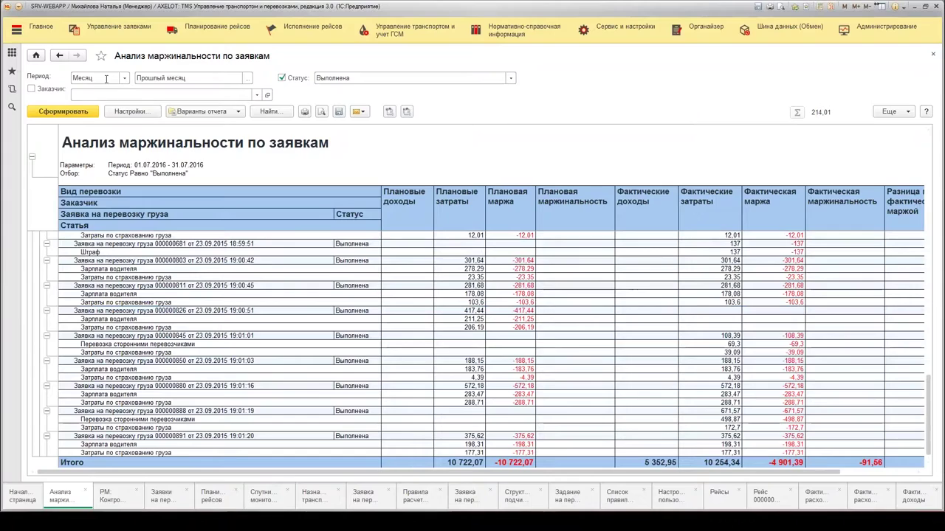
Set the margin report to a custom period starting 01.01.2015 and regenerate it.
left_click(124, 77)
left_click(107, 194)
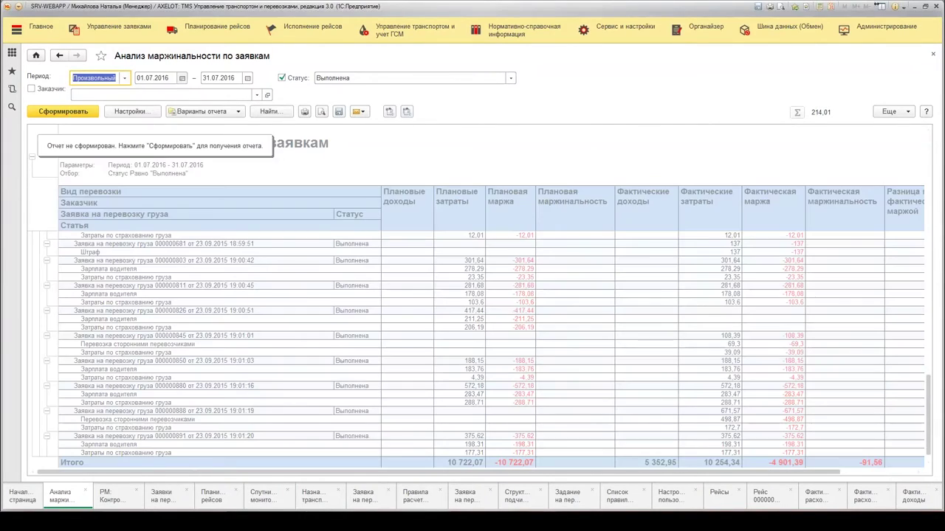
left_click(182, 78)
left_click(156, 97)
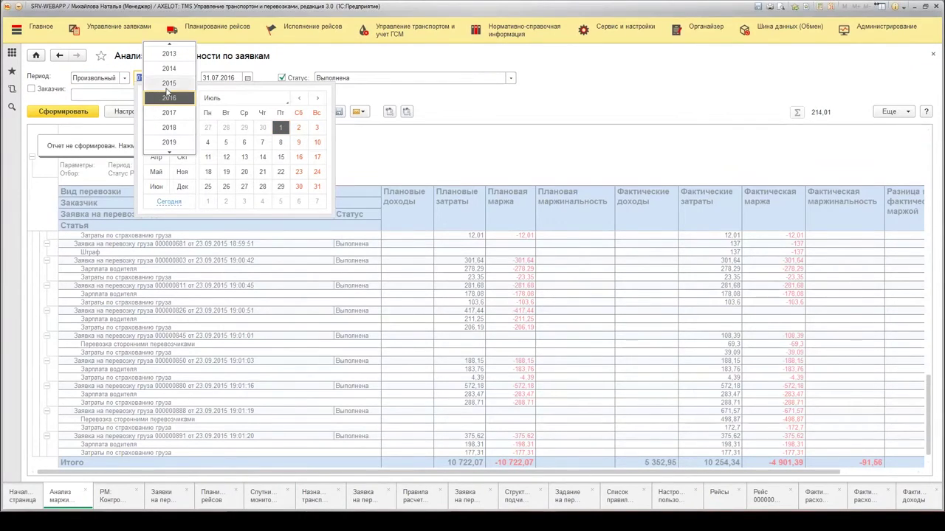
left_click(178, 148)
left_click(156, 112)
left_click(264, 128)
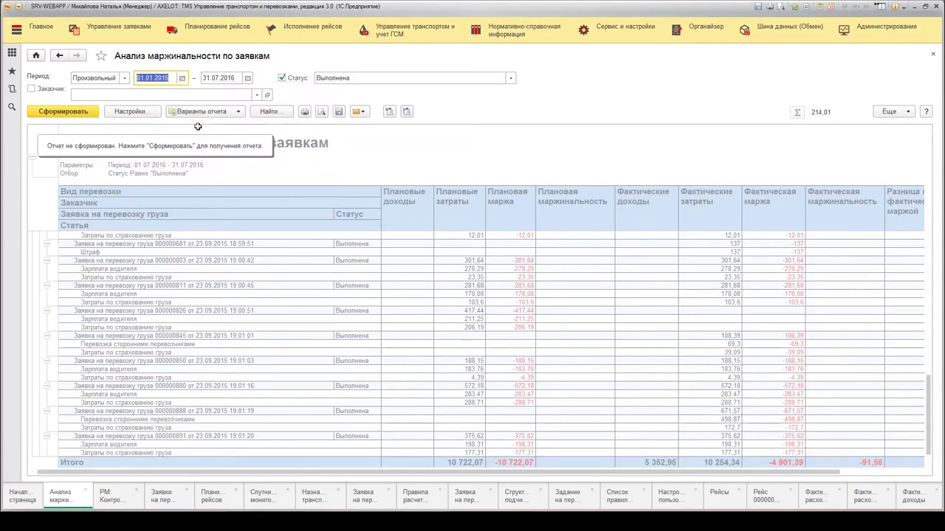
left_click(72, 113)
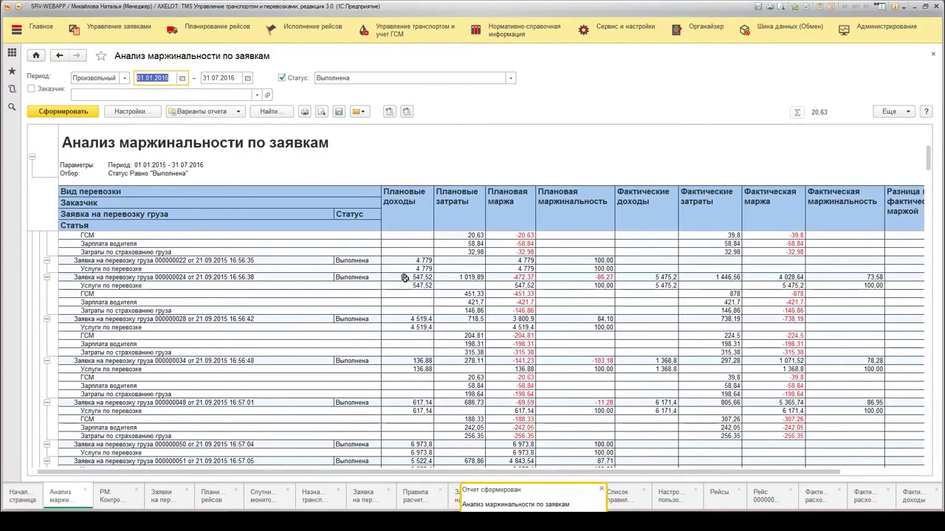
Compare planned and actual income and costs for the transport request dated 21.09.2015 16:56:38, including its cost items.
left_click(413, 278)
left_click(462, 277)
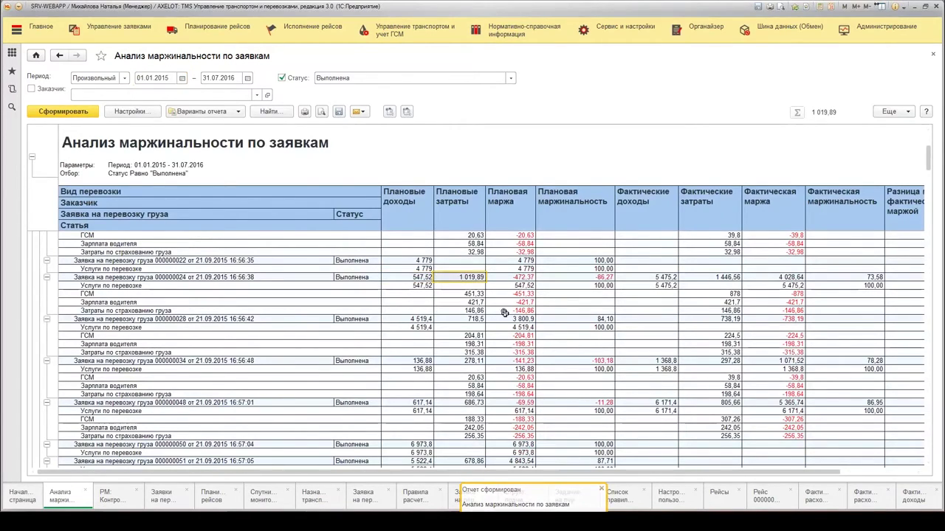
left_click(116, 278)
left_click(415, 278)
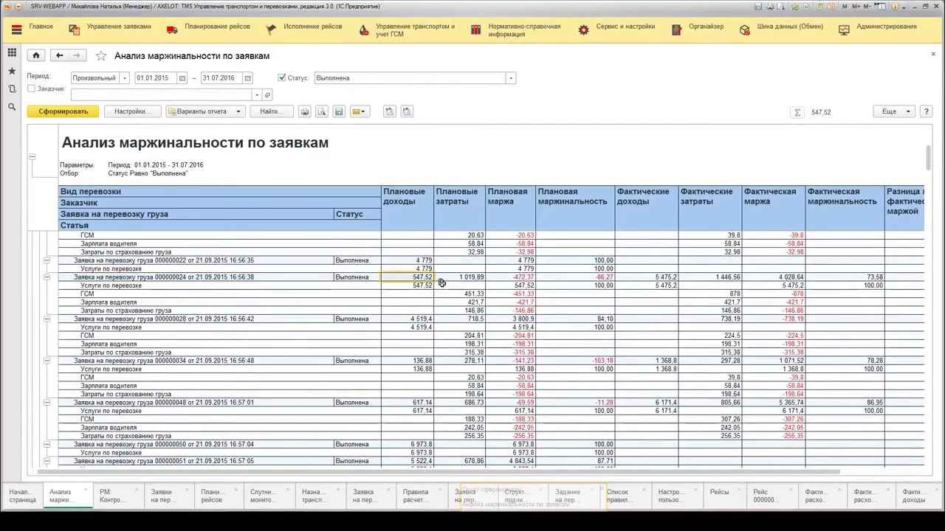
left_click(459, 278)
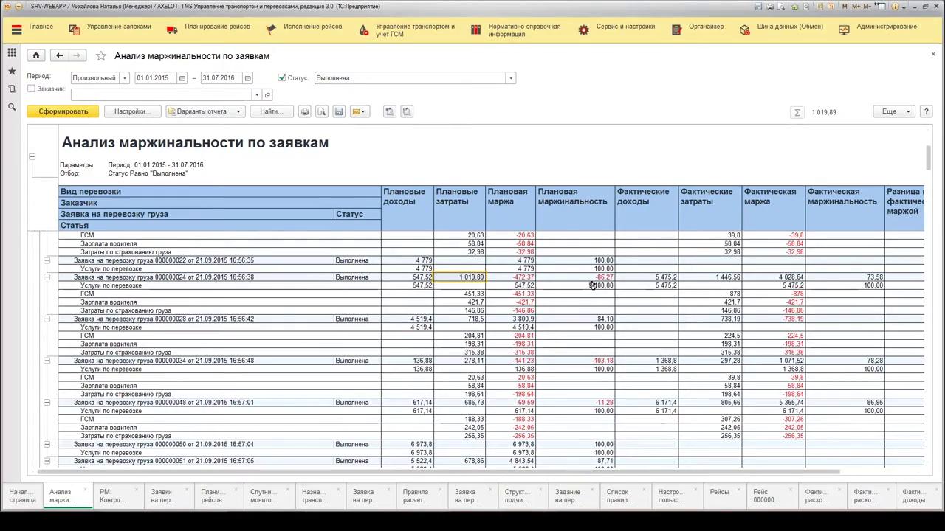
left_click(706, 278)
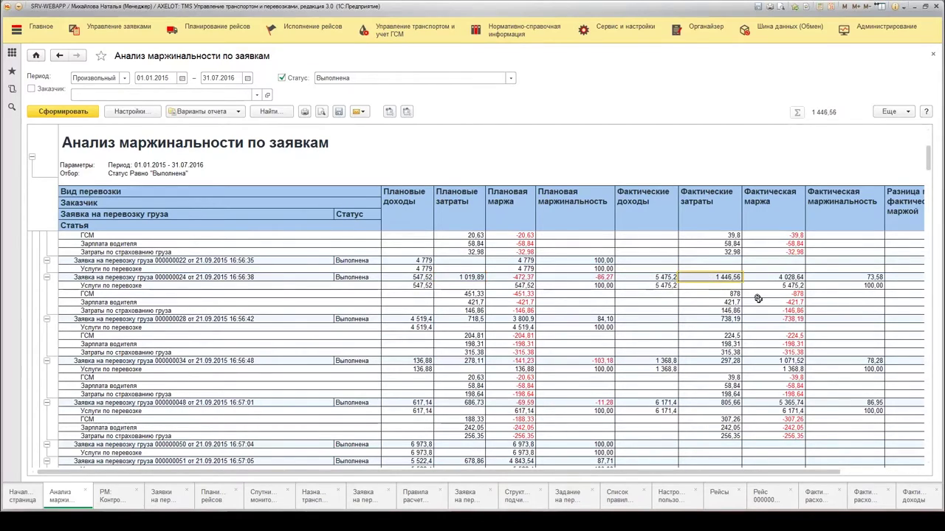
left_click(656, 277)
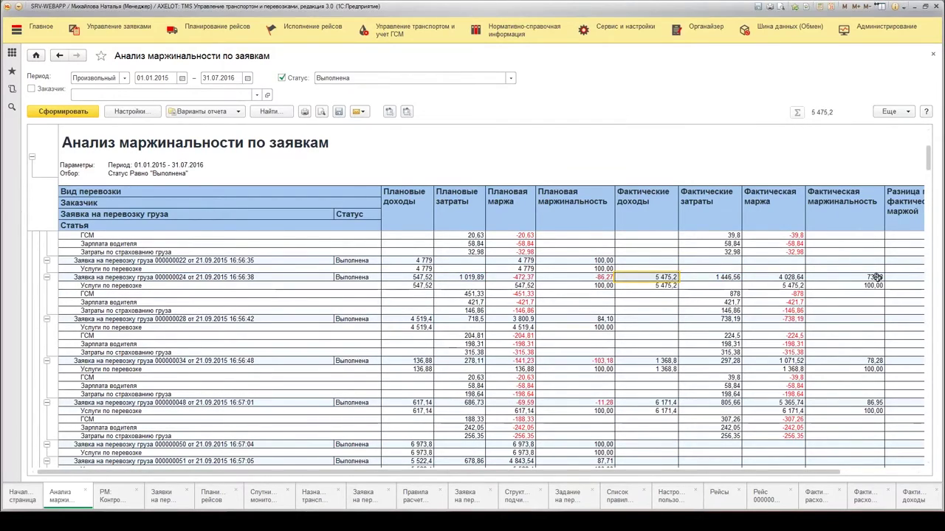
left_click(160, 275)
left_click(158, 285)
left_click_drag(159, 285, 209, 319)
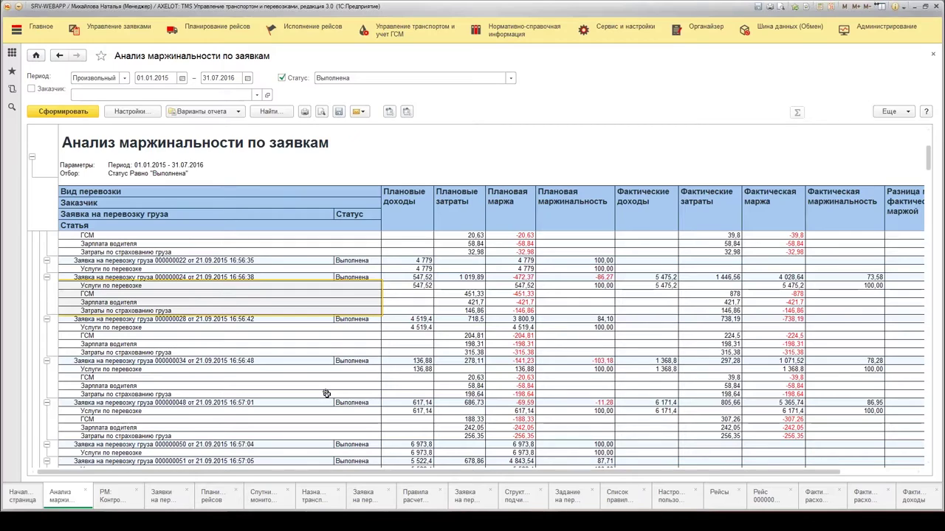
scroll(326, 393, "down", 7)
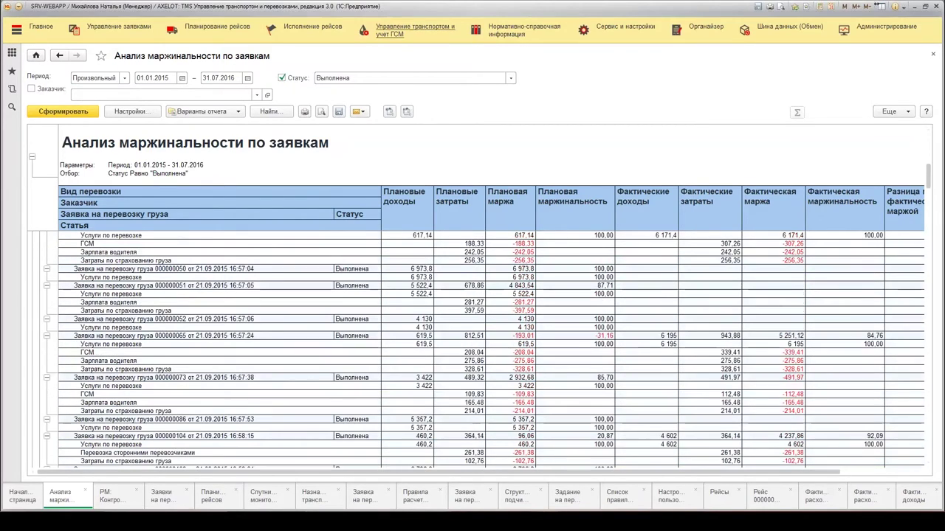
Open the Анализ расходов по рейсам report and set a custom period starting 01.01.2015.
left_click(310, 29)
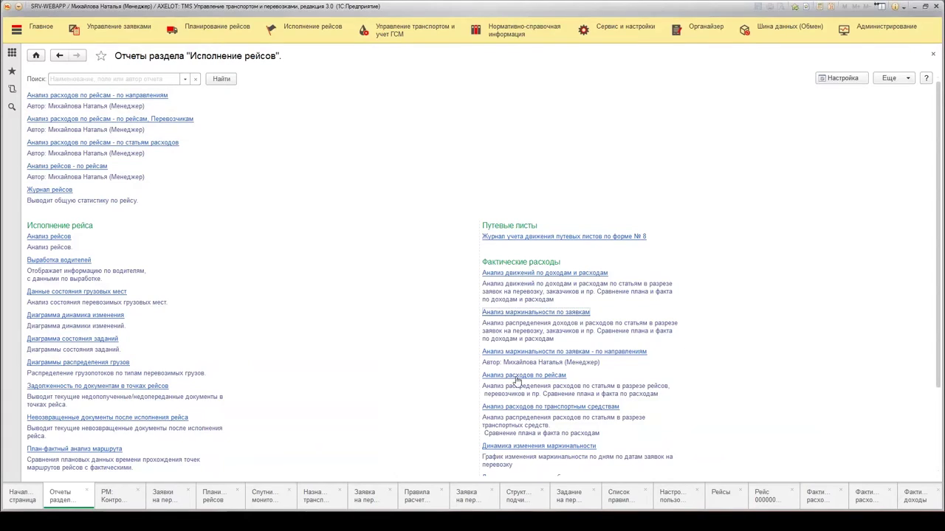
left_click(521, 376)
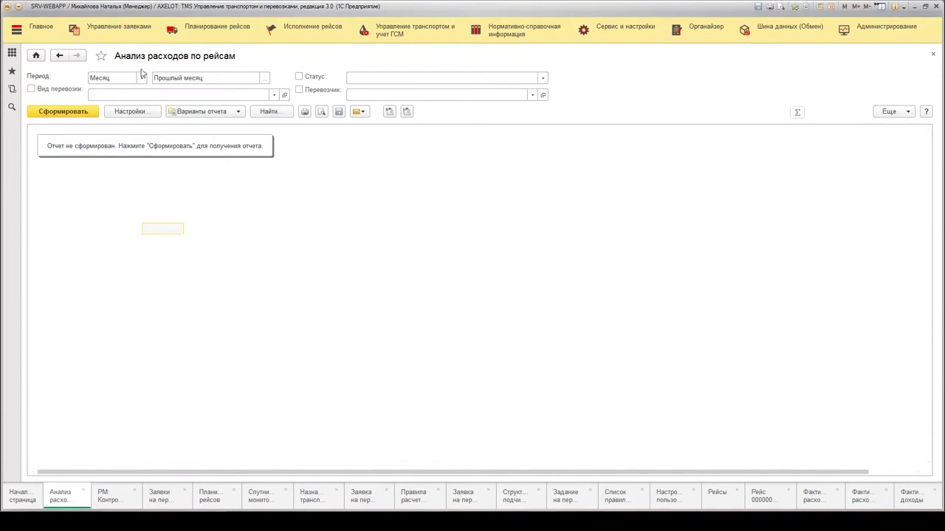
left_click(140, 79)
left_click(147, 195)
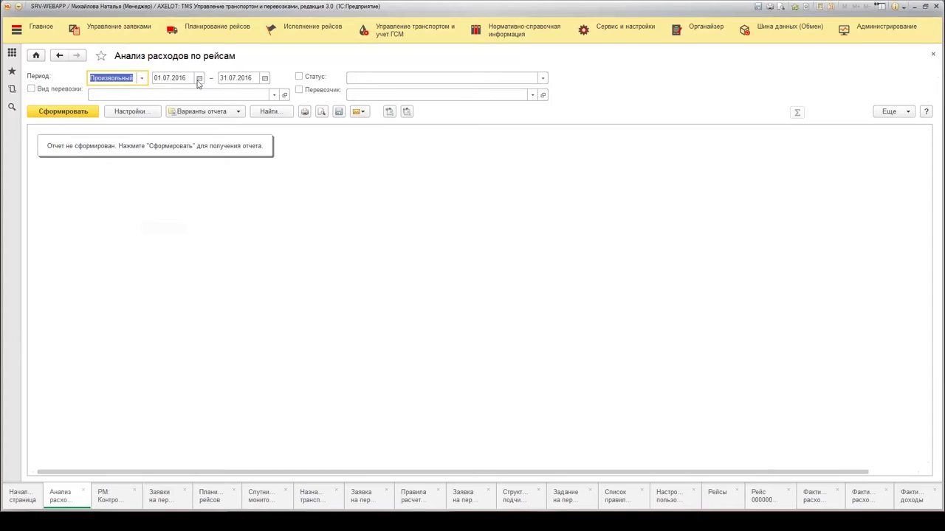
left_click(198, 78)
left_click(176, 97)
left_click(185, 81)
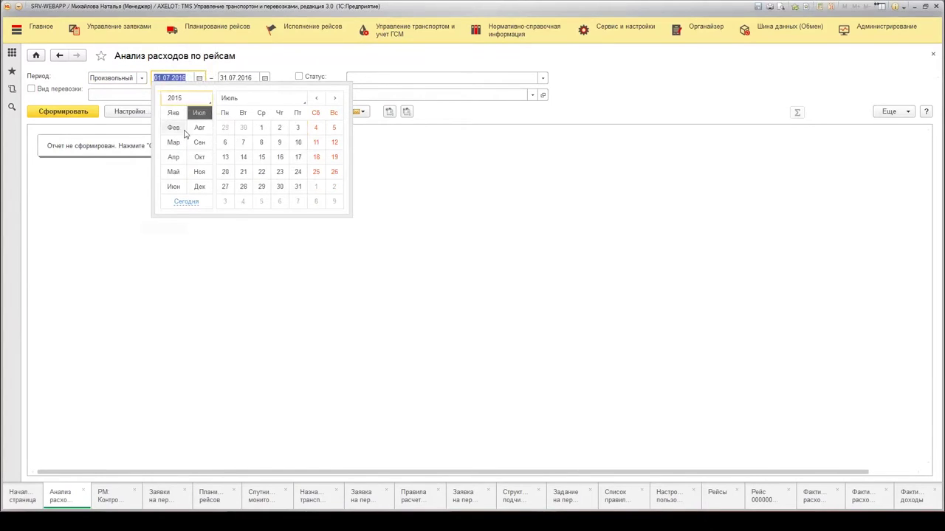
left_click(173, 112)
left_click(279, 128)
Filter the trip expense report by the status Завершен and generate it.
left_click(392, 78)
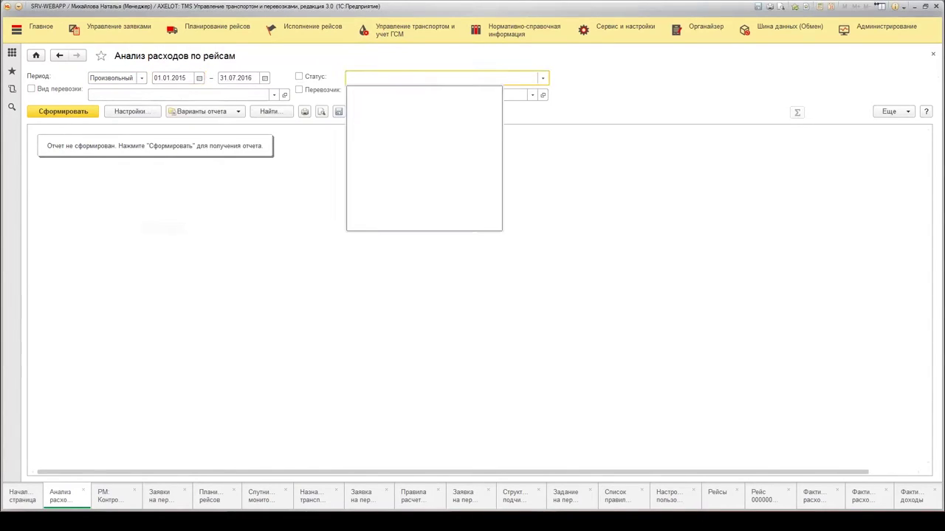
left_click(369, 222)
left_click(72, 111)
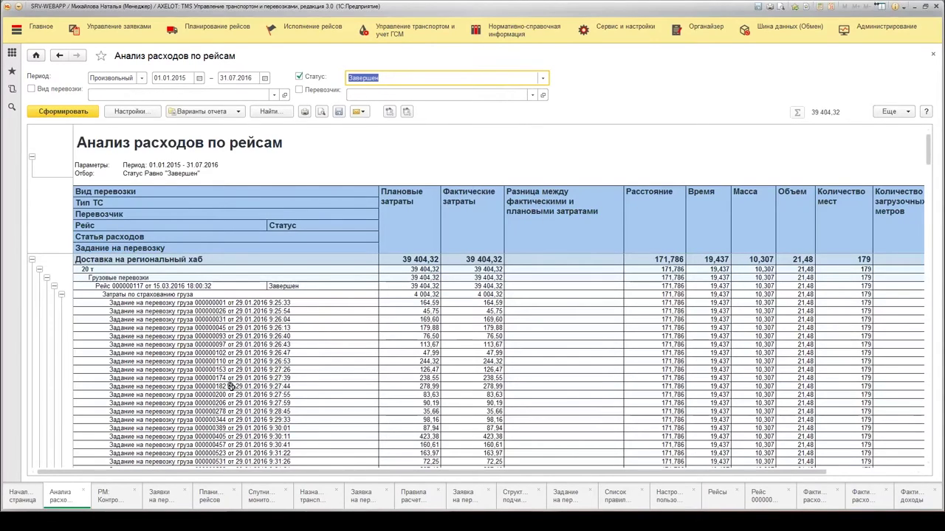
Look through the expense report and compare planned and actual costs by cost item for the trip dated 17.03.2016 12:09:42.
left_click(246, 327)
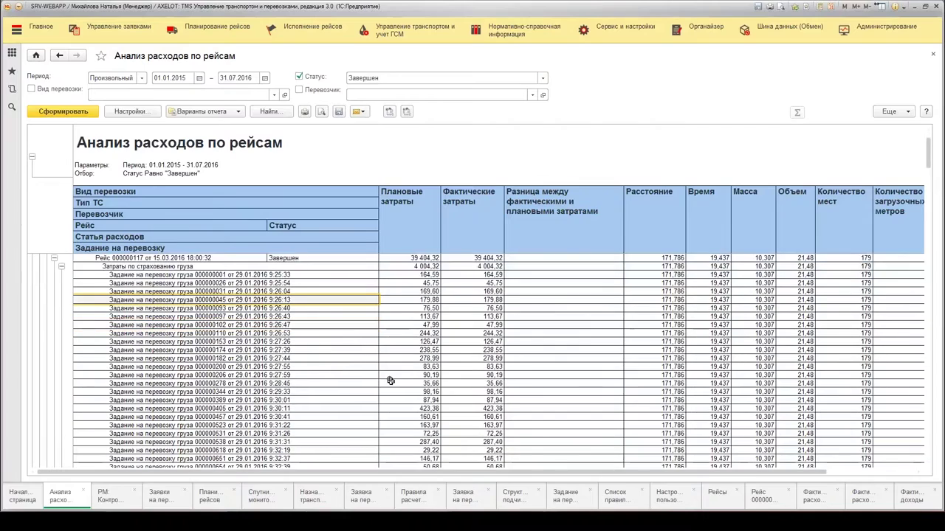
scroll(390, 380, "down", 5)
scroll(467, 383, "down", 5)
scroll(532, 327, "up", 5)
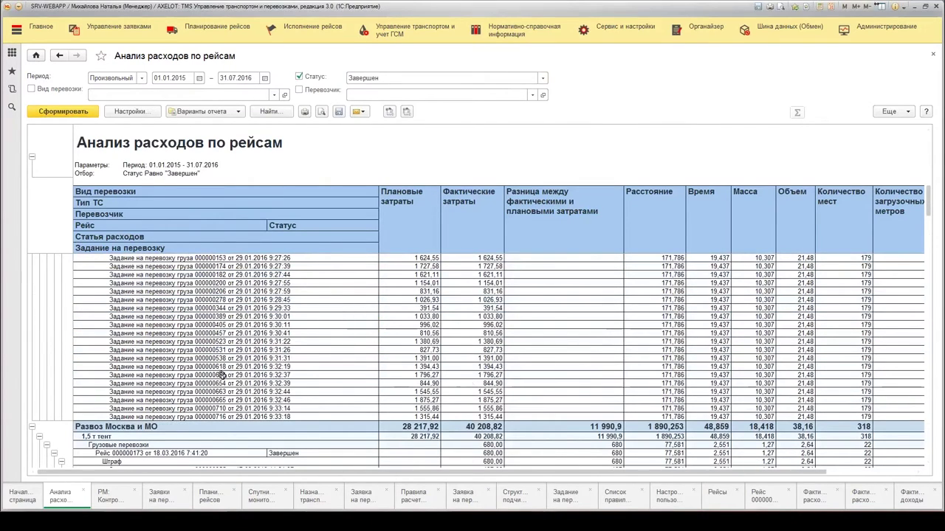
scroll(231, 364, "down", 4)
scroll(231, 364, "down", 5)
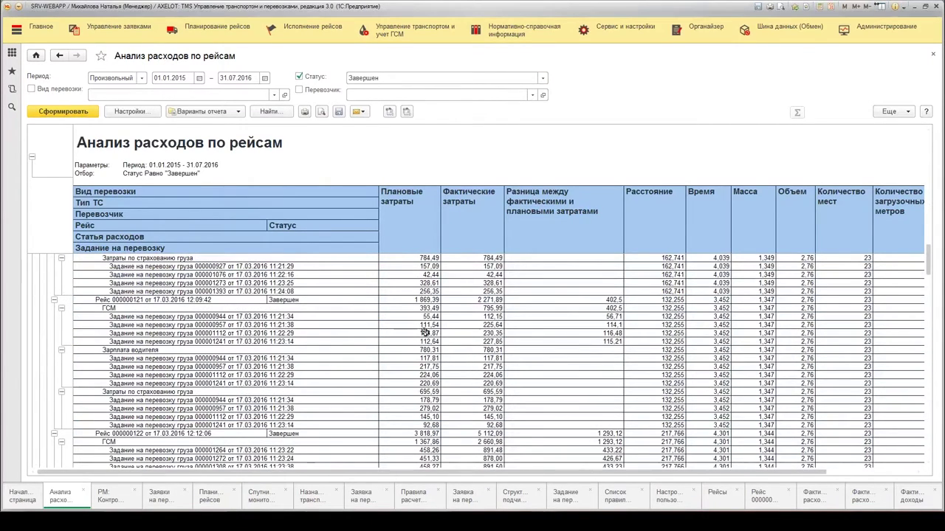
left_click(423, 333)
left_click_drag(149, 299, 482, 421)
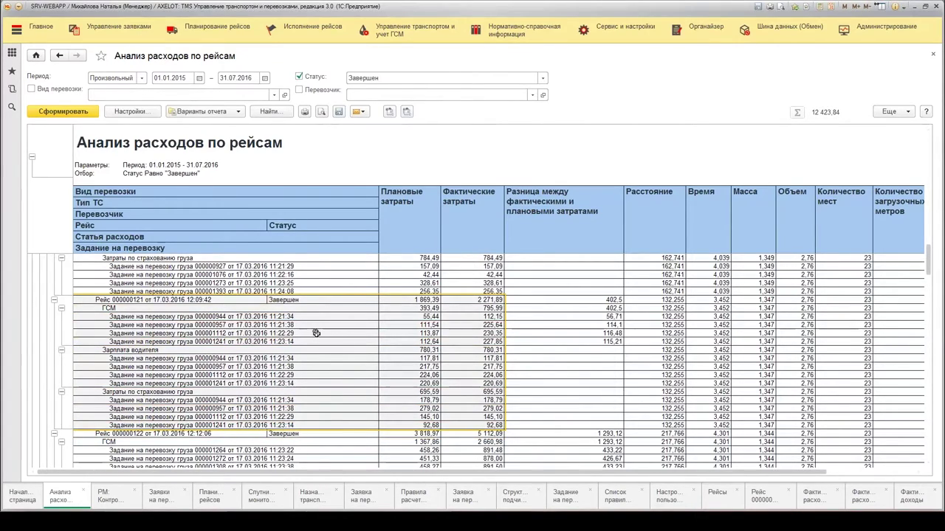
Collapse the expense report's groupings to level 3 so that costs are summarized down to carrier.
right_click(68, 325)
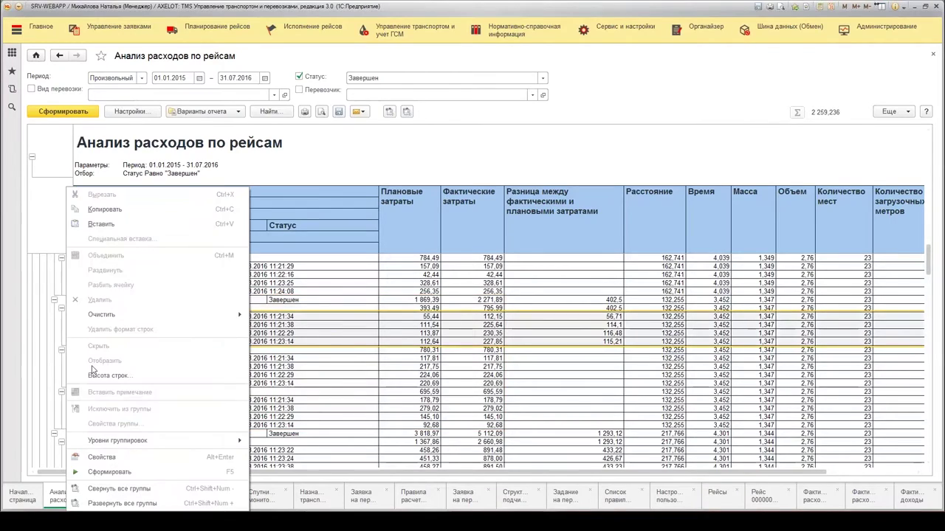
mouse_move(122, 441)
left_click(297, 446)
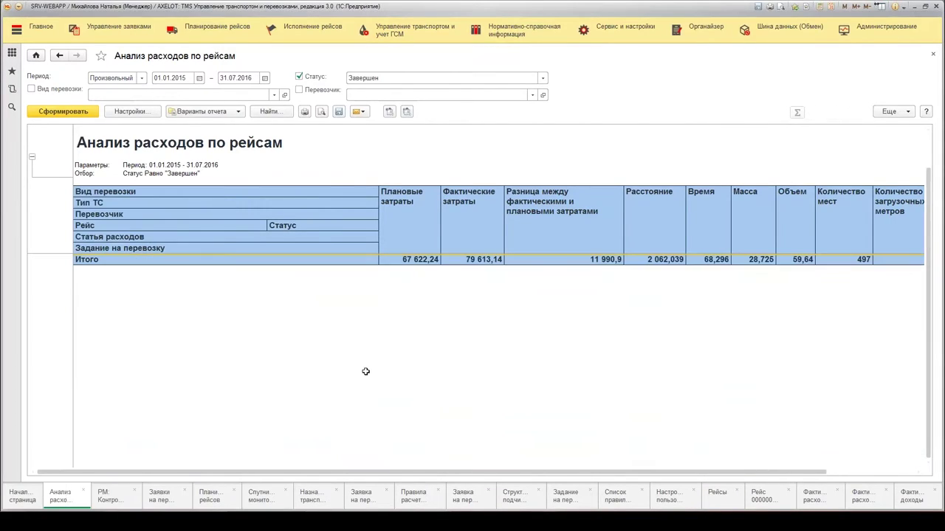
right_click(55, 278)
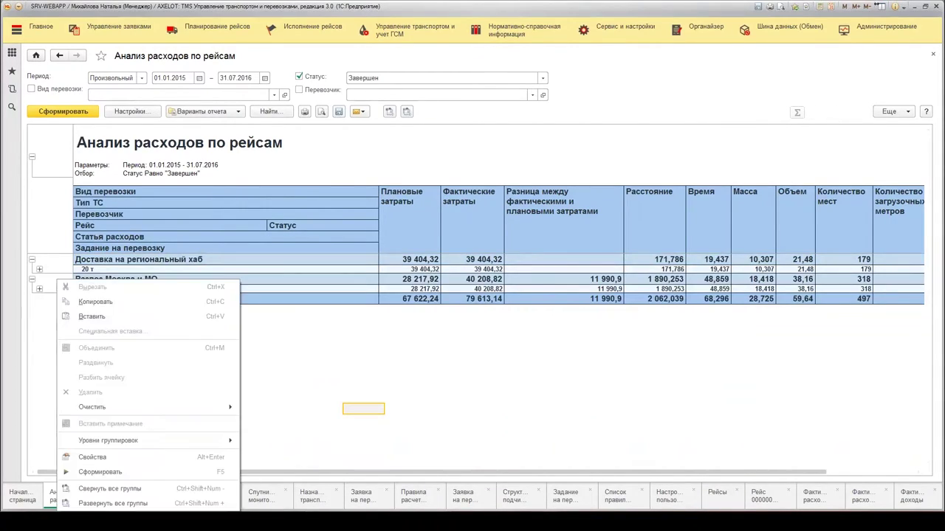
mouse_move(185, 440)
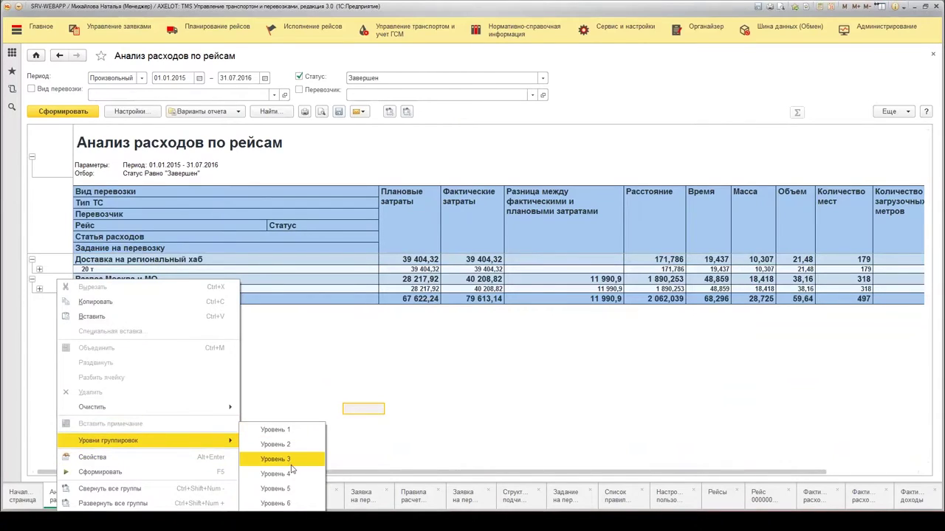
left_click(293, 463)
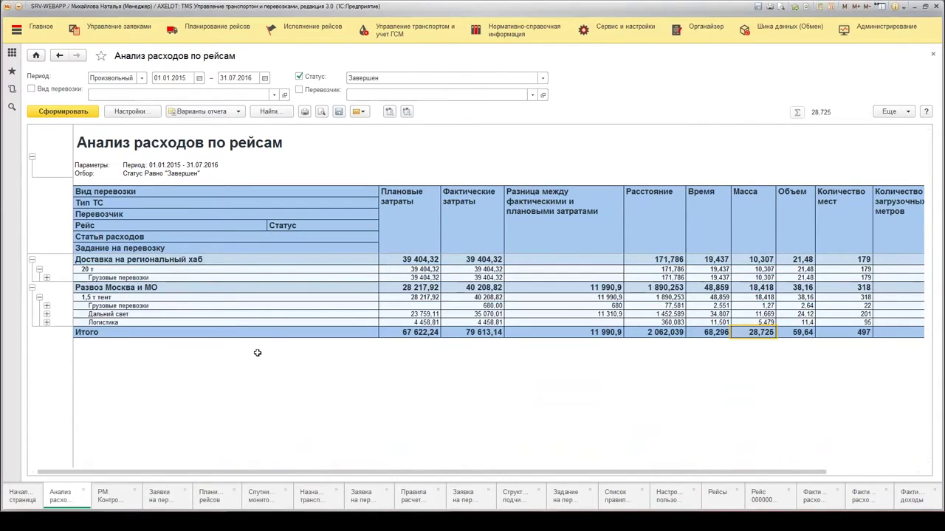
left_click(201, 298)
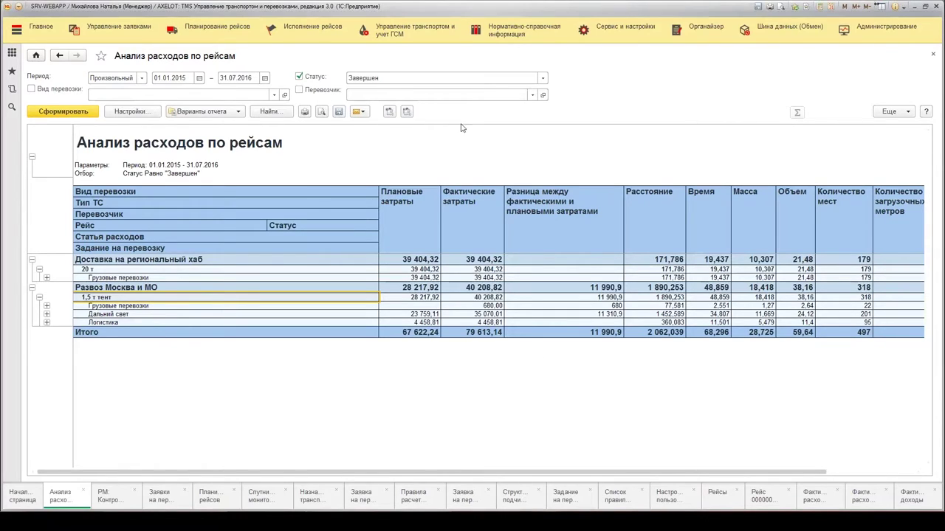
Open the Анализ рейсов report from the trip execution reports and generate it with its existing filters.
left_click(322, 28)
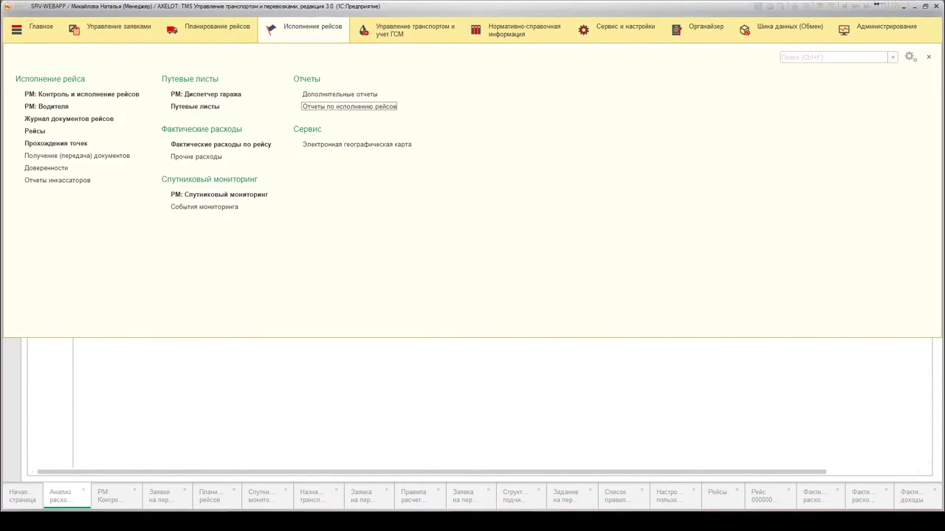
left_click(332, 108)
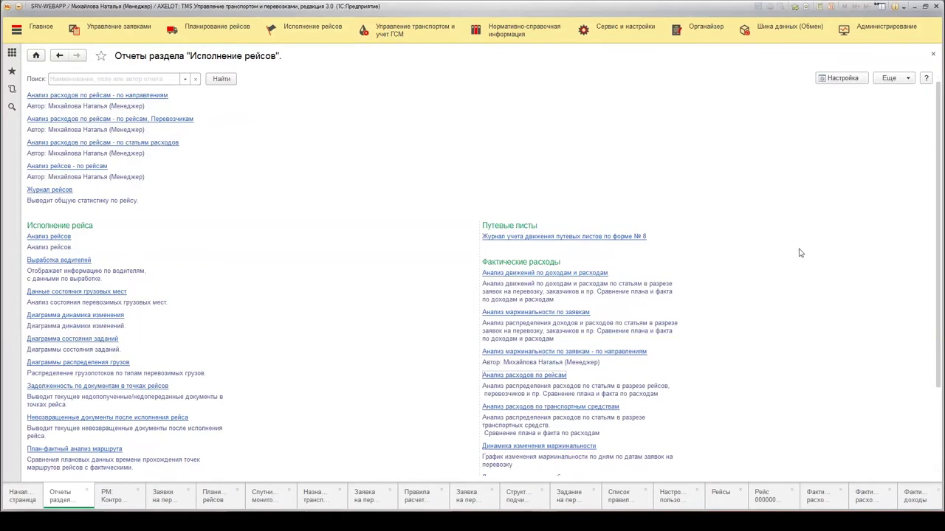
left_click(56, 237)
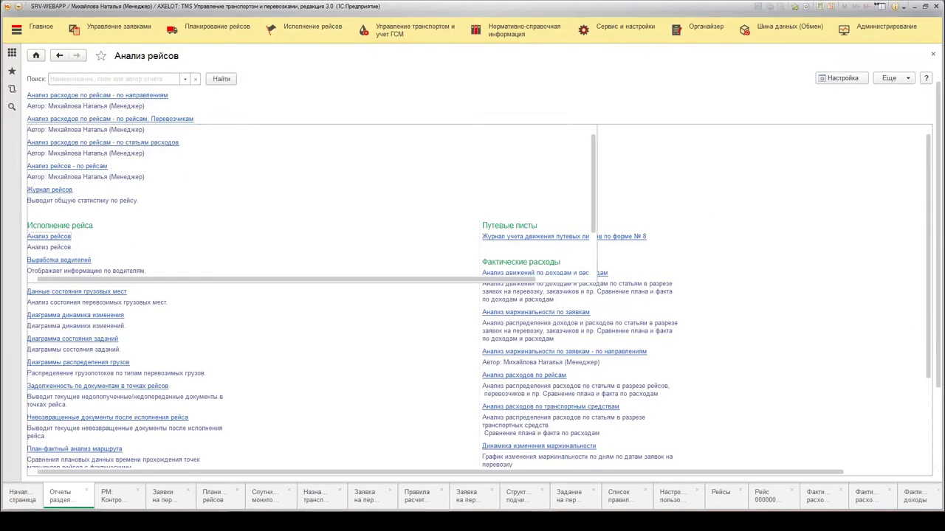
left_click(62, 111)
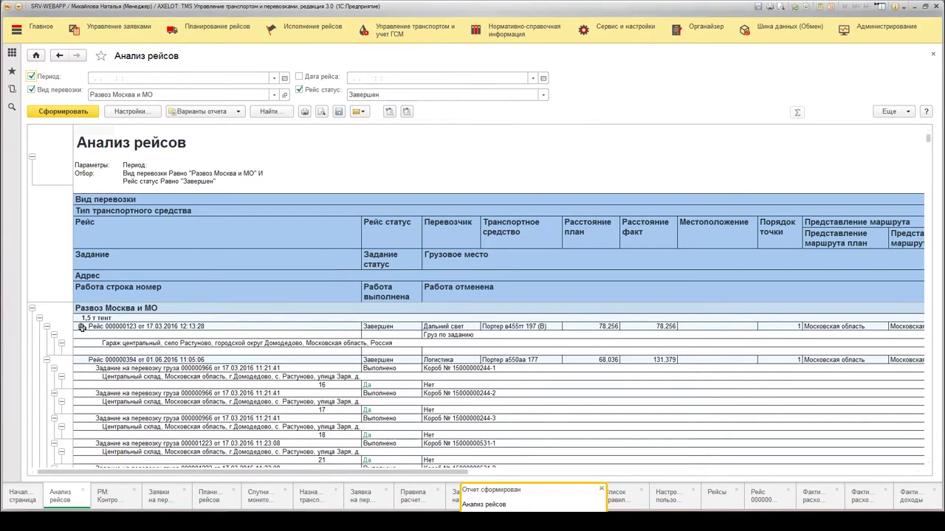
Collapse the Анализ рейсов report's groupings to level 3 so that rows are listed by trip.
right_click(62, 362)
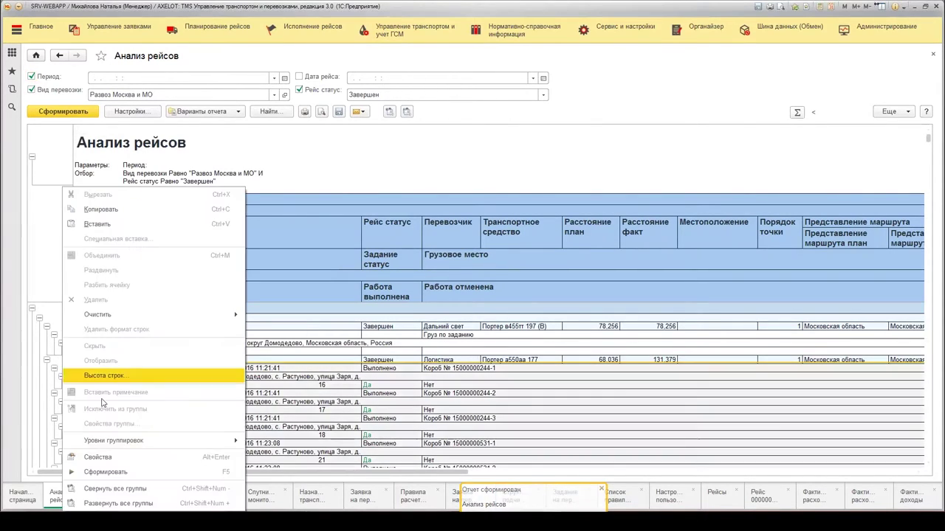
mouse_move(136, 442)
left_click(290, 455)
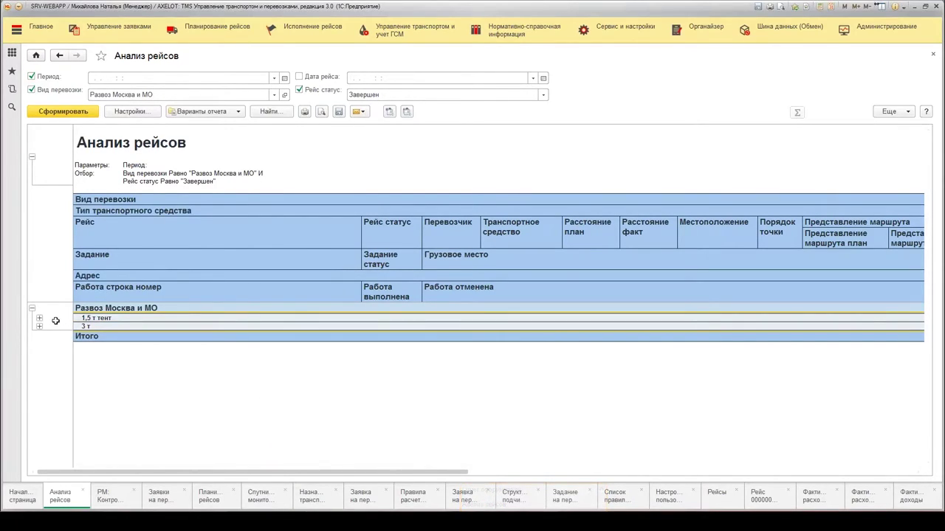
right_click(50, 320)
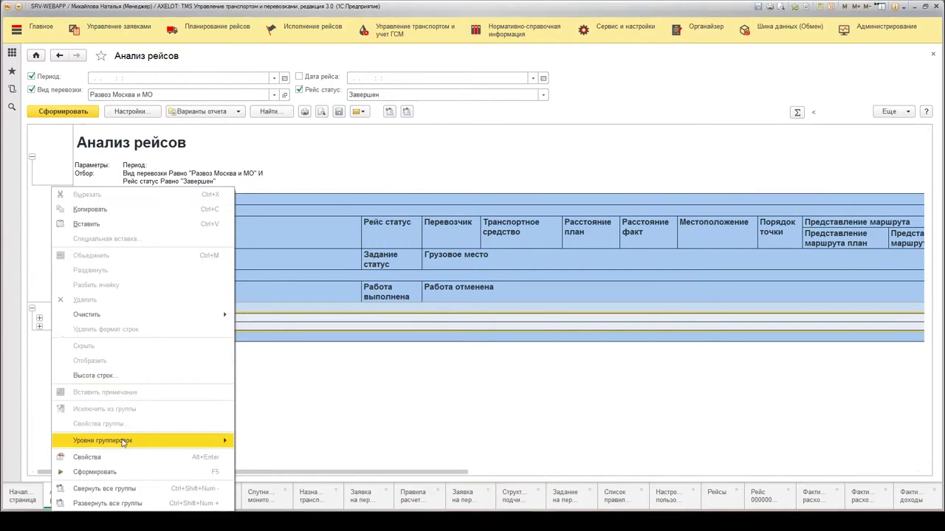
mouse_move(148, 441)
left_click(288, 462)
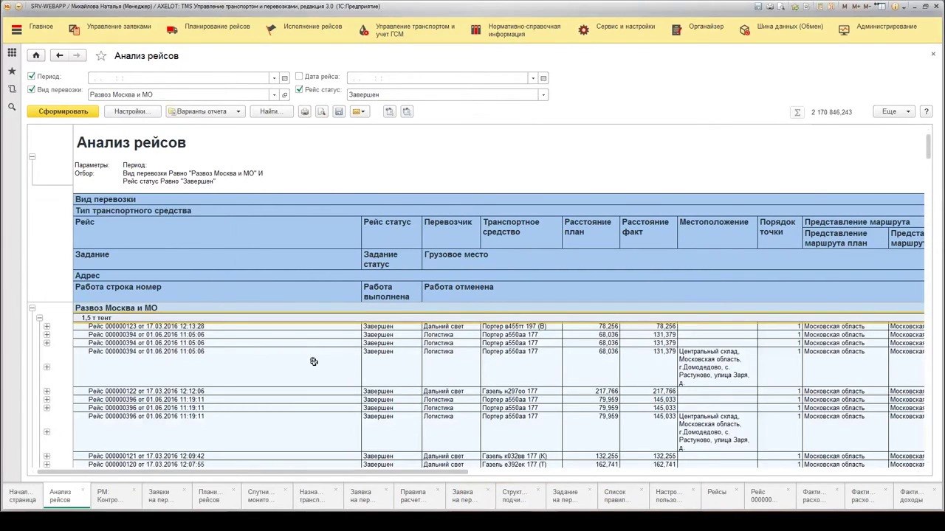
Examine all columns for the trip dated 01.06.2016 11:05:06, from carrier, vehicle and distances to times, cargo quantities and expenses.
left_click(388, 352)
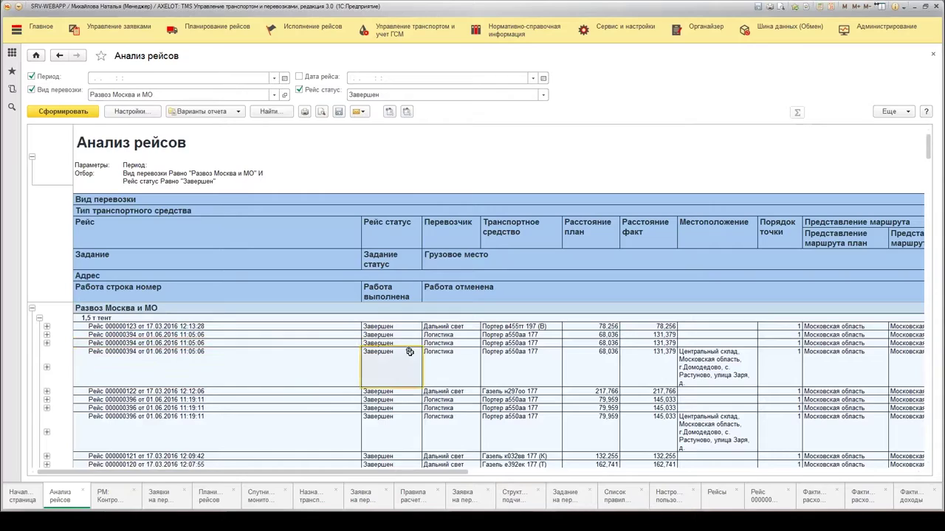
left_click(458, 356)
key("Right")
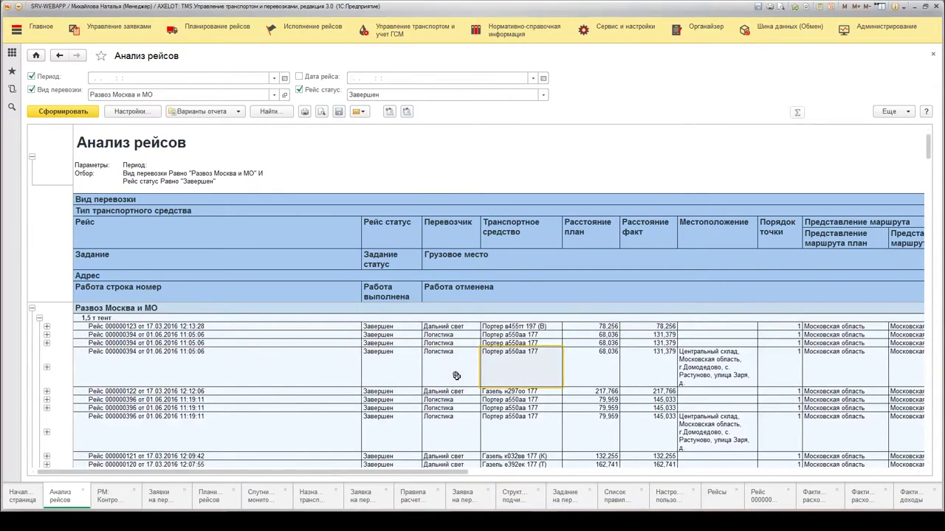
key("Right")
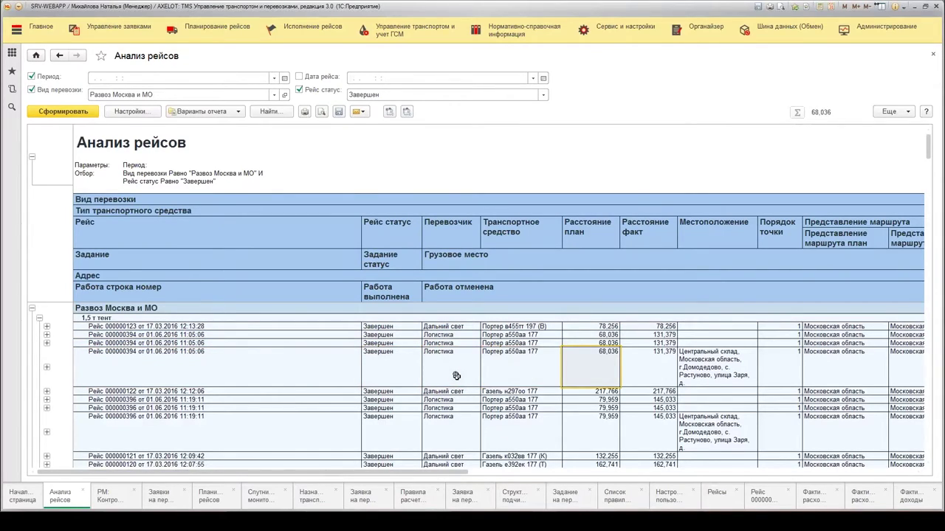
key("Right")
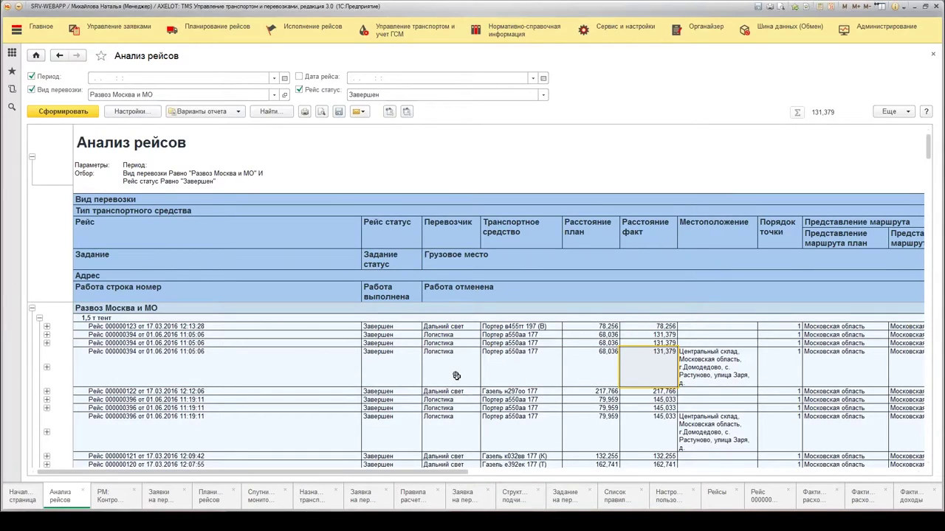
key("Right")
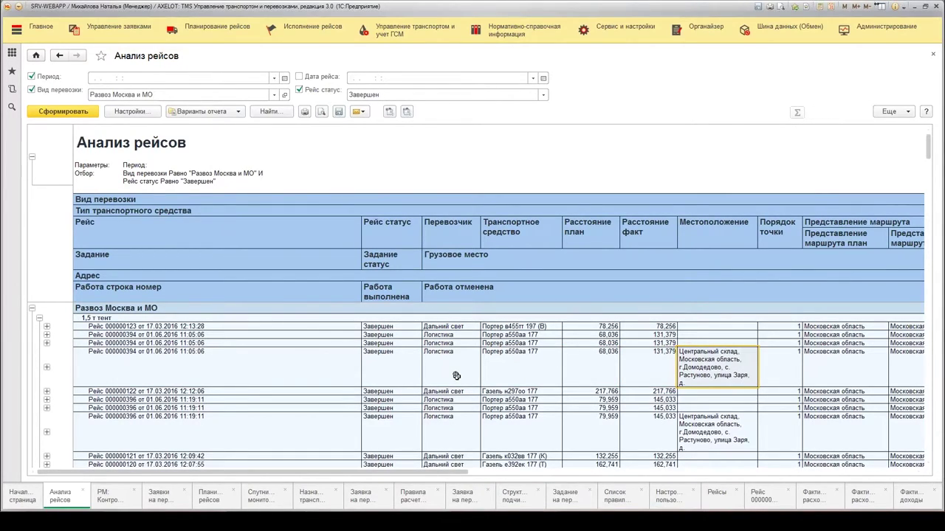
key("Right")
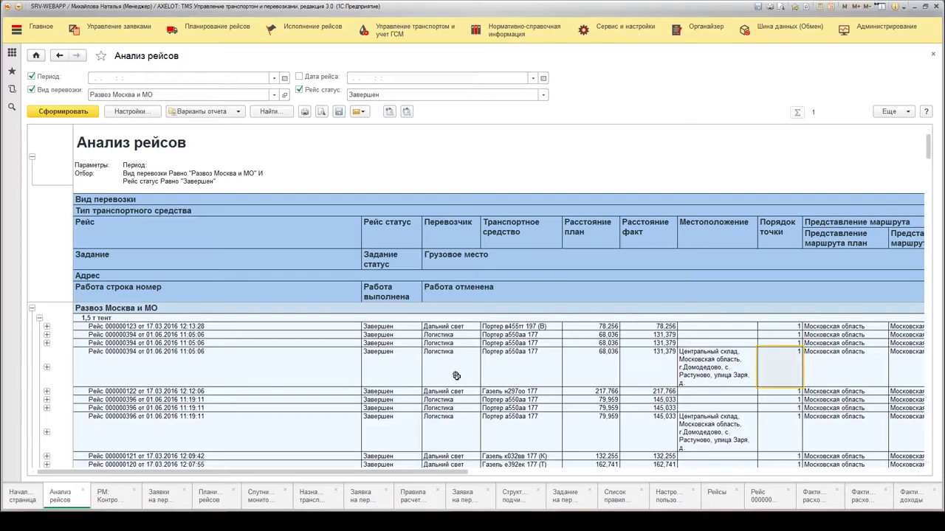
key("Right")
key("Right")
key("Right")
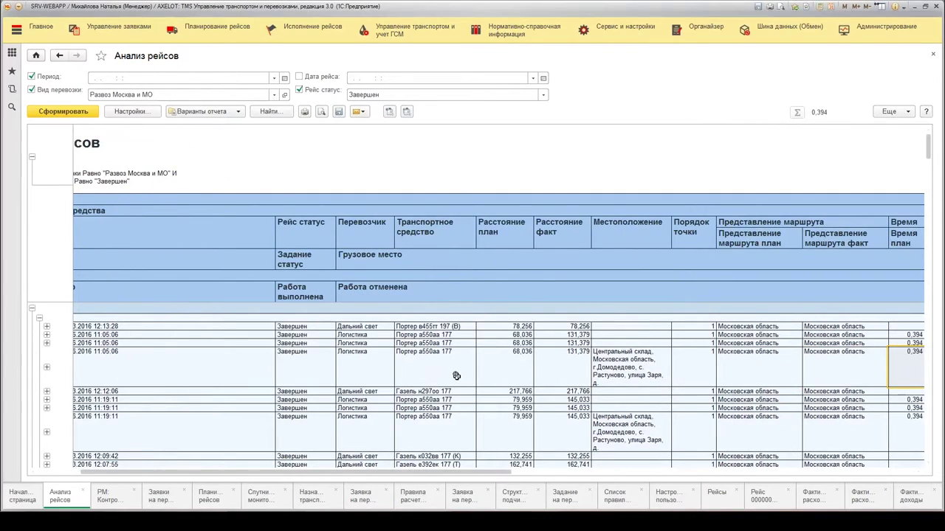
key("Right")
key("Right")
key("Right")
key("Right")
key("Right")
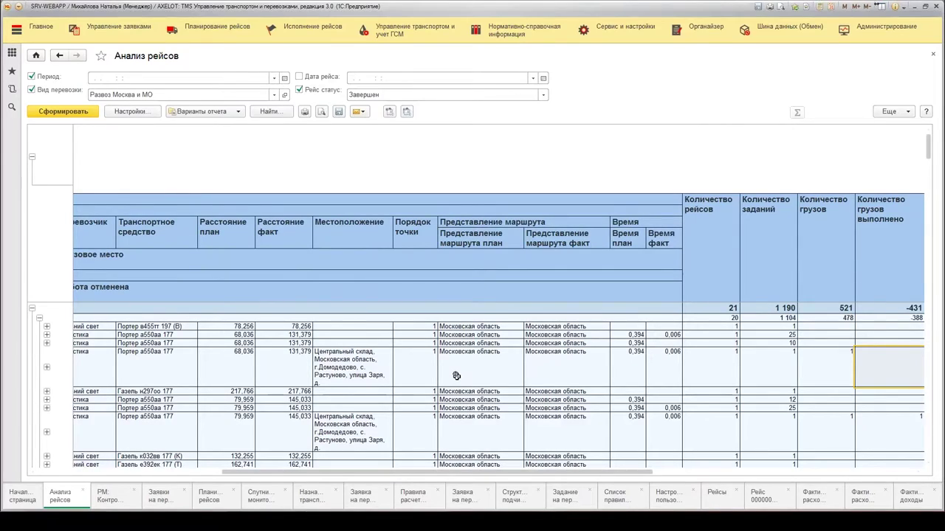
key("Left")
key("Left")
key("Left")
key("Left")
key("Left")
key("Right")
key("Right")
key("Right")
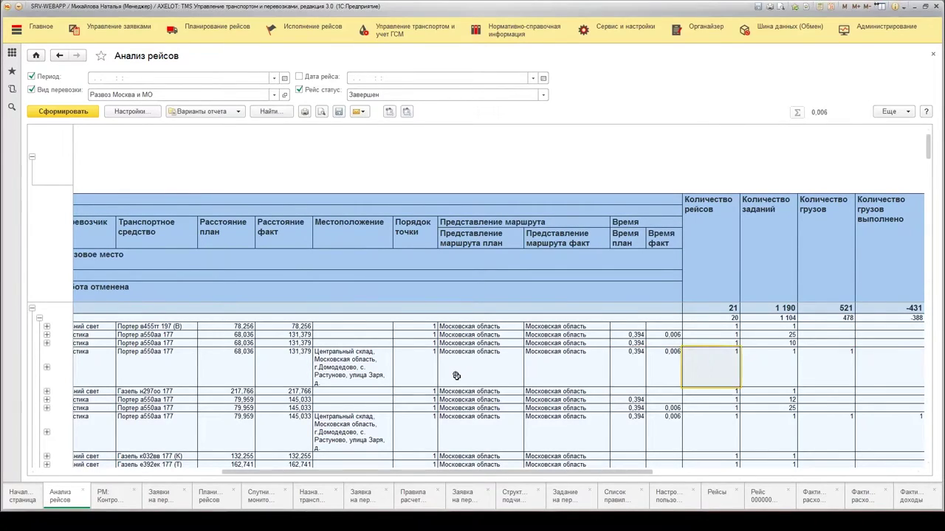
key("Right")
key("Right")
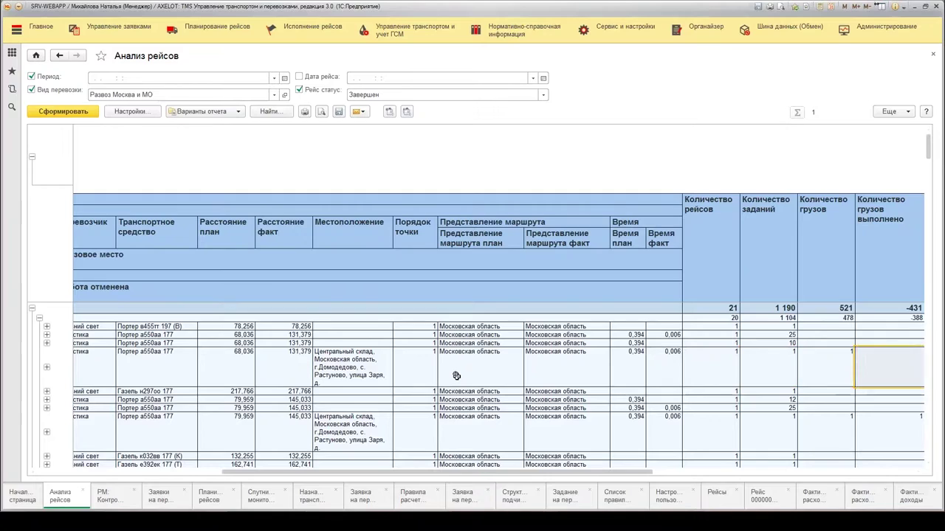
key("Right")
key("Right")
key("Right")
key("Right")
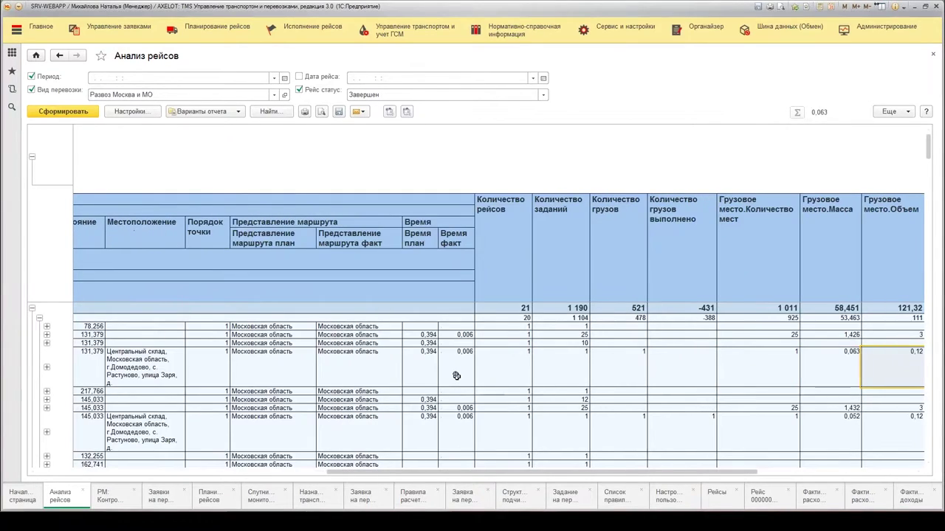
key("Right")
key("Right")
key("Right")
key("Right")
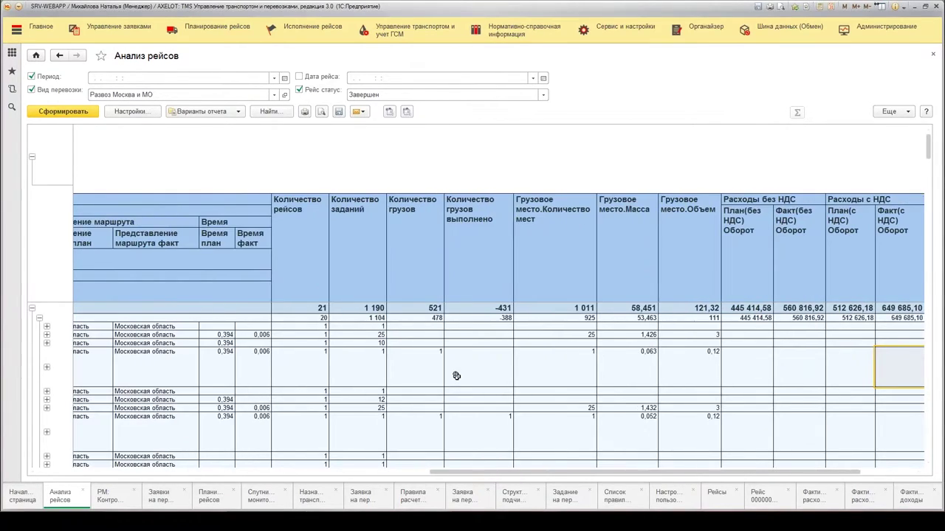
key("Right")
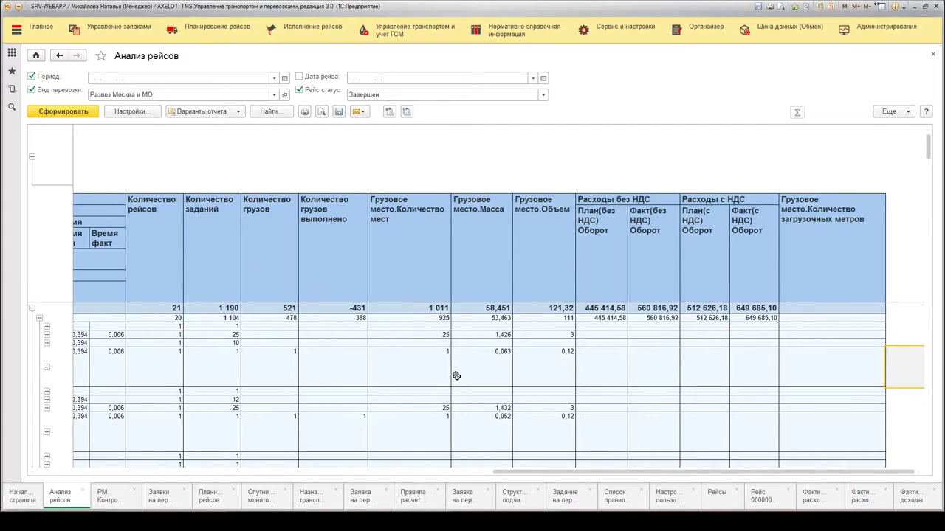
key("Left")
key("Left")
key("Left")
key("Left")
key("Left")
key("Left")
key("Home")
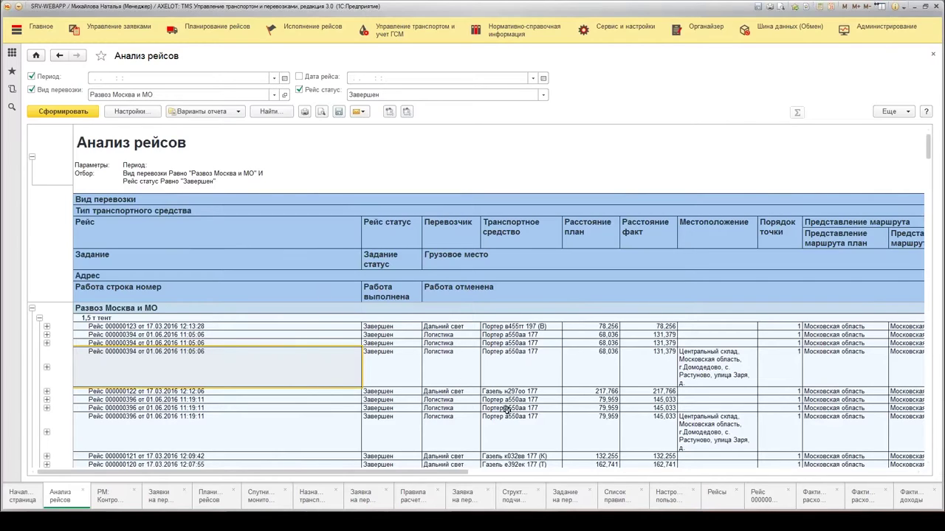
Open the План-фактный анализ маршрута report from the trip execution reports.
left_click(312, 27)
left_click(348, 107)
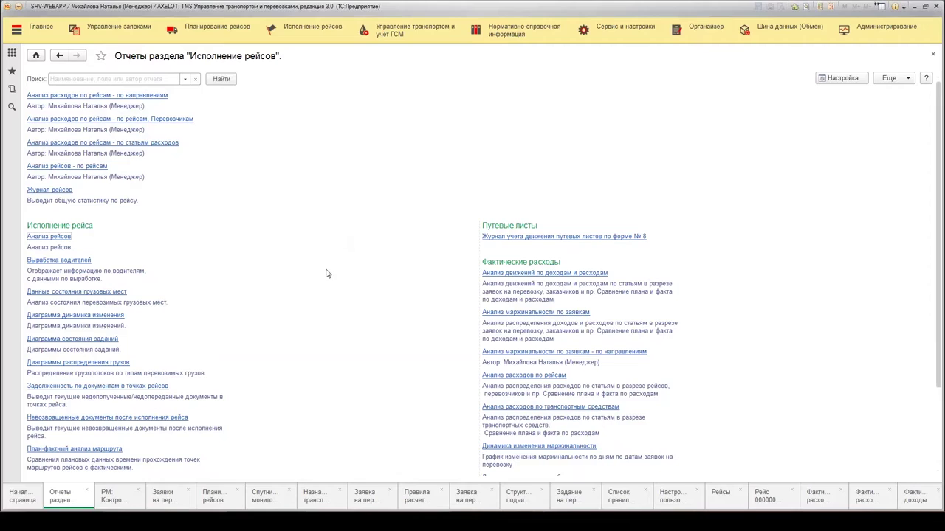
left_click(92, 450)
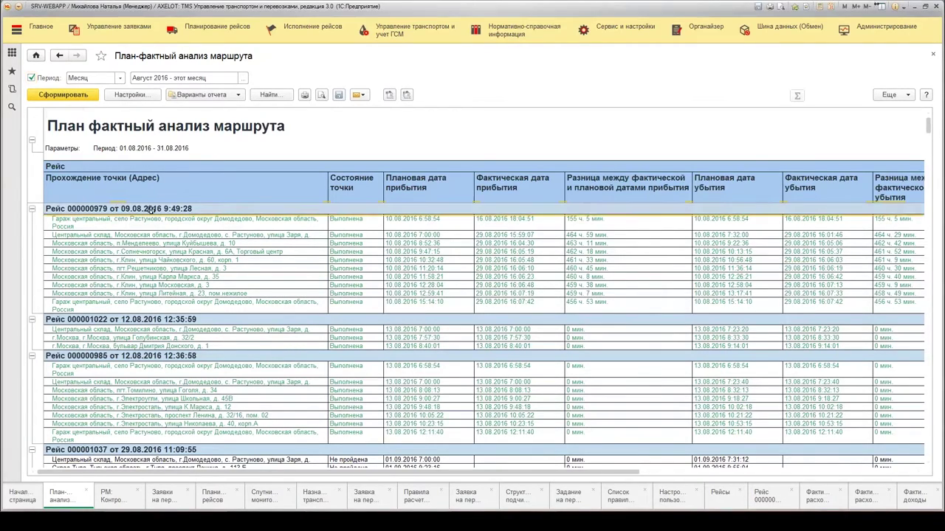
Examine the route points and their statuses in the trip dated 09.08.2016 9:49:28 and in the trips of 29.08.2016.
left_click_drag(84, 222, 81, 302)
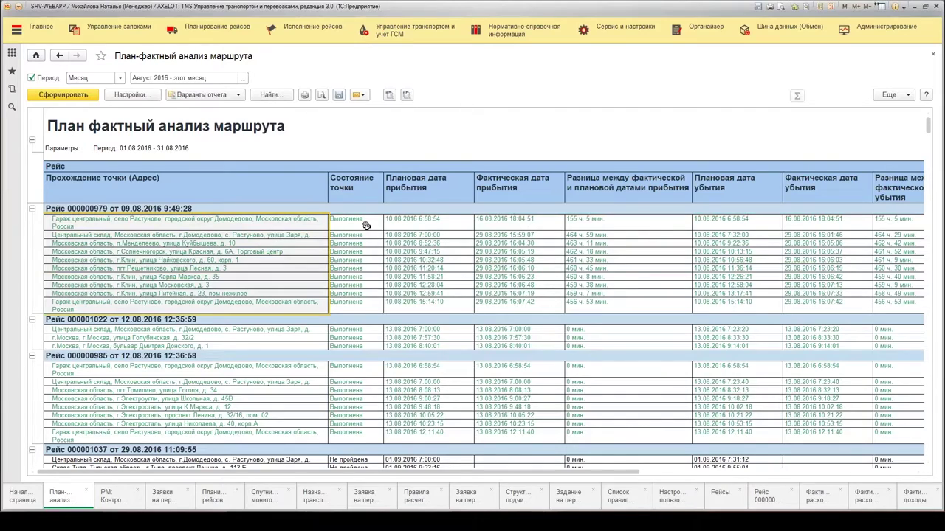
left_click_drag(342, 220, 354, 304)
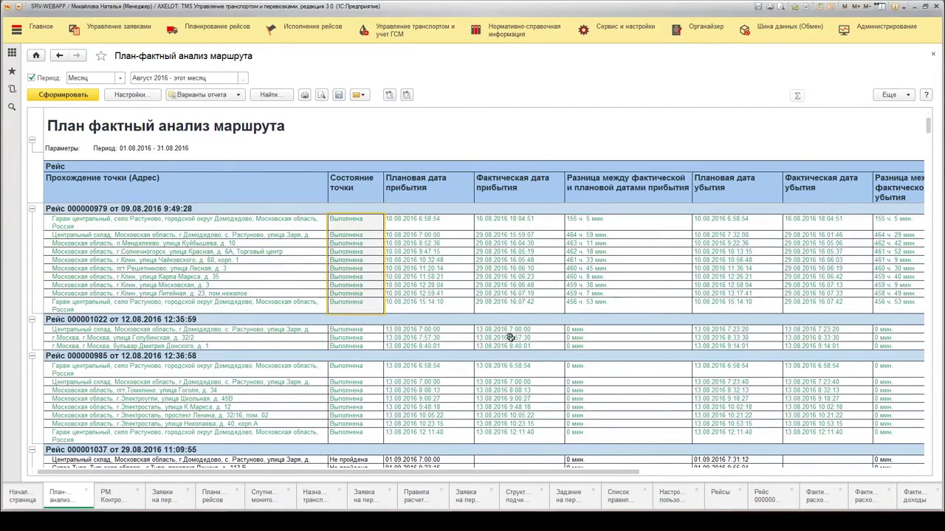
scroll(509, 338, "down", 4)
left_click(318, 435)
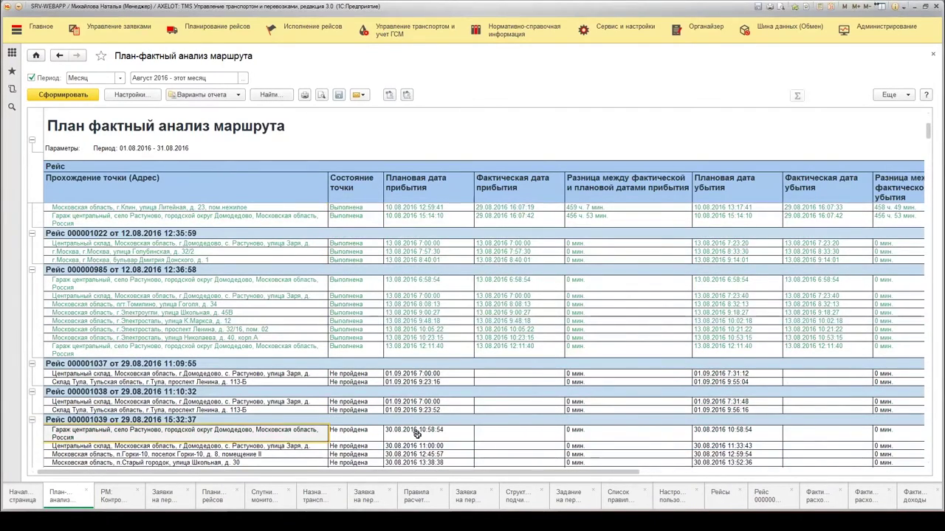
scroll(318, 322, "up", 4)
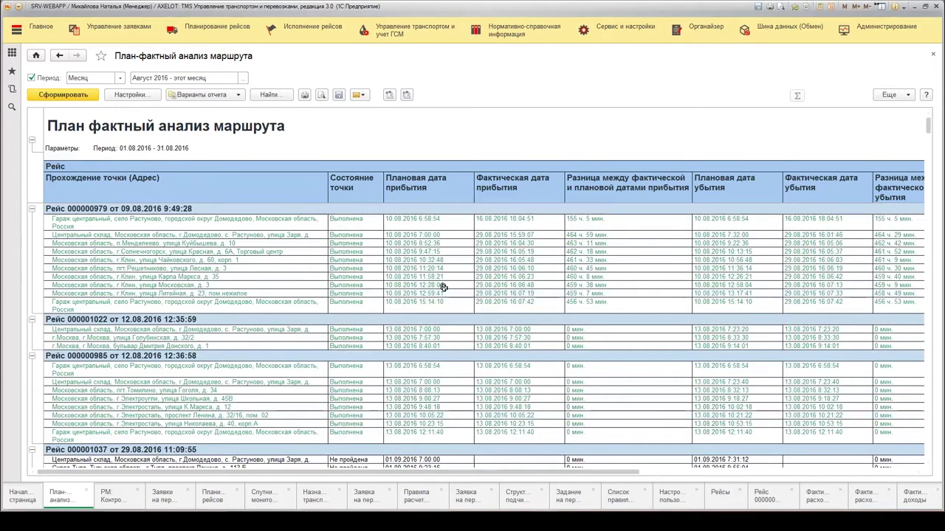
Compare planned and actual arrival, departure and stop times for the first trip's fifth point, and return to the trip execution report list.
left_click(412, 259)
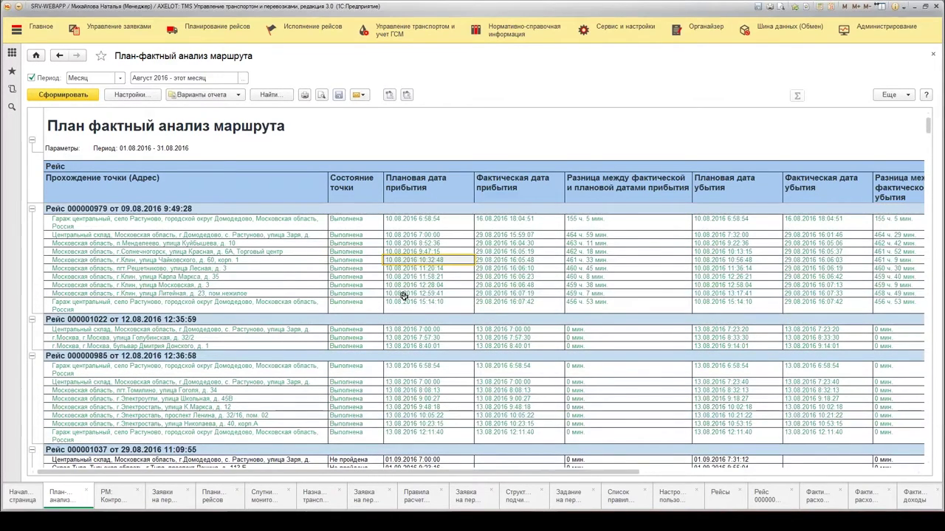
key("Right")
key("Right")
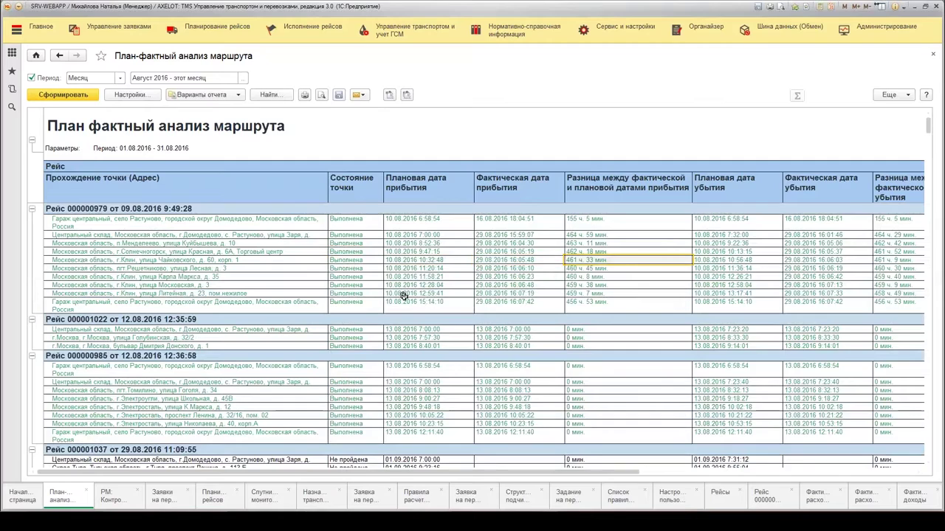
key("Right")
key("Right")
key("Right")
key("Right")
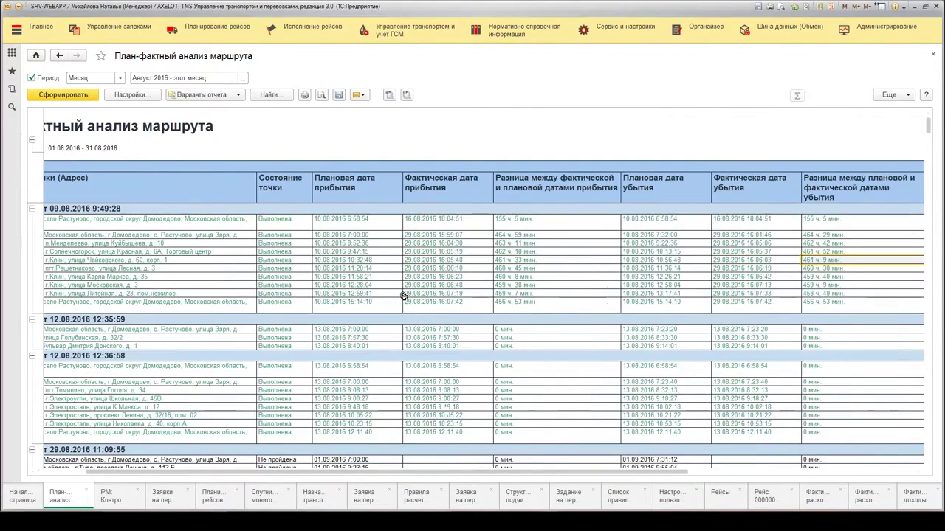
key("Right")
key("Right")
key("Right")
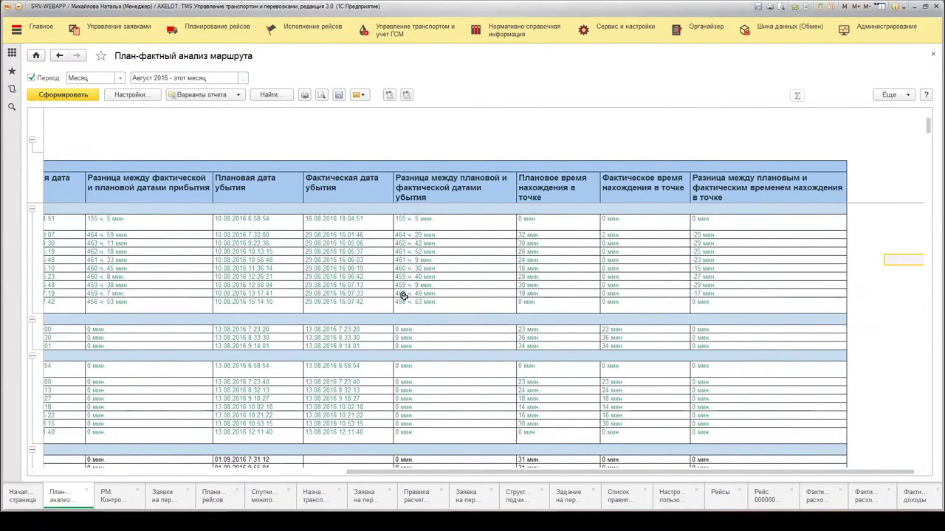
left_click(313, 30)
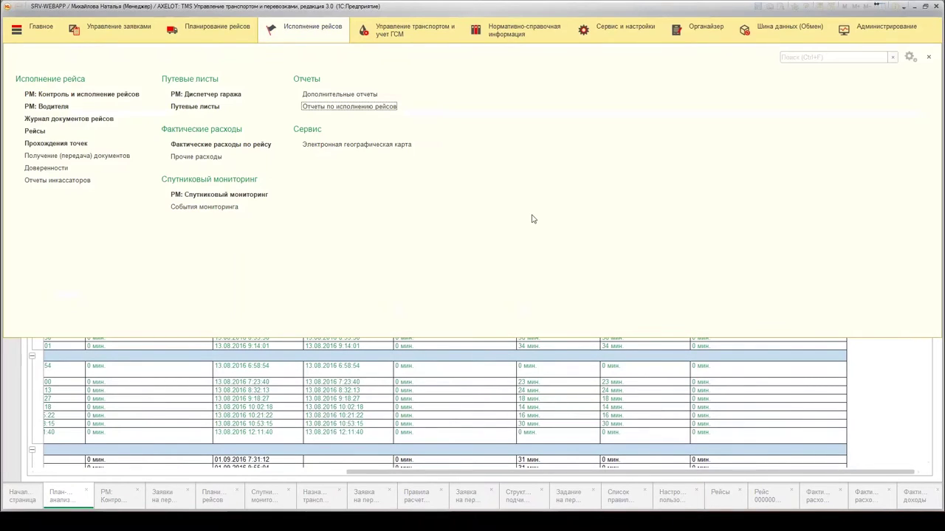
left_click(347, 108)
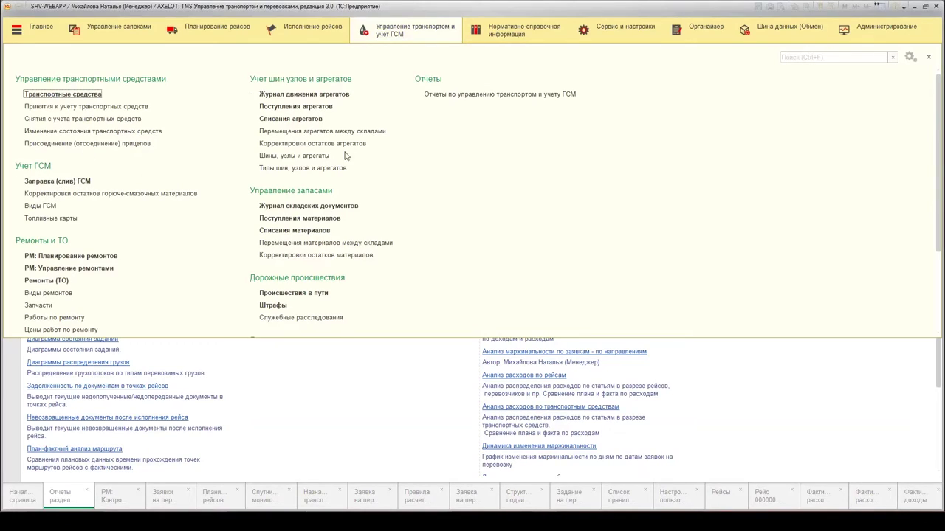
Open the vehicle list from the transport management section and open the card of carrier Дальний свет's selected Газель.
scroll(396, 214, "down", 1)
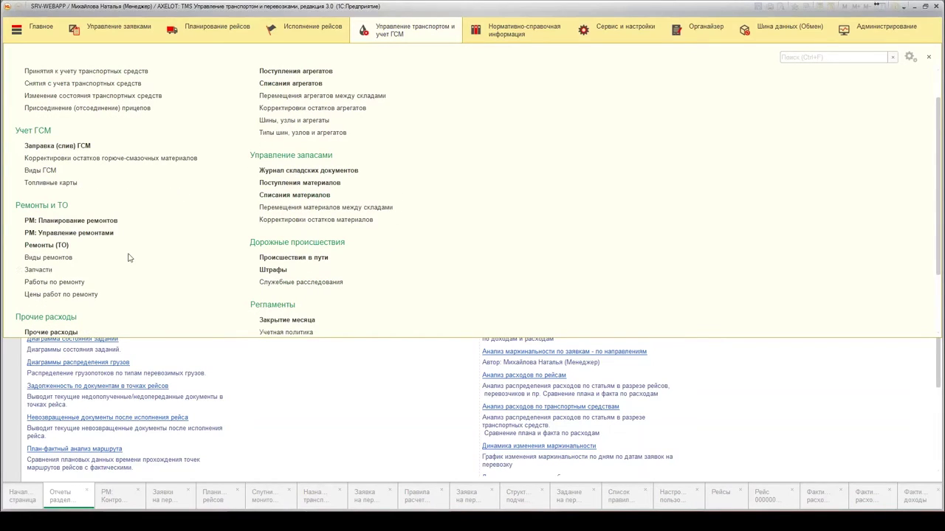
scroll(244, 238, "down", 3)
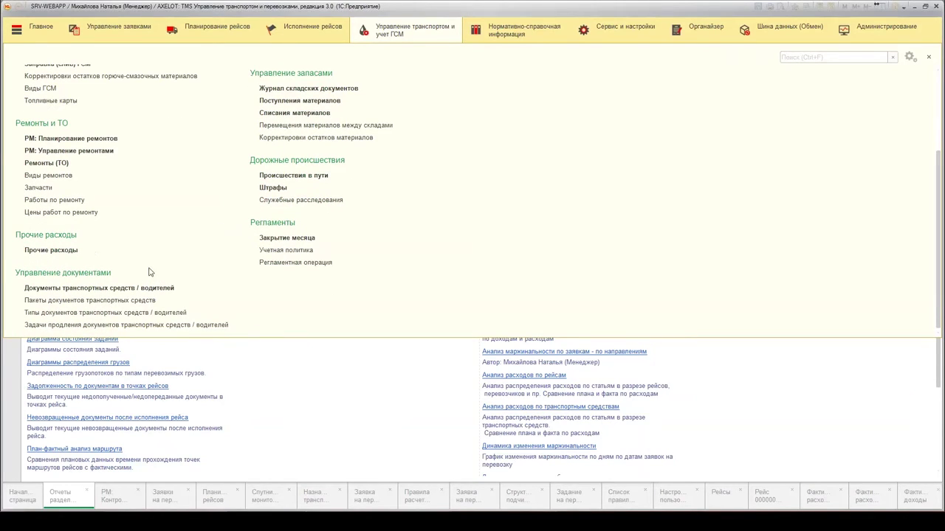
scroll(148, 272, "up", 4)
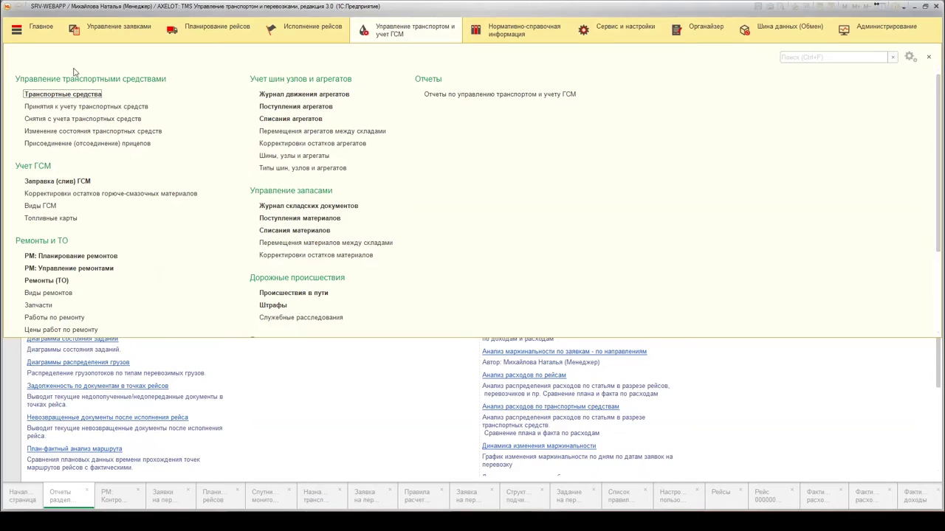
left_click(88, 96)
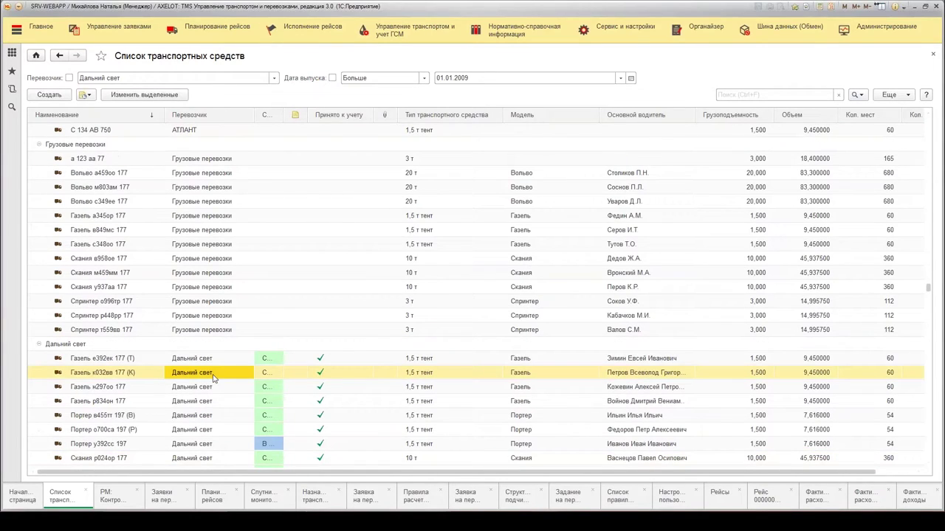
double_click(248, 376)
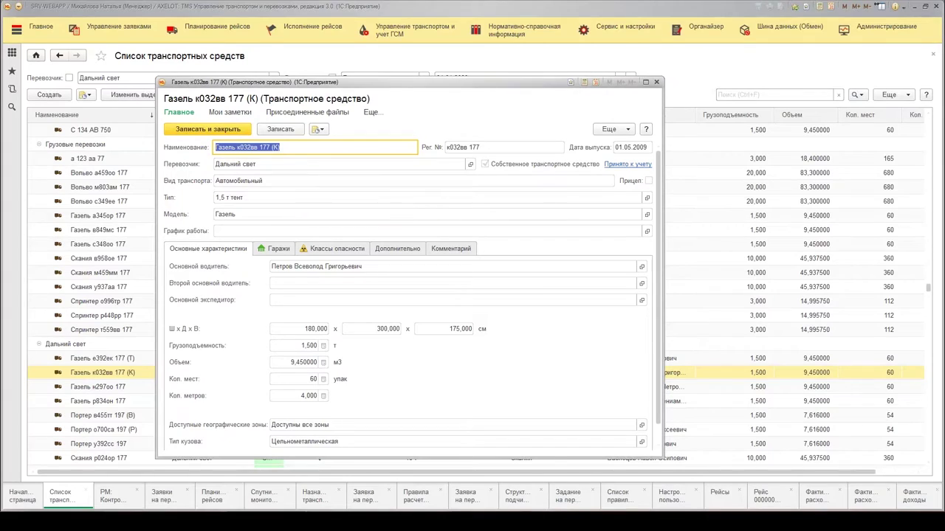
Review the vehicle type 1,5 т тент, including its main characteristics, hazard classes and installable equipment, and return to the vehicle card.
left_click(647, 197)
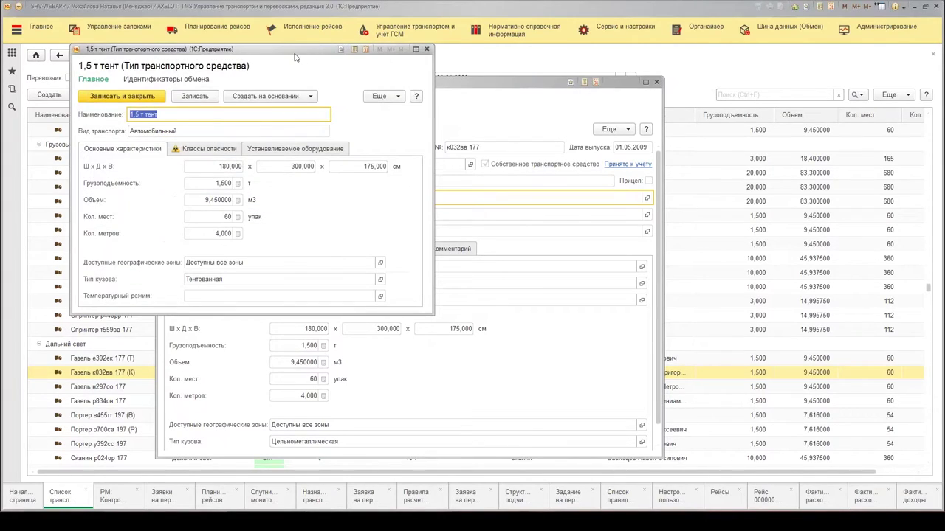
left_click_drag(295, 57, 444, 107)
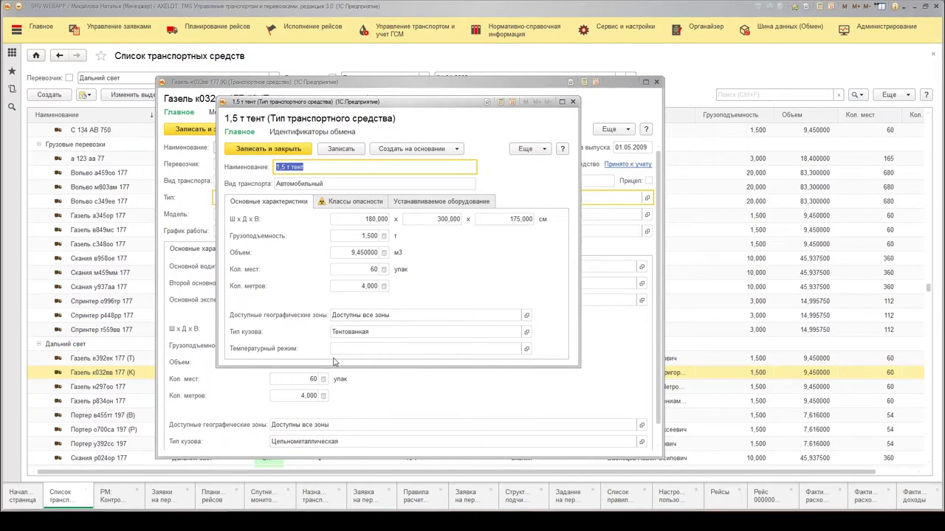
left_click(355, 204)
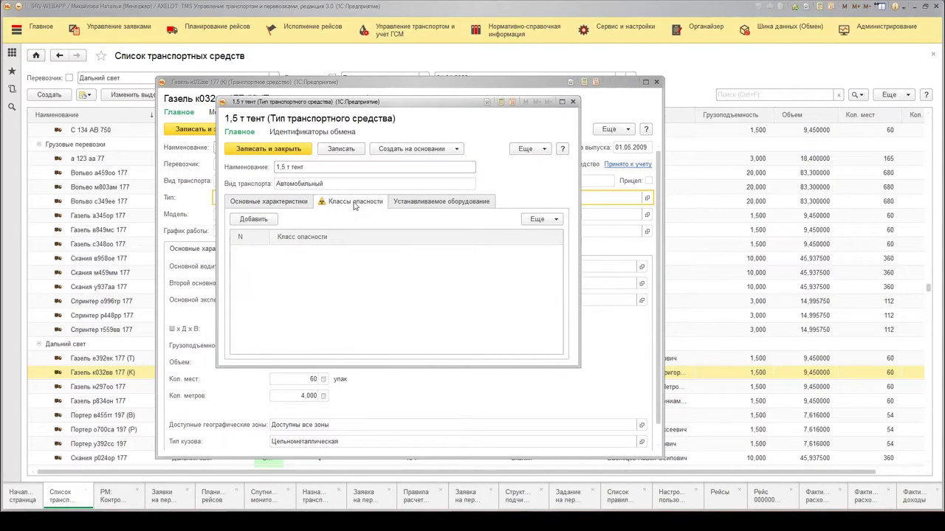
left_click(420, 205)
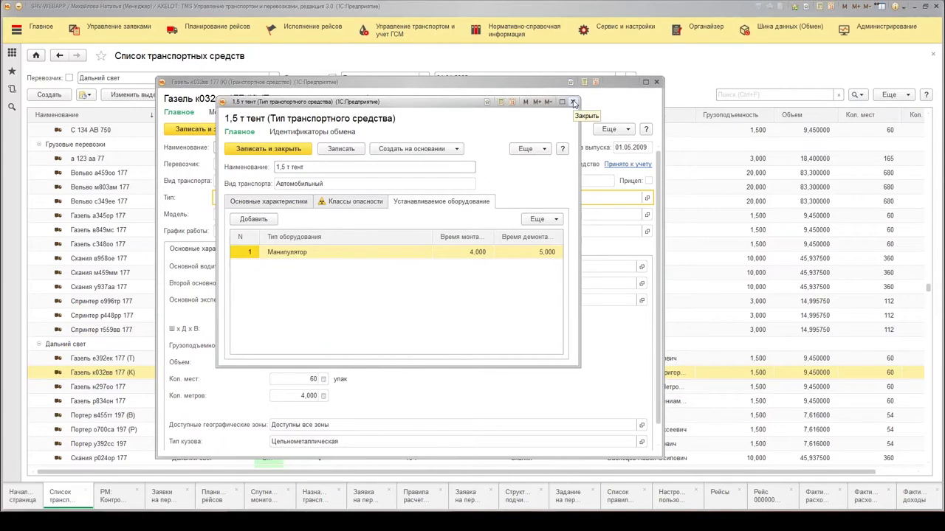
left_click(573, 103)
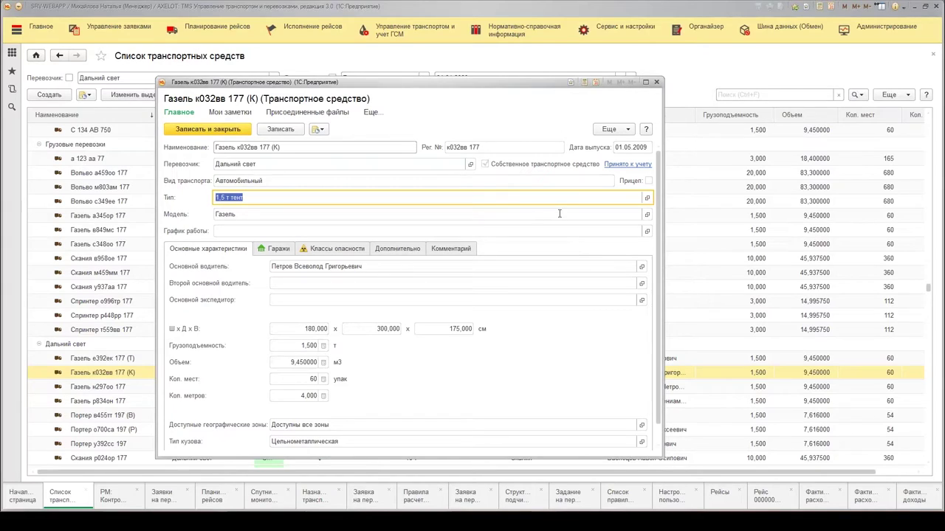
Open the Газель vehicle model and review its main characteristics, other characteristics and fuel consumption norms.
left_click(647, 214)
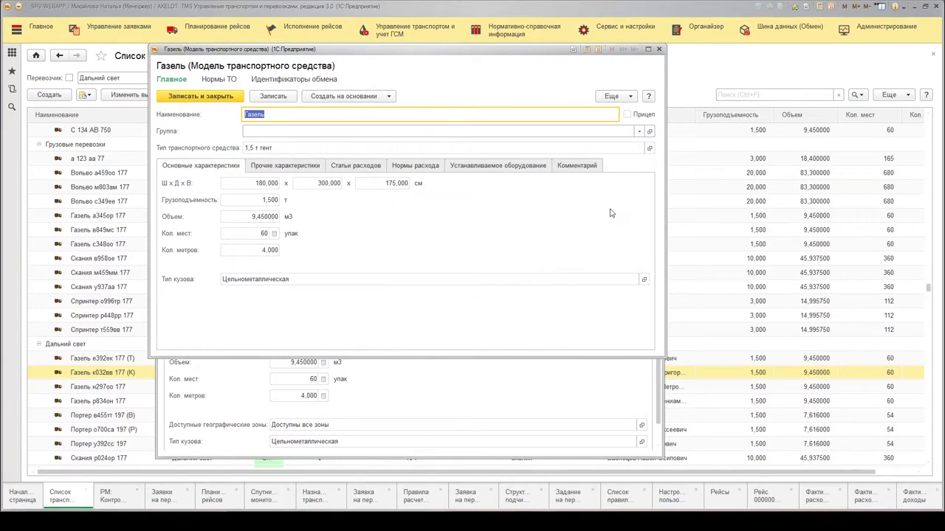
left_click(274, 168)
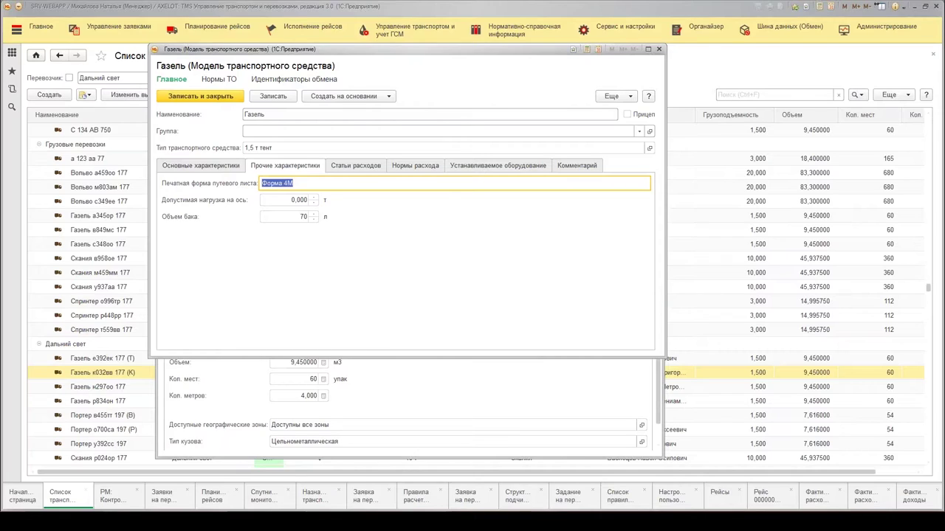
left_click(427, 168)
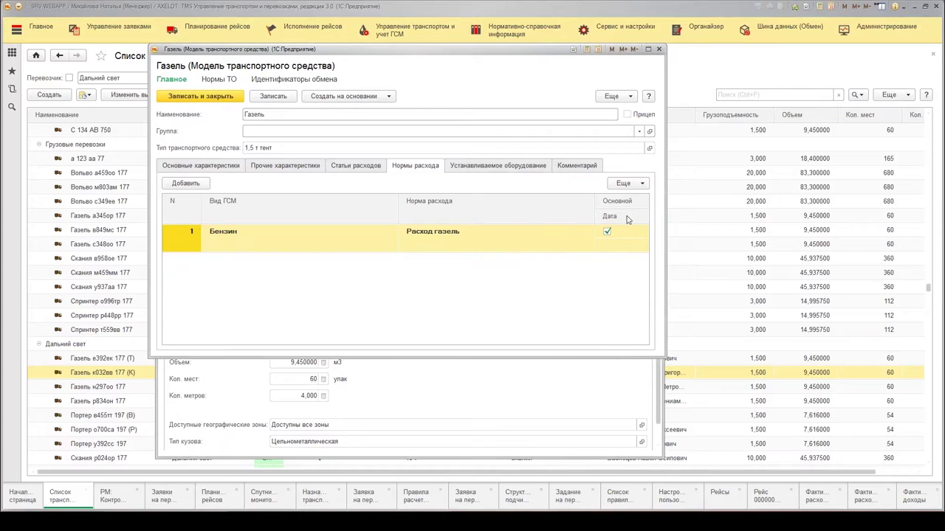
Open the Расход газель norm assigned to Бензин and examine its consumption and consumption change values.
left_click(563, 240)
left_click(563, 240)
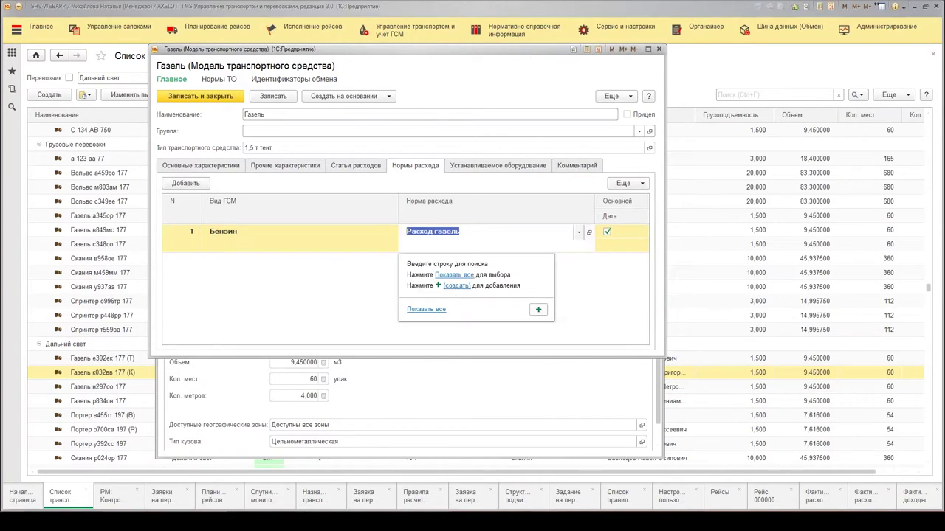
left_click(589, 233)
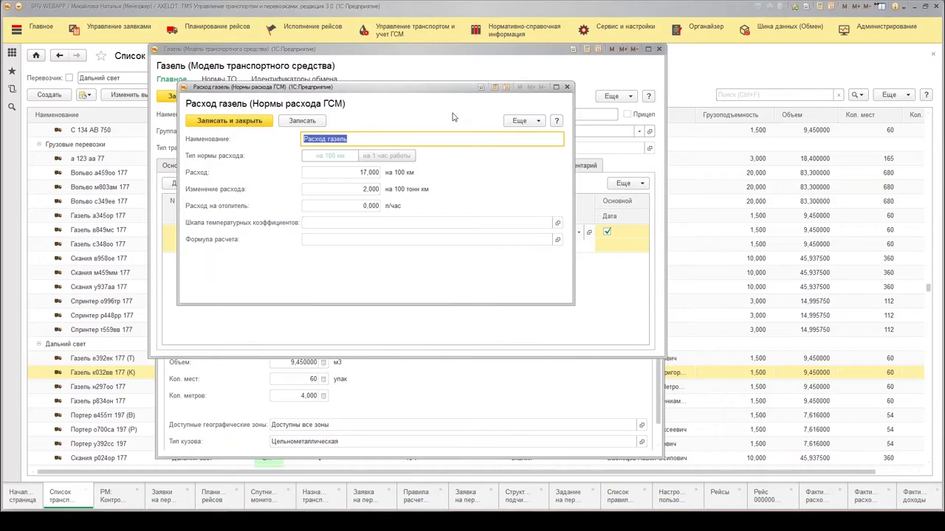
left_click(364, 172)
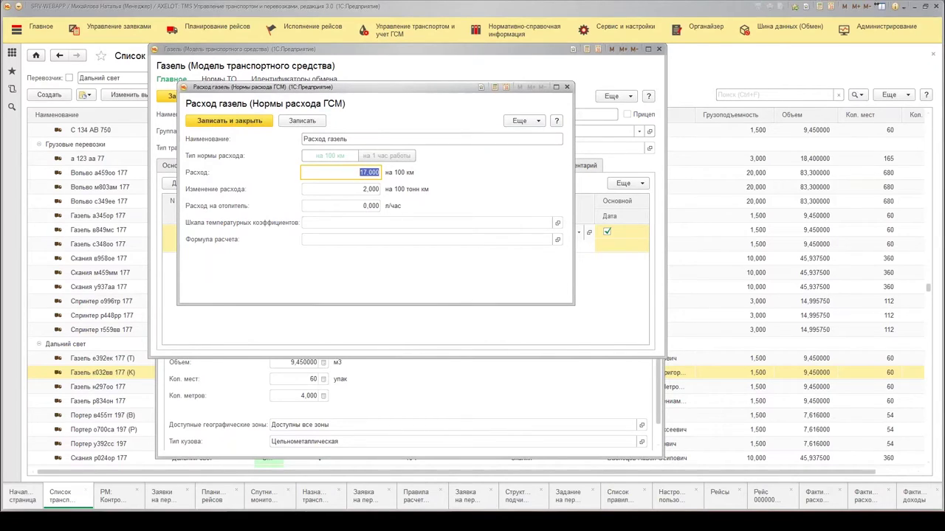
key("Tab")
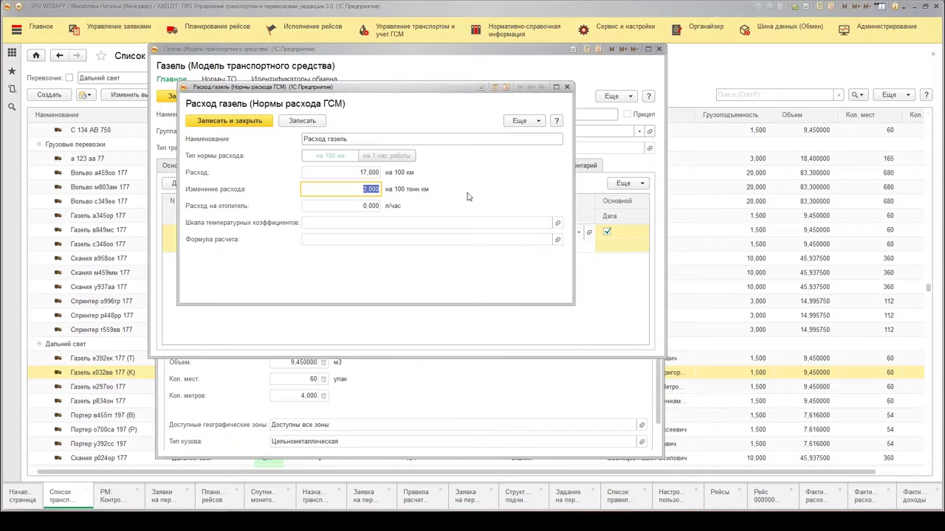
Allow editing of the locked attributes of the Расход газель consumption norm.
left_click(528, 124)
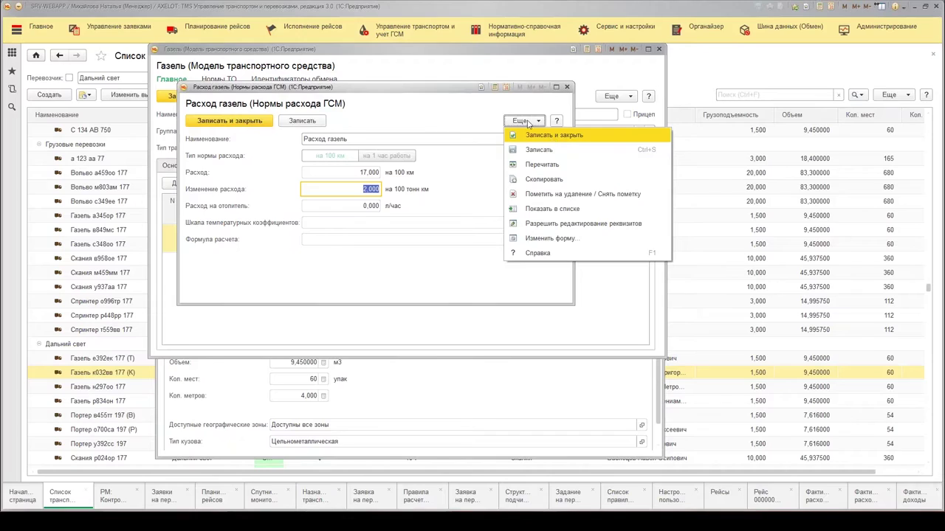
left_click(580, 223)
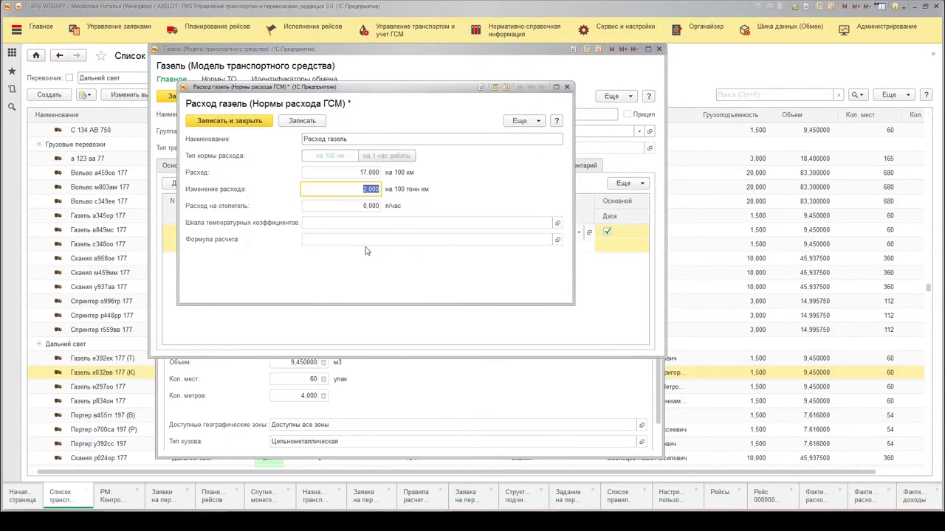
key("Tab")
key("Return")
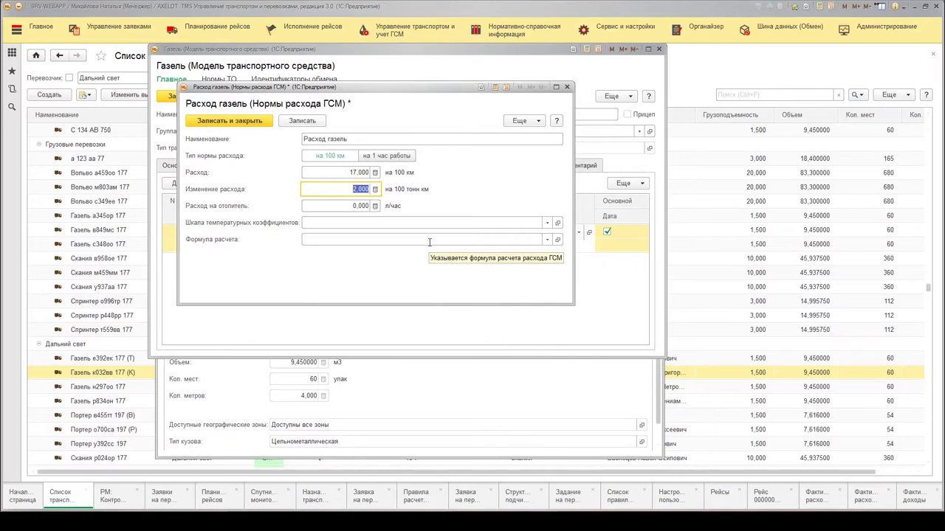
Set the norm's calculation formula to Для грузовых автомобилей и автопоездов and inspect that rule's formula and indicators.
left_click(549, 244)
left_click(482, 257)
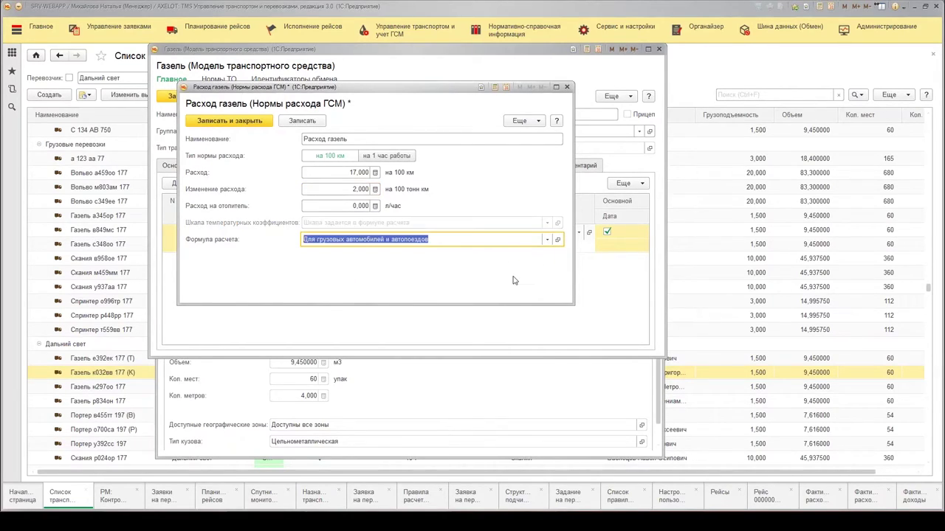
left_click(558, 240)
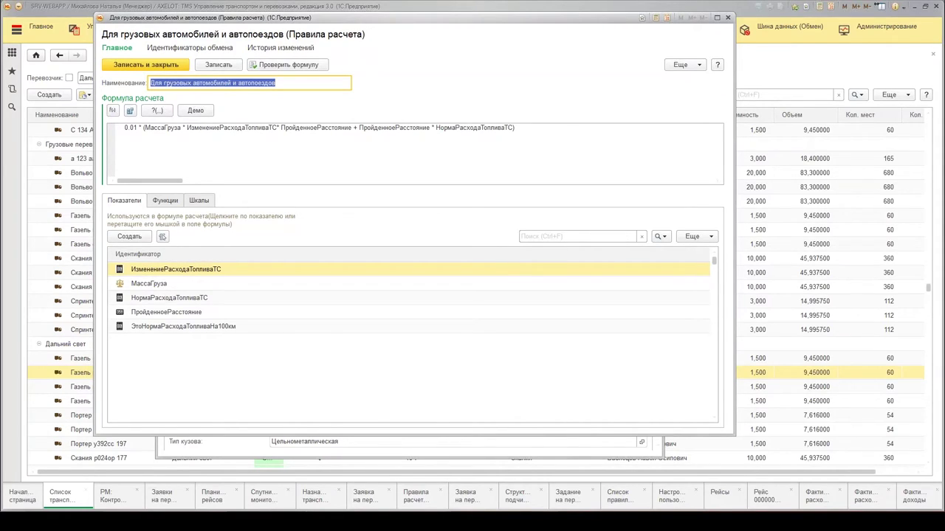
left_click(727, 17)
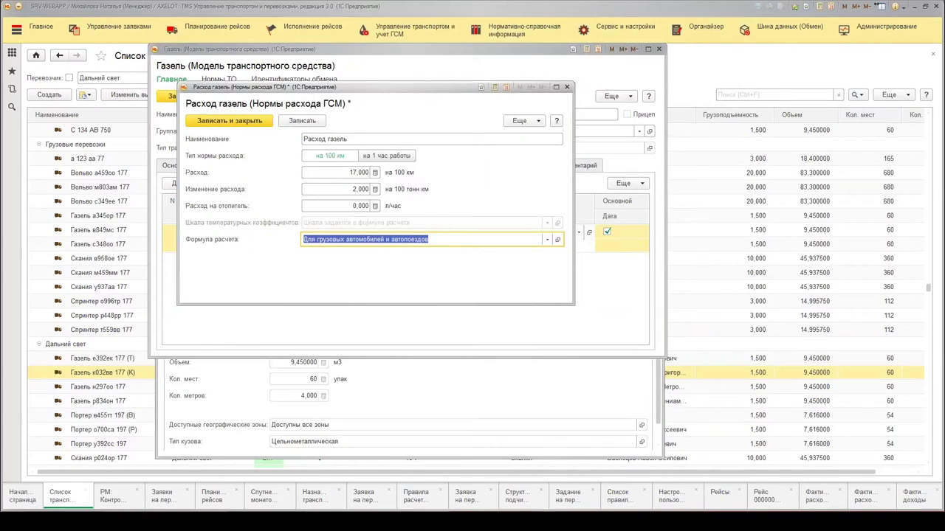
Close the Расход газель norm without saving it and inspect the date field of the model's Бензин row.
left_click(567, 86)
left_click(320, 208)
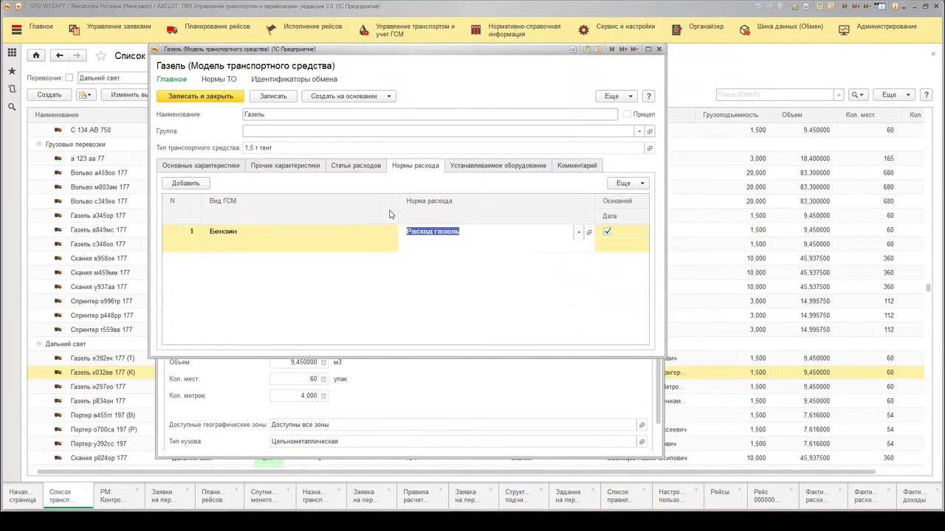
left_click(368, 286)
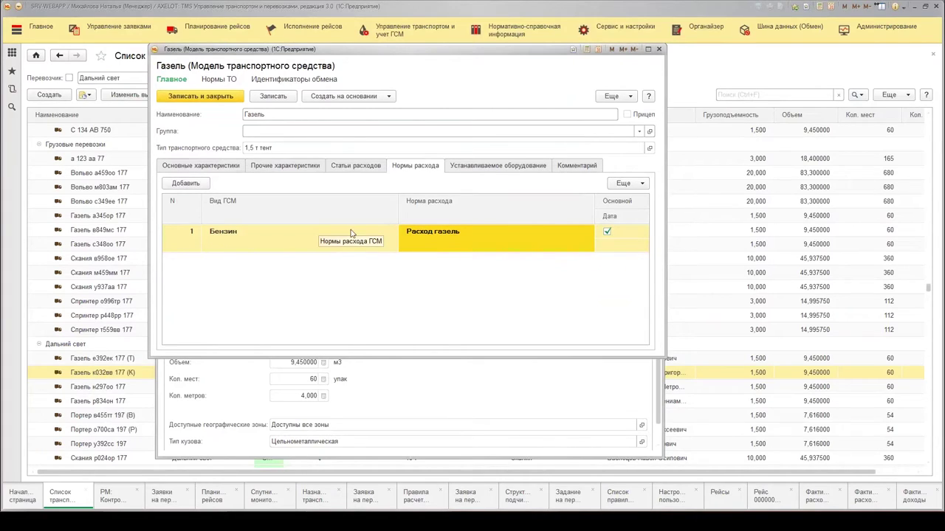
double_click(630, 247)
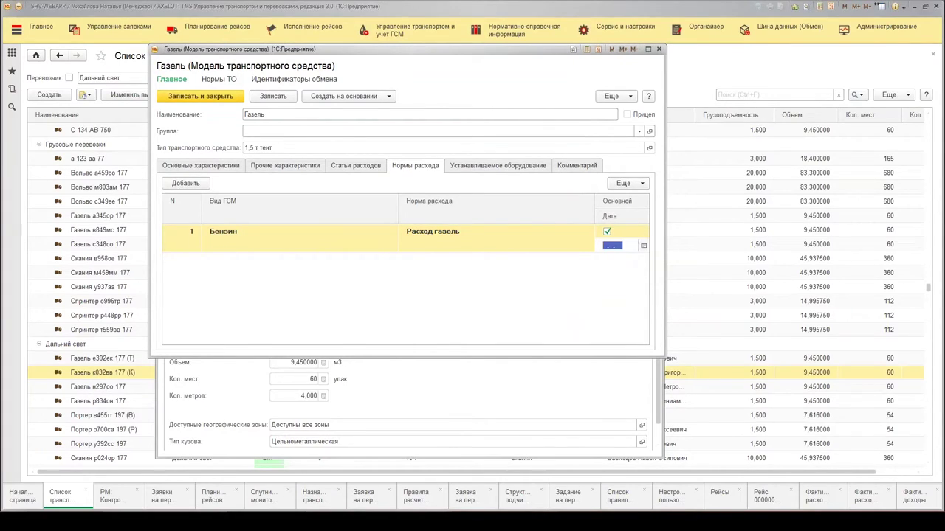
key("F4")
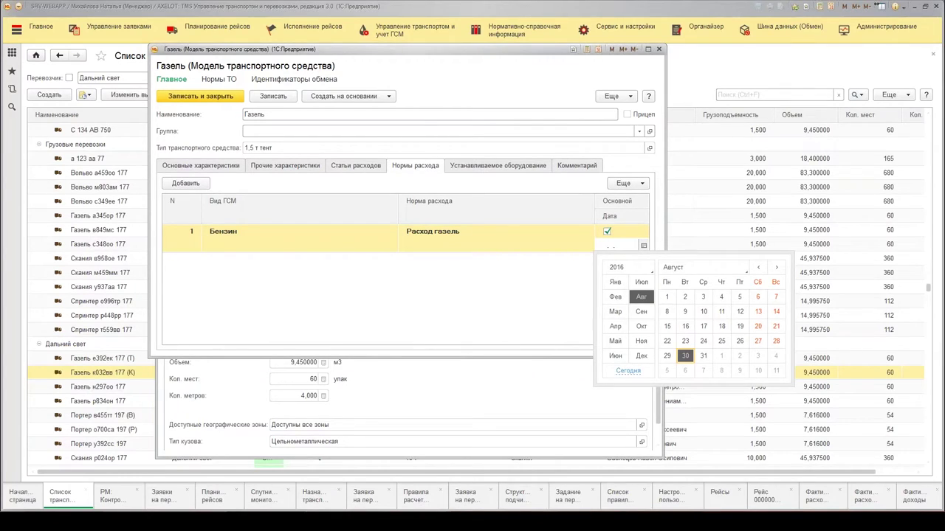
left_click(438, 291)
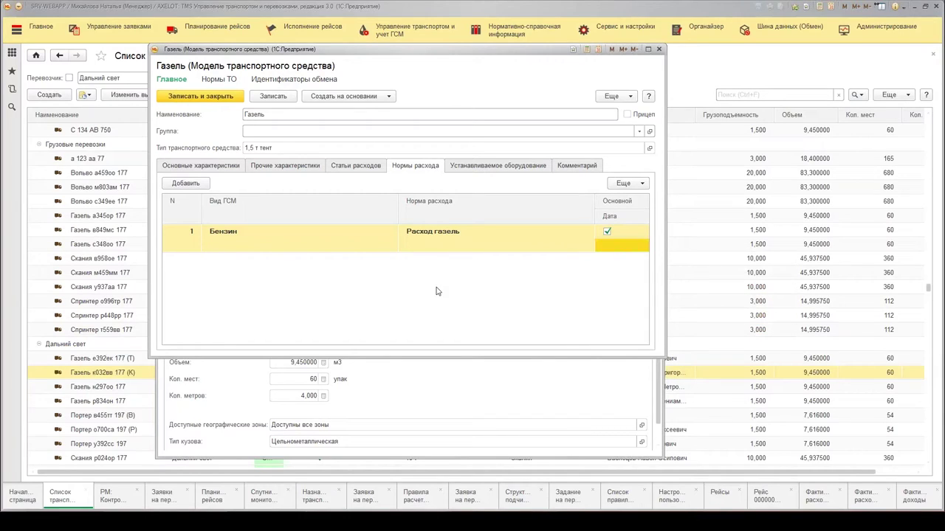
Open the Газель model's Нормы ТО, examine the planned costs and Тип ТО of the ТО norm, and close the model.
left_click(220, 80)
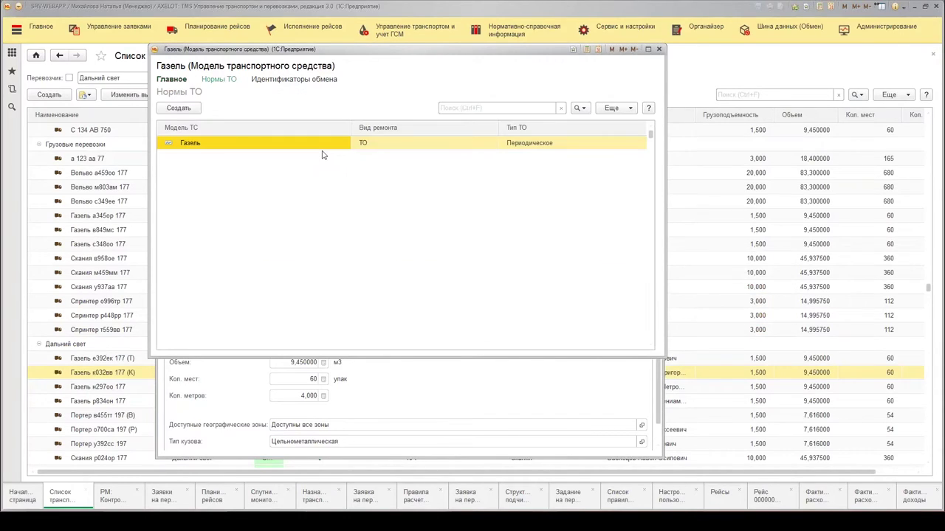
double_click(418, 150)
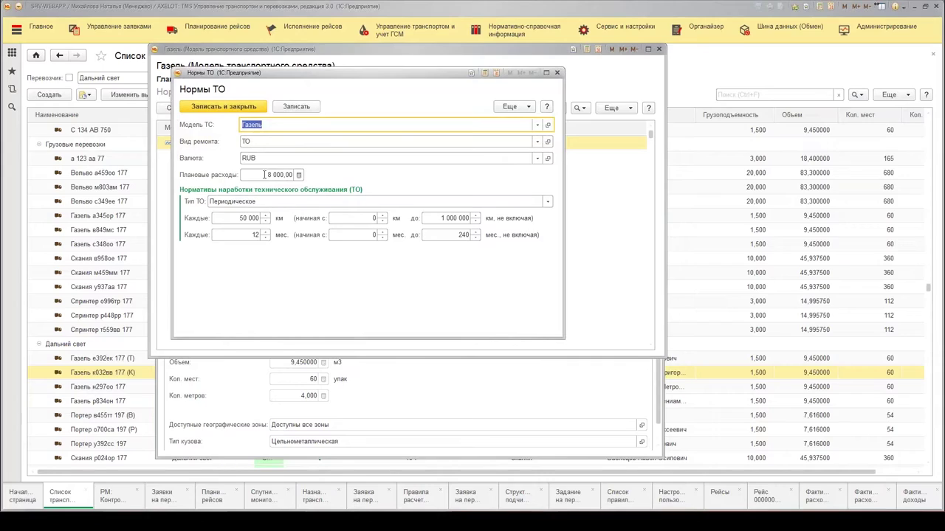
double_click(299, 175)
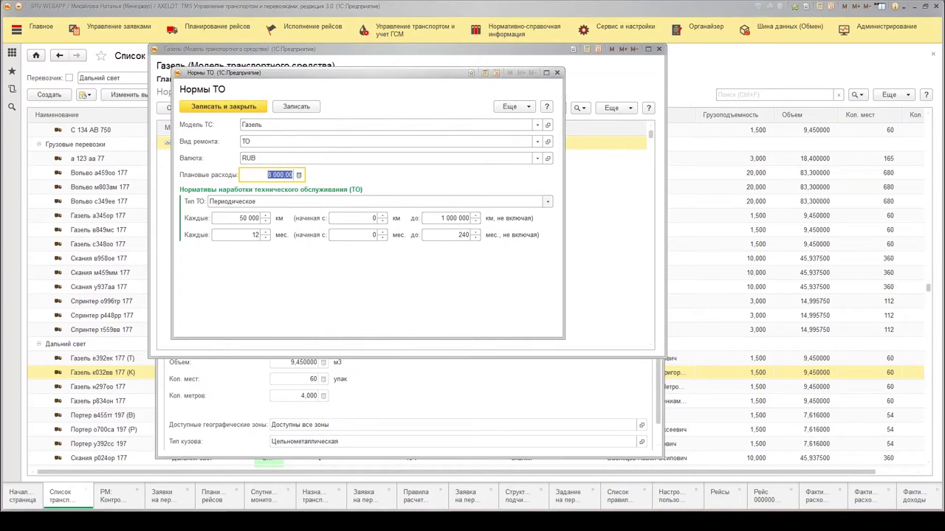
left_click(547, 202)
key("Return")
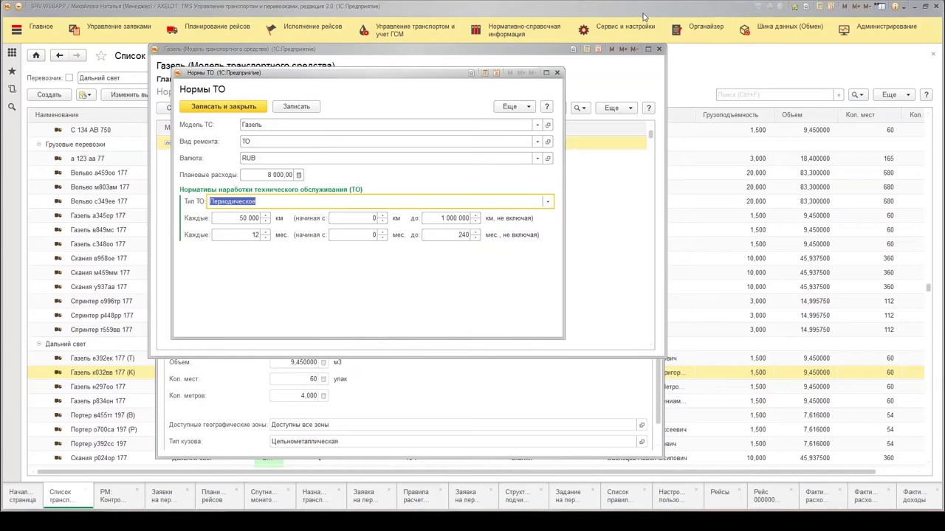
left_click(558, 73)
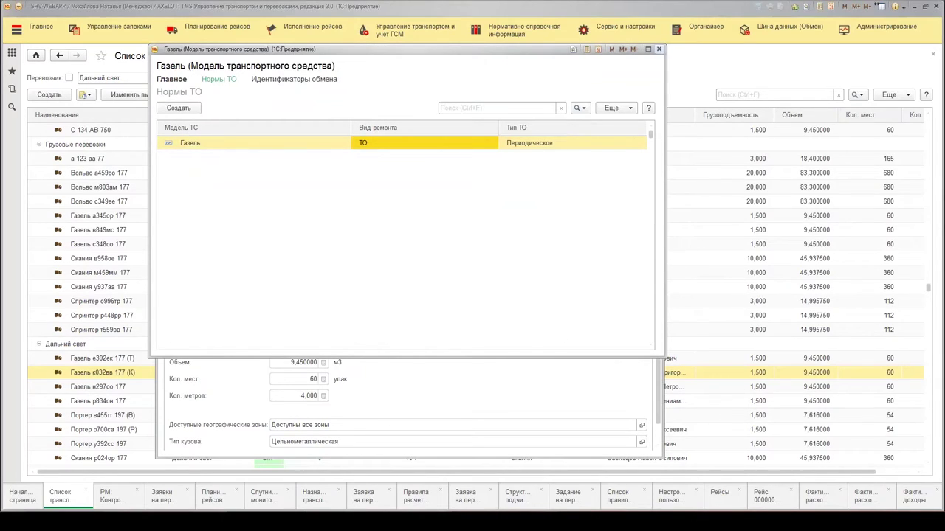
left_click(660, 50)
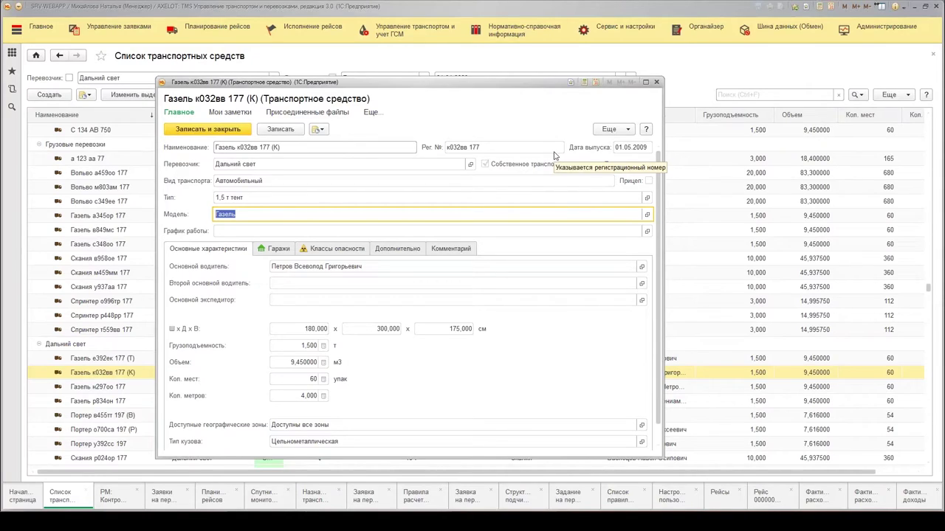
left_click(568, 225)
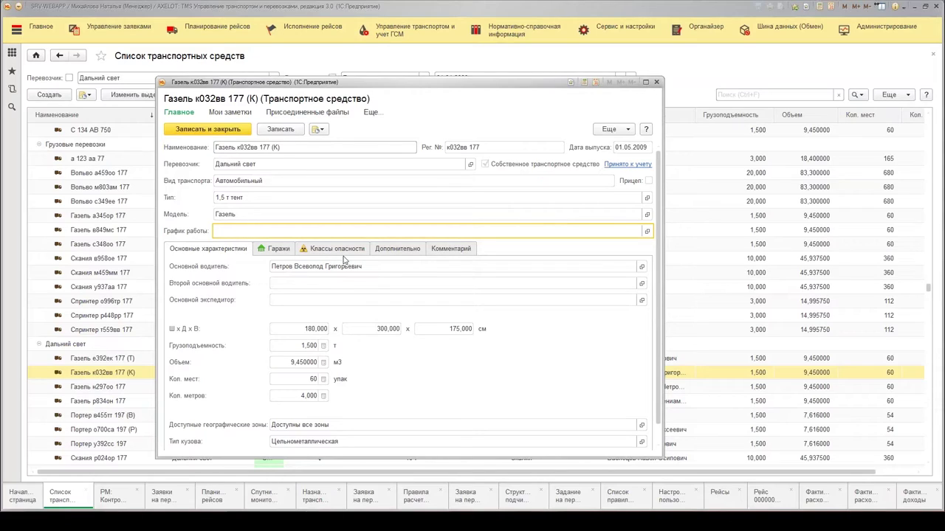
left_click(279, 254)
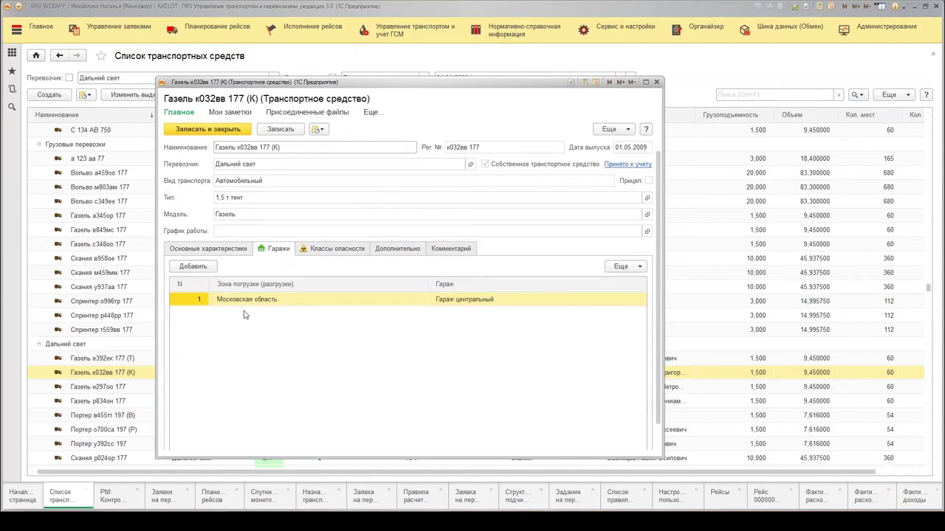
left_click(236, 253)
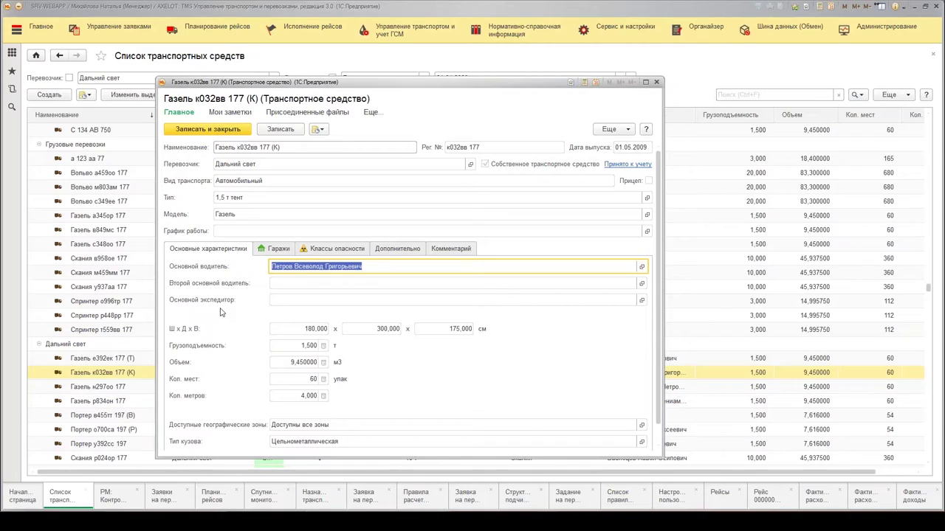
left_click(657, 82)
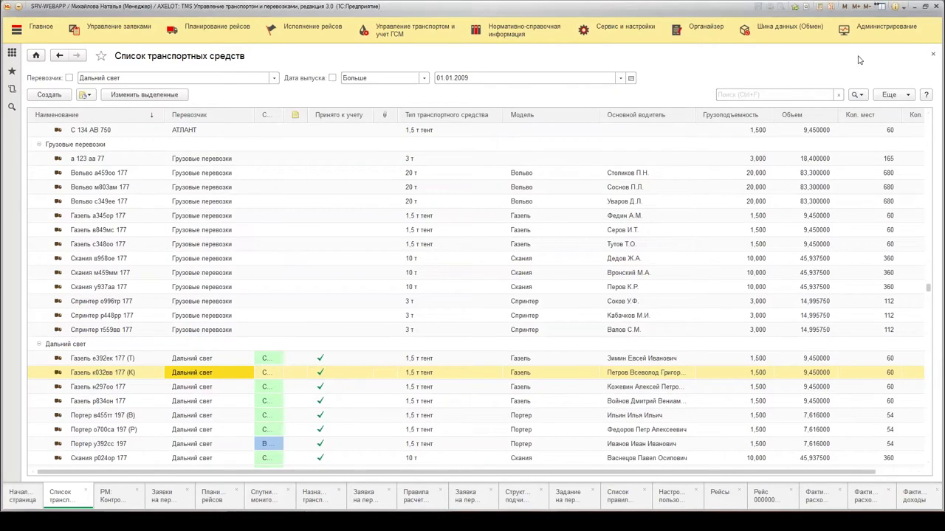
left_click(933, 55)
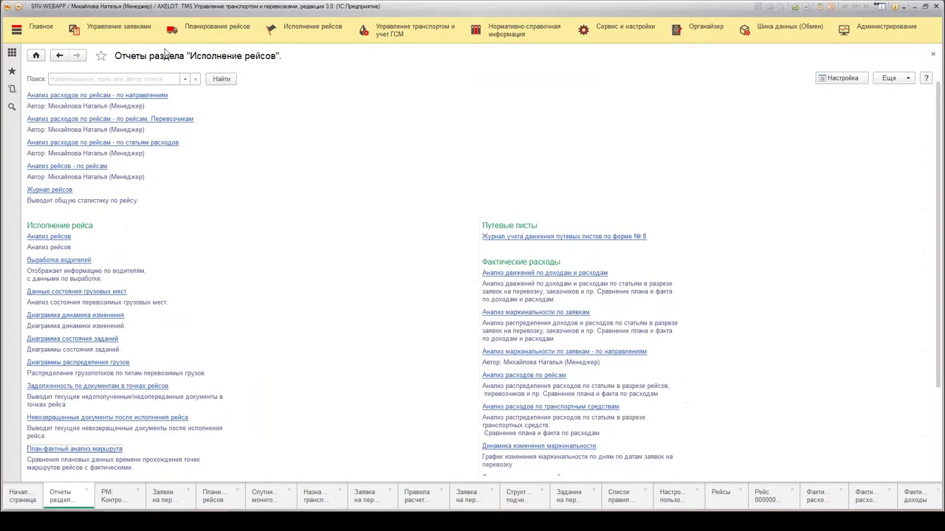
left_click(414, 30)
left_click(81, 106)
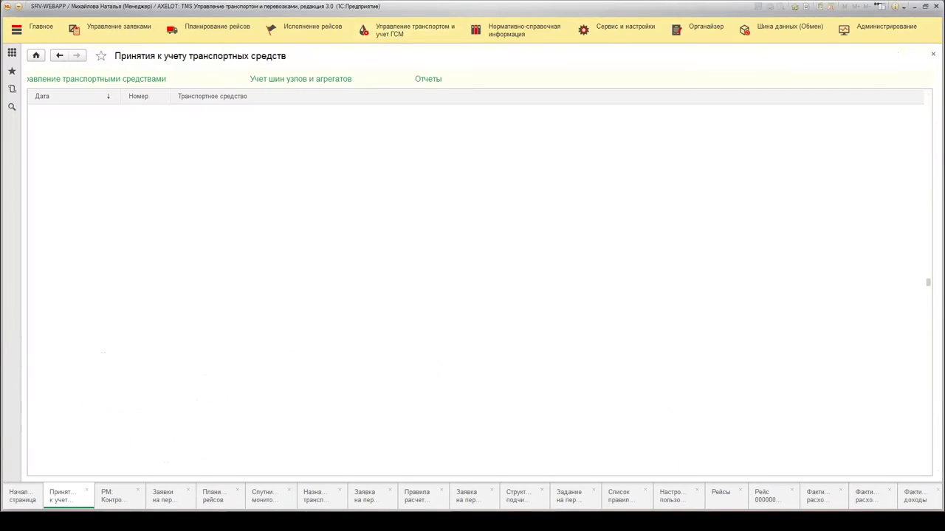
double_click(214, 127)
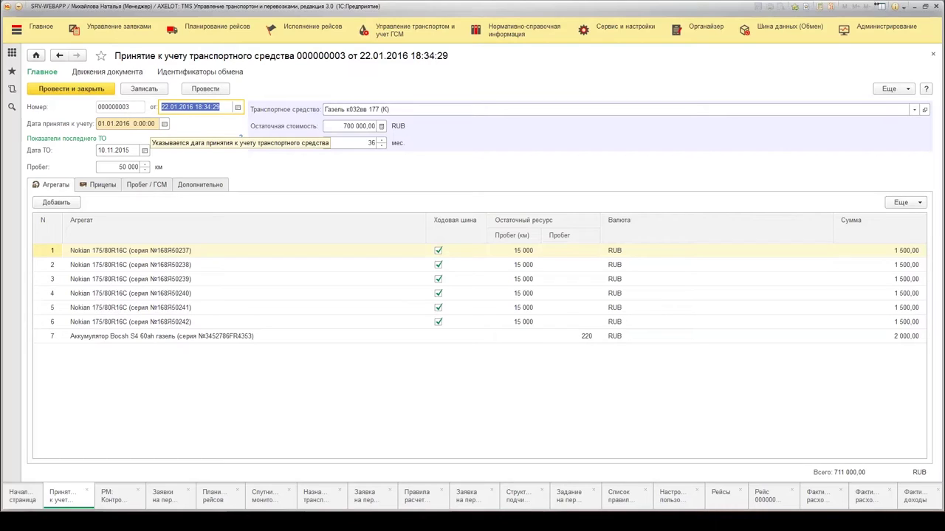
left_click(358, 126)
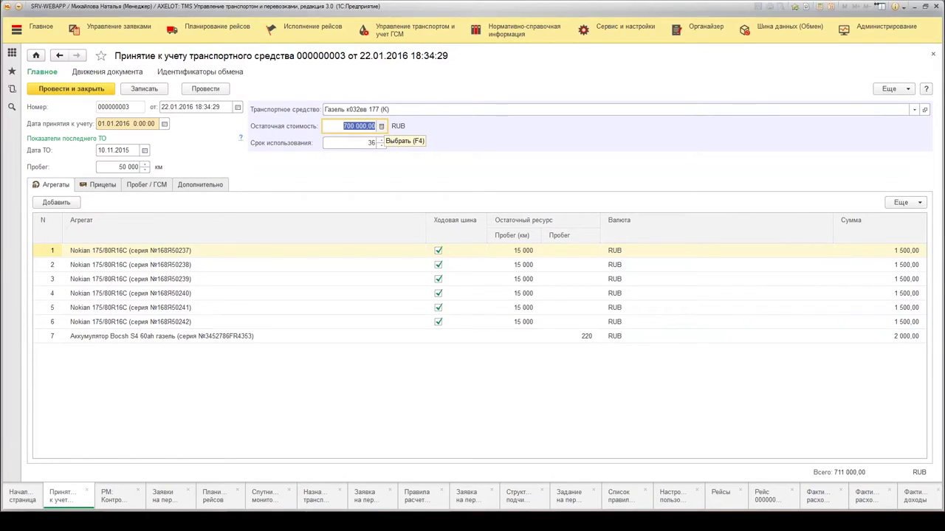
left_click(369, 143)
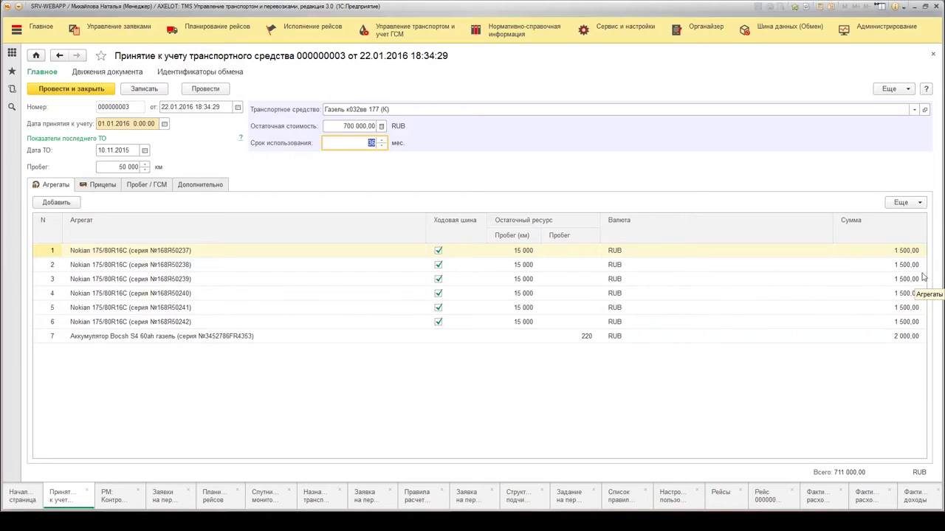
left_click(121, 185)
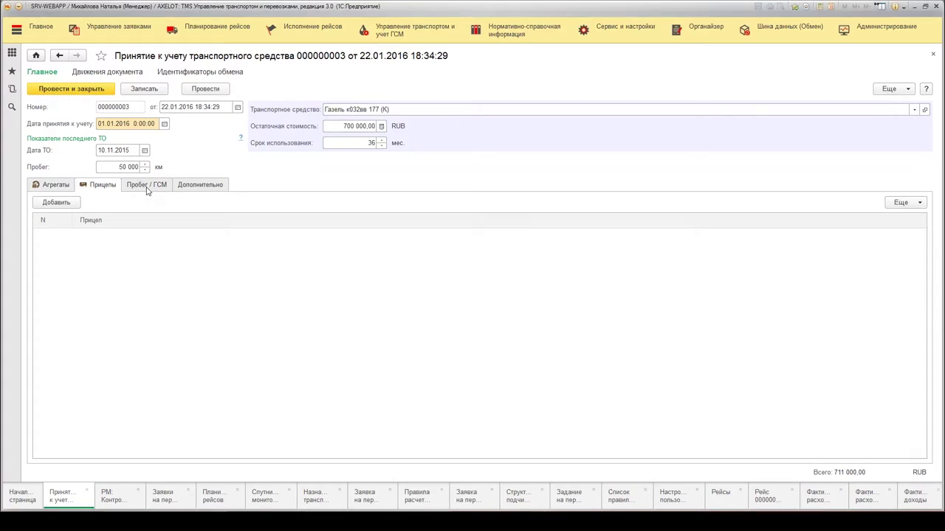
left_click(146, 187)
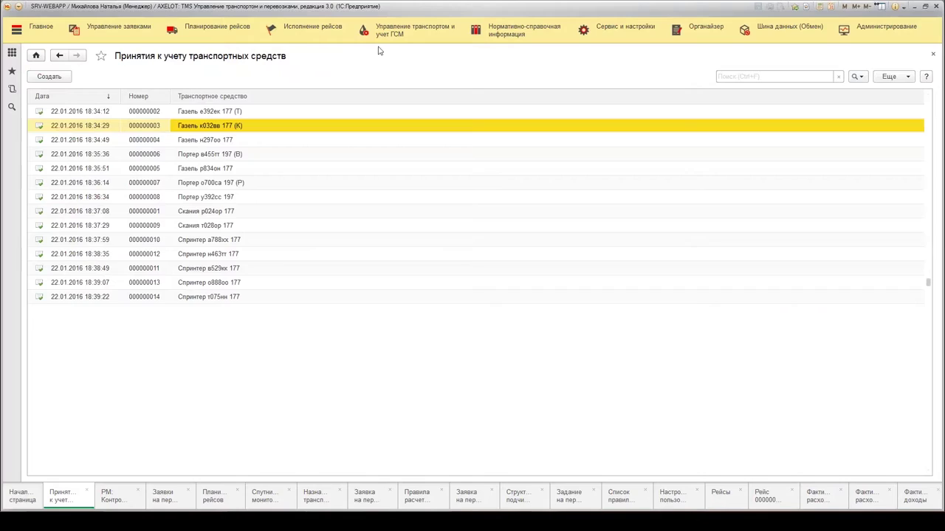
Open the Диспетчер гаража workplace for Гараж центральный and examine trips with and without waybills.
left_click(230, 33)
left_click(288, 31)
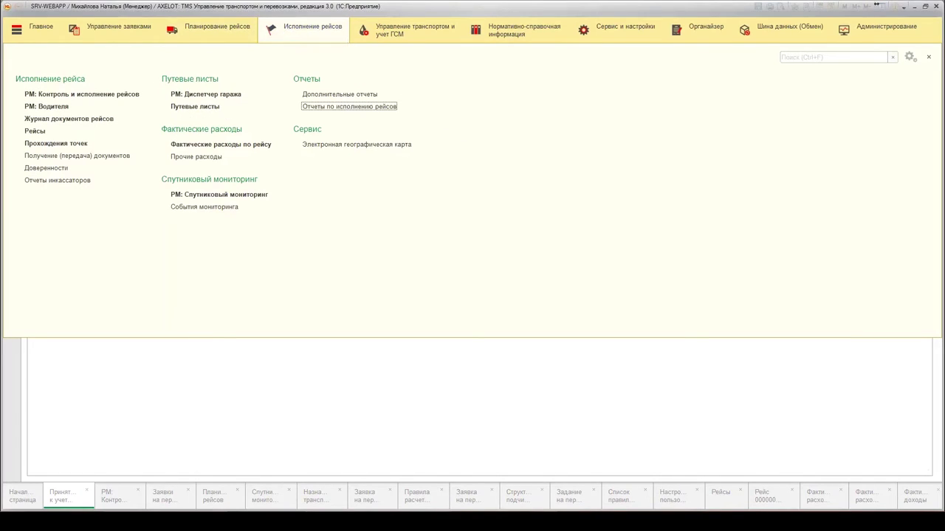
left_click(214, 94)
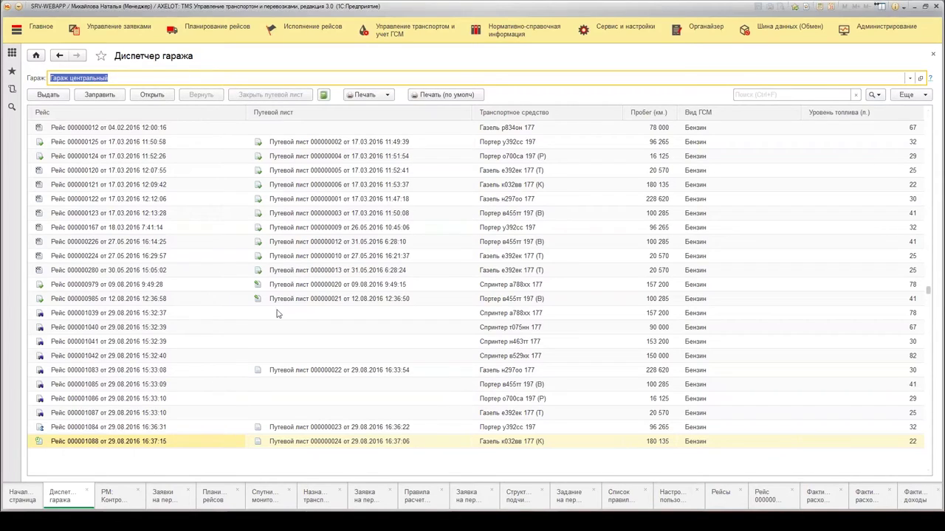
left_click(331, 144)
left_click(341, 314)
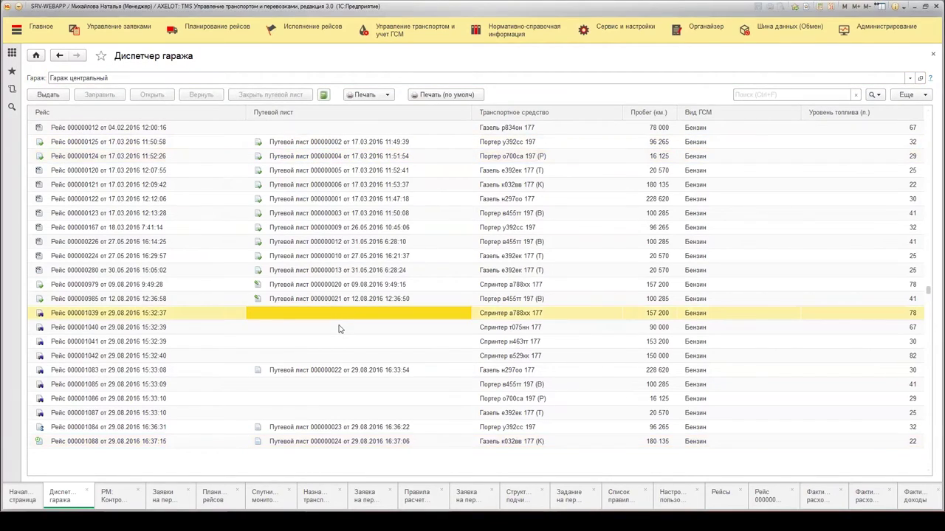
left_click(341, 328)
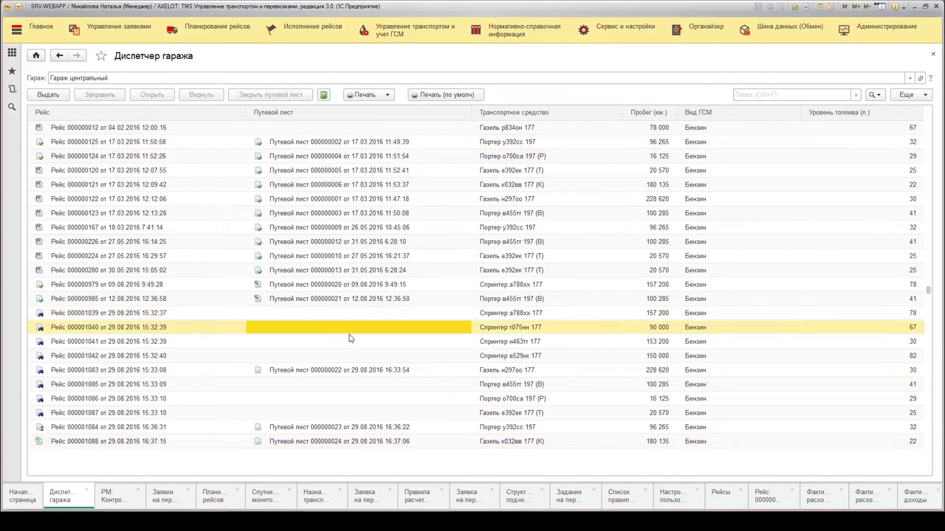
left_click(263, 288)
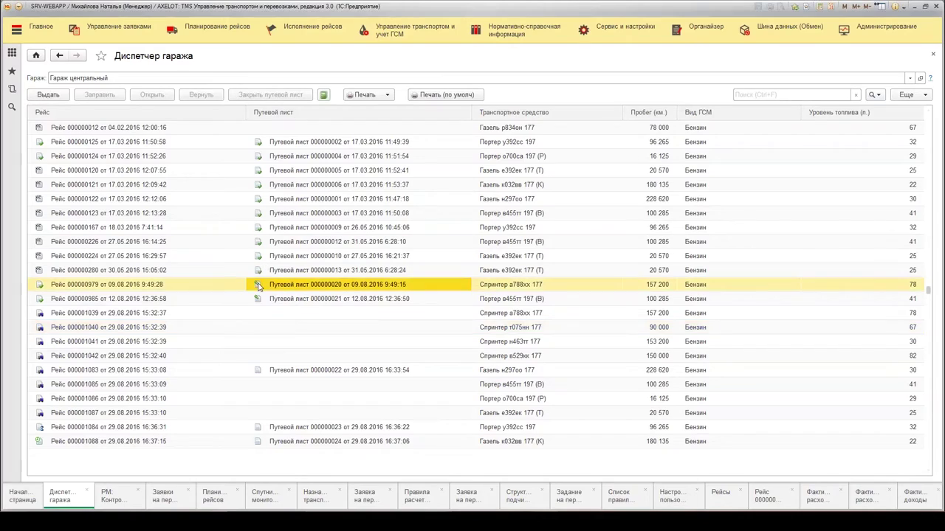
left_click(339, 372)
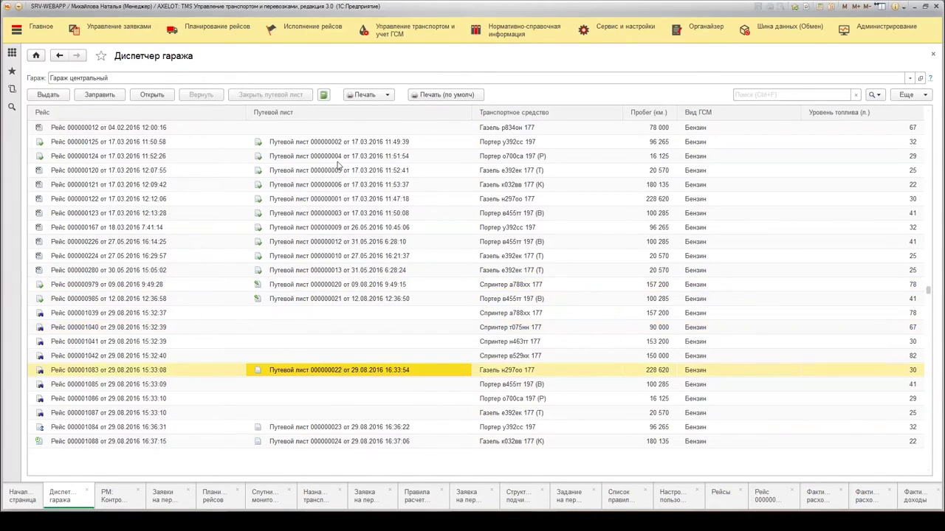
left_click(321, 429)
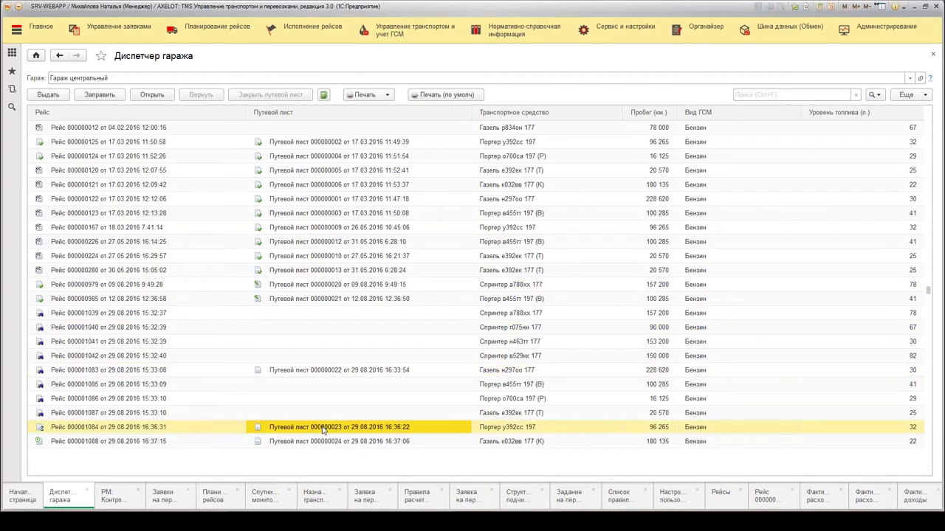
double_click(322, 429)
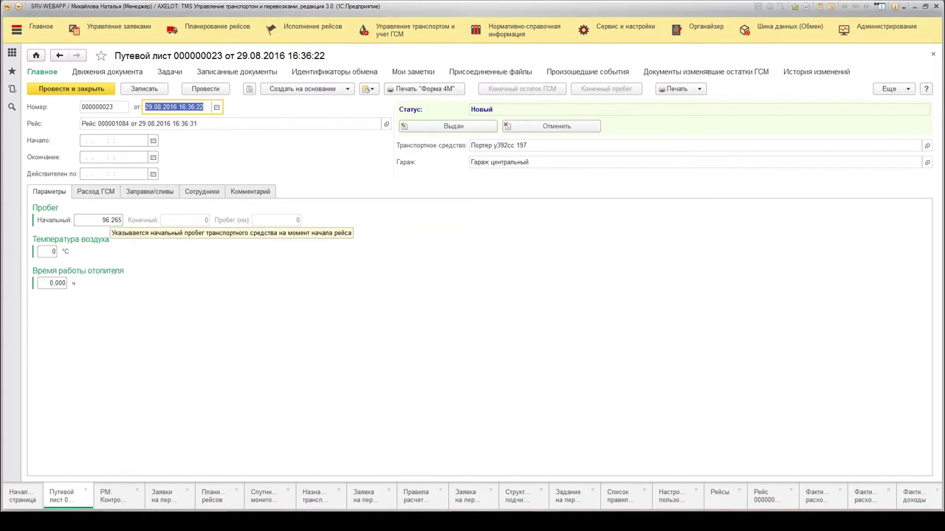
left_click(108, 192)
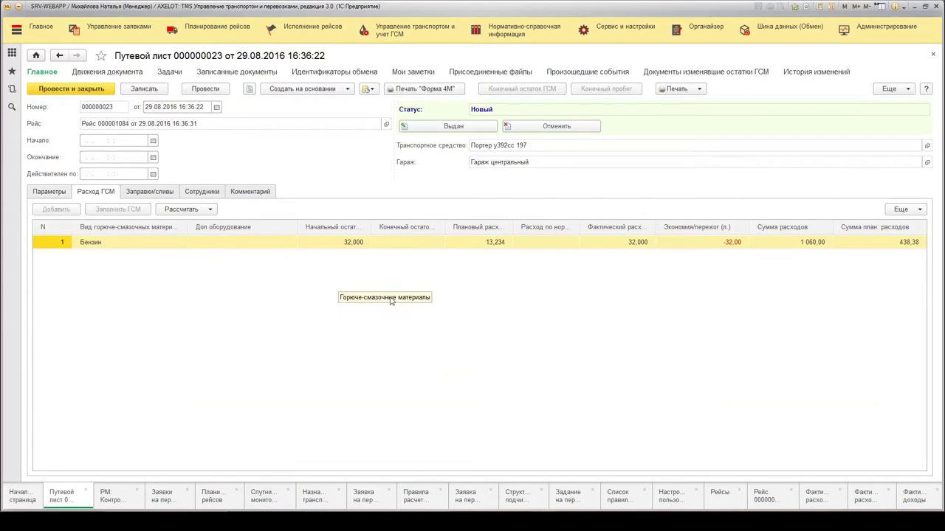
left_click(55, 194)
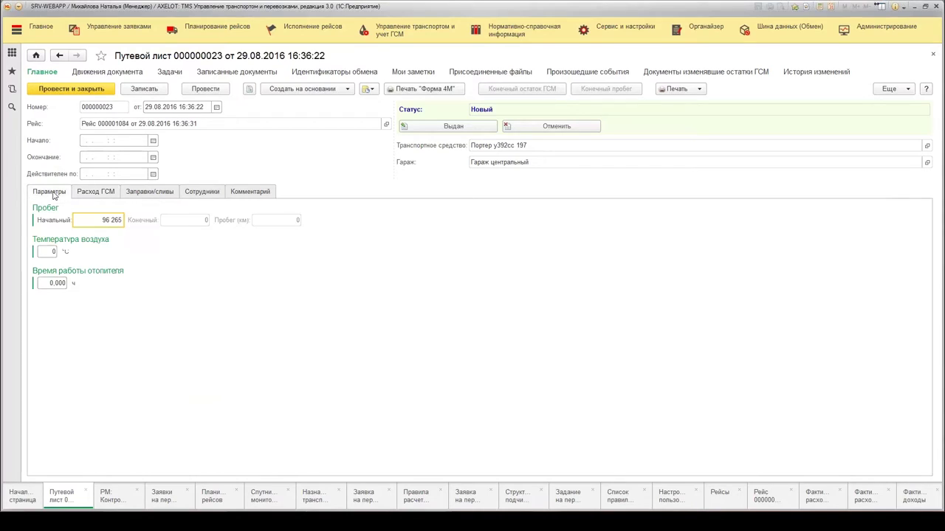
Preview the waybill's Форма 4М printout, check its mechanic and doctor fields, and close the waybill.
left_click(445, 92)
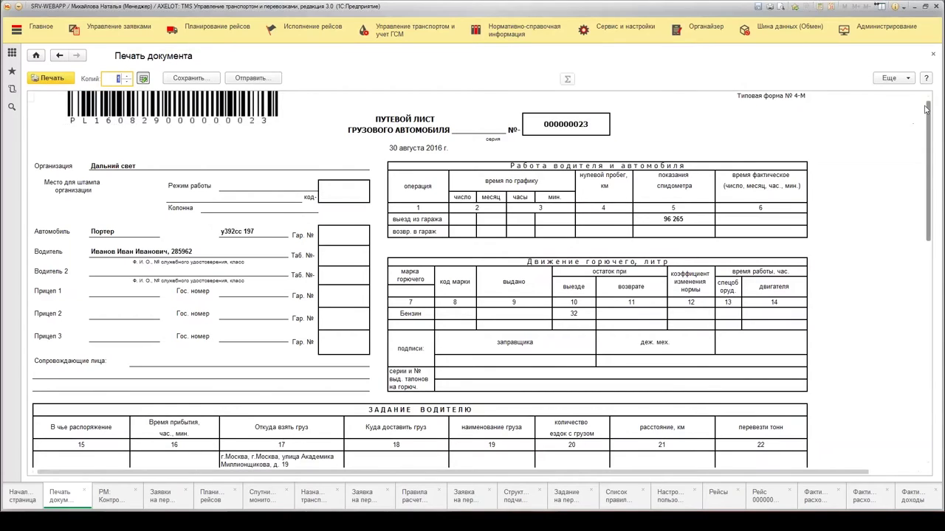
key("Escape")
left_click(199, 192)
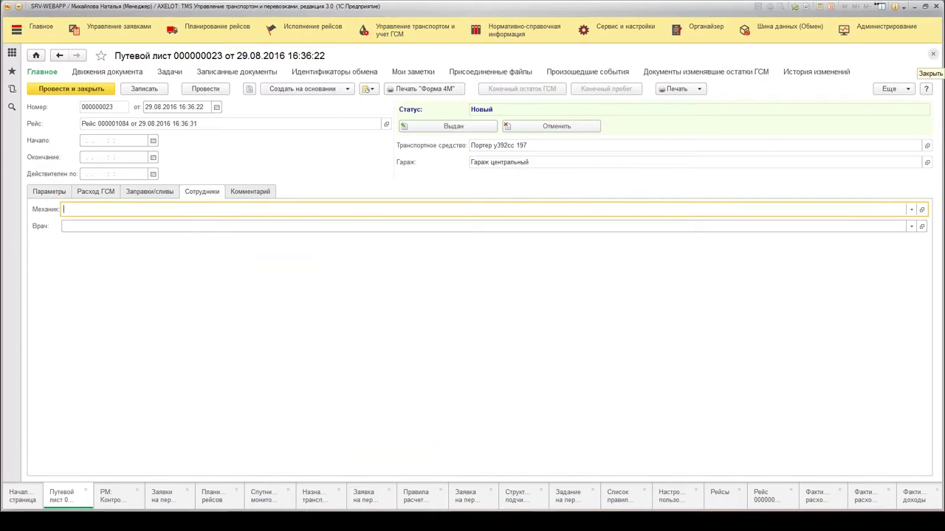
left_click(933, 54)
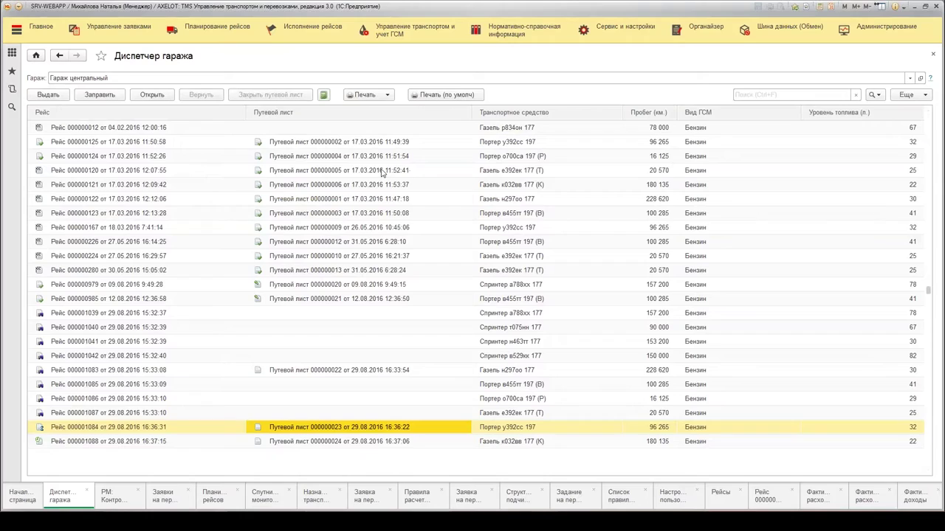
double_click(405, 170)
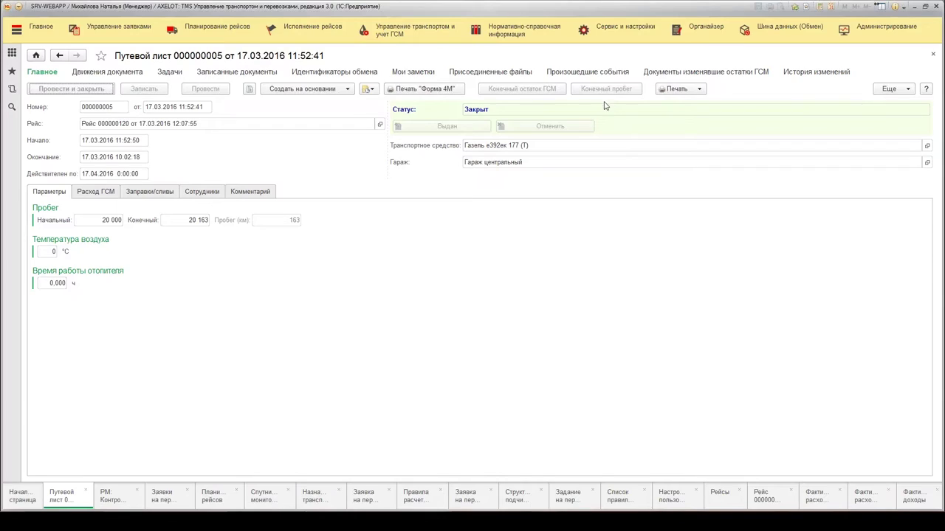
left_click(117, 196)
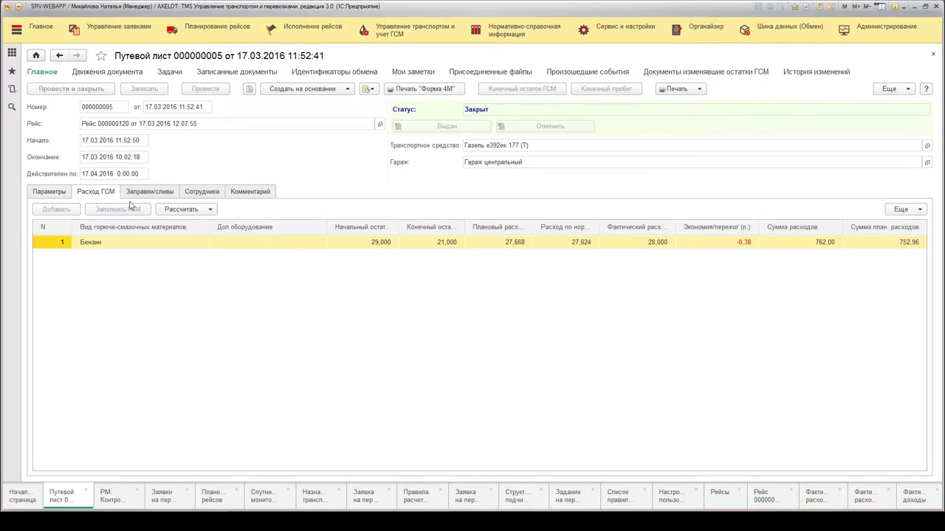
left_click(203, 212)
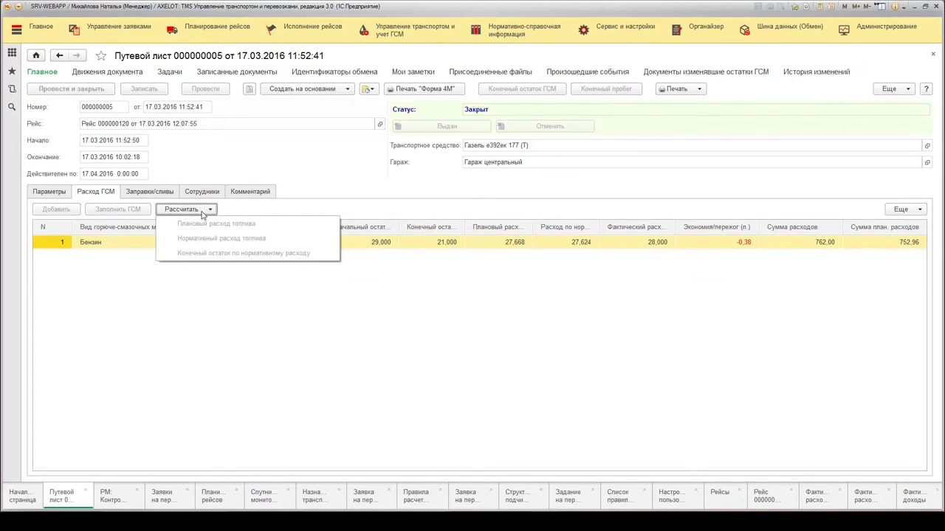
left_click(203, 212)
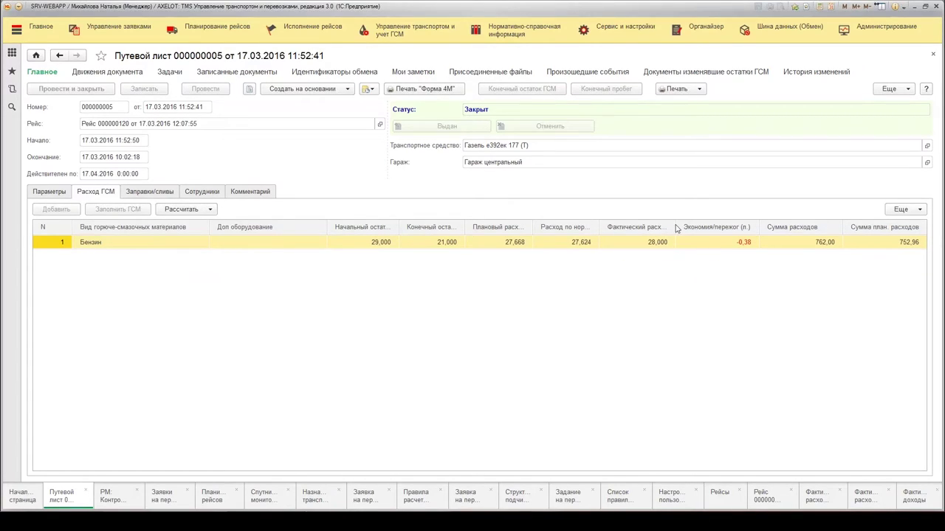
left_click_drag(604, 229, 636, 229)
left_click_drag(533, 226, 550, 229)
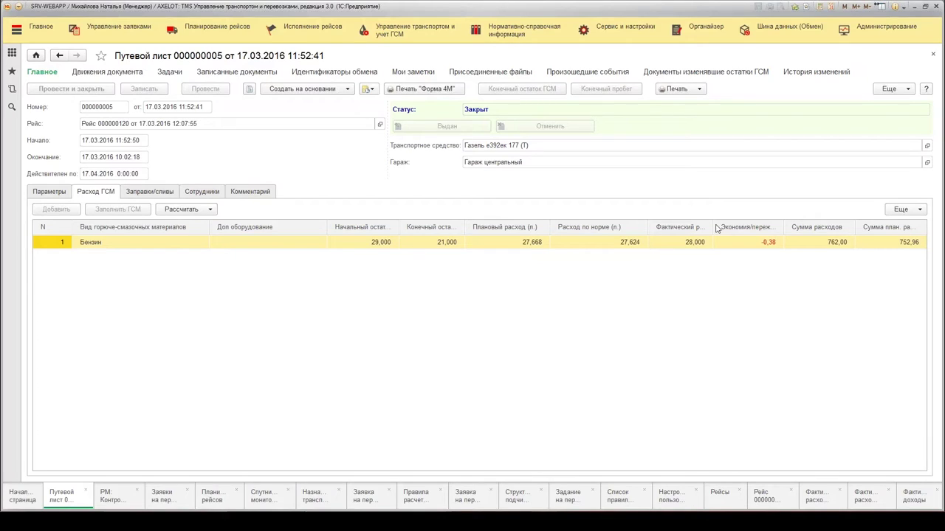
left_click_drag(715, 229, 752, 230)
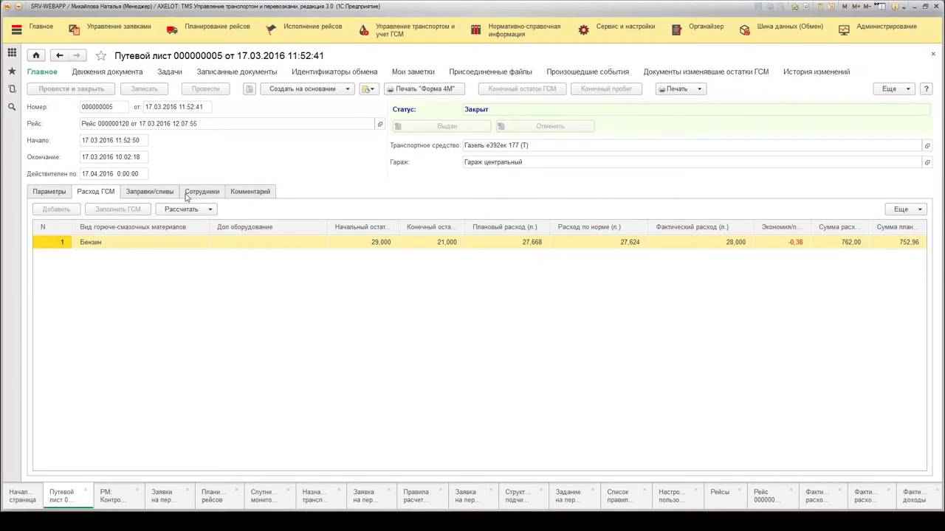
Review the waybill's Заправки/сливы data through the fuel card and country columns, and close the waybill.
left_click(150, 193)
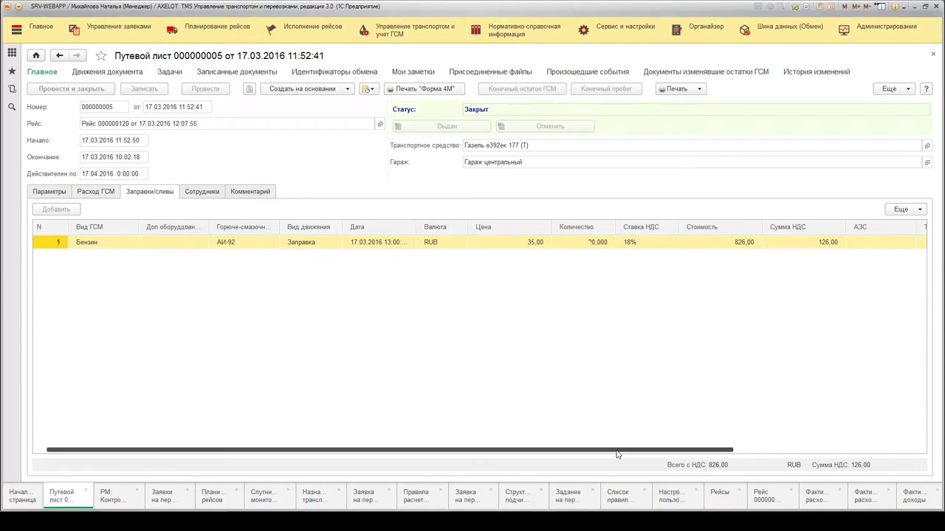
left_click_drag(617, 450, 804, 450)
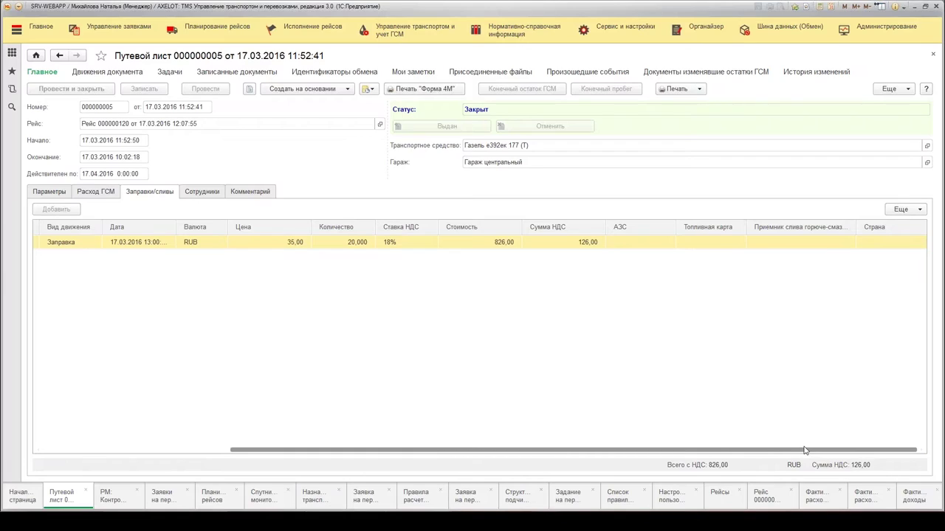
left_click(933, 54)
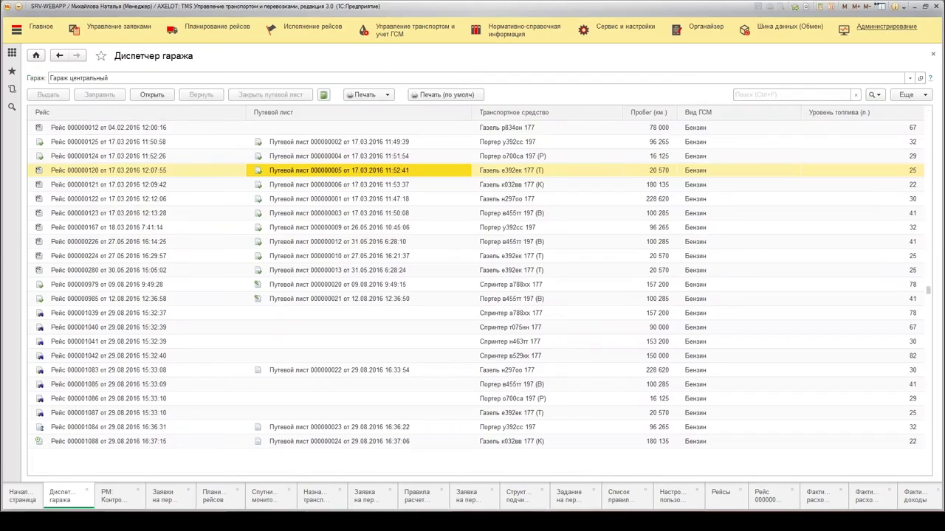
In the Типы шин, узлов и агрегатов catalog, open Шина газель 175/80R16C, review its seasonality and service-life norm, and close the card.
left_click(388, 32)
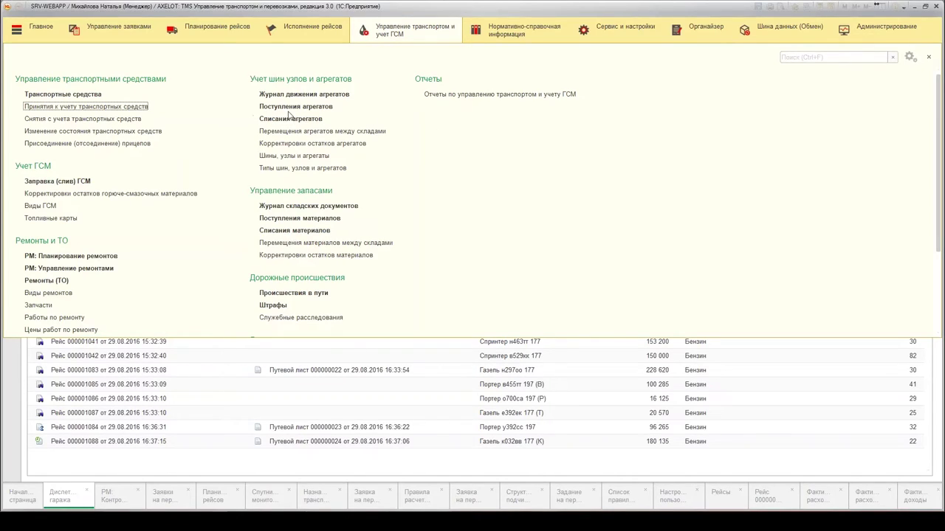
left_click(301, 133)
left_click(301, 169)
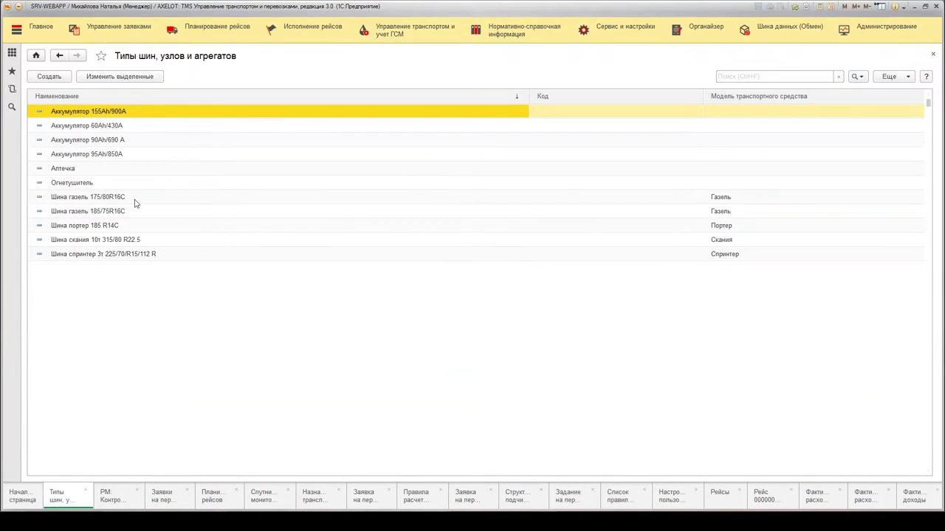
left_click(133, 200)
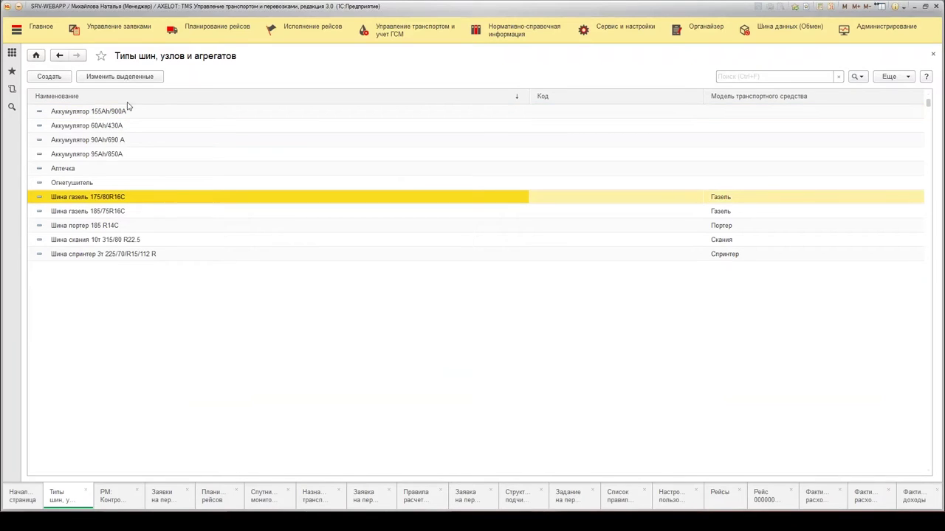
double_click(116, 197)
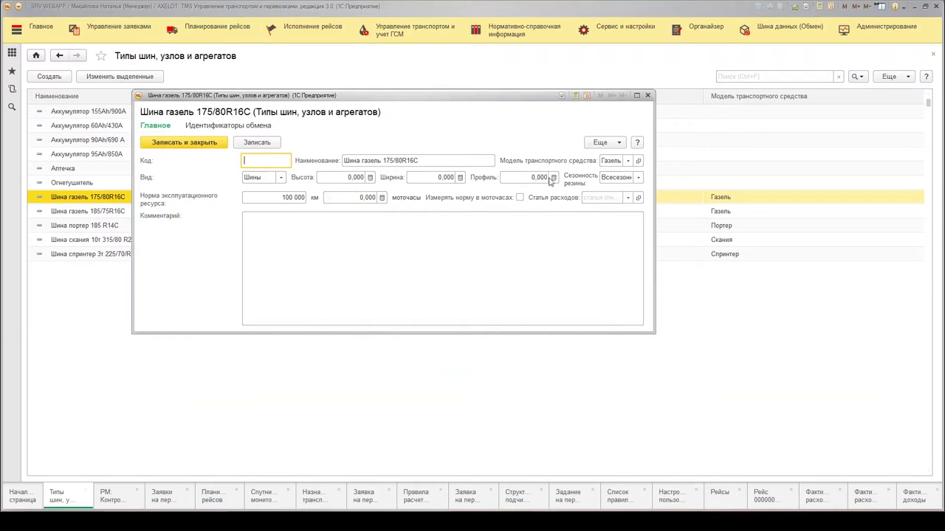
left_click(637, 179)
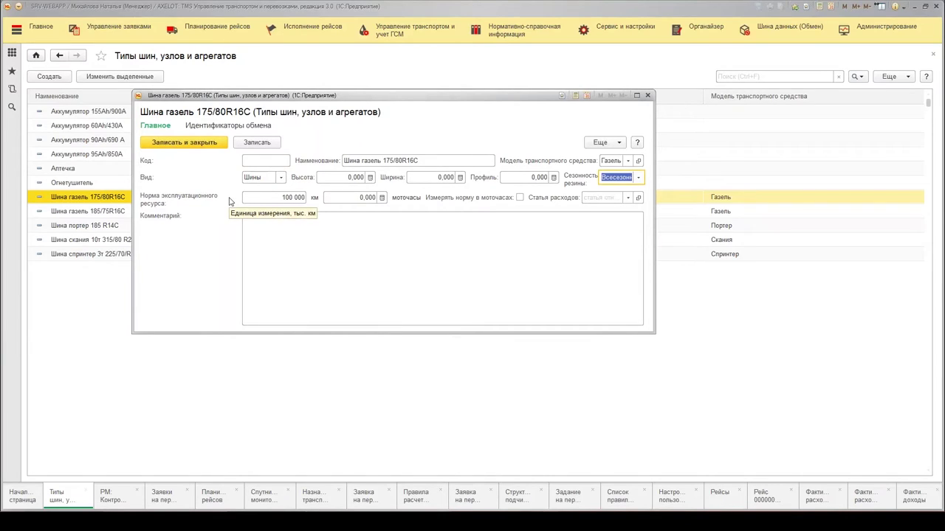
left_click(648, 95)
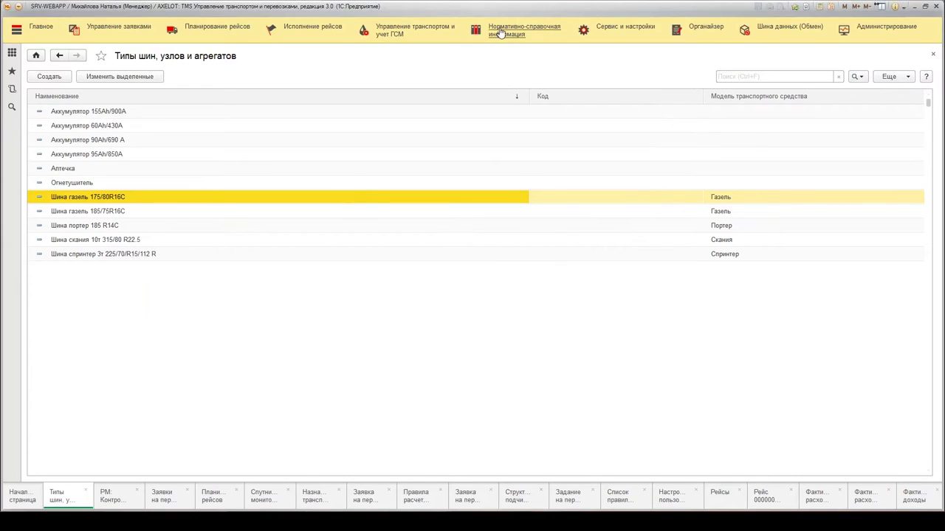
Open the Поступления агрегатов list, review the units, costs and residual life in the 01.01.2015 receipt, and close it.
left_click(431, 35)
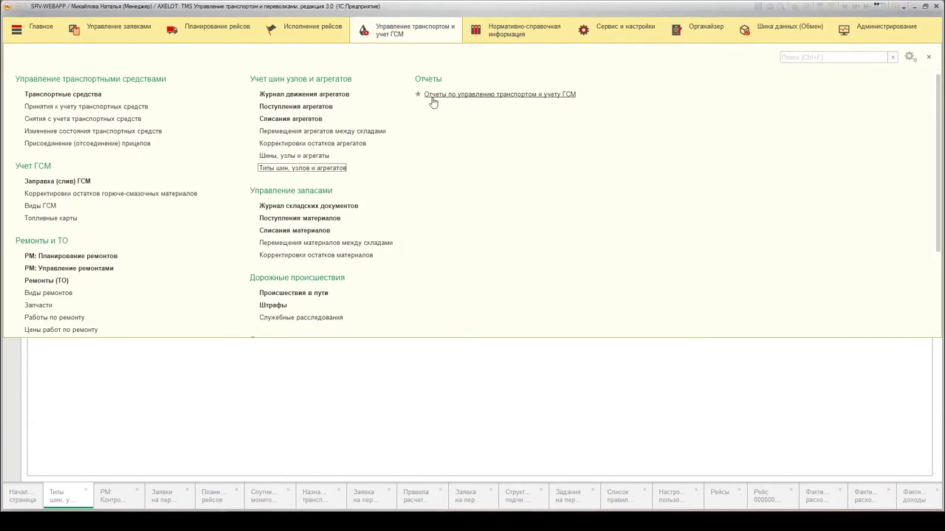
left_click(325, 108)
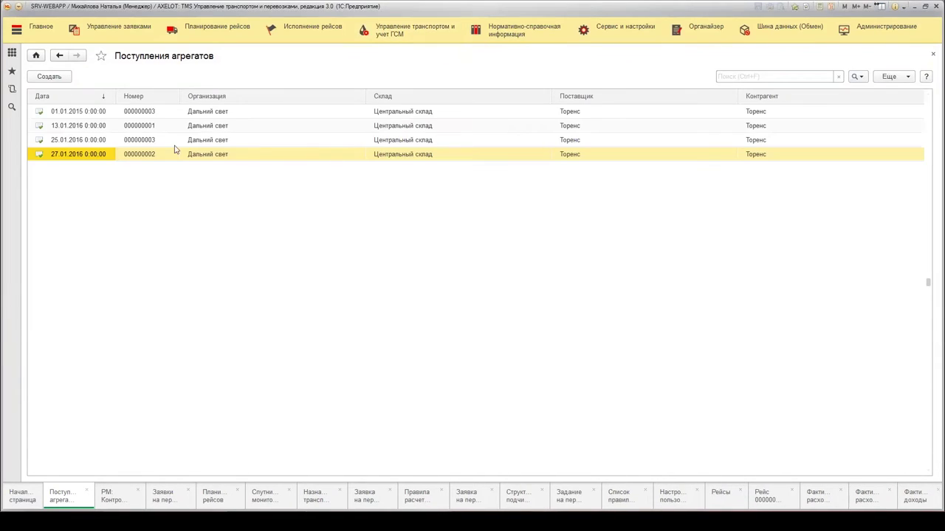
left_click(255, 111)
double_click(255, 111)
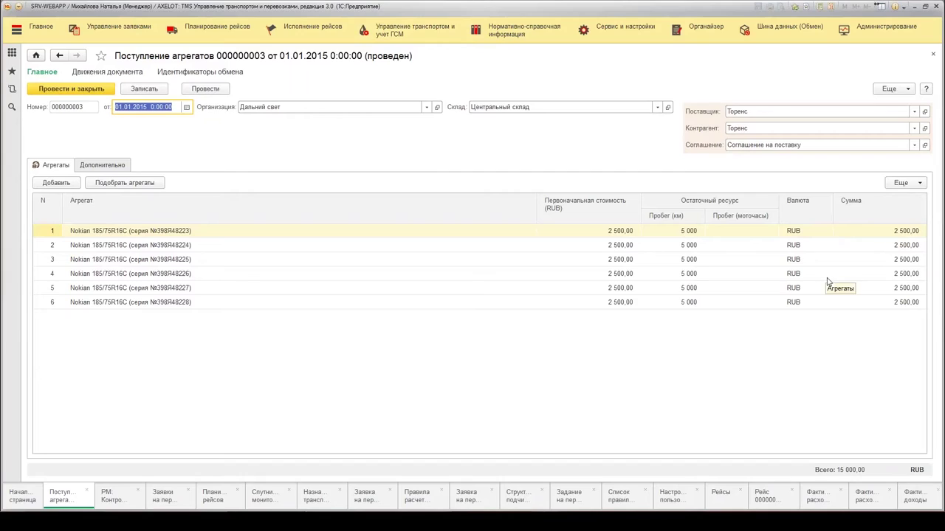
left_click(933, 55)
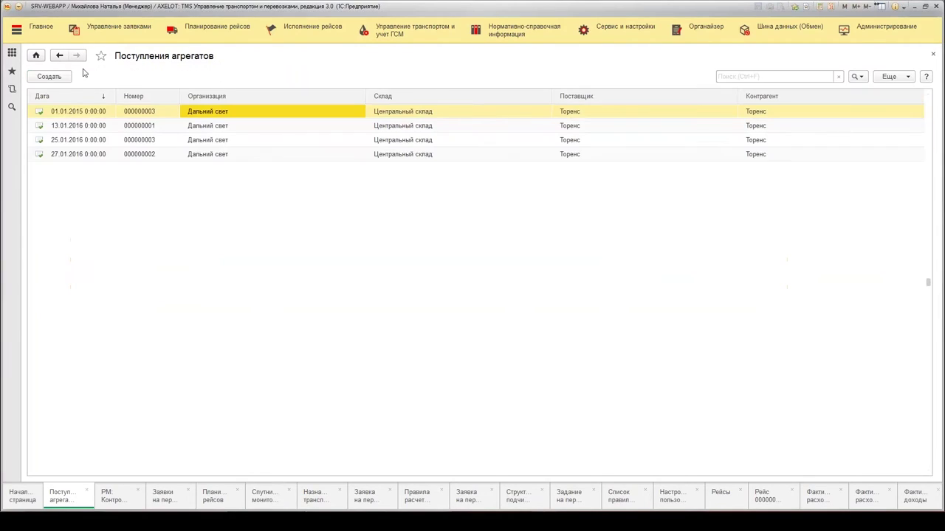
Open the Списания агрегатов list, review the written-off unit in the 11.01.2016 document, and close it.
left_click(410, 33)
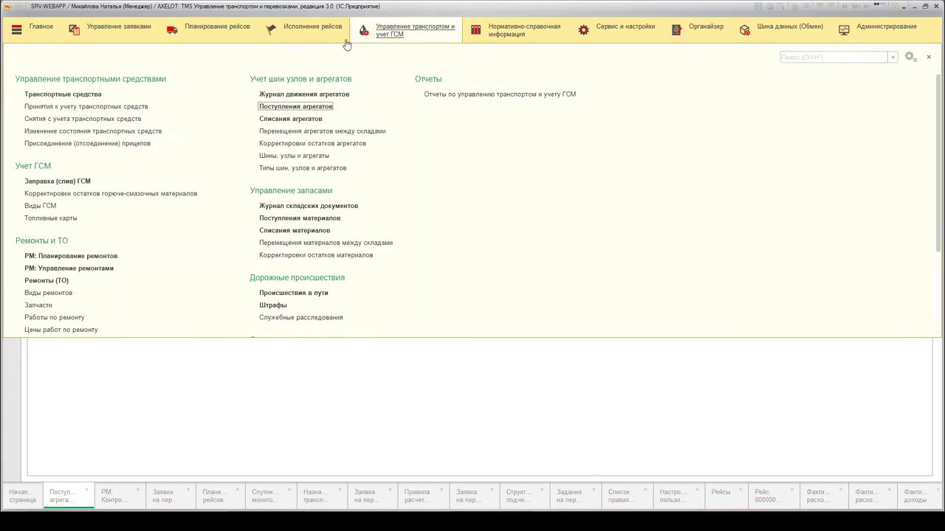
left_click(290, 119)
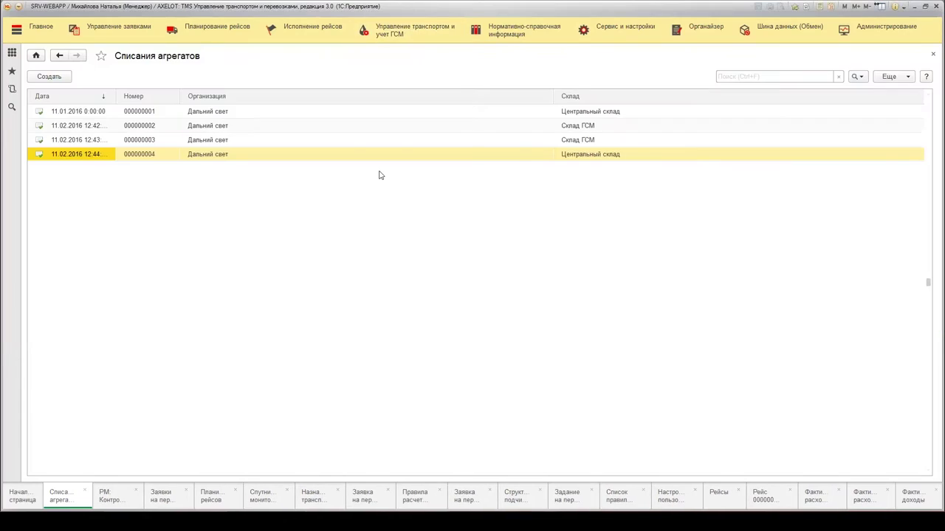
double_click(323, 114)
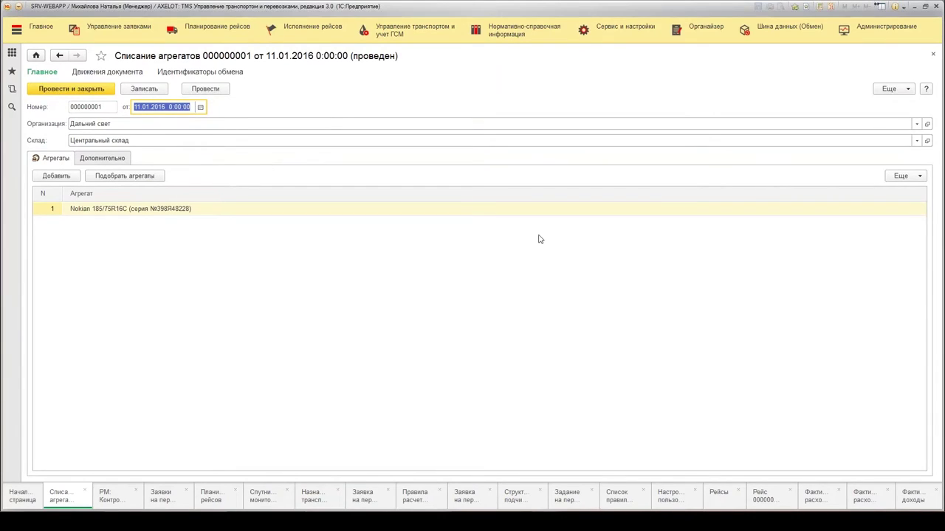
left_click(934, 57)
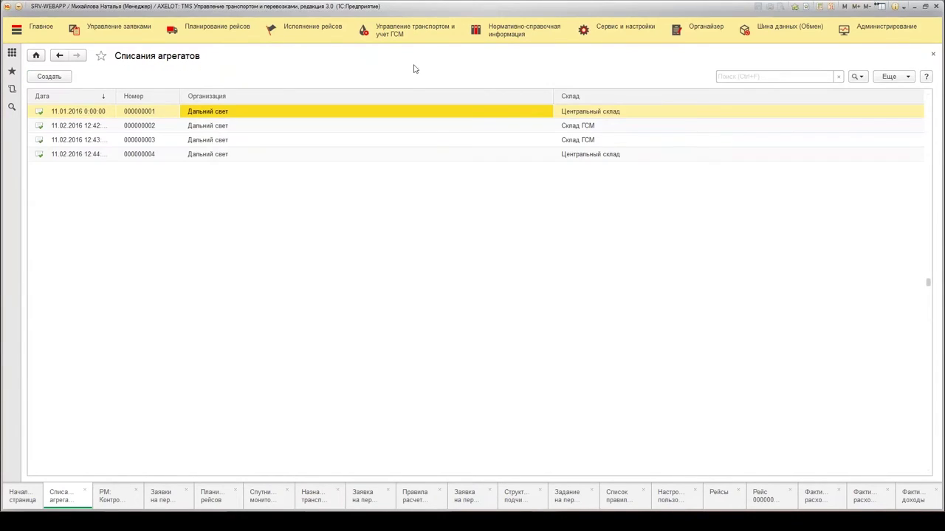
Open the 01.01.2015 document in Поступления материалов, review its ГСМ and Запчасти contents, close it and return to Списания агрегатов.
left_click(392, 33)
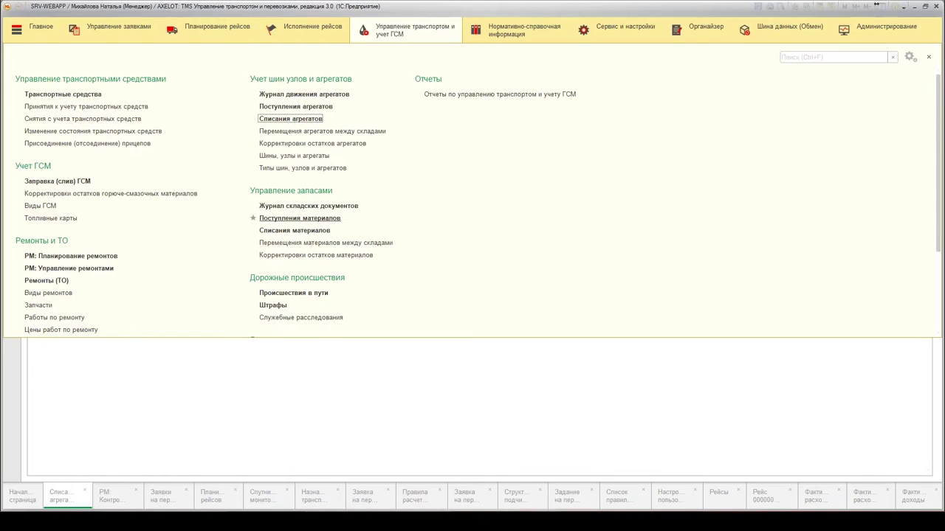
left_click(260, 218)
double_click(272, 112)
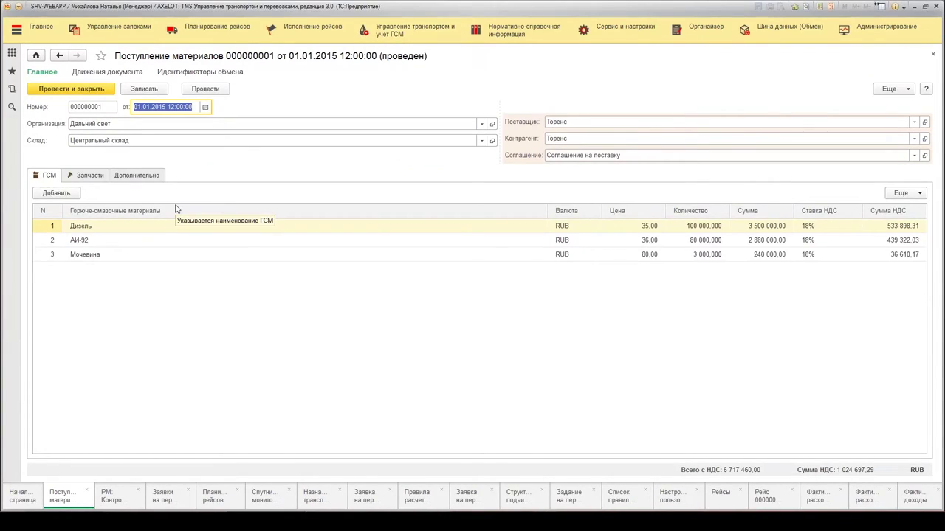
left_click(91, 180)
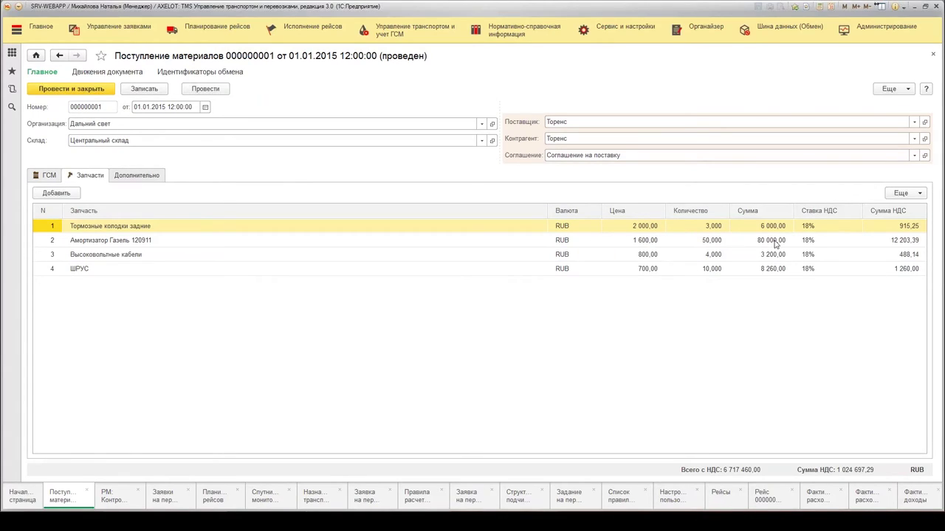
left_click(933, 54)
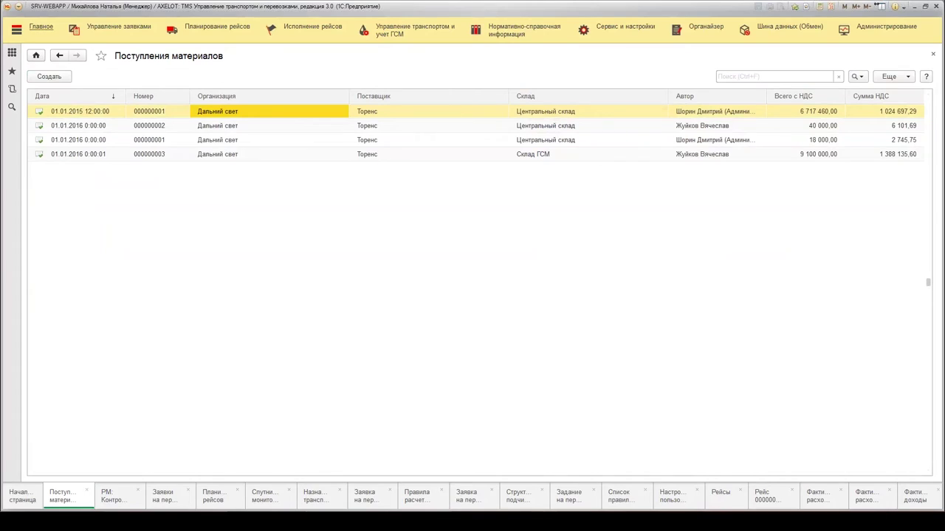
left_click(59, 58)
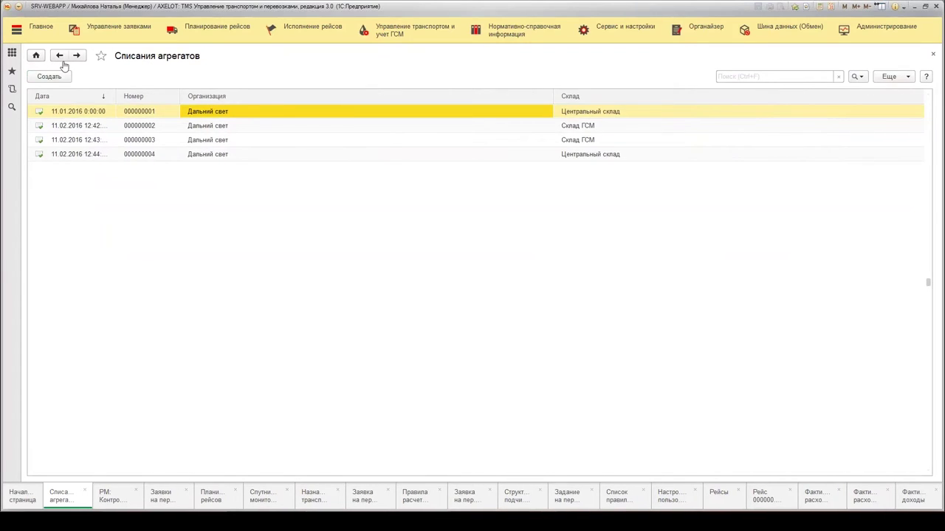
Open the Списания материалов list, examine a blank write-off form with its Склад and Ремонт (ТО) fields, and close both without saving.
left_click(397, 36)
left_click(297, 231)
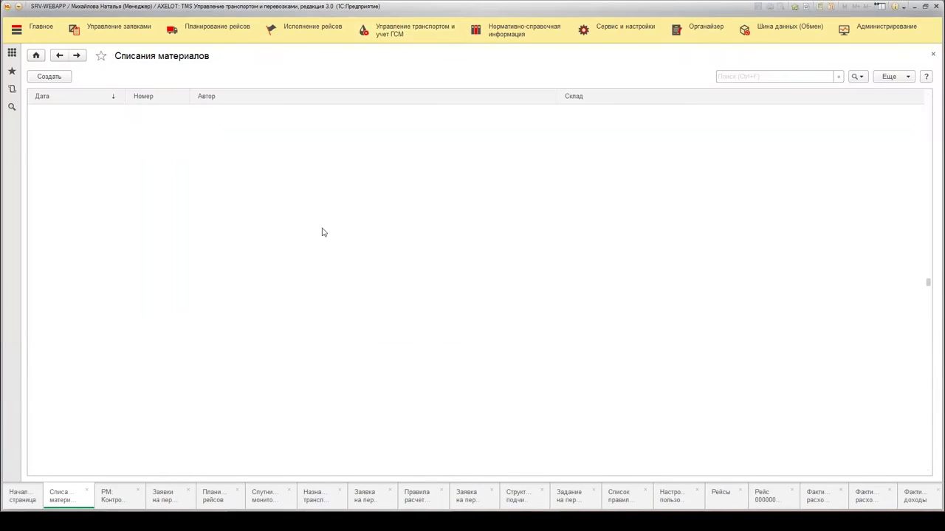
left_click(59, 83)
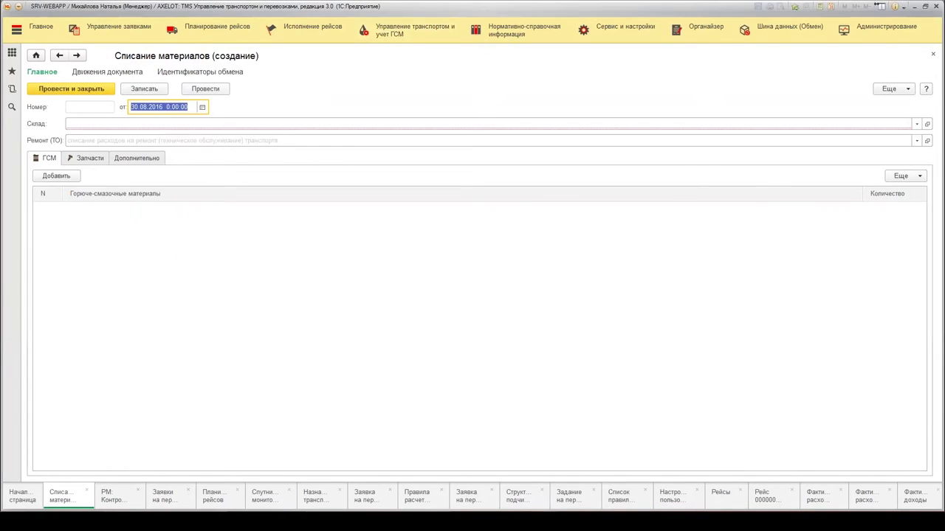
left_click(100, 124)
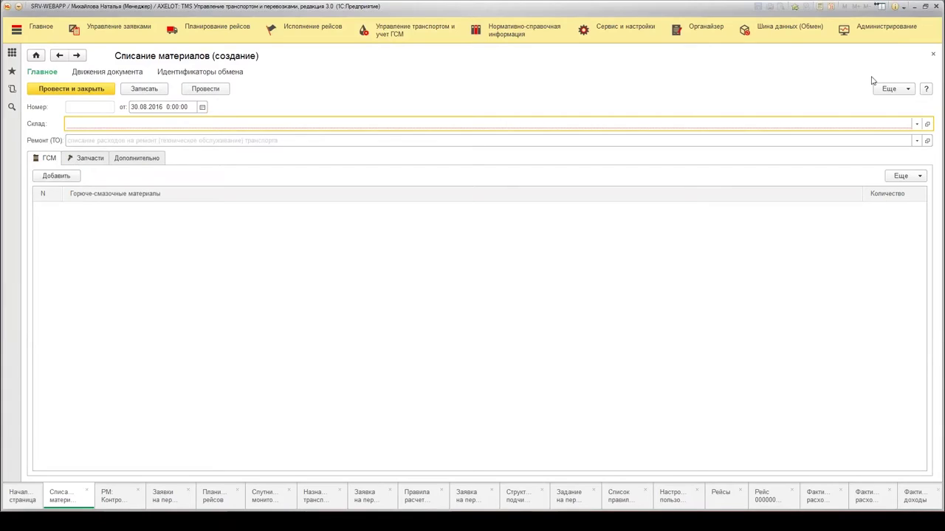
left_click(933, 54)
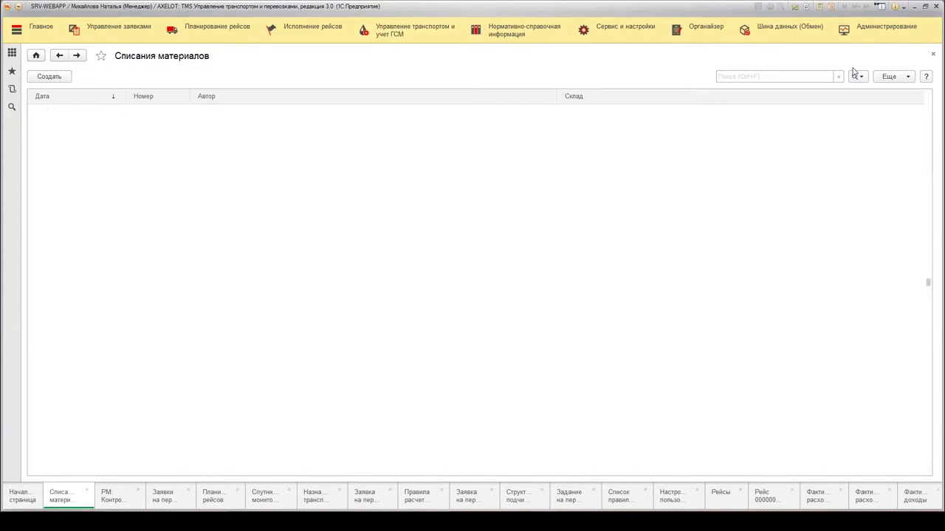
left_click(933, 54)
Open the 25.01.2016 document in Перемещения агрегатов между складами and review its sender and recipient warehouses and units.
left_click(414, 29)
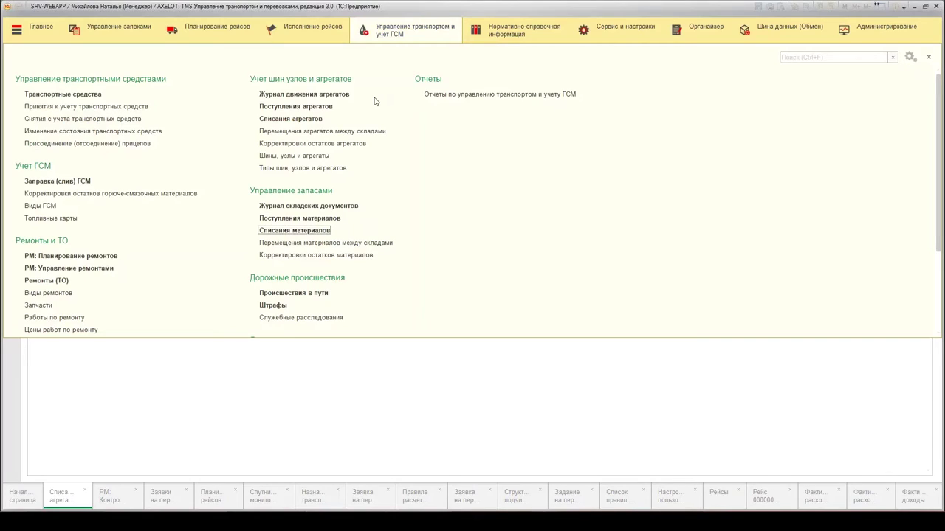
left_click(365, 131)
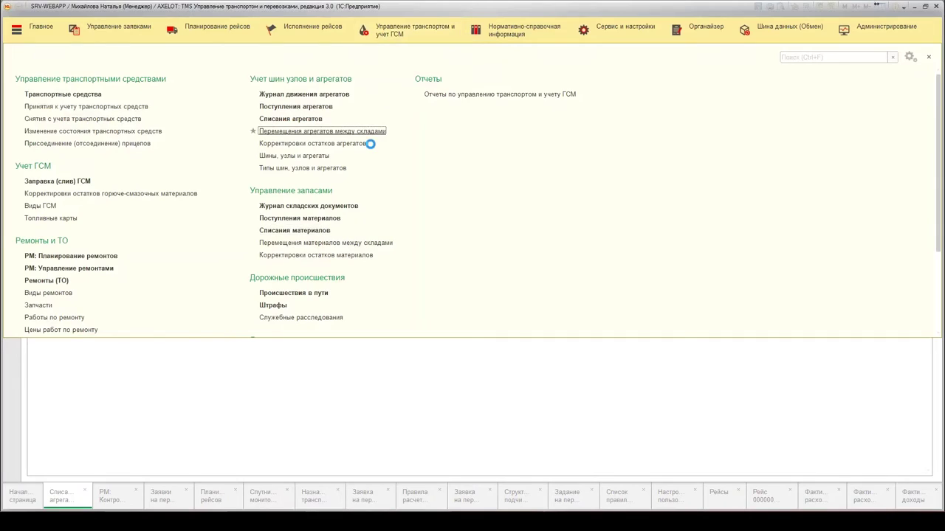
double_click(284, 112)
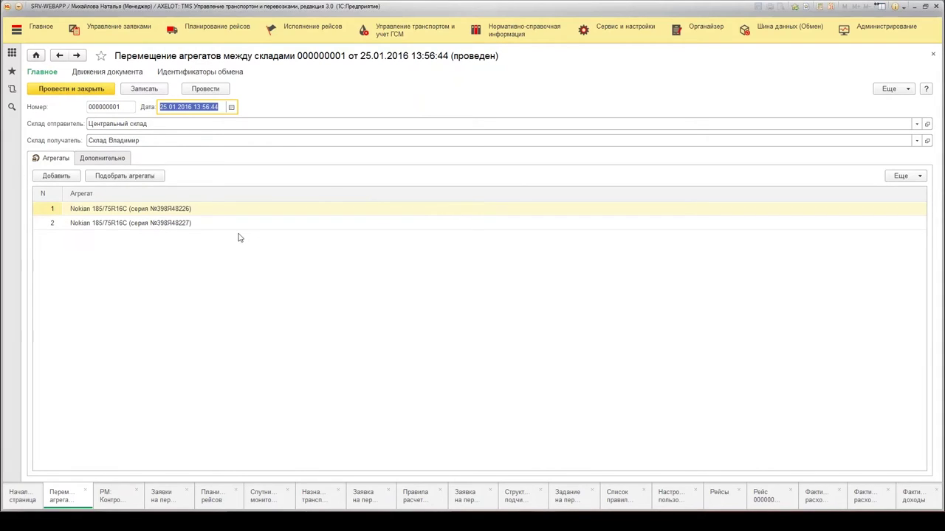
Close the 25.01.2016 unit transfer document and the lists opened above Поступления материалов.
left_click(933, 57)
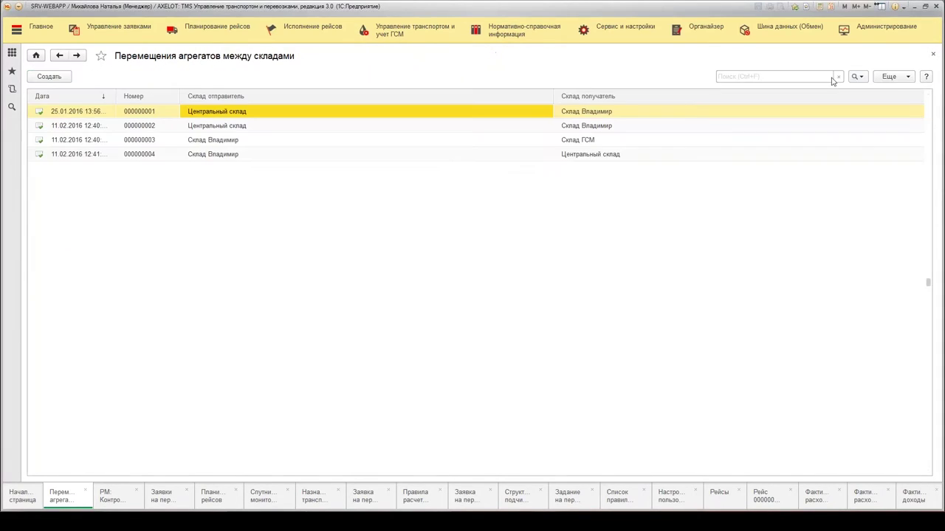
left_click(933, 54)
left_click(933, 55)
Open the Ремонты (ТО) list and the repair document of 28.01.2016, and review its vehicle and Вид ремонта fields.
left_click(413, 30)
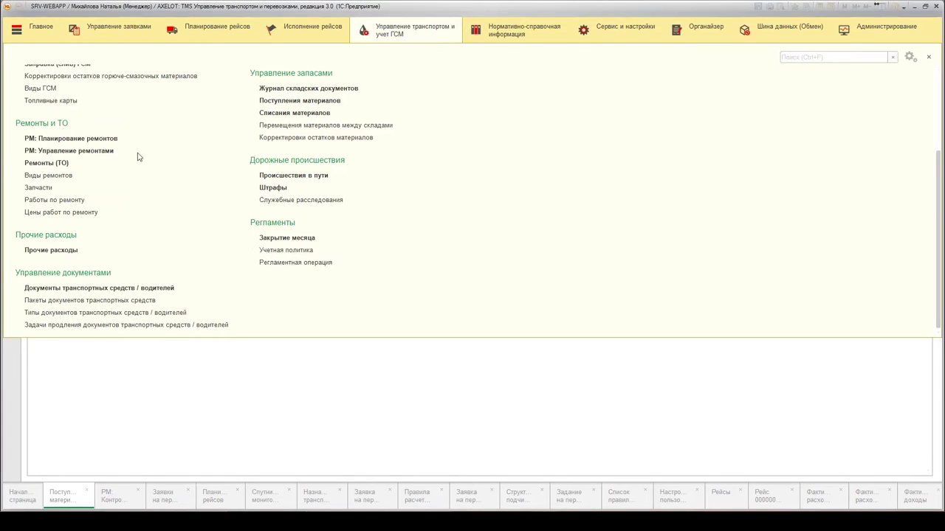
left_click(59, 163)
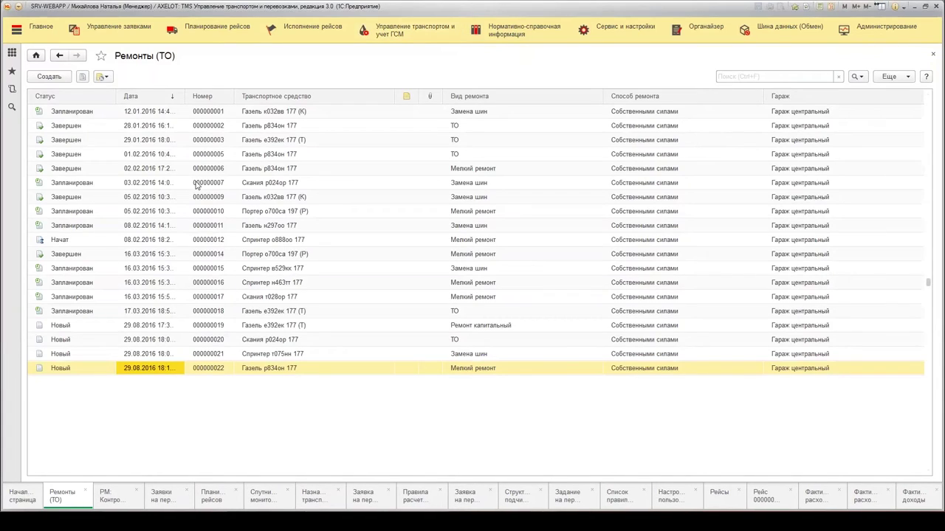
double_click(384, 127)
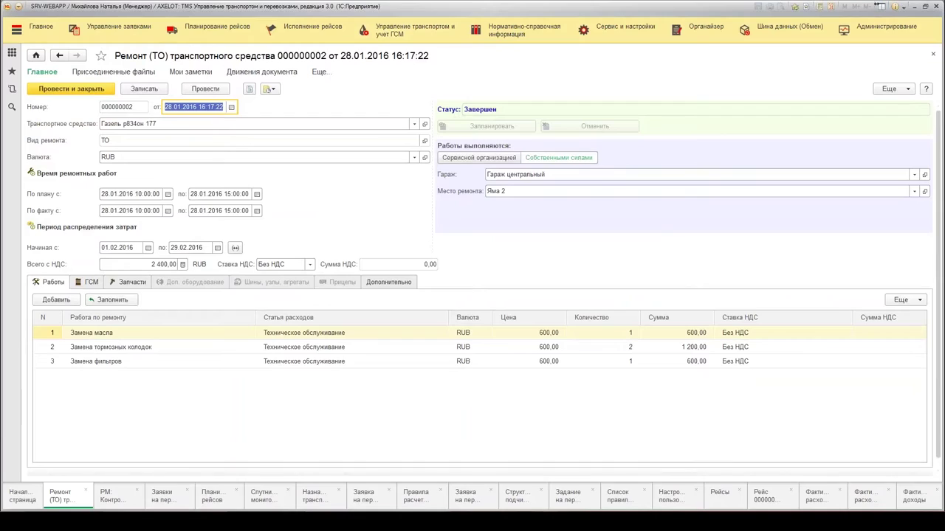
left_click(290, 124)
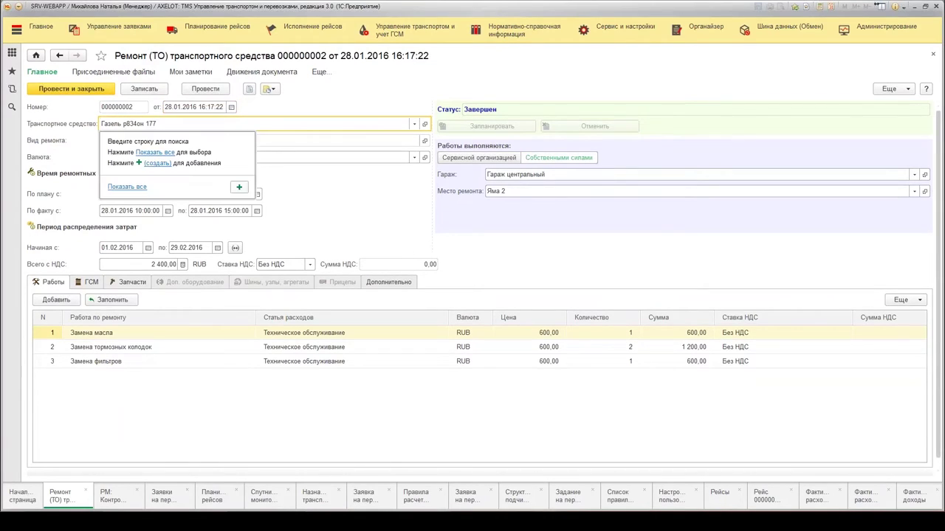
left_click(350, 140)
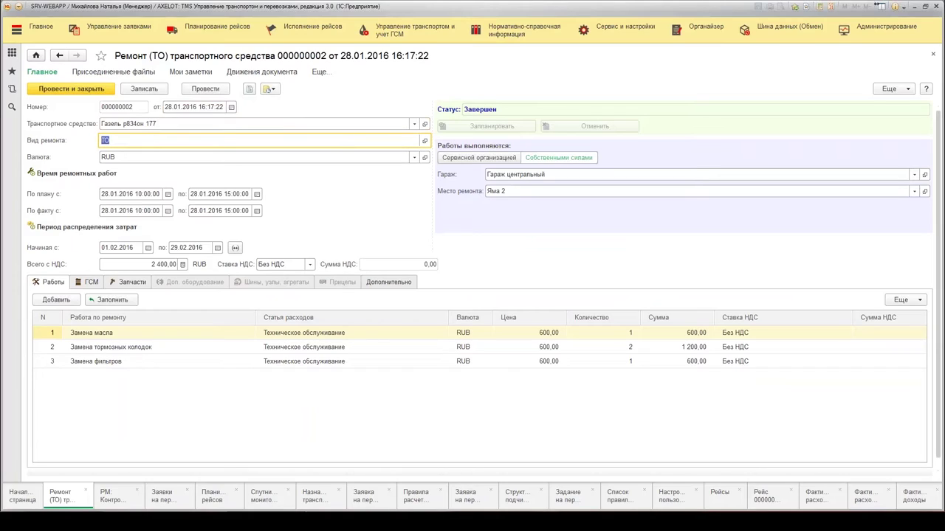
Open the ТО repair type card, enlarge it, inspect its default works and the Замена масла card, and close both cards.
left_click(425, 140)
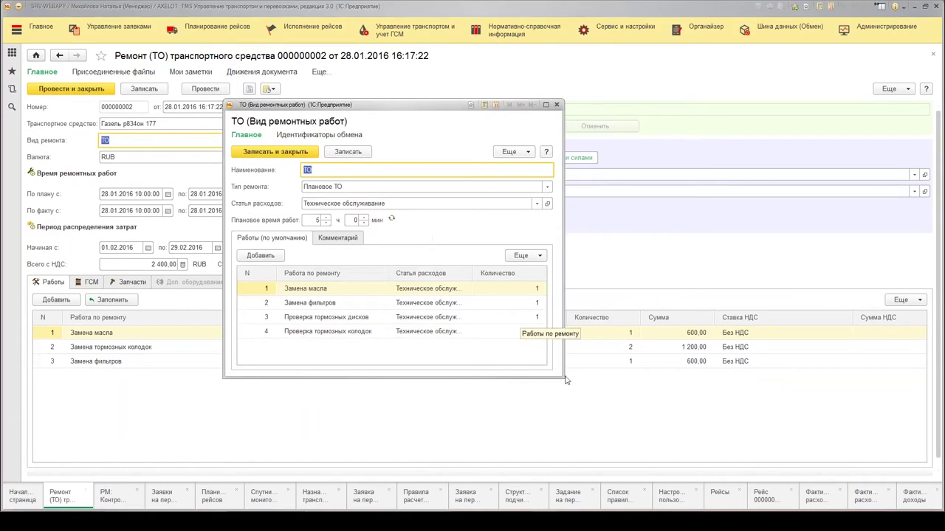
left_click_drag(564, 378, 611, 413)
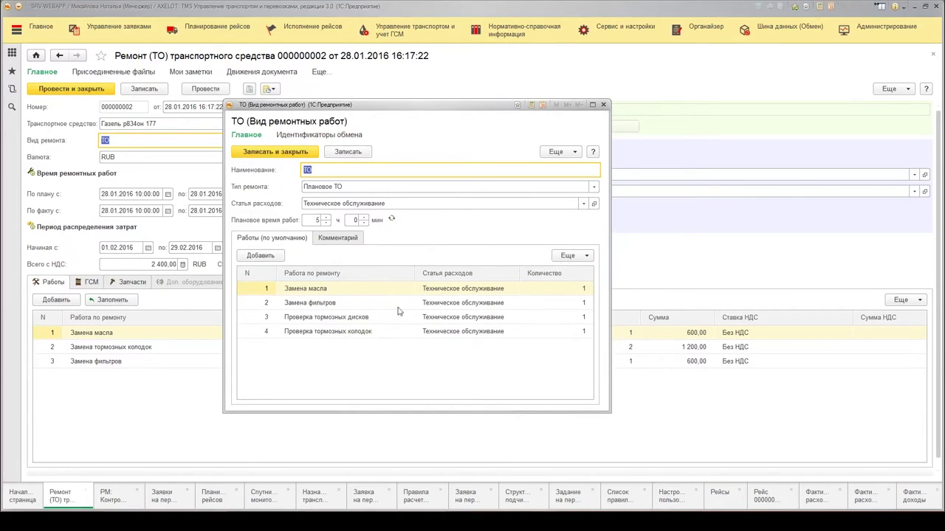
left_click(380, 291)
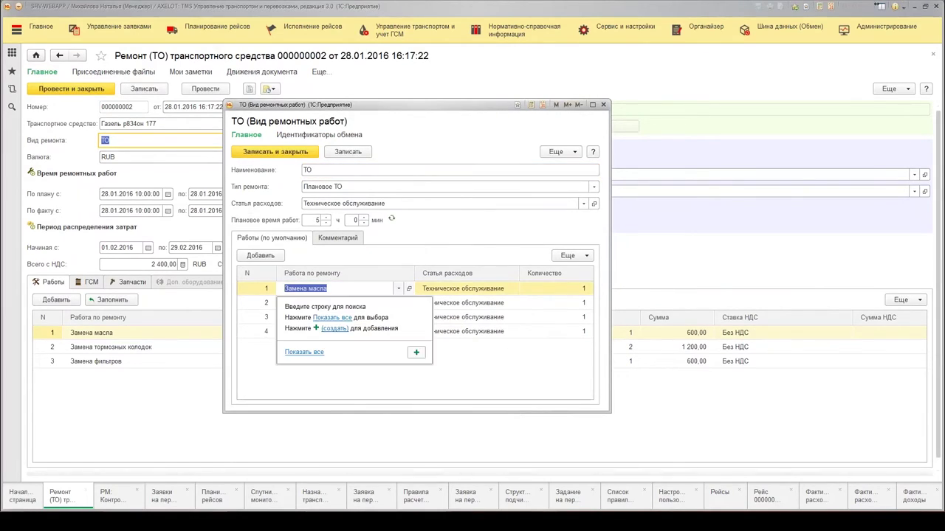
left_click(411, 289)
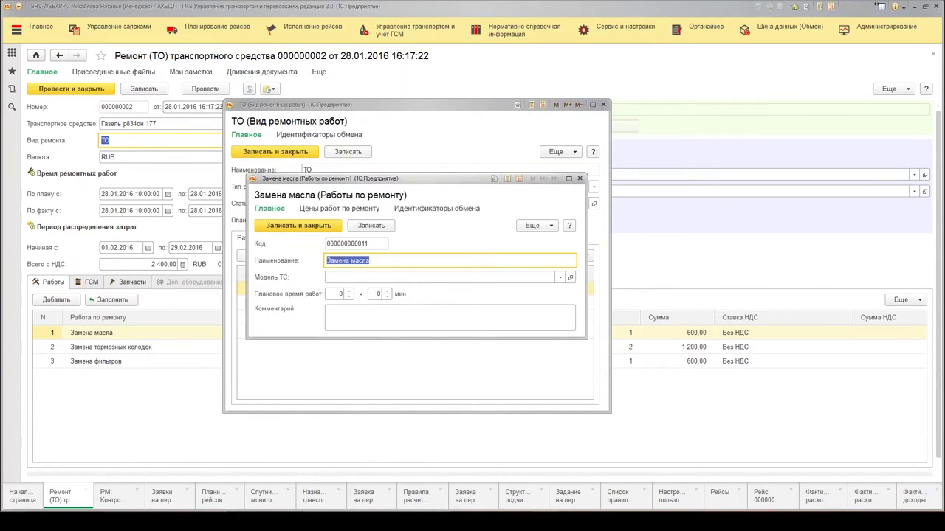
left_click(580, 178)
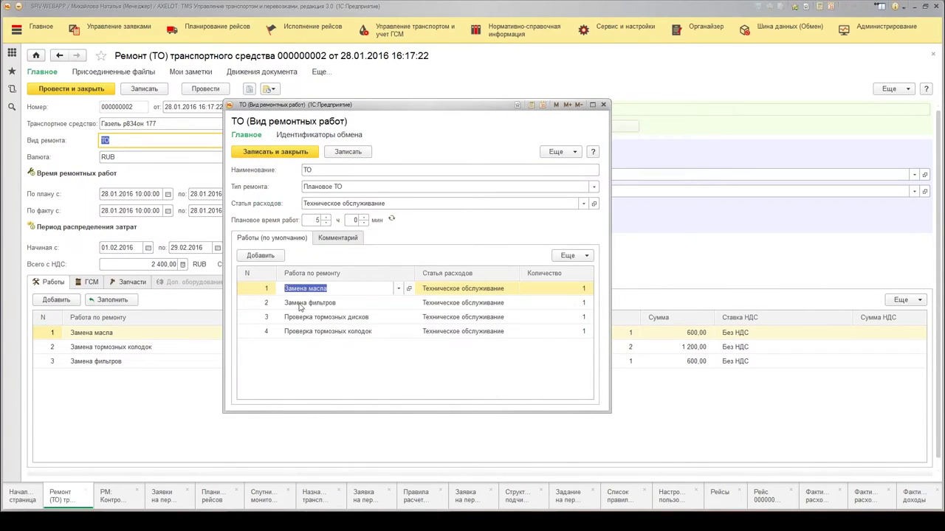
left_click(452, 270)
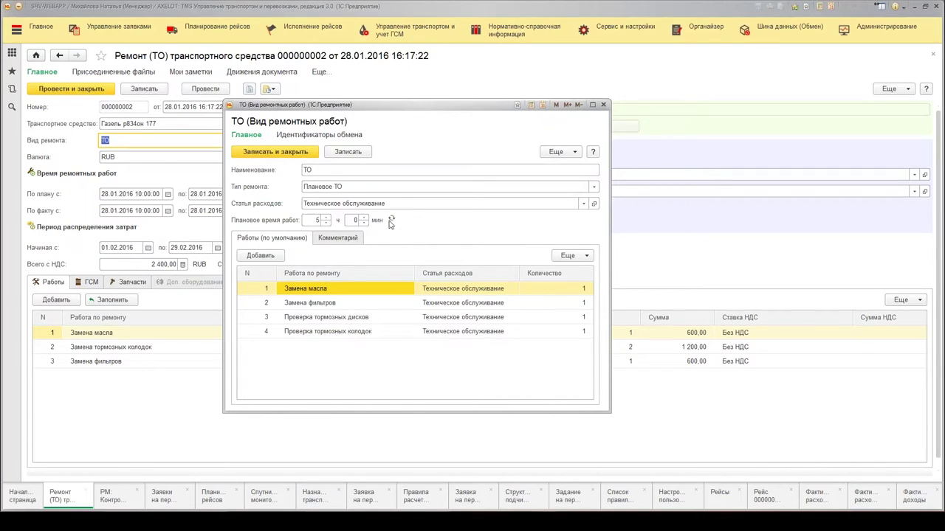
left_click(604, 106)
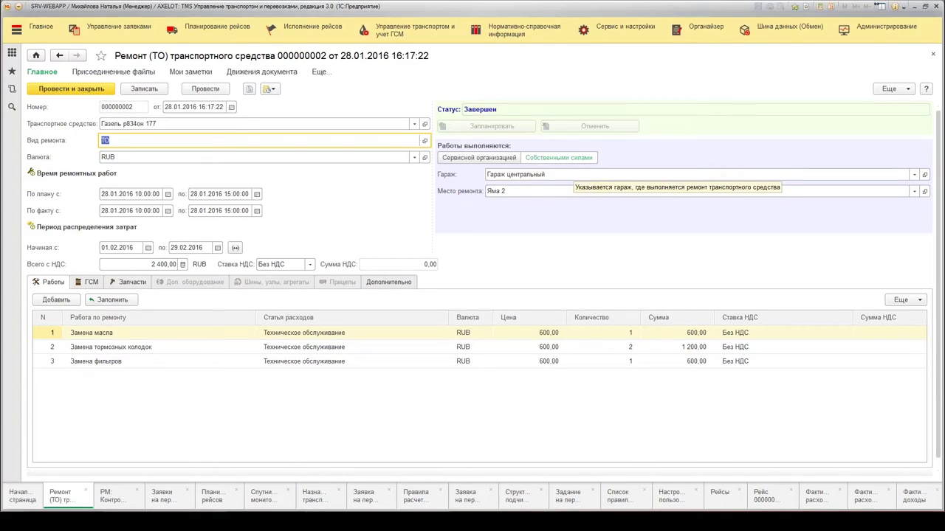
Compare the Сервисной организацией and Собственными силами options, review the repair's ГСМ and Запчасти contents, and close the document without saving.
left_click(496, 160)
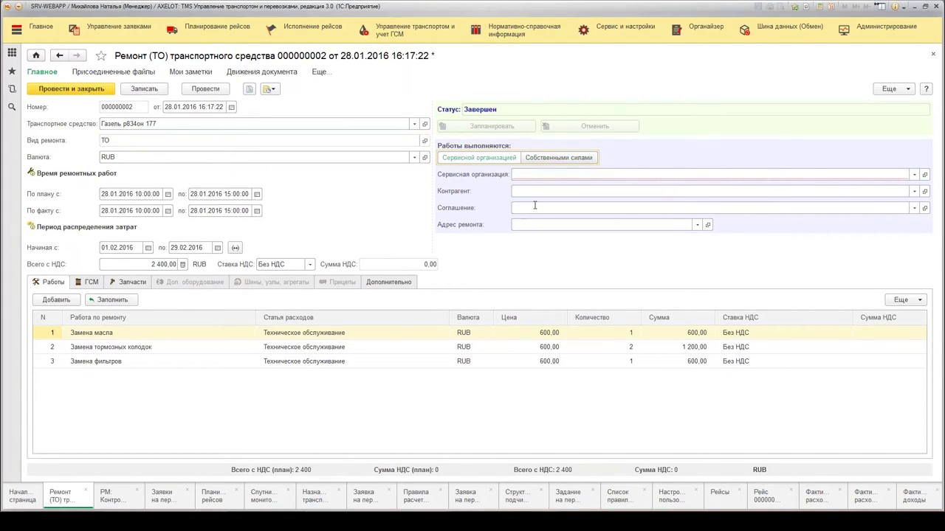
left_click(559, 158)
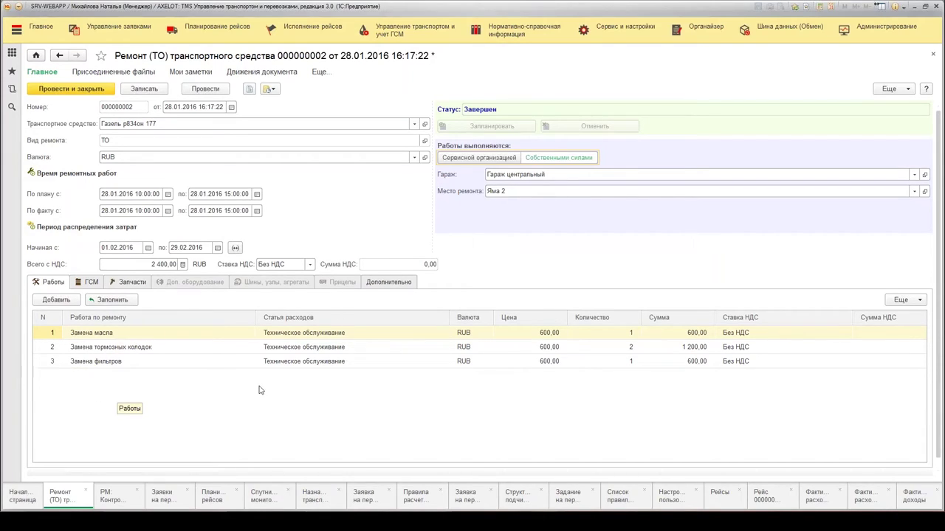
left_click(89, 284)
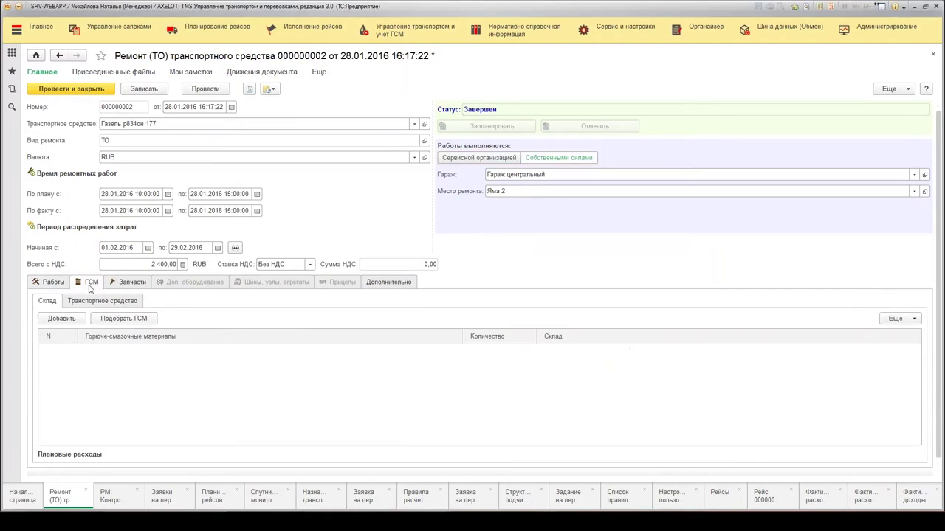
left_click(132, 284)
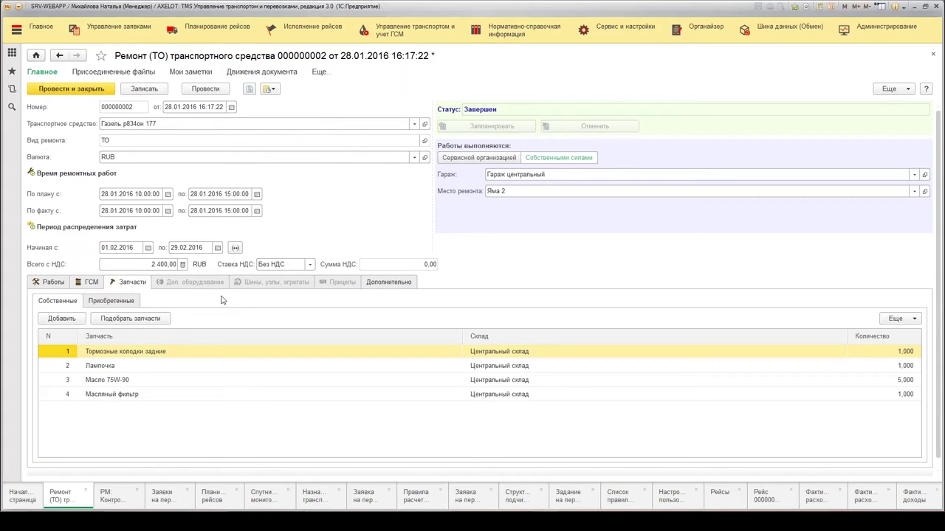
left_click(933, 54)
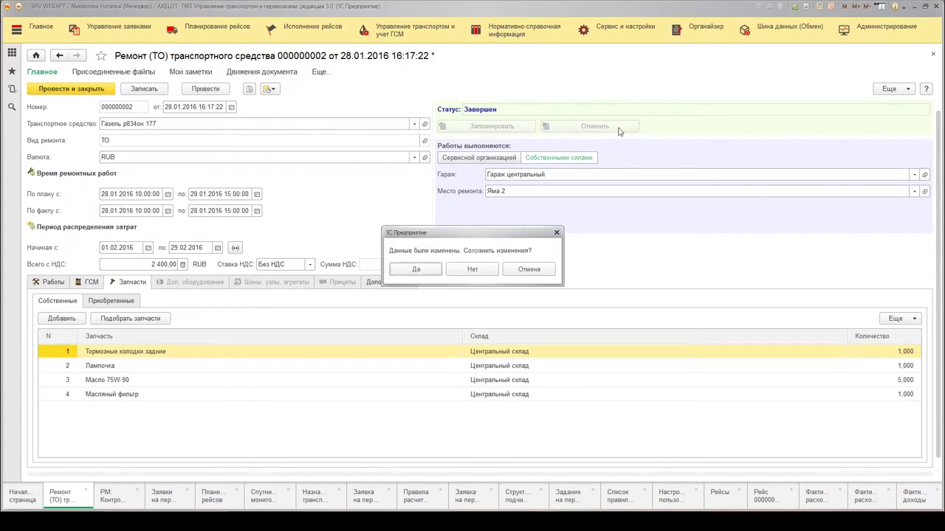
left_click(473, 270)
Open the Замена шин repair of 03.02.2016, review its Шины, узлы, агрегаты contents, and close the document.
double_click(461, 184)
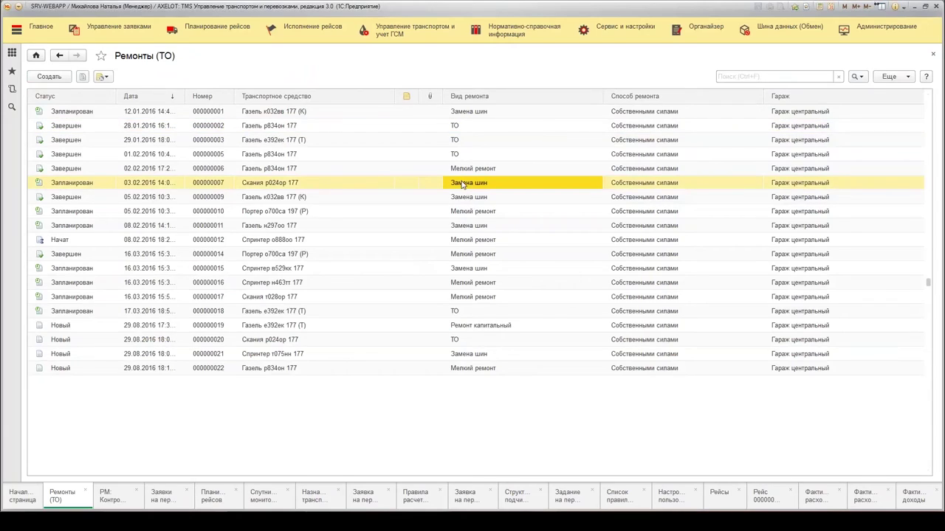
left_click(257, 285)
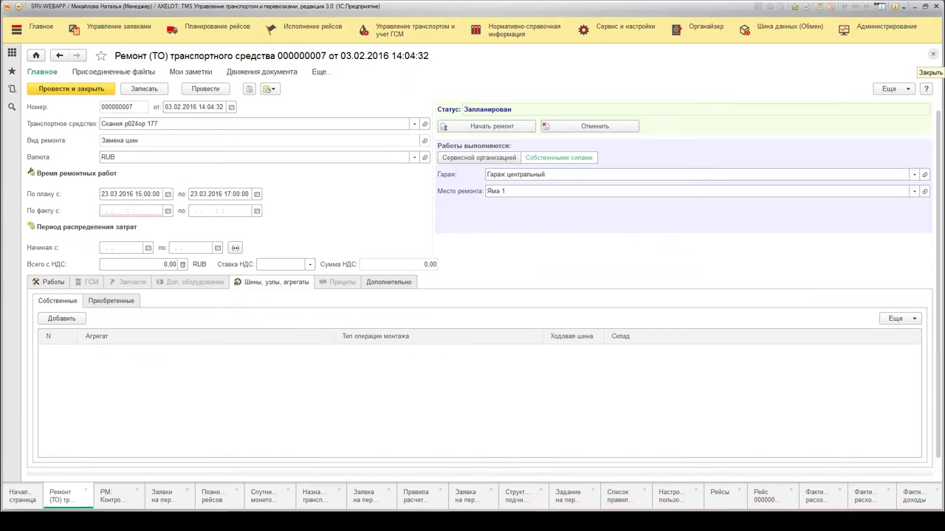
left_click(933, 54)
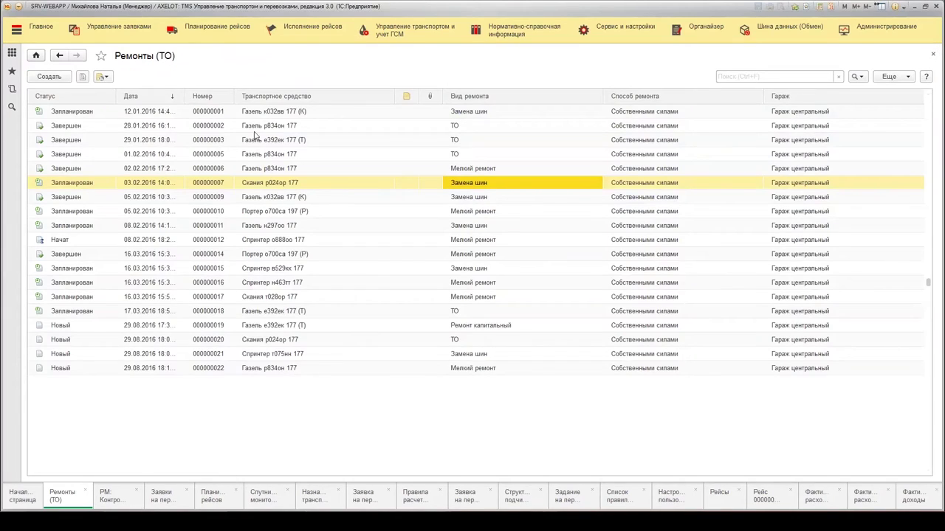
Reopen the 28.01.2016 ТО repair to view its planned and actual times, and close it along with the repairs list.
double_click(263, 129)
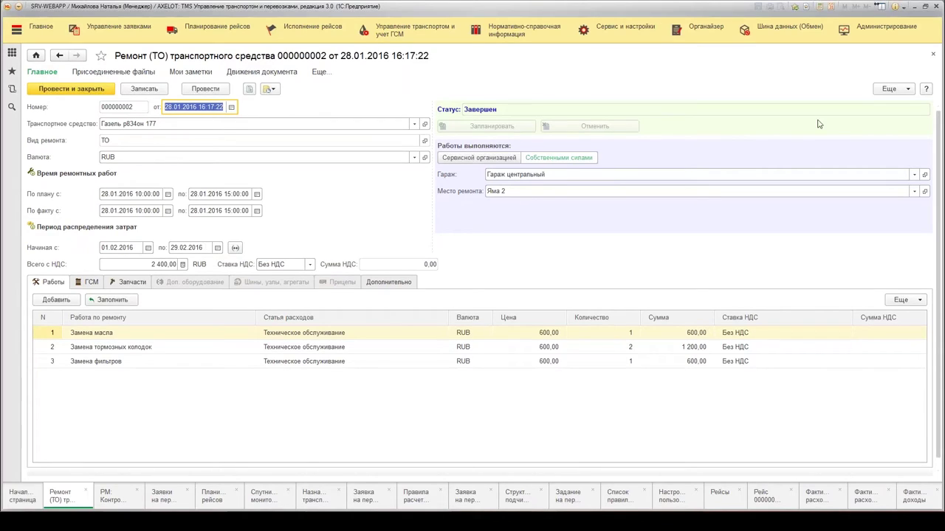
left_click(933, 54)
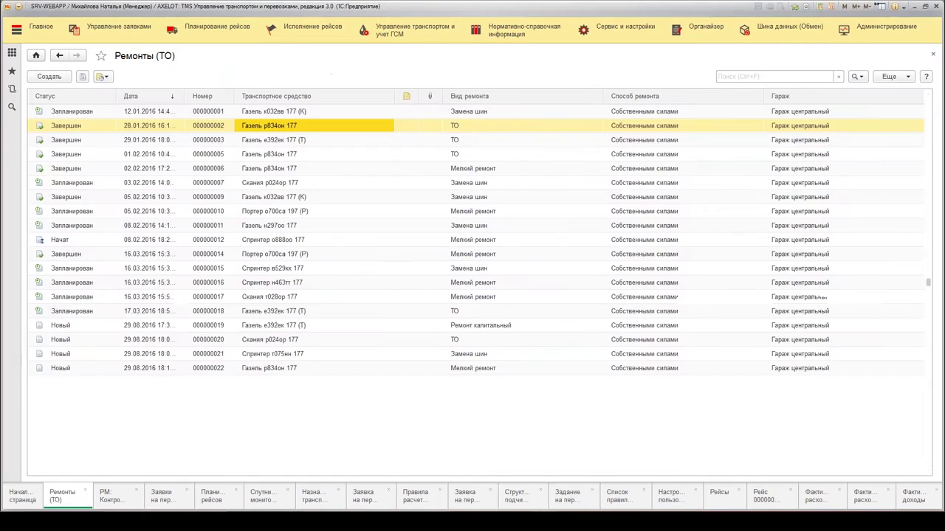
left_click(933, 54)
Open the РМ: Планирование ремонтов workplace for Гараж центральный.
left_click(402, 31)
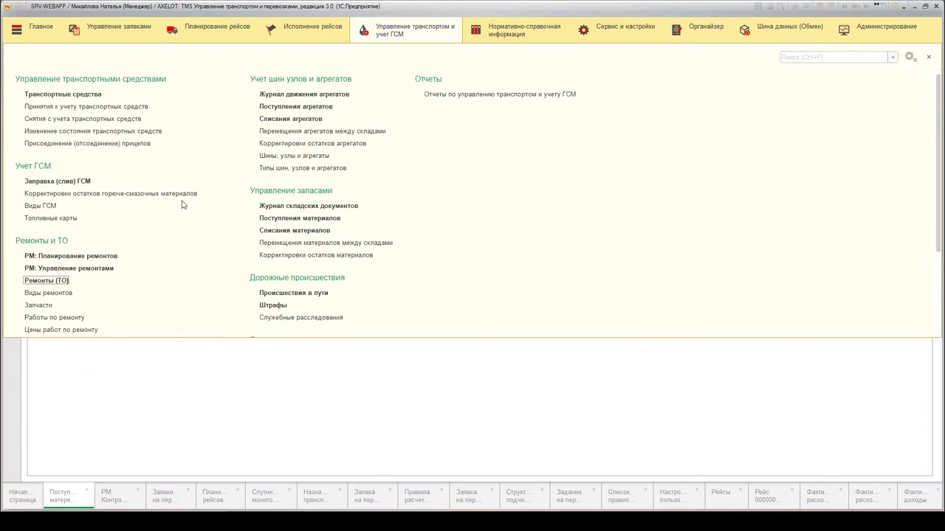
scroll(183, 204, "down", 3)
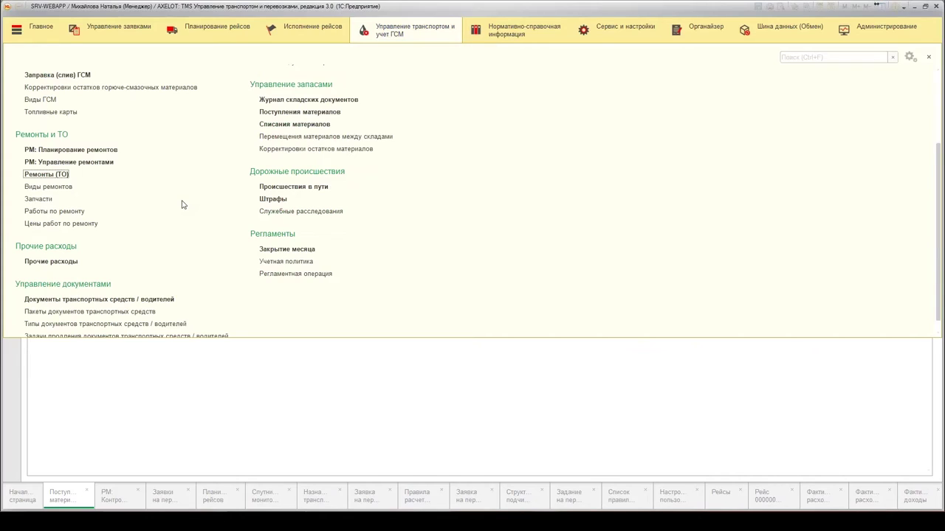
key("Up")
key("Up")
key("Return")
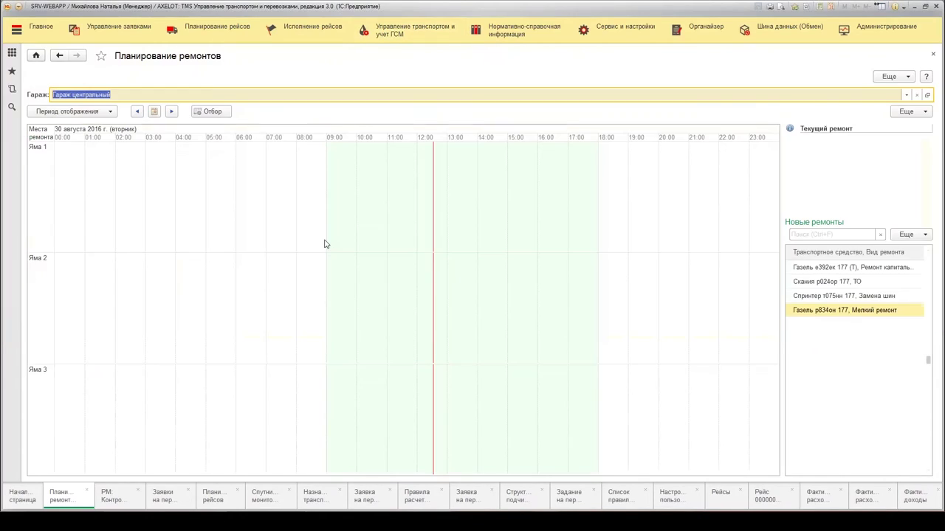
Schedule the Ремонт капитальный for 31 August 2016 in Яма 1 at 13:00, and the Замена шин in Яма 2 at 09:00, moving it to Яма 1 at 10:00.
left_click(174, 112)
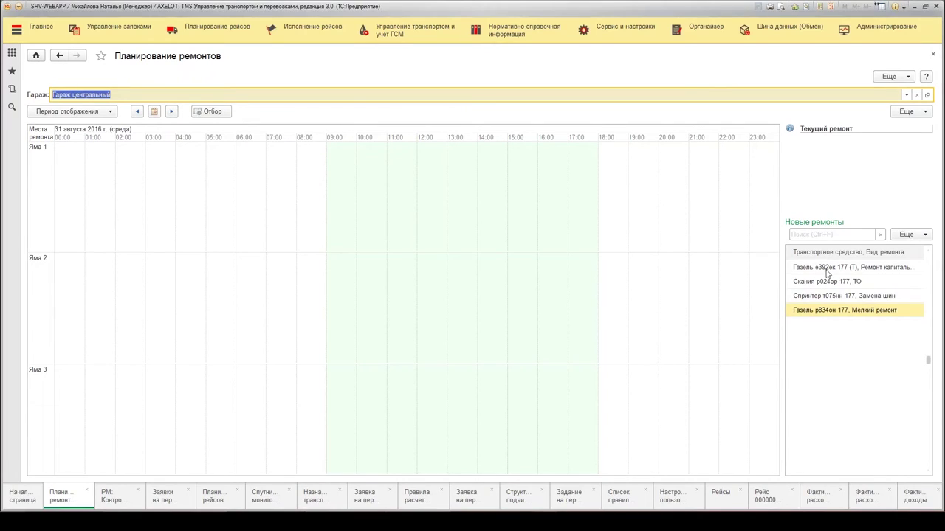
left_click_drag(839, 268, 456, 169)
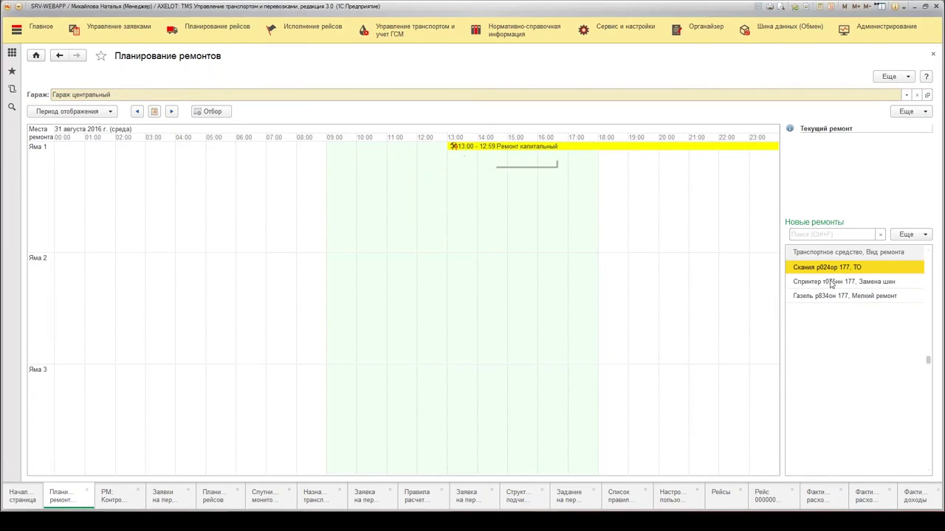
left_click_drag(830, 282, 443, 253)
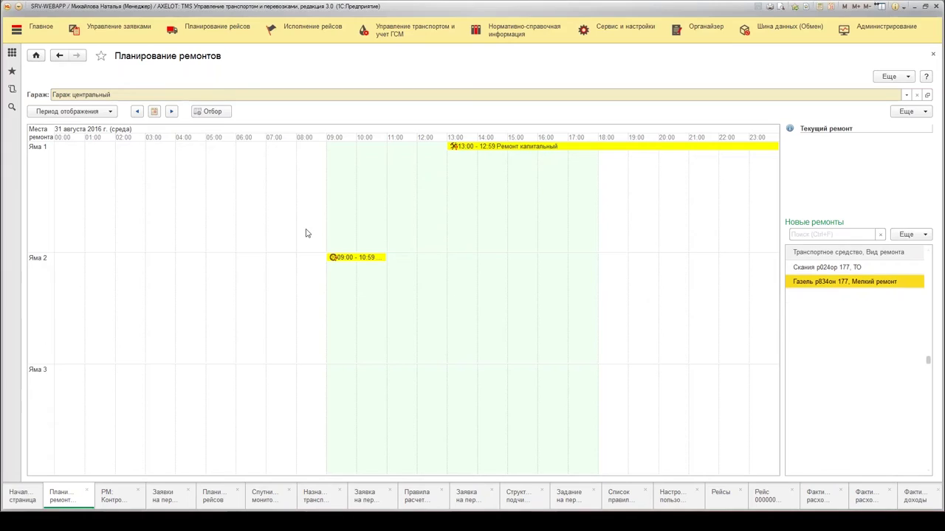
left_click_drag(344, 258, 433, 254)
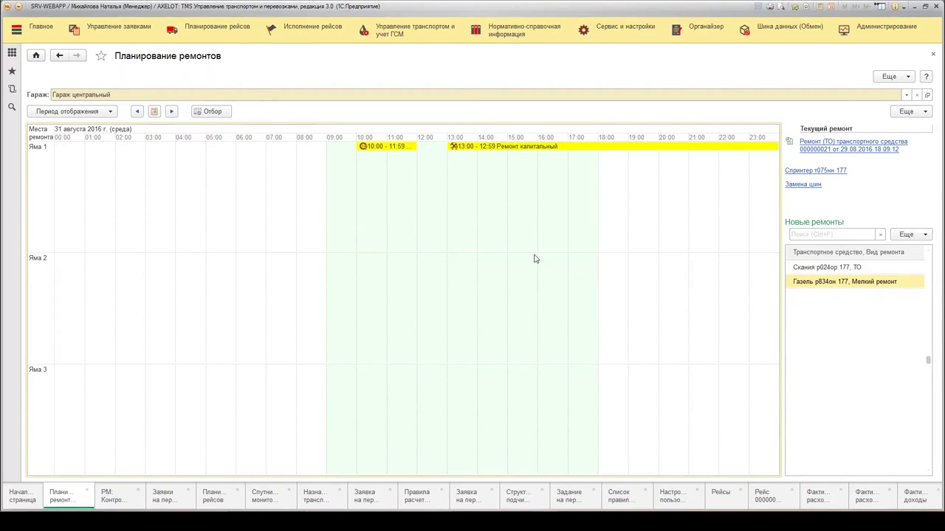
Close the repair planning workplace and open РМ: Управление ремонтами.
left_click(934, 56)
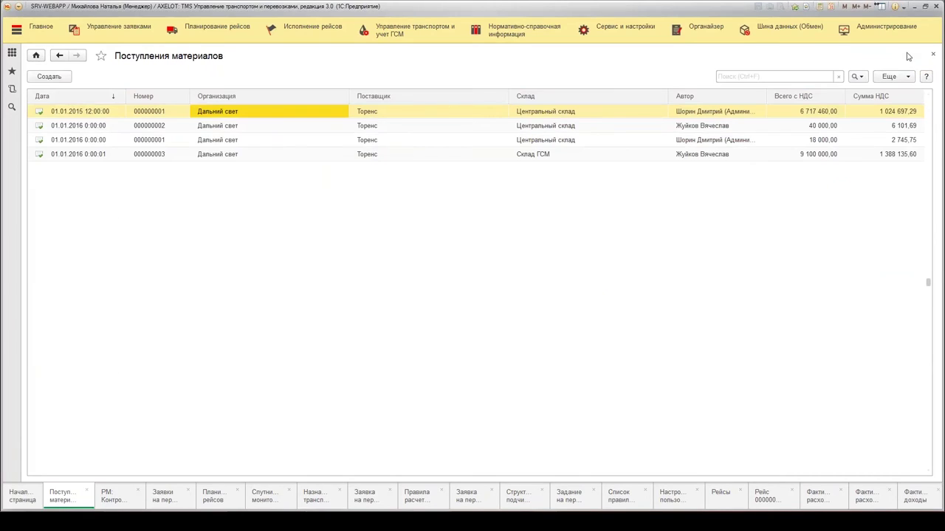
left_click(413, 30)
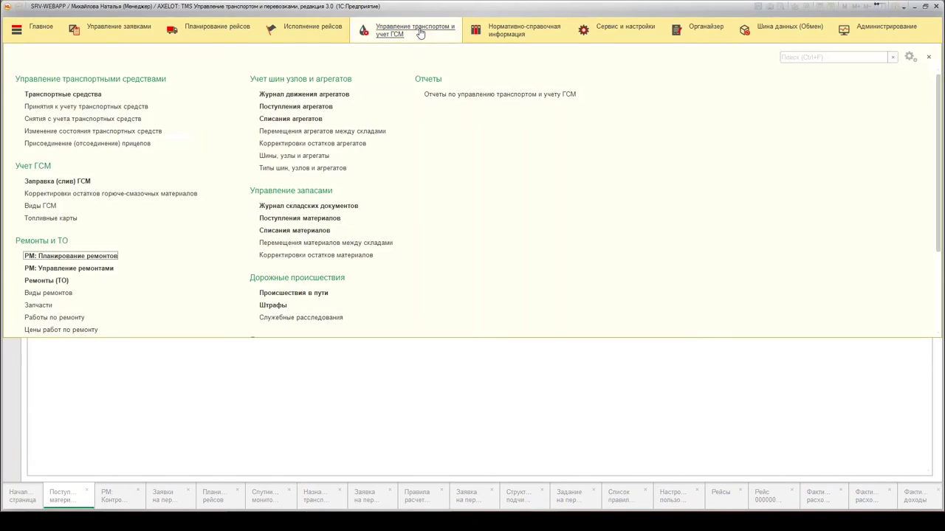
scroll(158, 267, "down", 1)
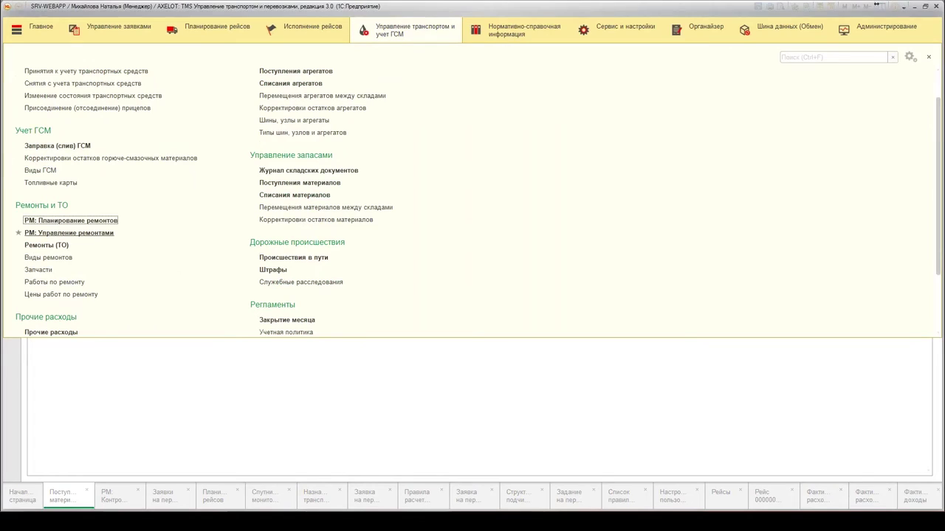
left_click(104, 233)
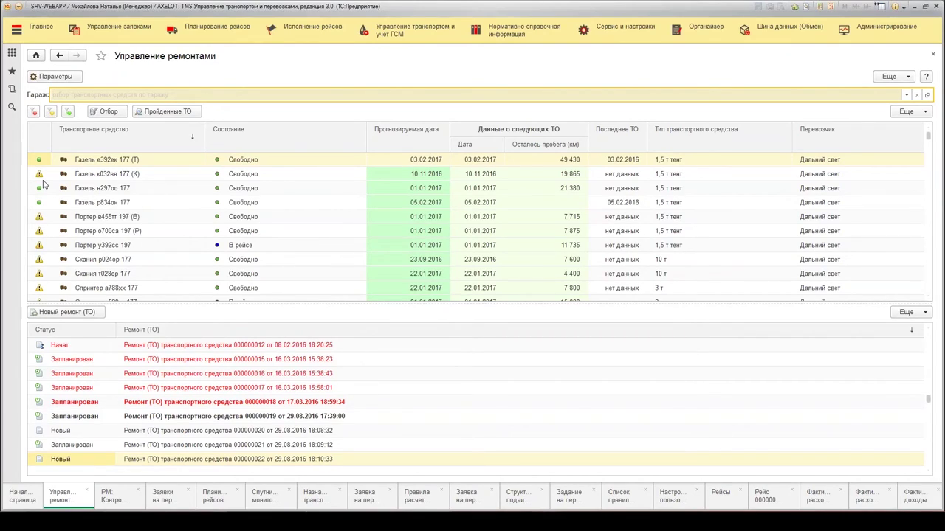
left_click(76, 202)
scroll(88, 214, "down", 2)
left_click(81, 274)
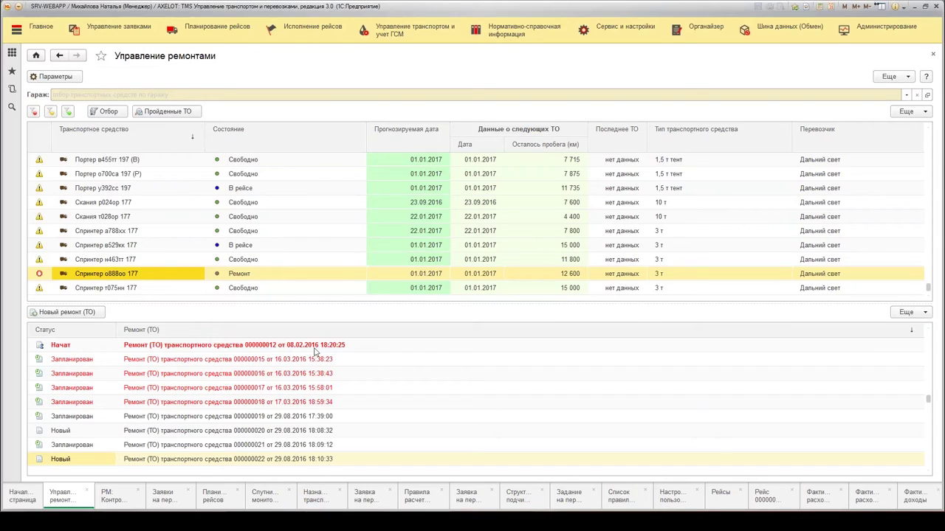
left_click(167, 349)
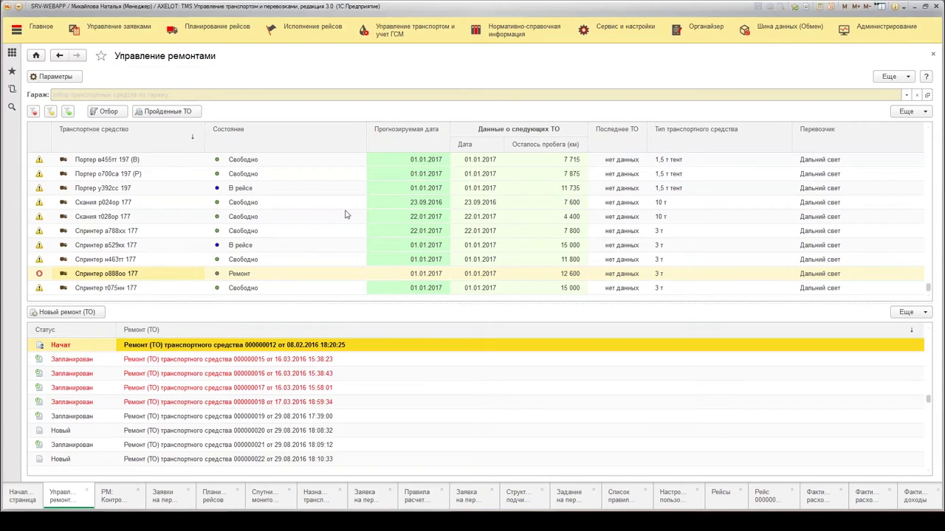
left_click(171, 206)
scroll(179, 205, "up", 2)
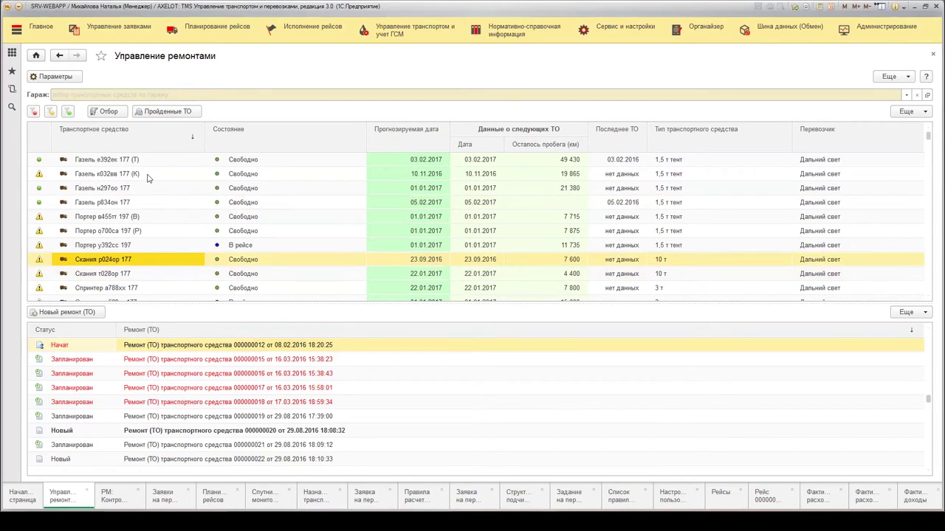
left_click(170, 176)
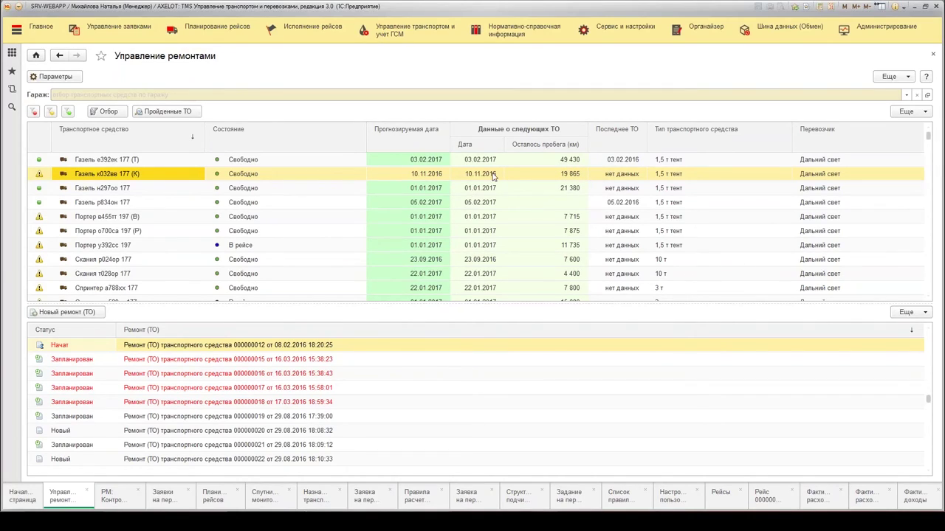
left_click(435, 177)
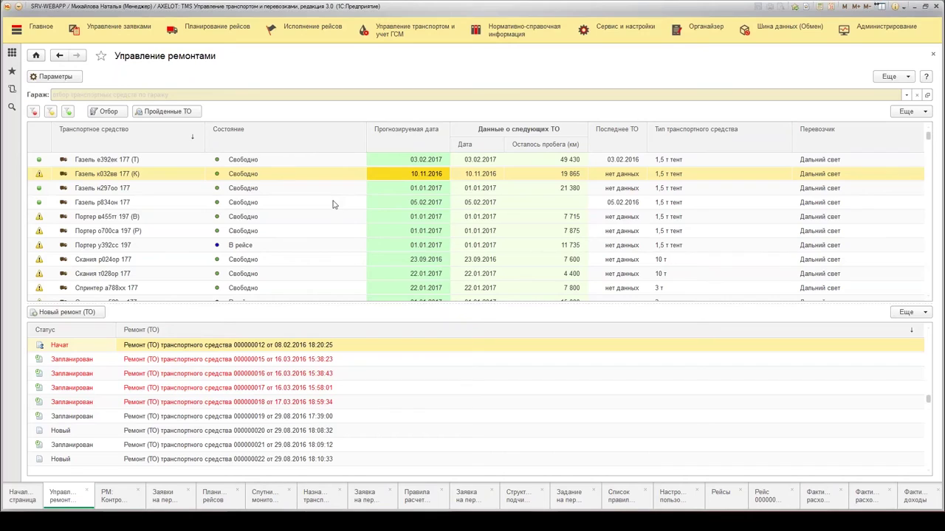
left_click(65, 313)
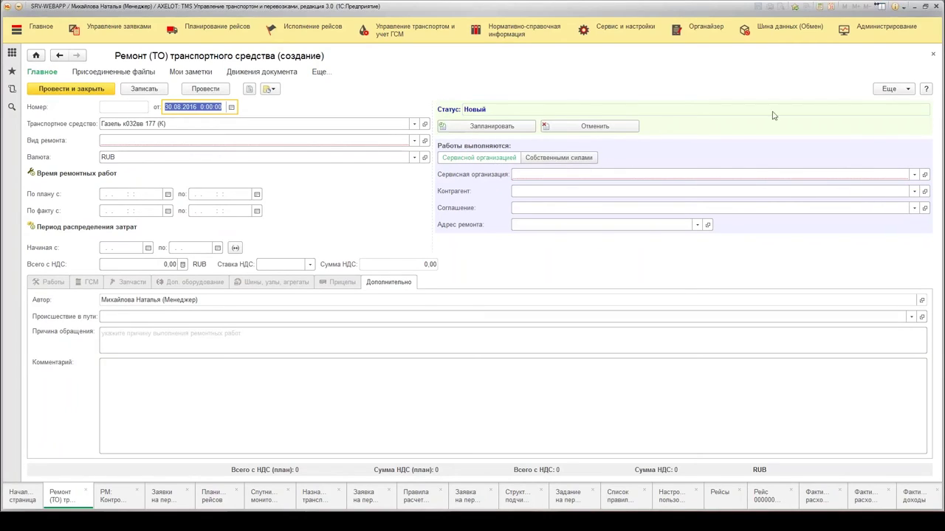
left_click(933, 55)
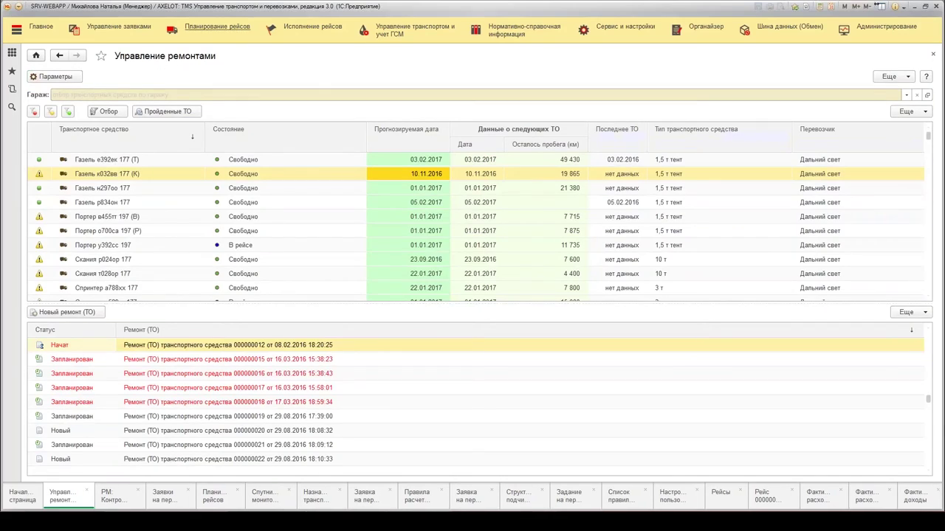
Open the list of vehicle and driver document types and bring up the Страховка type for editing.
left_click(431, 37)
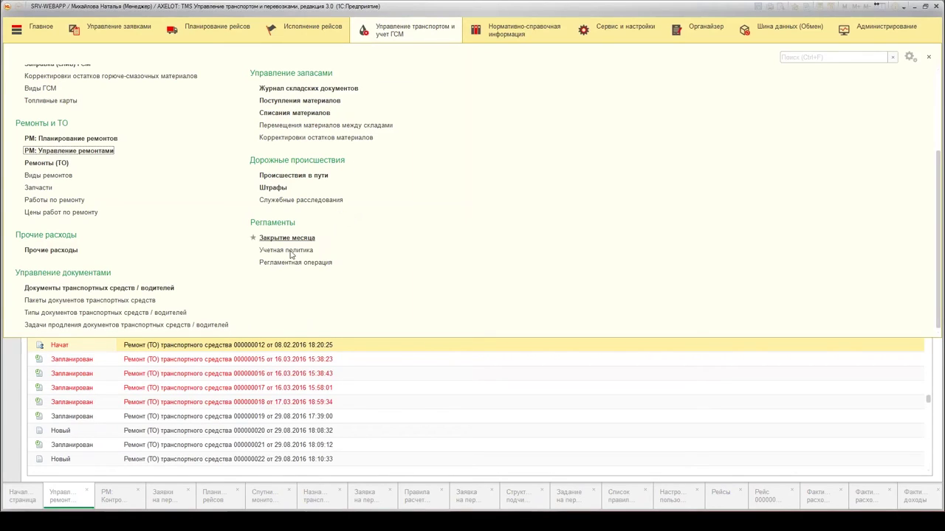
left_click(105, 313)
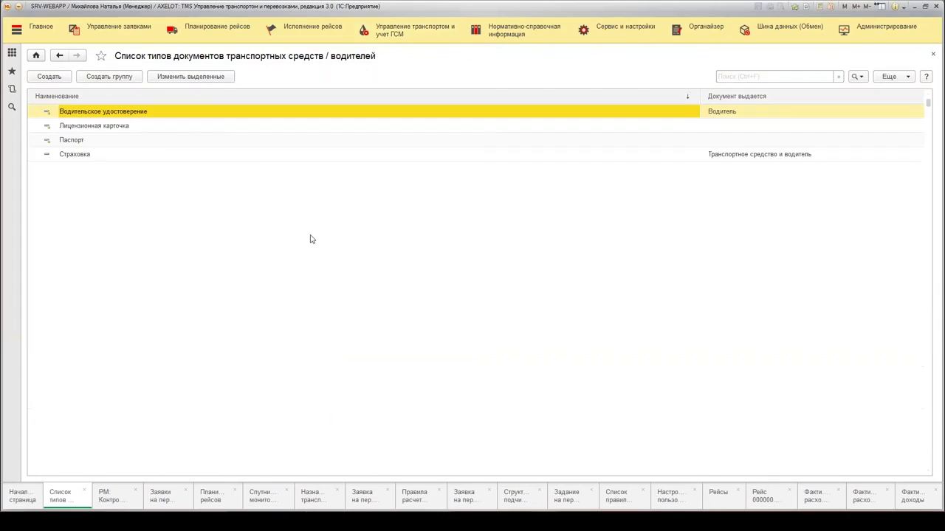
left_click(105, 160)
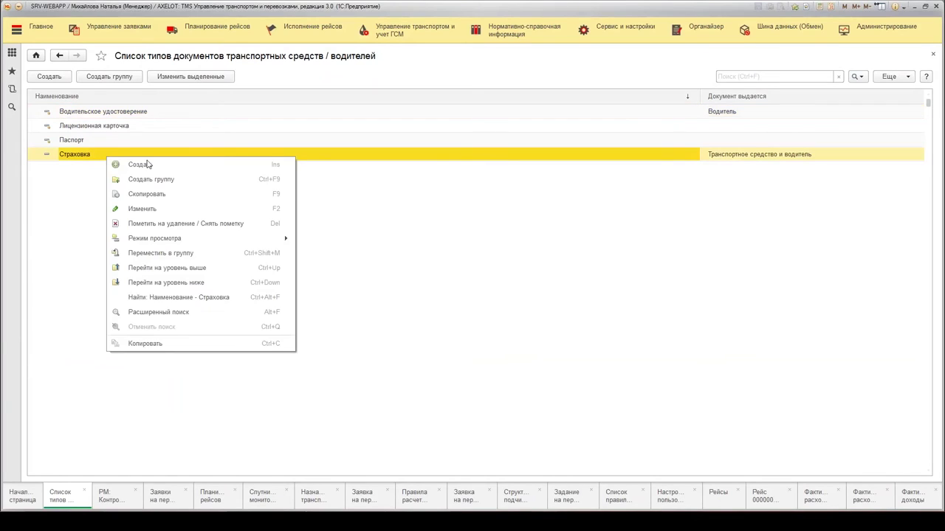
left_click(164, 210)
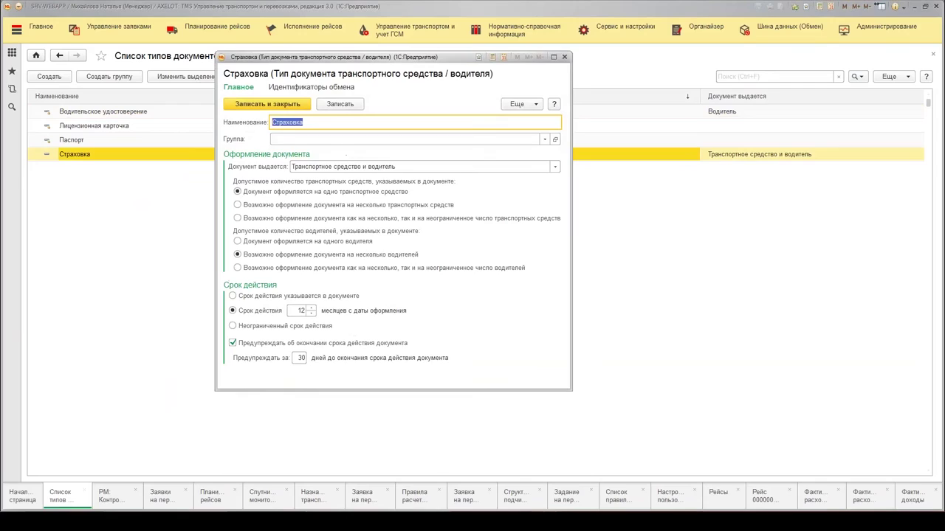
Examine the Страховка type's Документ выдается options and its issuing and validity settings, then close its form without changes.
left_click_drag(368, 59, 384, 88)
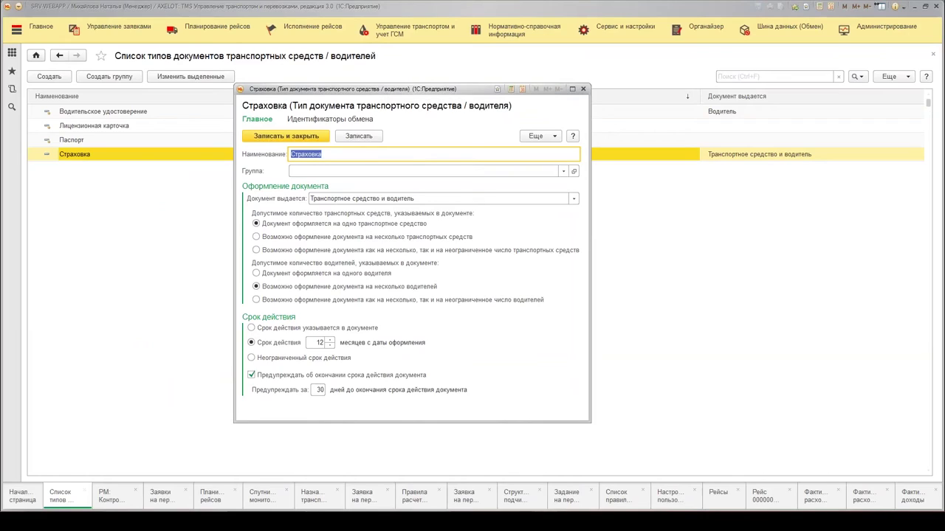
left_click(573, 200)
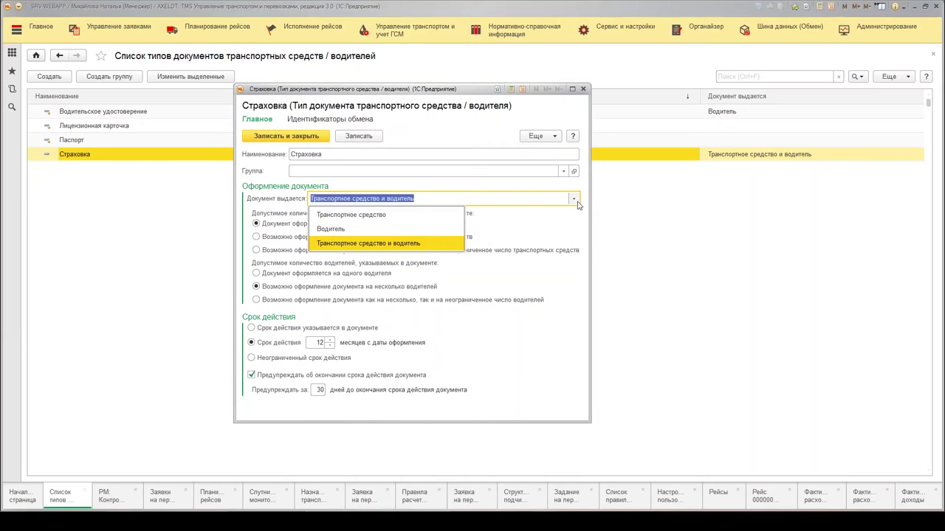
left_click(577, 203)
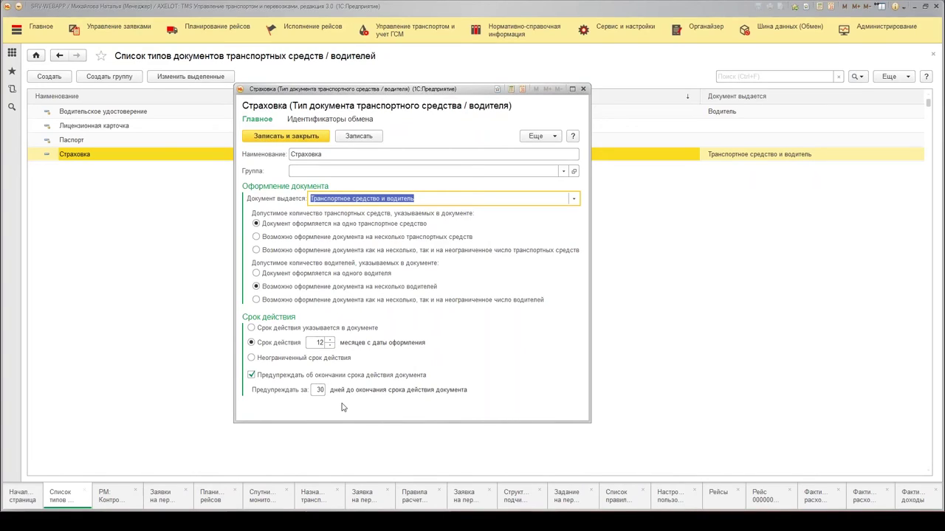
left_click(583, 89)
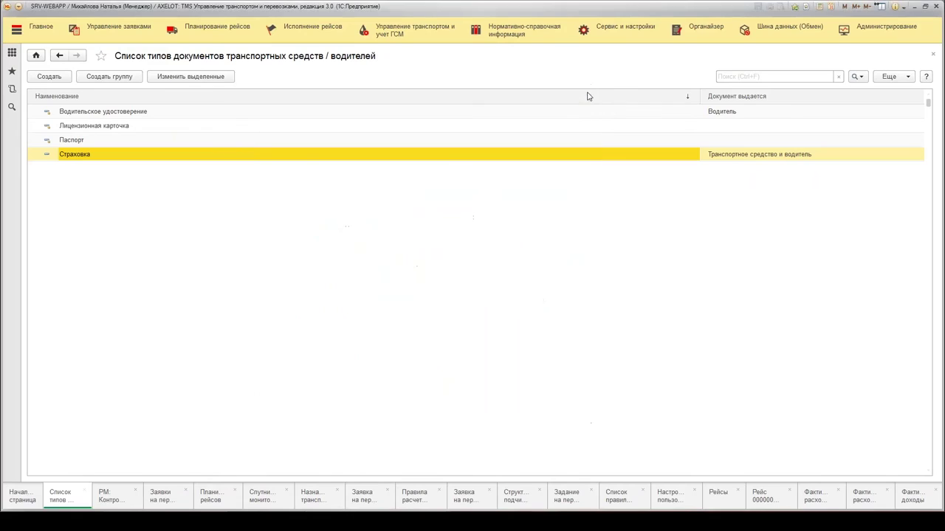
Open the list of vehicle and driver documents and check the validity indicators of the driver's licence records.
left_click(415, 30)
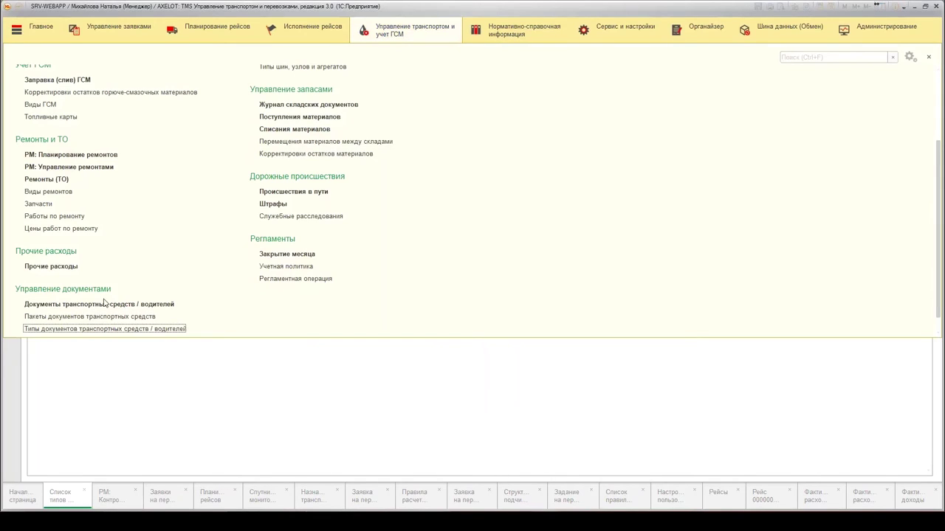
left_click(99, 304)
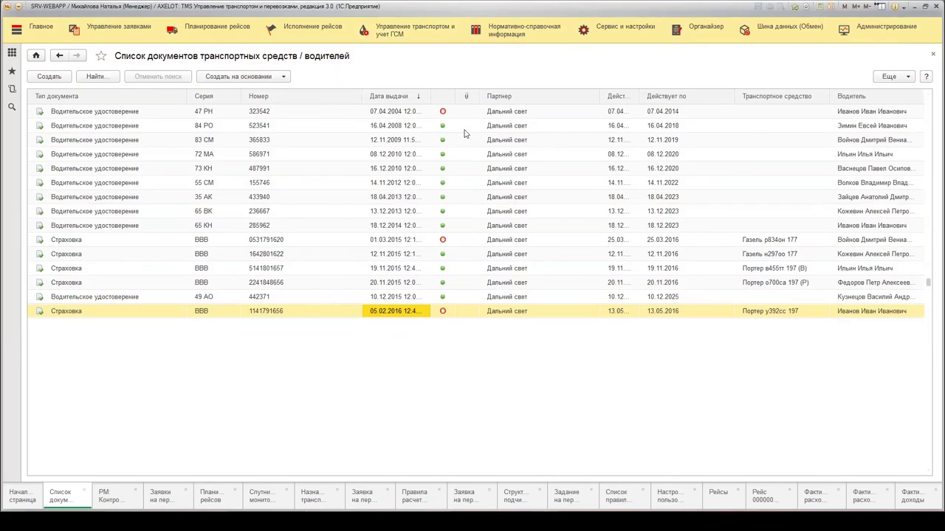
left_click(445, 114)
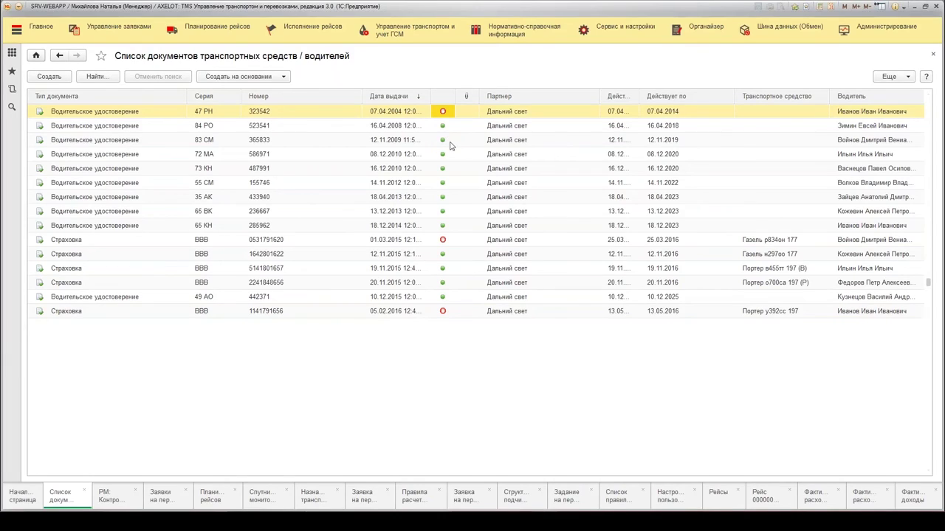
left_click(451, 142)
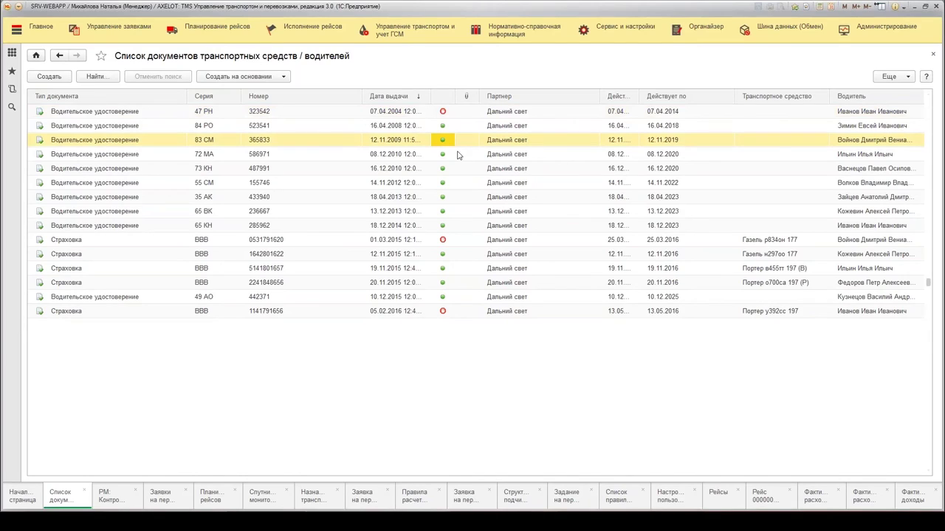
left_click(432, 37)
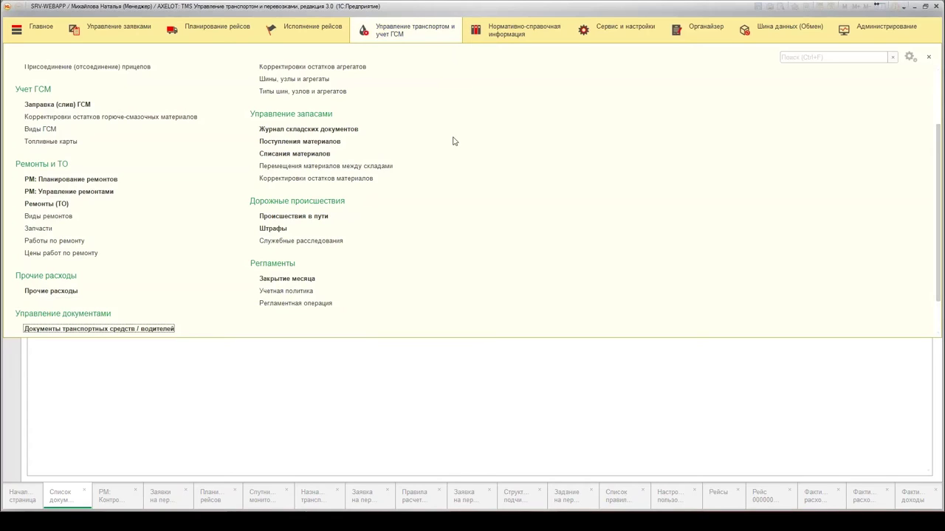
scroll(465, 173, "up", 2)
scroll(254, 207, "down", 2)
left_click(279, 236)
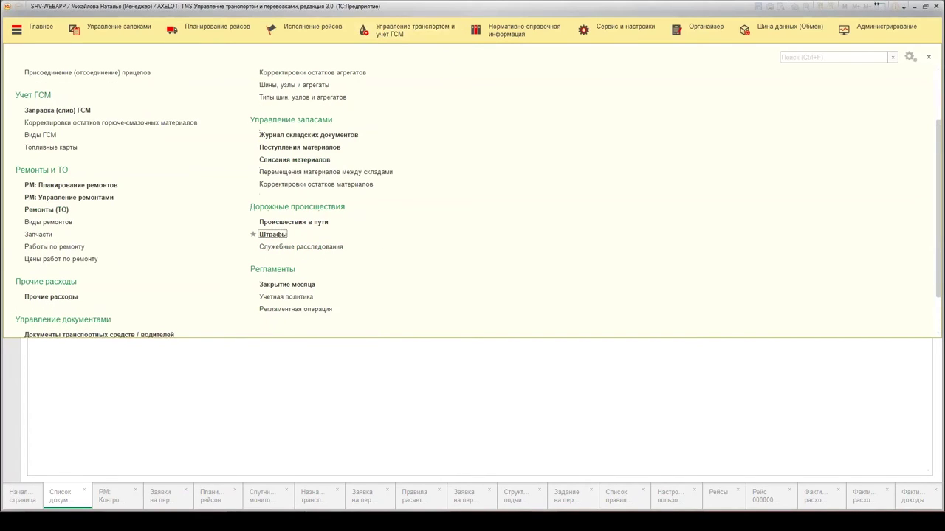
double_click(306, 119)
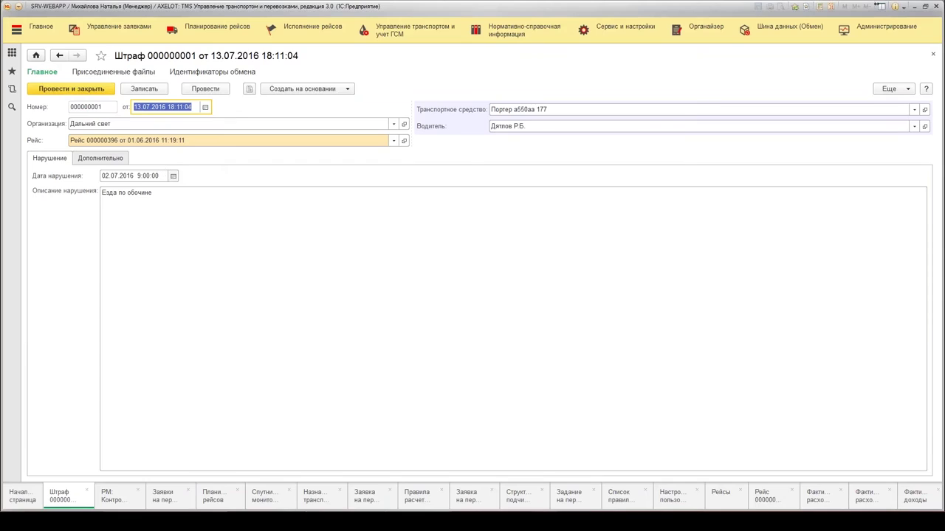
left_click(249, 90)
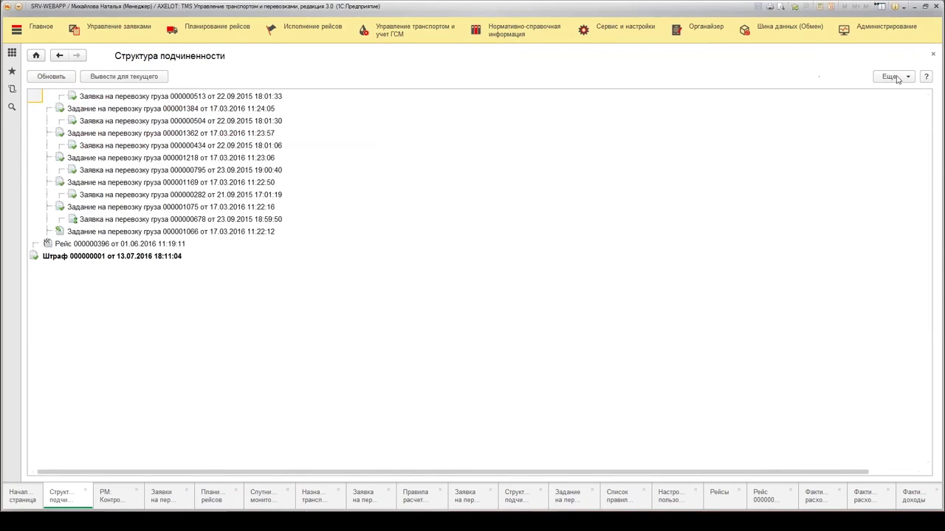
left_click(933, 54)
View a new Служебное расследование based on the fine, including its responsible persons, and close it unsaved along with the fine and Штрафы list.
left_click(330, 91)
left_click(330, 104)
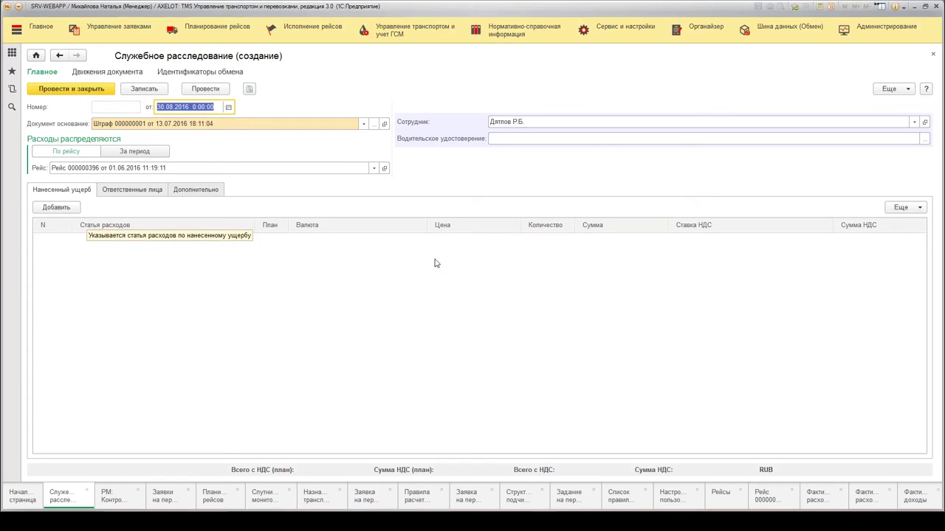
left_click(119, 195)
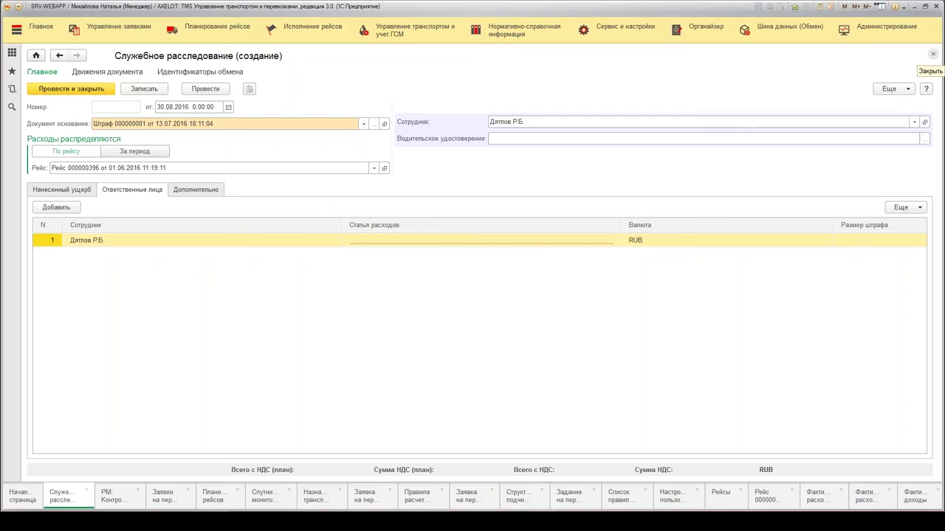
left_click(932, 55)
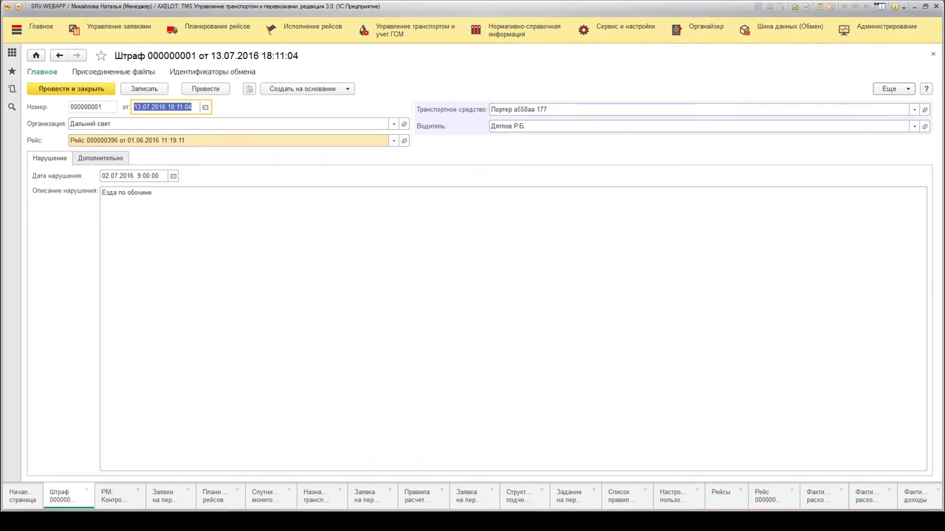
left_click(933, 56)
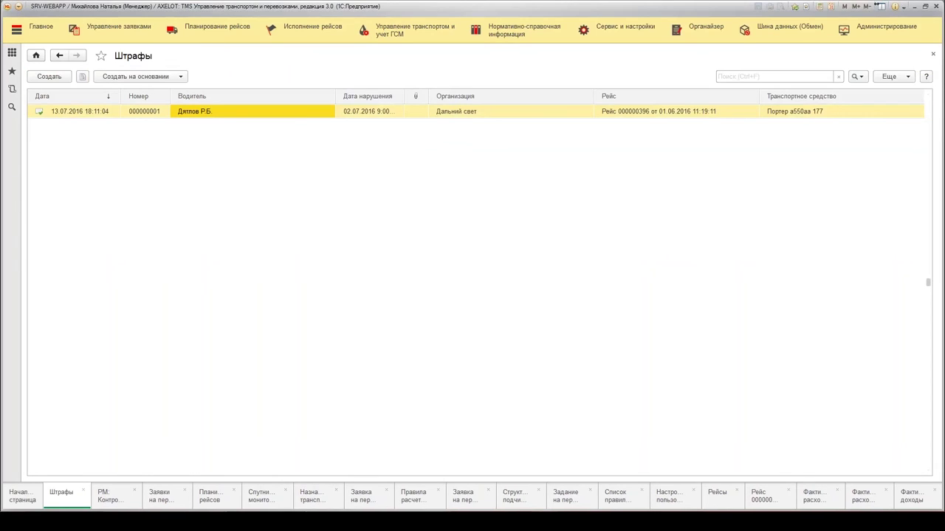
left_click(933, 54)
left_click(354, 22)
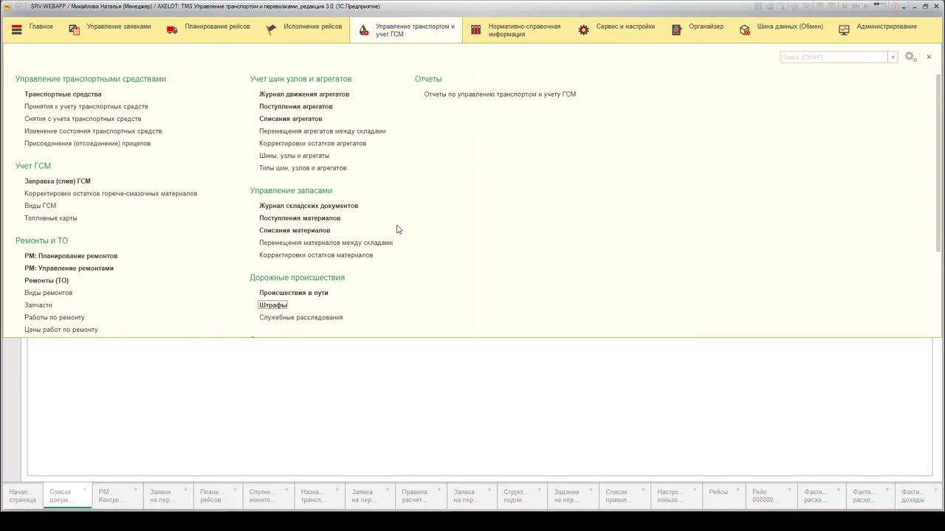
scroll(416, 224, "down", 3)
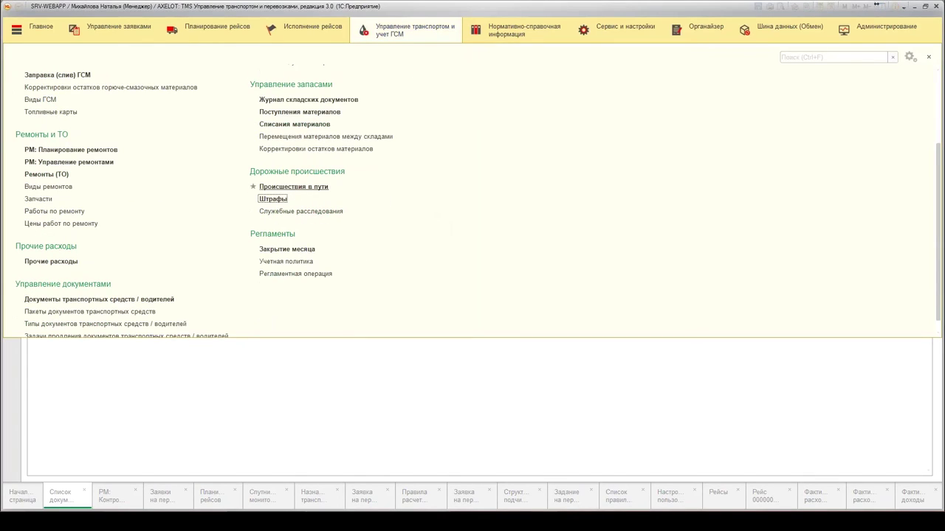
left_click(293, 187)
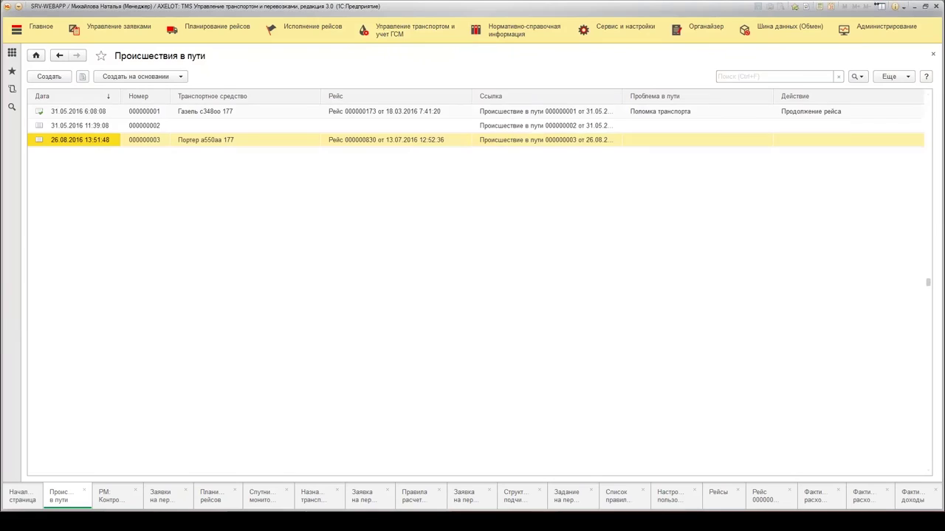
left_click(416, 115)
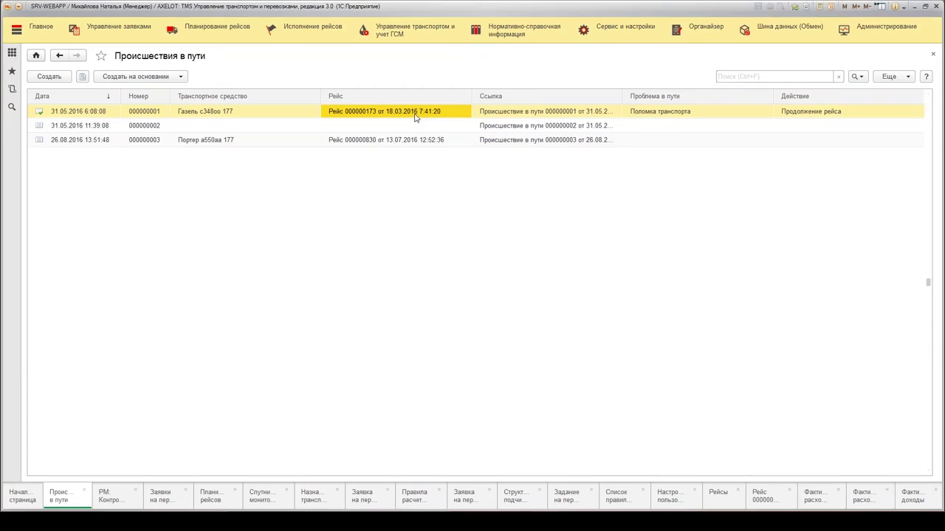
double_click(416, 115)
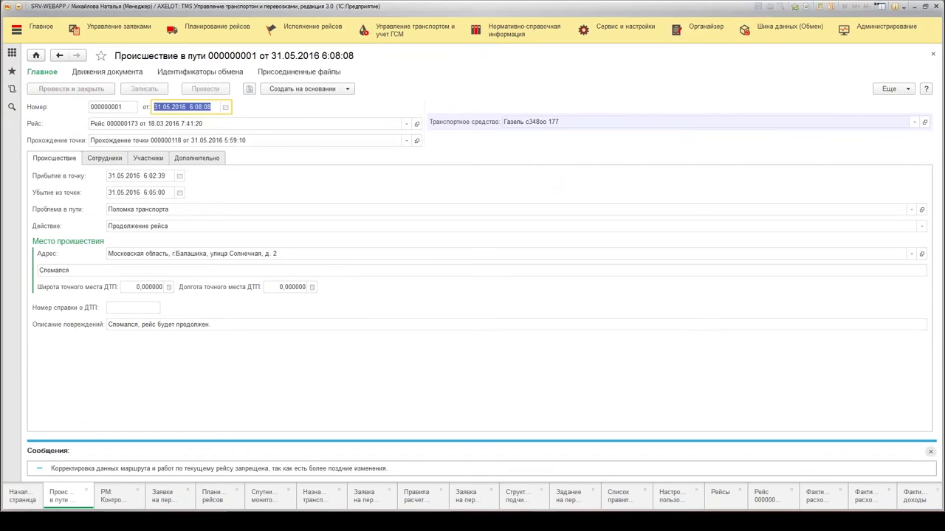
left_click(930, 451)
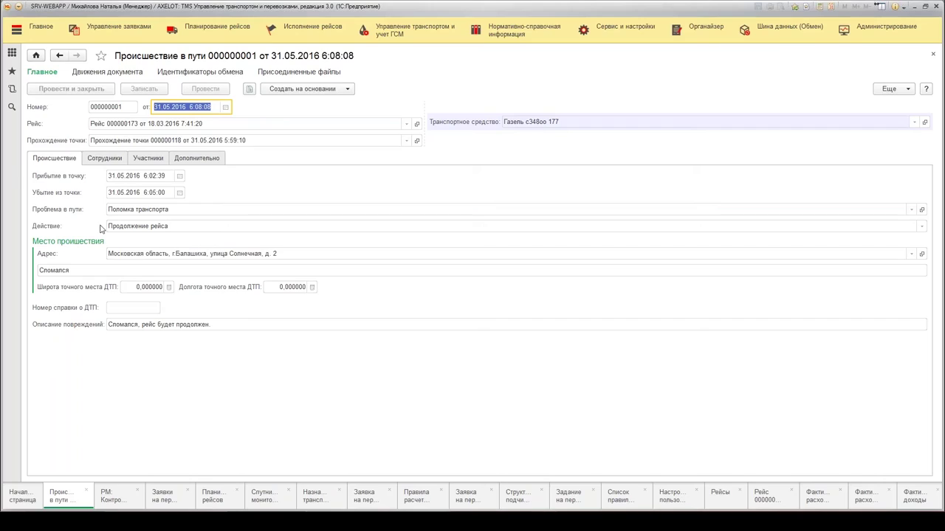
mouse_move(128, 225)
left_click(108, 159)
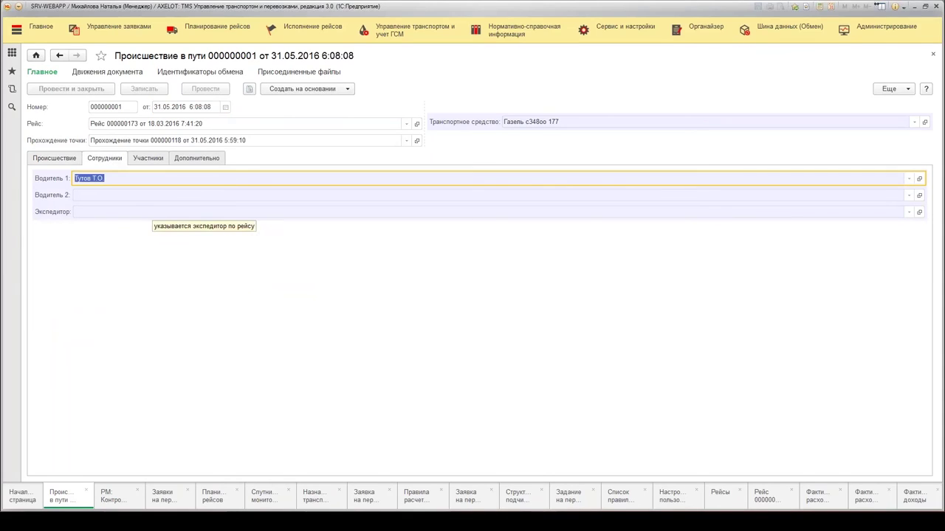
left_click(146, 159)
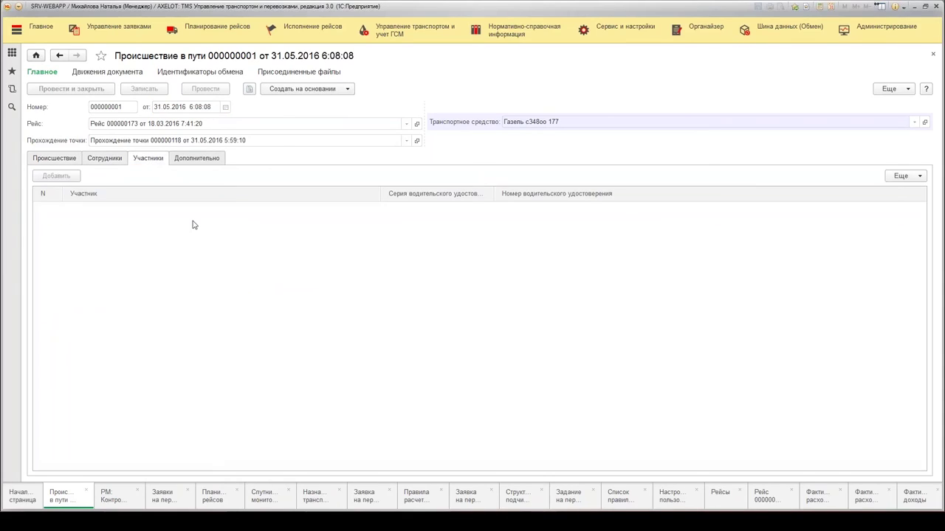
left_click(186, 164)
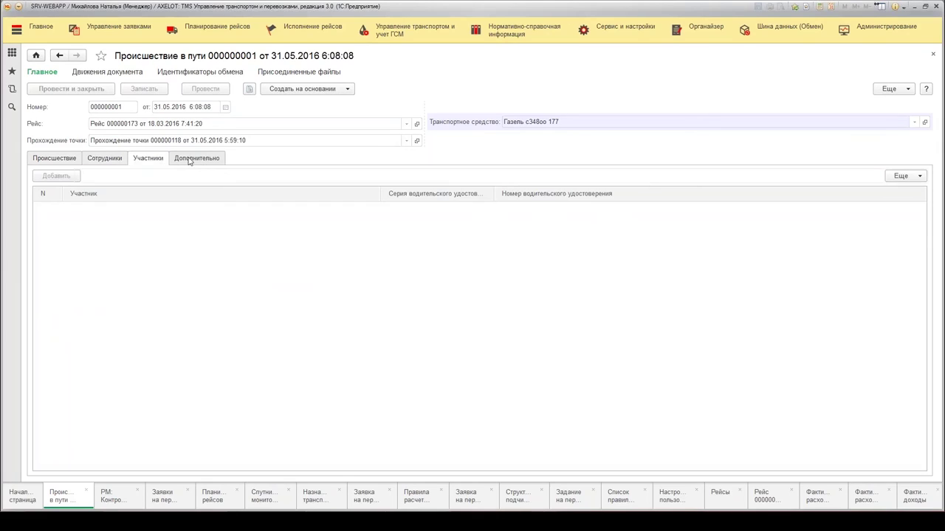
left_click(53, 163)
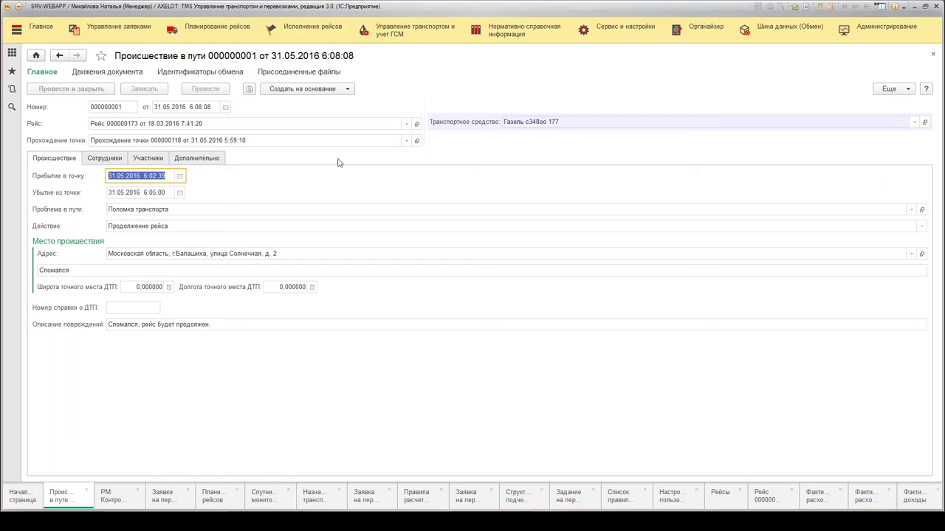
key("Escape")
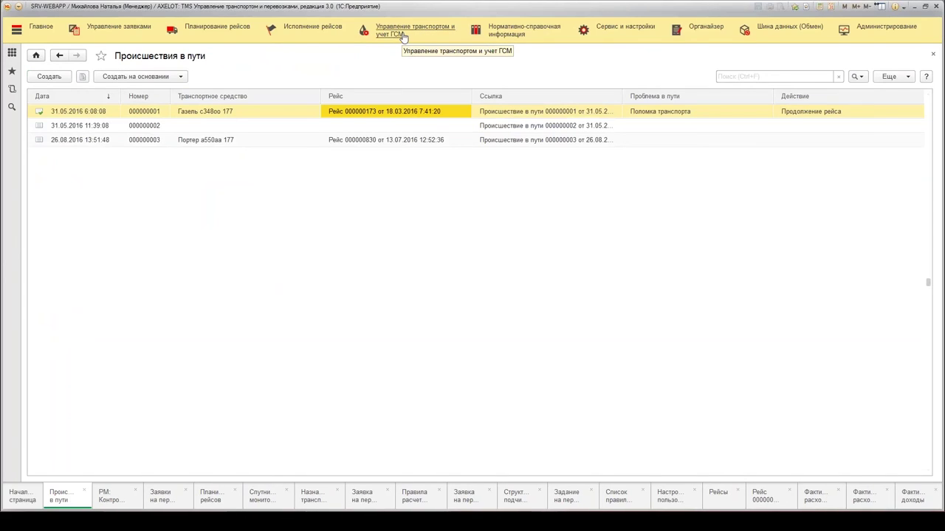
left_click(312, 29)
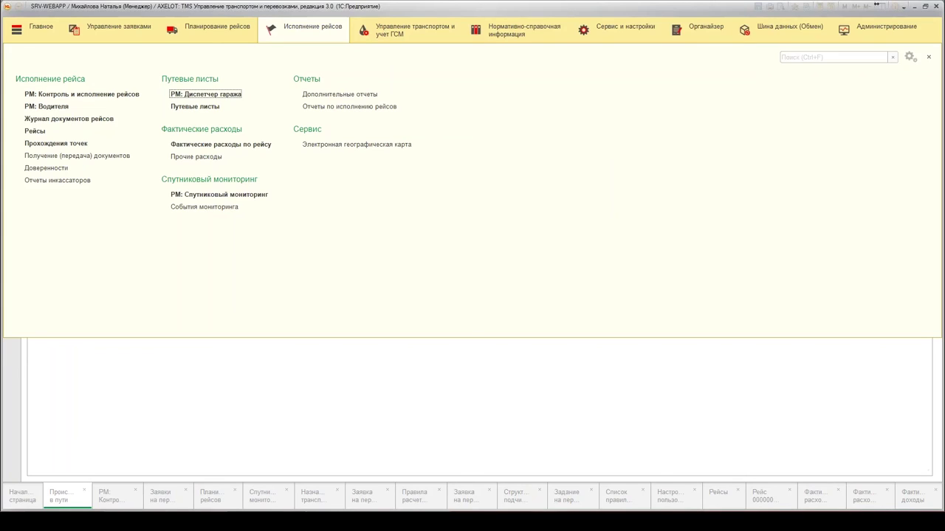
left_click(246, 194)
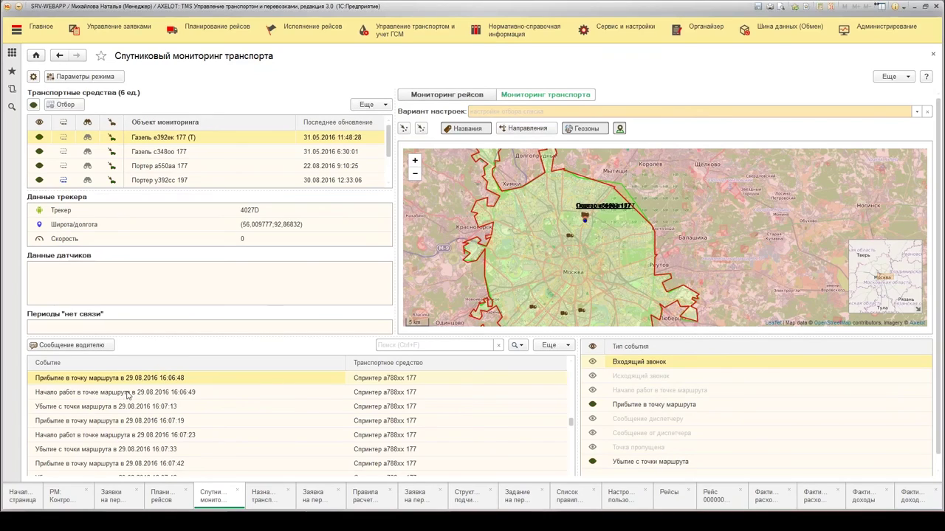
left_click(96, 394)
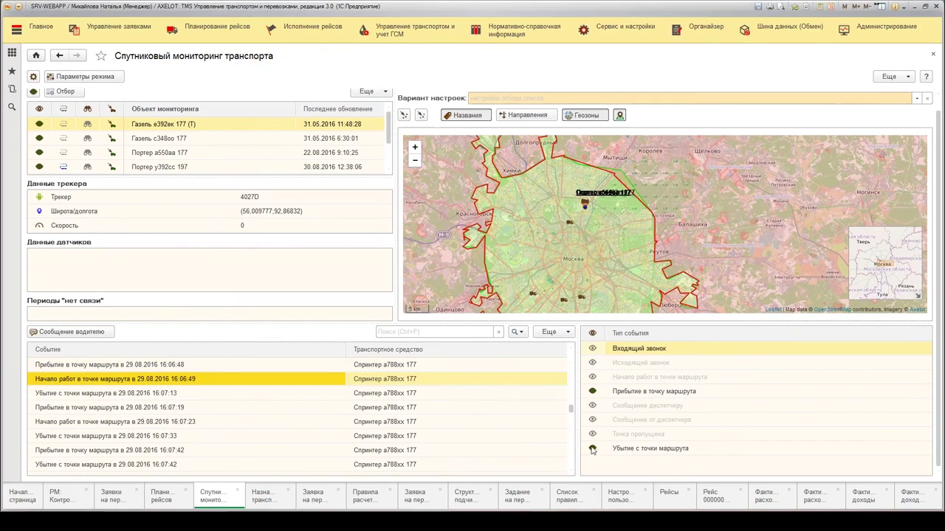
left_click(646, 349)
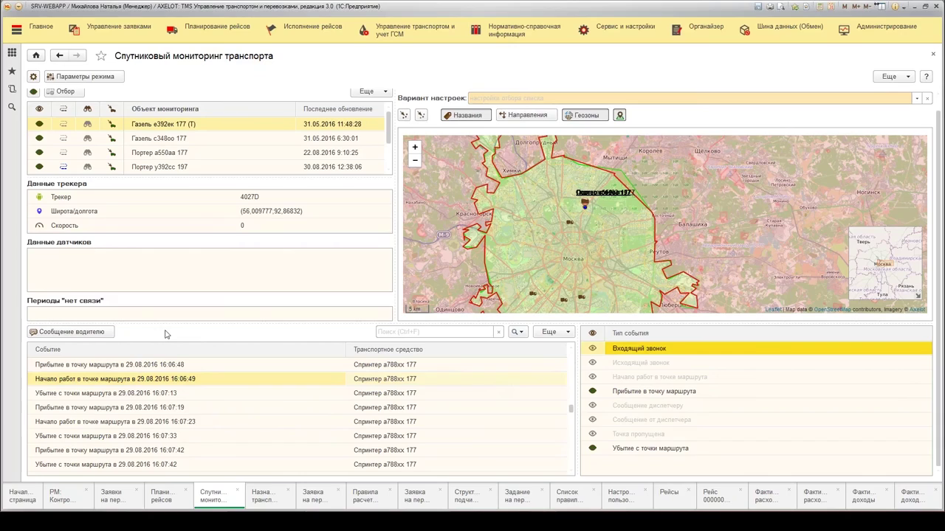
left_click(101, 336)
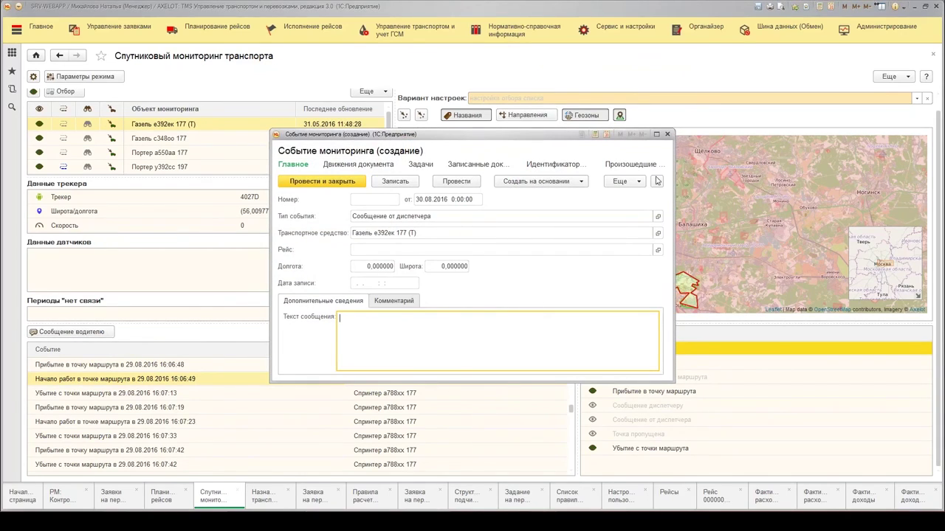
left_click(668, 135)
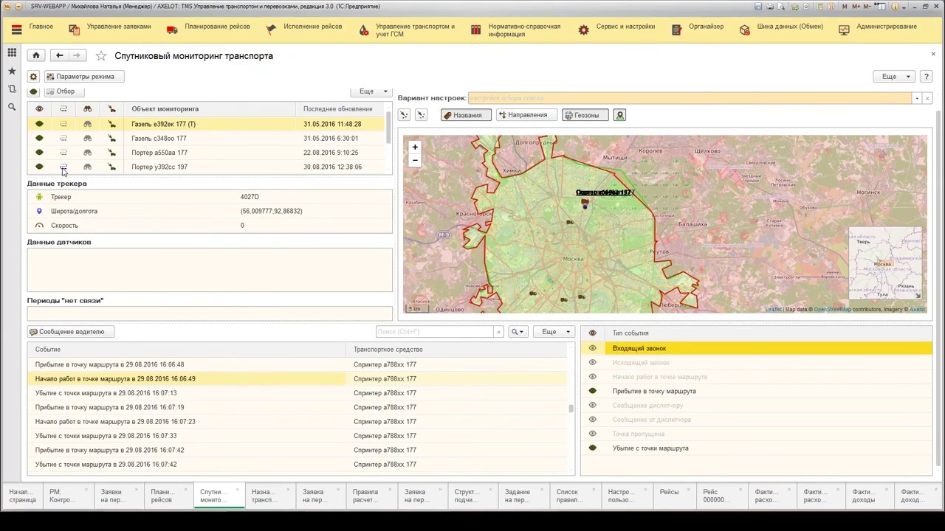
left_click(63, 168)
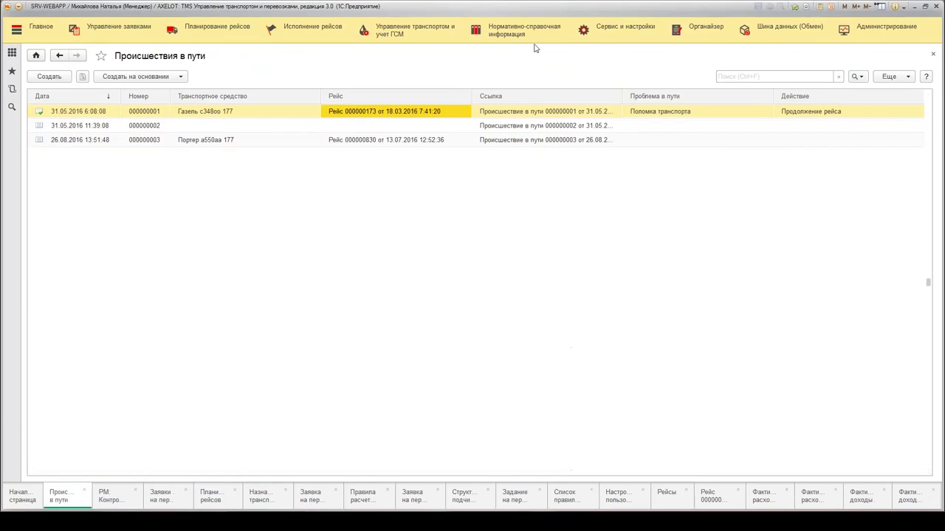
Open the Контроль движений ГСМ report for 2016, examine its consumption, plan and norm deviation, and mileage columns, and close it.
left_click(442, 33)
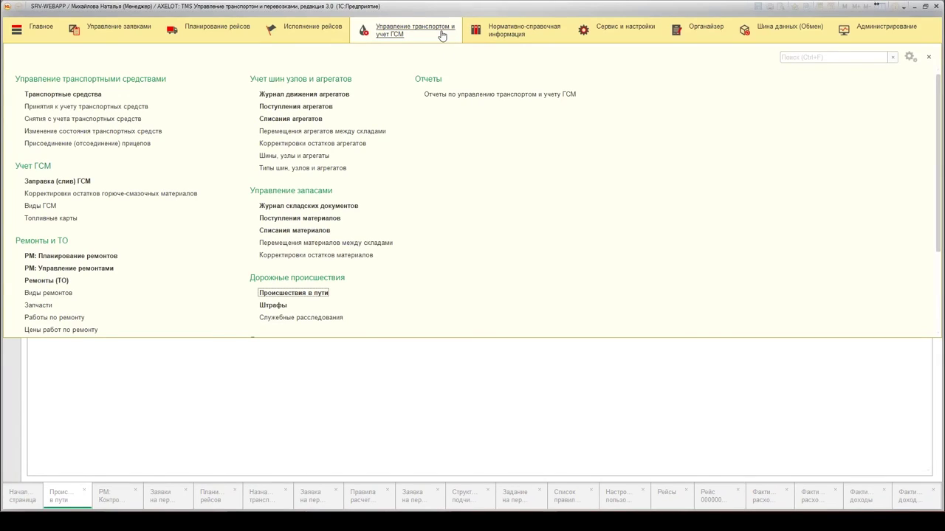
left_click(561, 95)
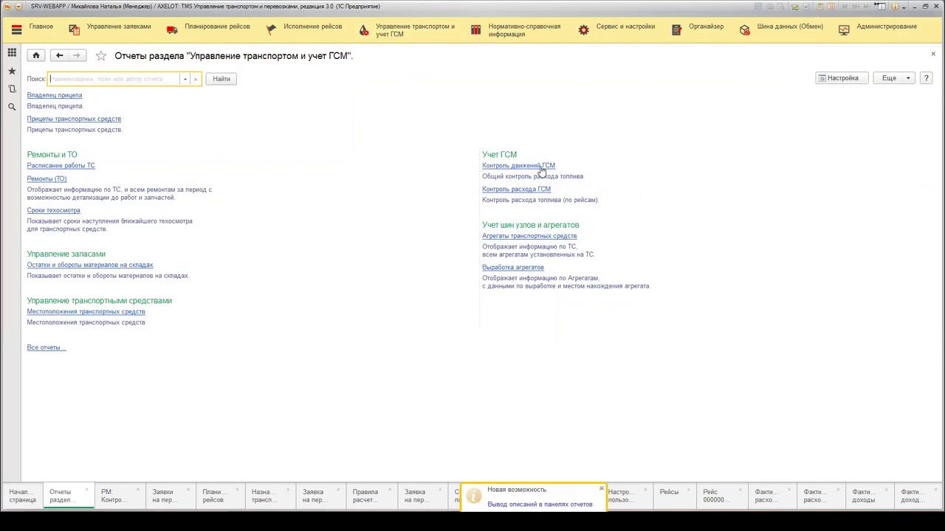
left_click(540, 166)
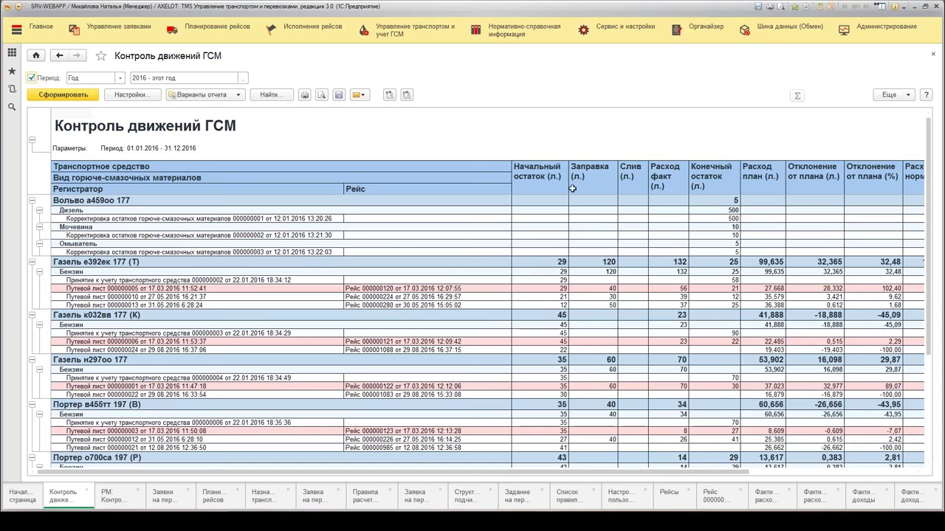
scroll(552, 476, "right", 3)
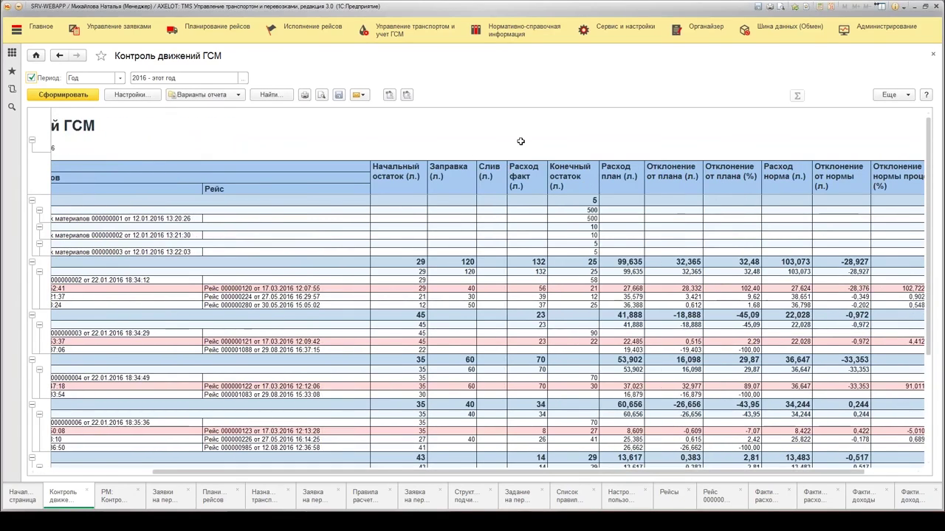
left_click_drag(589, 476, 640, 479)
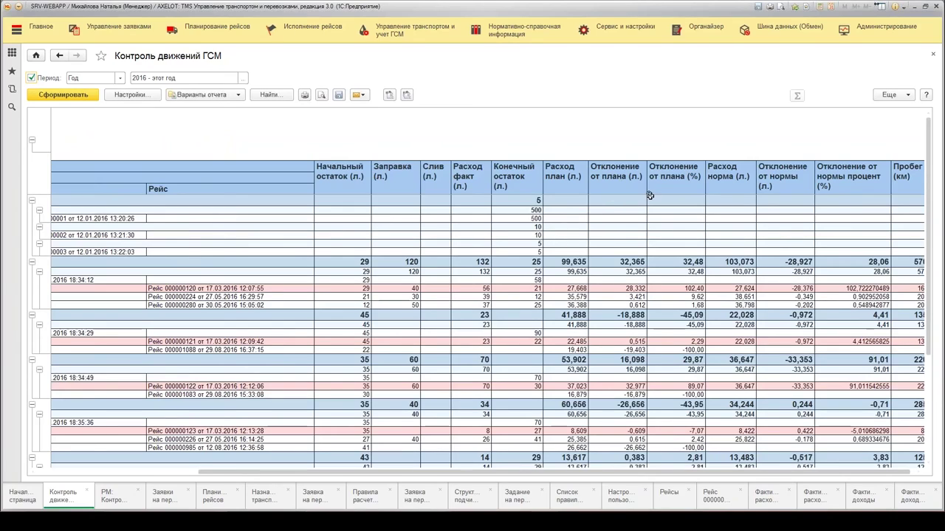
scroll(654, 476, "right", 1)
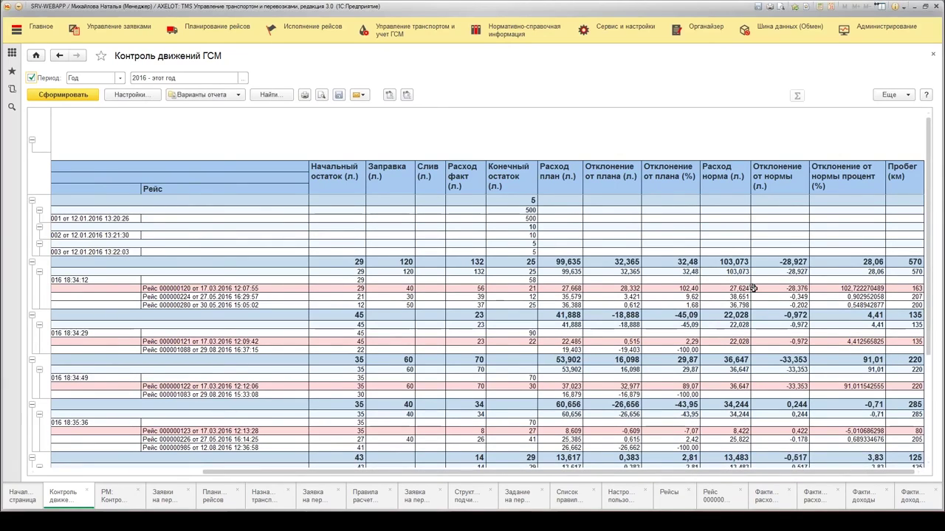
left_click(744, 288)
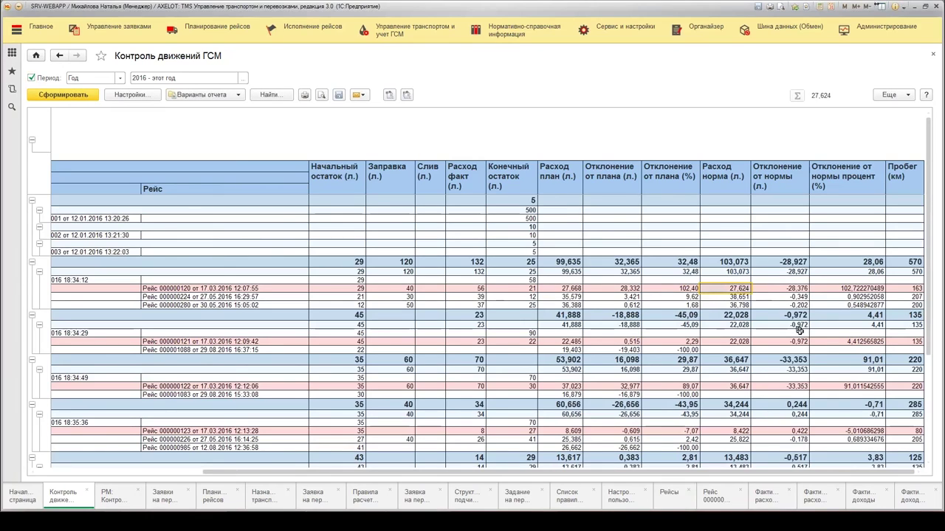
left_click_drag(760, 473, 595, 473)
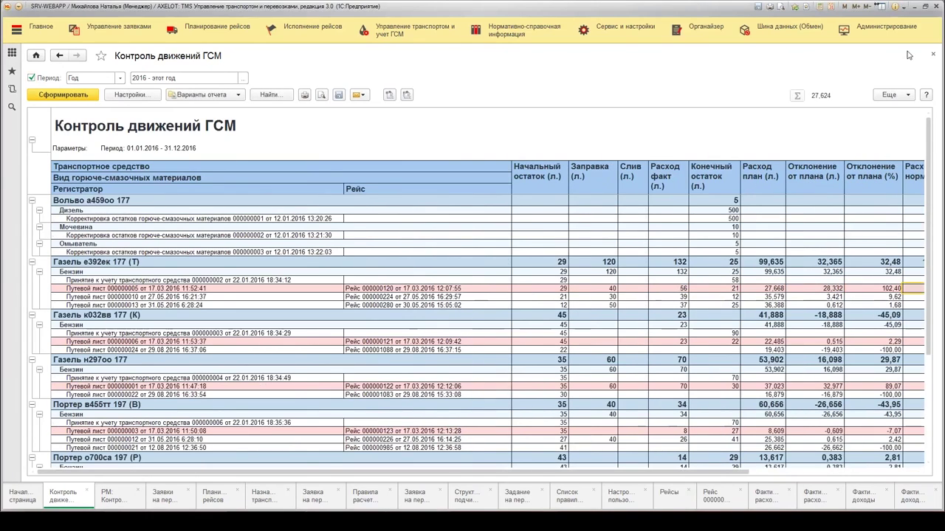
left_click(933, 54)
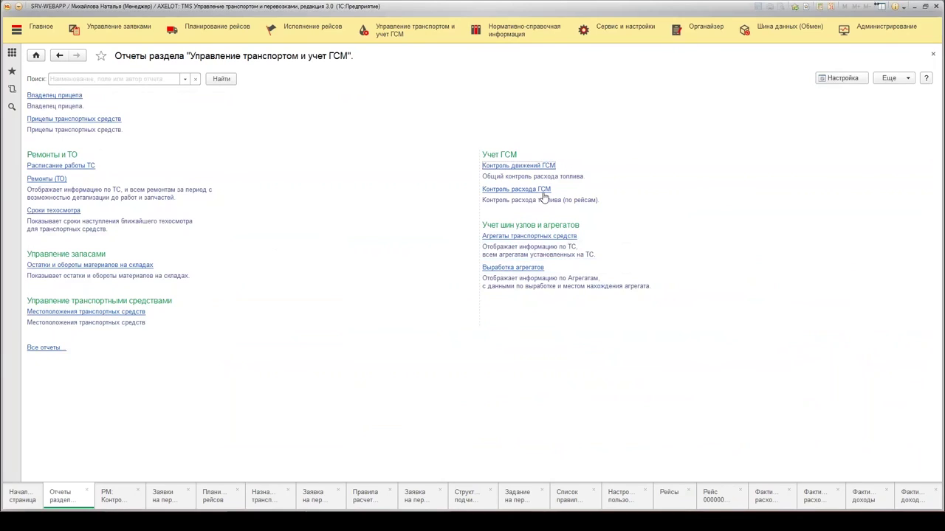
Generate the Контроль расхода ГСМ report for the current month, view fuel consumption by trip, and close it.
left_click(539, 189)
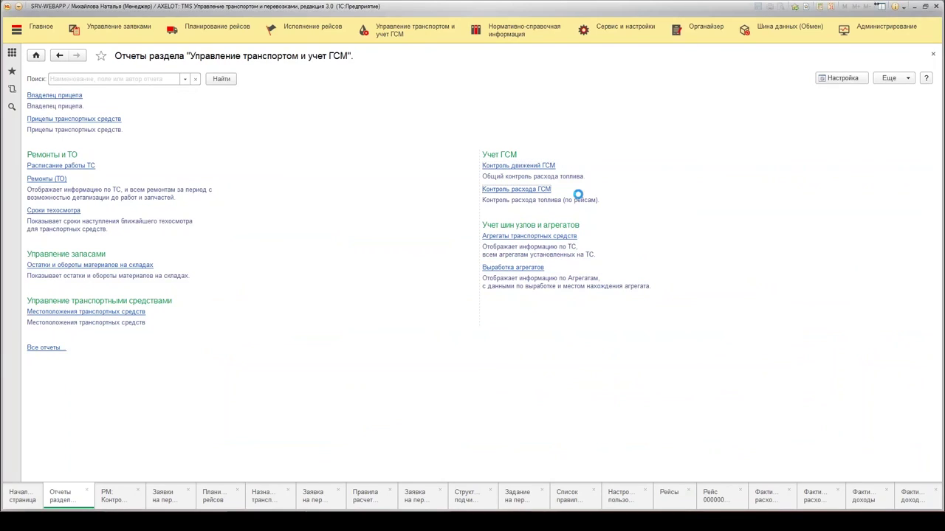
left_click(64, 95)
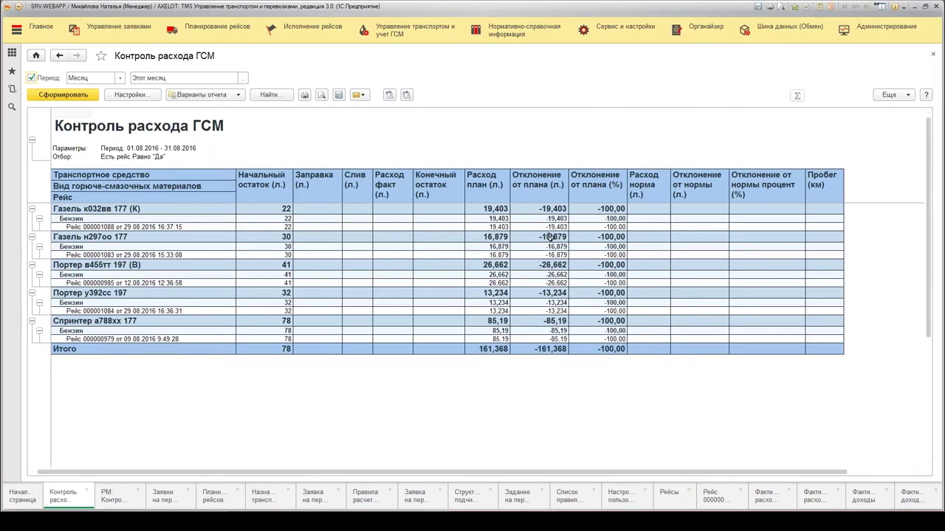
left_click(933, 54)
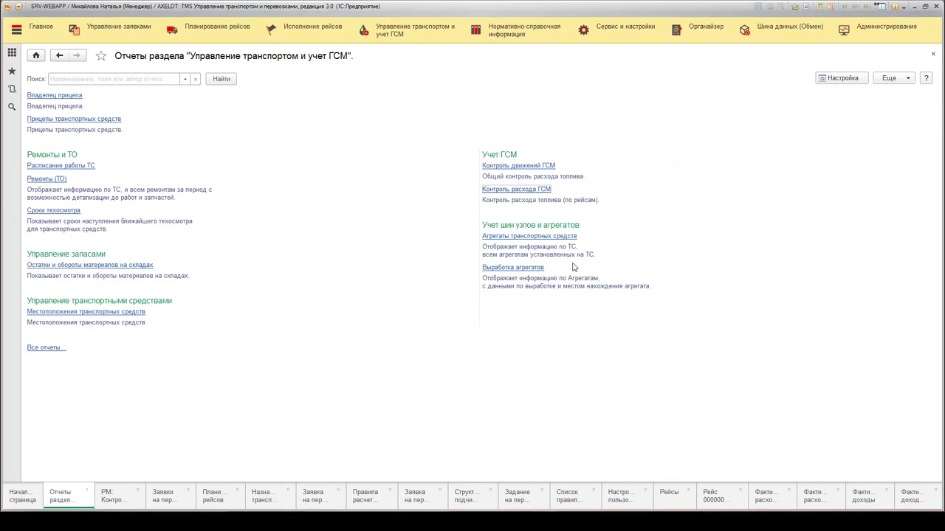
Generate the Выработка агрегатов report as of the start of the current day, view it, and close it.
left_click(518, 268)
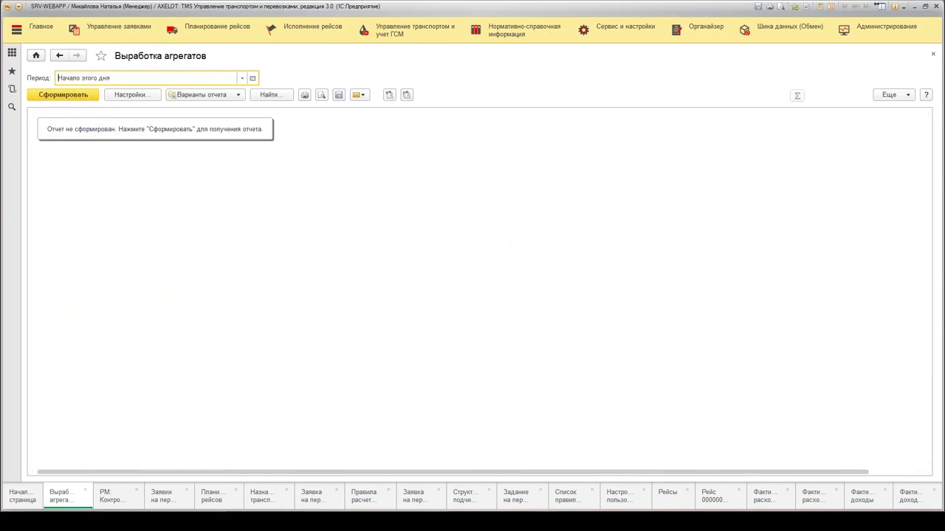
left_click(79, 94)
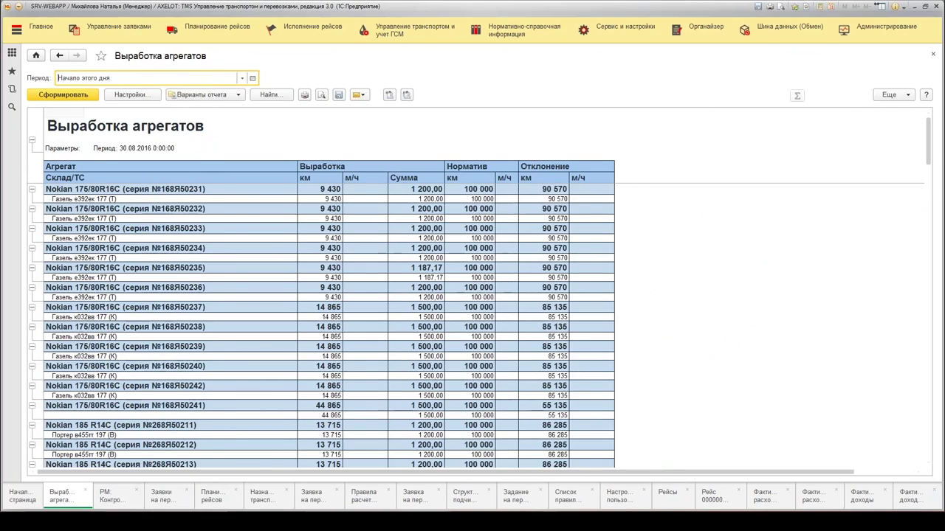
left_click(933, 53)
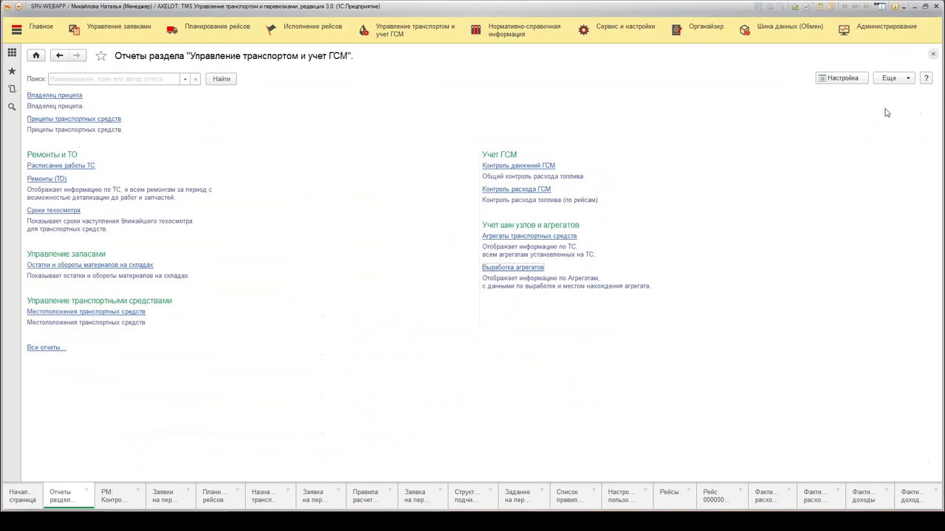
Open the Остатки и обороты материалов на складах report for the current month.
left_click(96, 264)
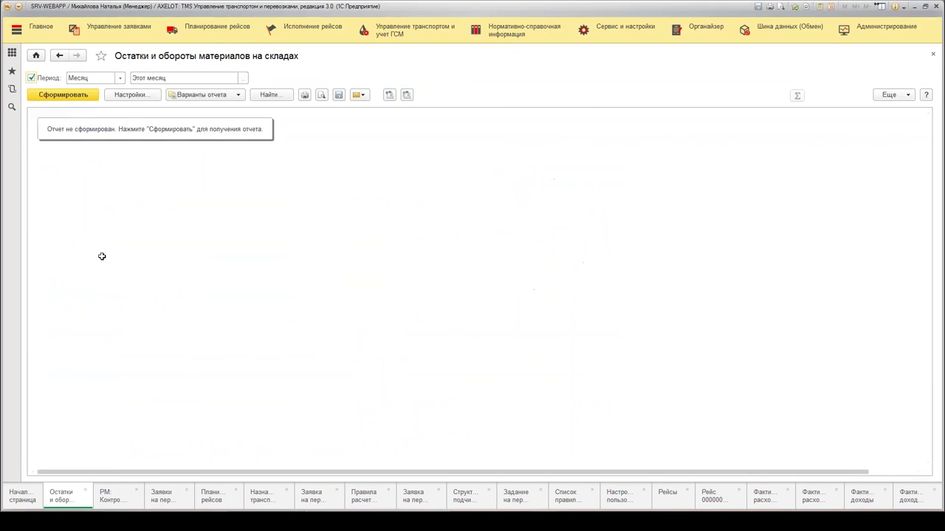